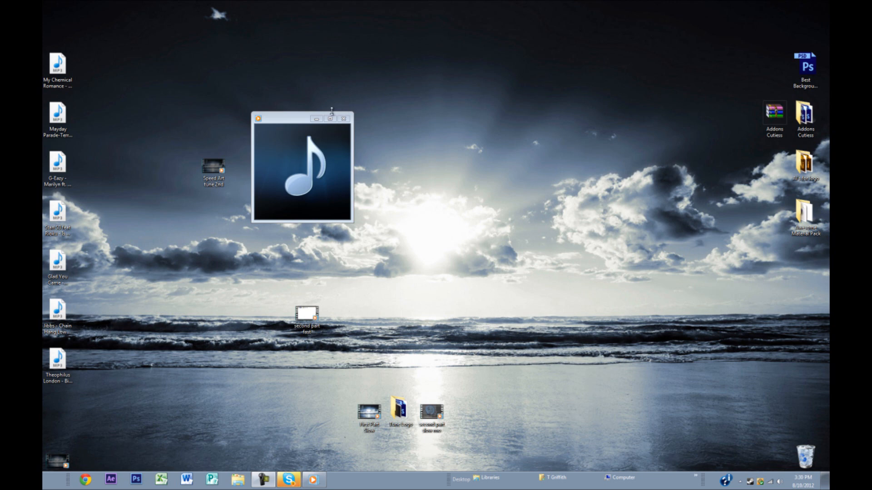
Step: Minimize the media player, launch CINEMA 4D from the Cinema 4D R13 folder, and close the folder window
left_click(317, 120)
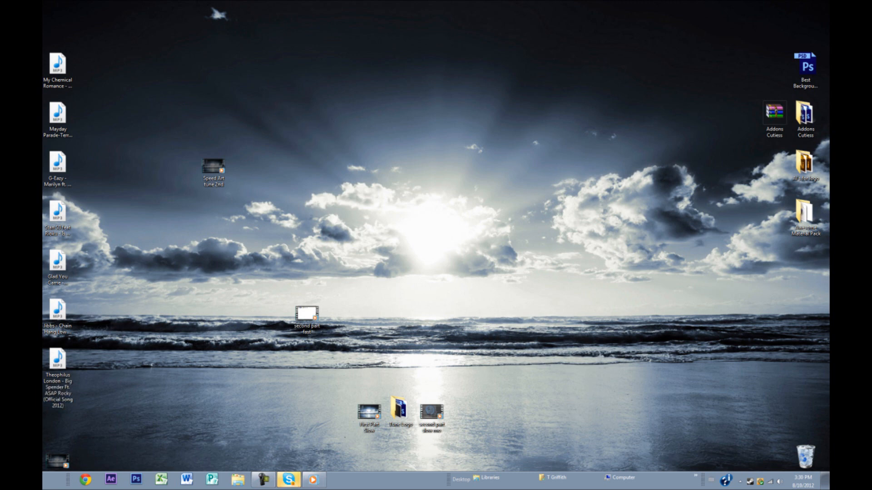
key("super")
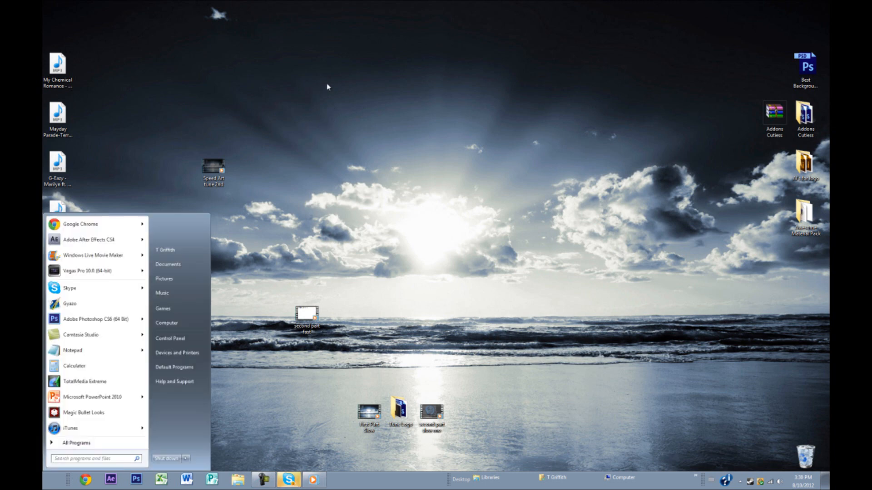
left_click(327, 84)
left_click(476, 7)
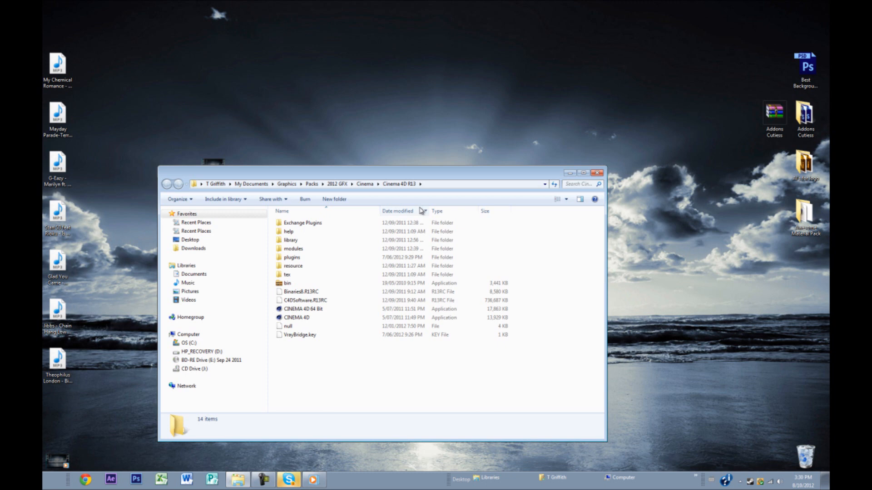
left_click(345, 317)
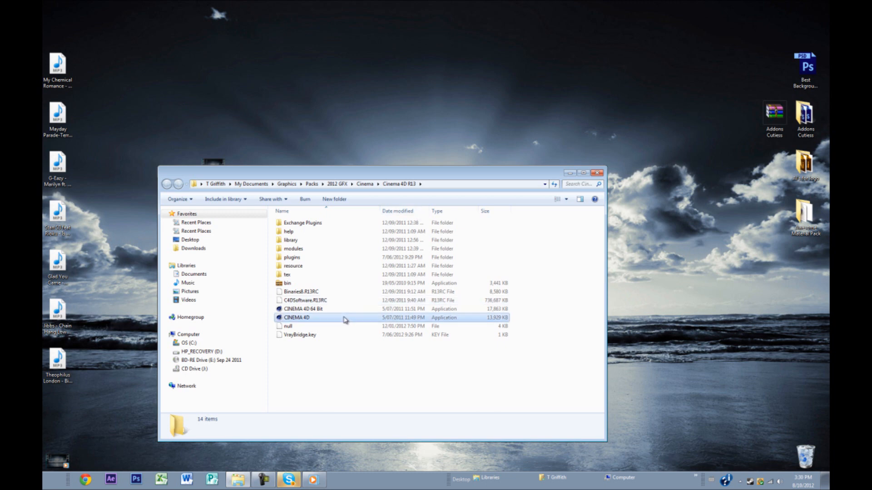
left_click(597, 173)
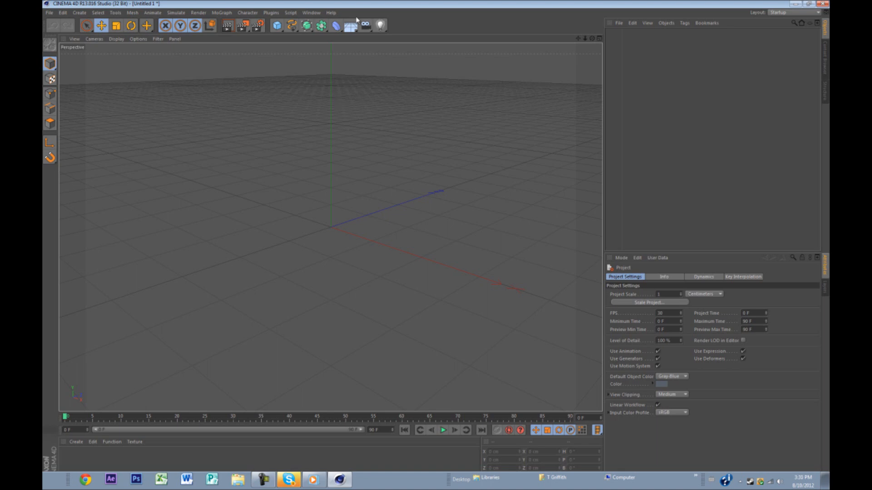
Step: Add a cube and stretch it to about 584 cm in X, 331 cm in Y and 709 cm in Z
left_click(280, 27)
left_click(349, 34)
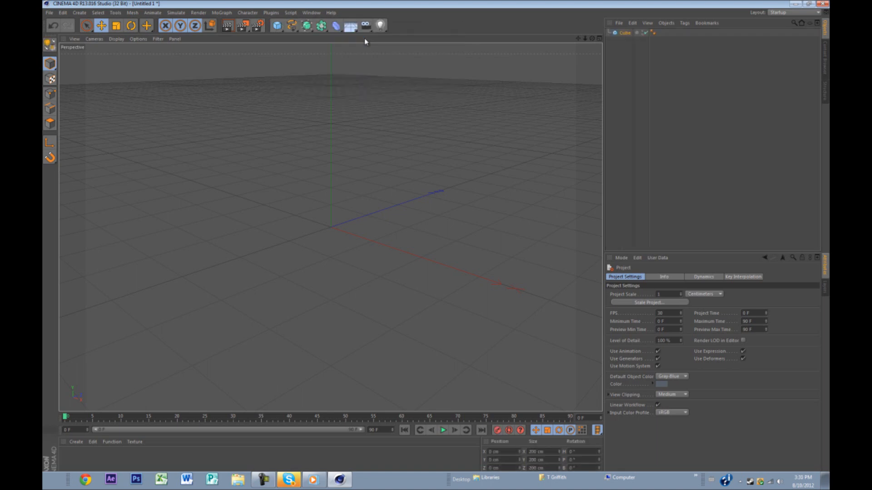
left_click_drag(372, 244, 474, 275)
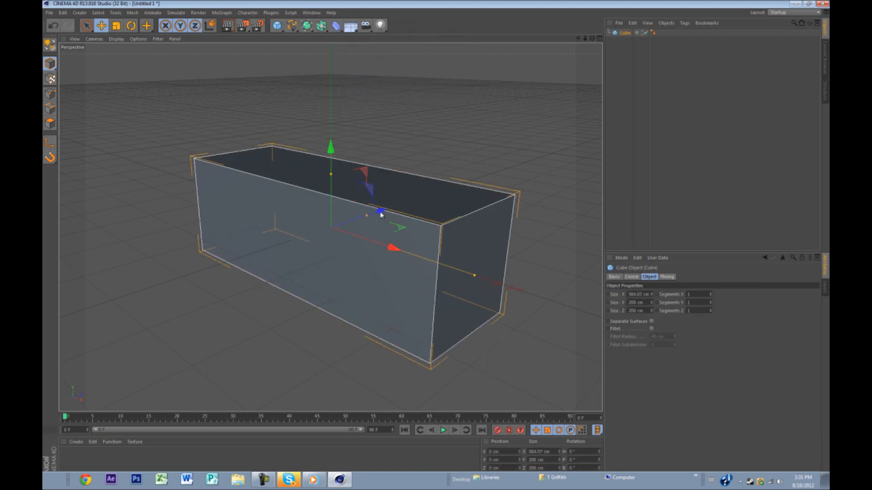
left_click_drag(331, 175, 331, 137)
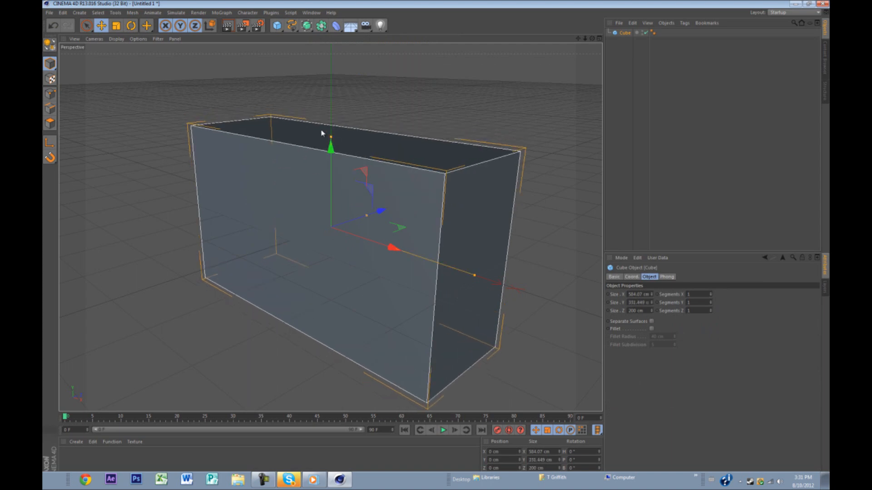
left_click_drag(367, 216, 443, 206)
Step: Add a camera, look through it, and frame the front face of the cube head-on
left_click_drag(323, 283, 408, 74, "alt")
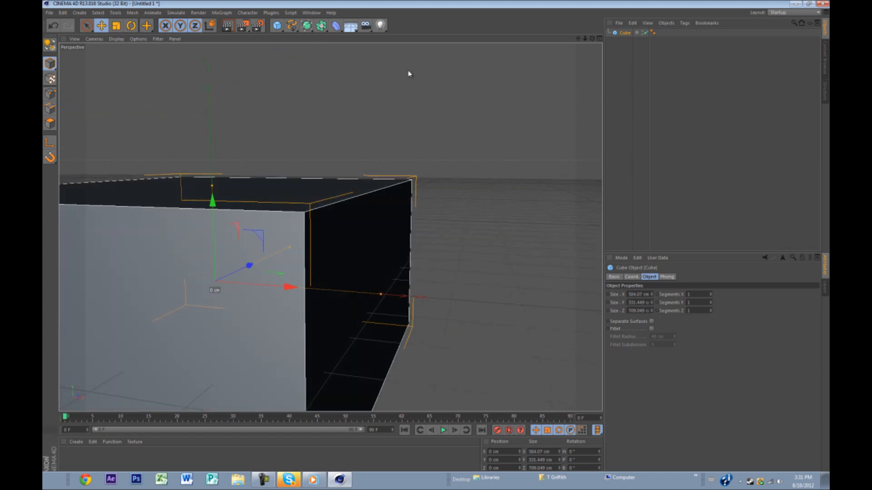
left_click(366, 27)
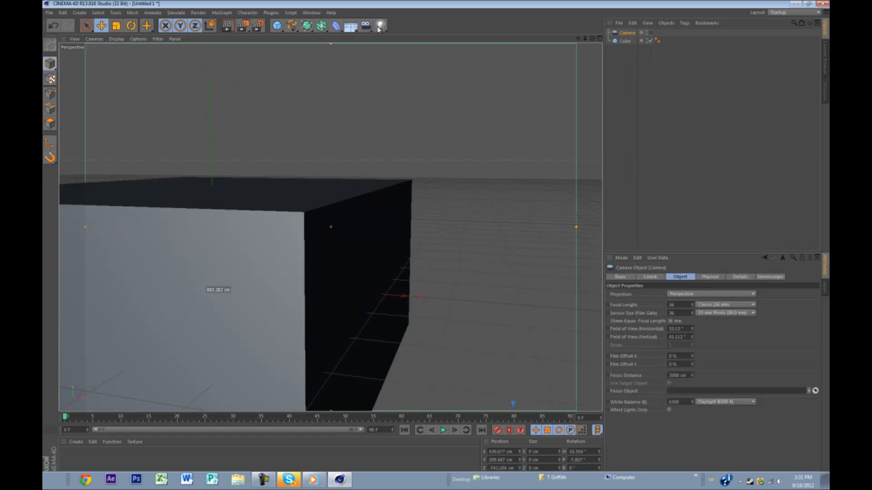
left_click(651, 33)
mouse_move(416, 142)
middle_mouse_down("alt")
mouse_move(487, 113)
mouse_move(431, 141)
middle_mouse_up("alt")
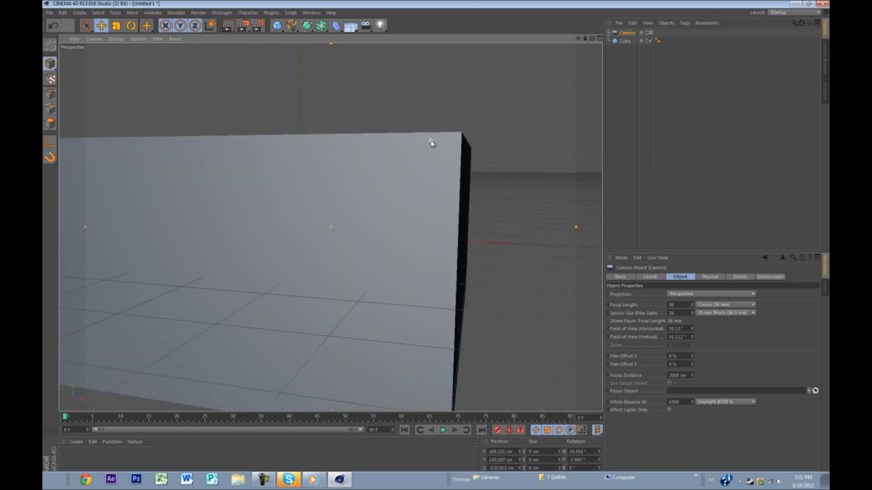
scroll(430, 142, "down", 5)
left_click_drag(279, 177, 315, 160, "alt")
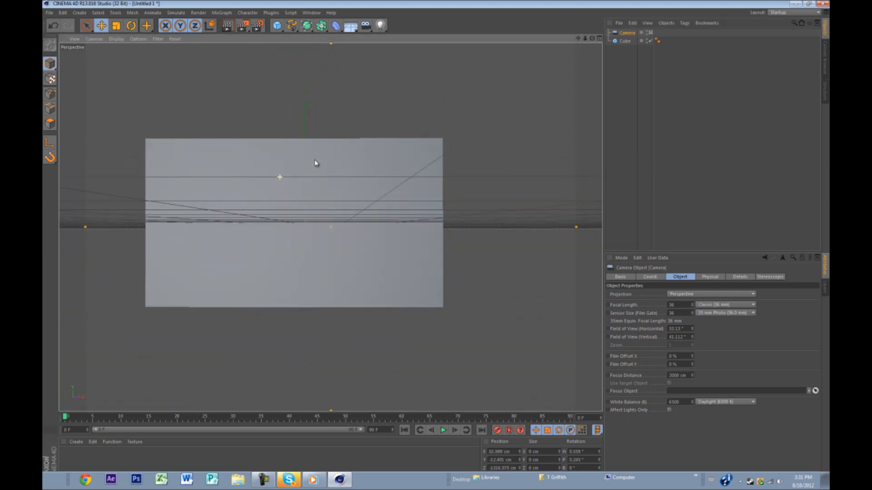
middle_click_drag(314, 159, 357, 168, "alt")
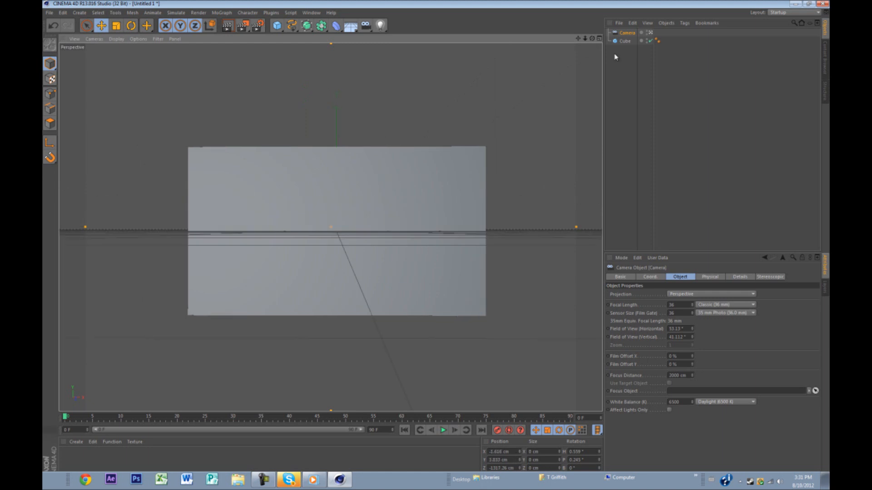
Step: Set the camera's heading and pitch rotation to 0°
left_click(649, 278)
left_click(730, 295)
type("1")
key("Return")
double_click(728, 304)
type("0")
key("Return")
left_click_drag(725, 295, 707, 296)
type("0")
key("Return")
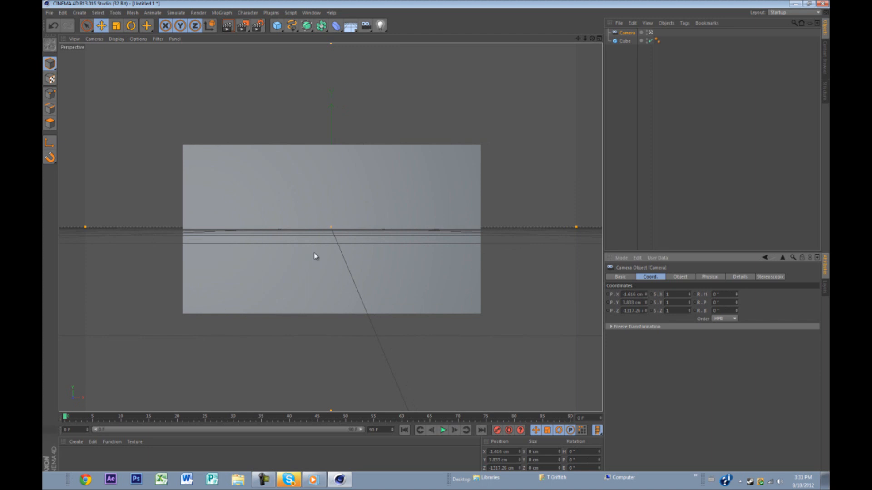
Step: Raise the cube to about 161.7 cm in Y and move the active camera inside it
middle_click_drag(322, 251, 331, 246, "alt")
left_click(626, 41)
left_click_drag(337, 193, 346, 148)
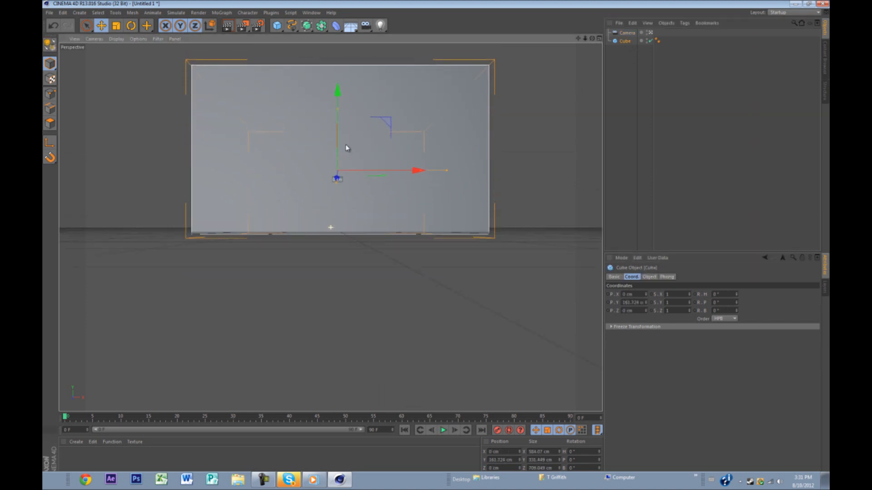
middle_click_drag(345, 145, 331, 236, "alt")
left_click_drag(585, 39, 435, 246)
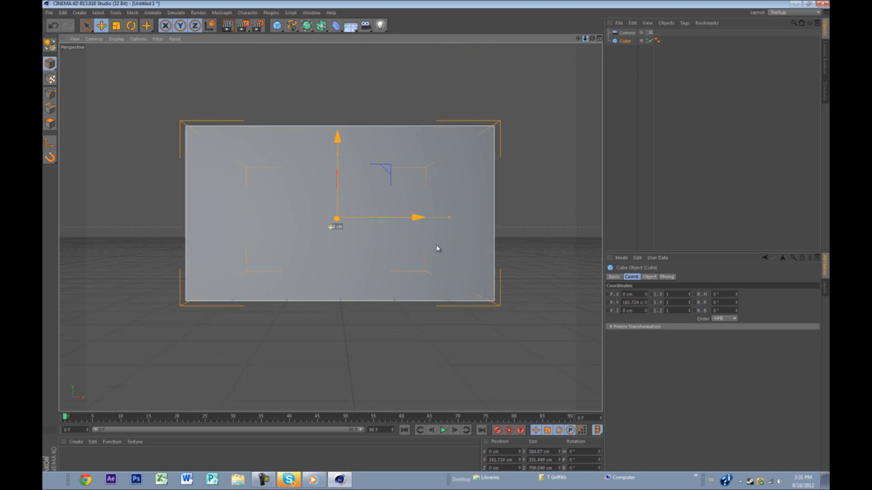
scroll(437, 246, "up", 5)
scroll(437, 247, "up", 3)
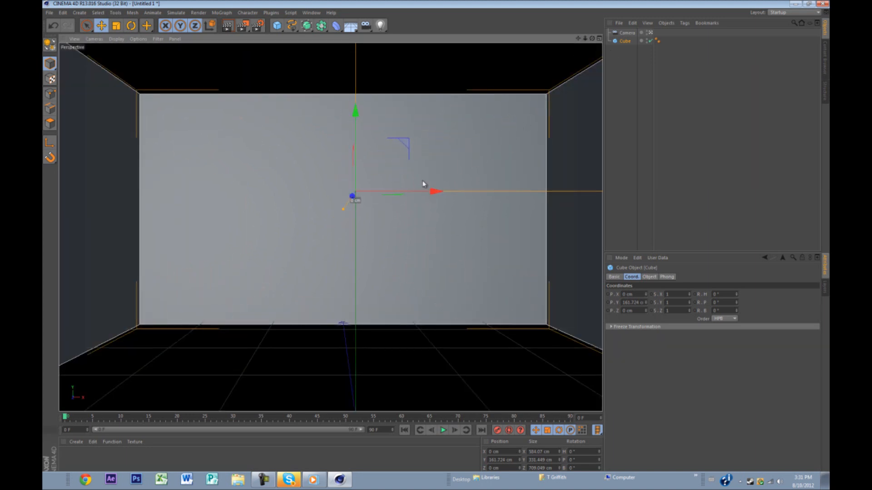
Step: Try a different Y scale on the cube and reset it to 1
left_click_drag(689, 304, 690, 303)
double_click(686, 302)
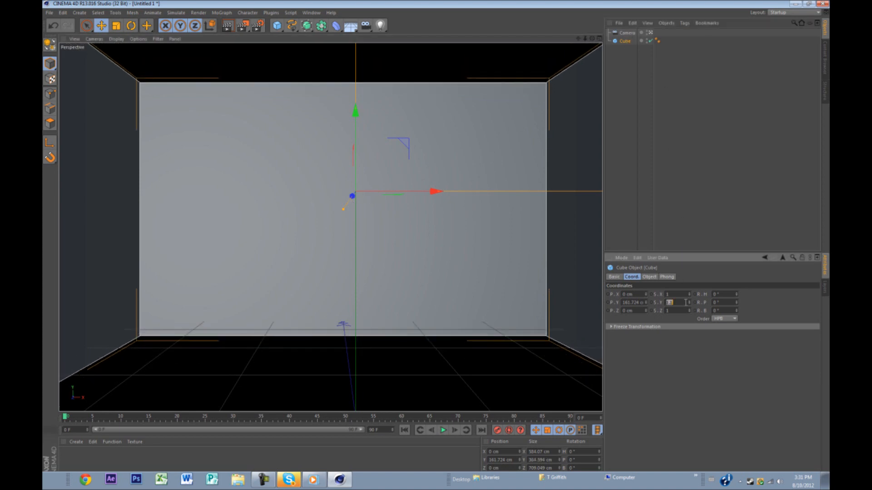
type("1")
key("Return")
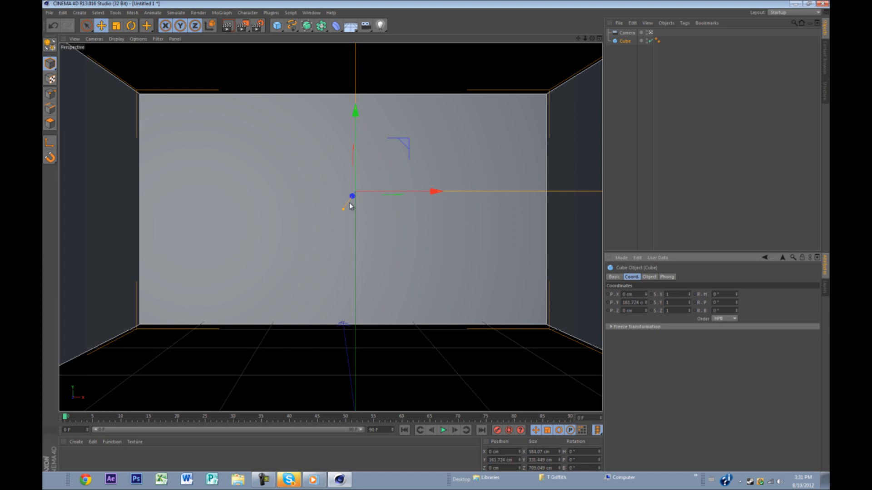
Step: Lengthen the cube along Z and widen it to about 707 cm in X
left_click_drag(344, 210, 343, 217)
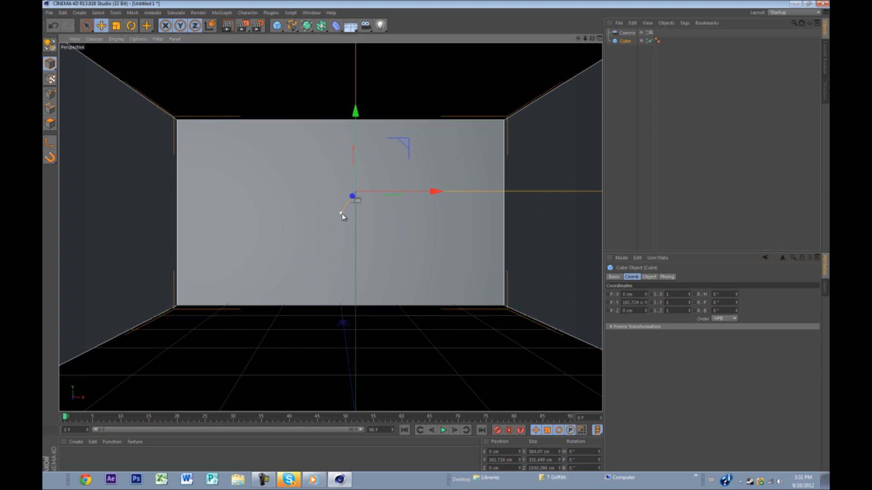
left_click_drag(454, 192, 413, 184, "alt")
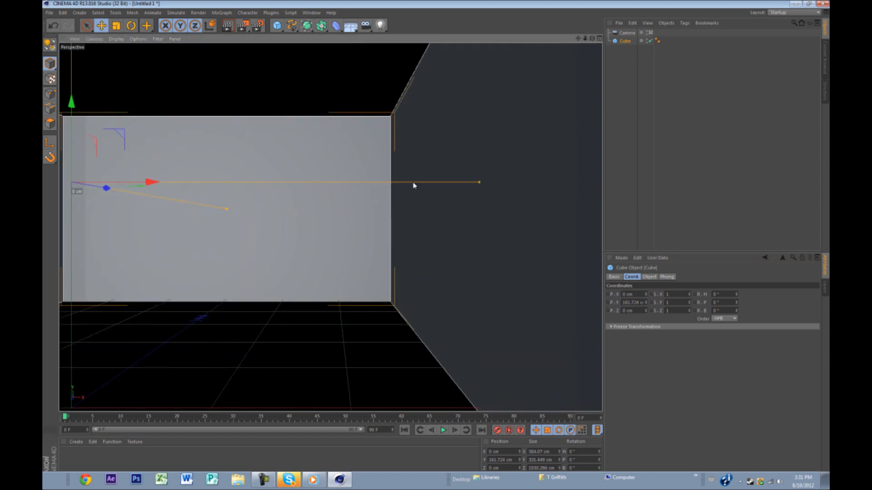
left_click_drag(479, 182, 564, 188)
Step: Reposition the active camera inside the cube for a slightly angled view of the room's back wall
middle_click_drag(255, 201, 285, 193, "alt")
mouse_move(284, 193)
left_mouse_down("alt")
mouse_move(259, 197)
mouse_move(298, 187)
left_mouse_up("alt")
right_click_drag(299, 188, 314, 187, "alt")
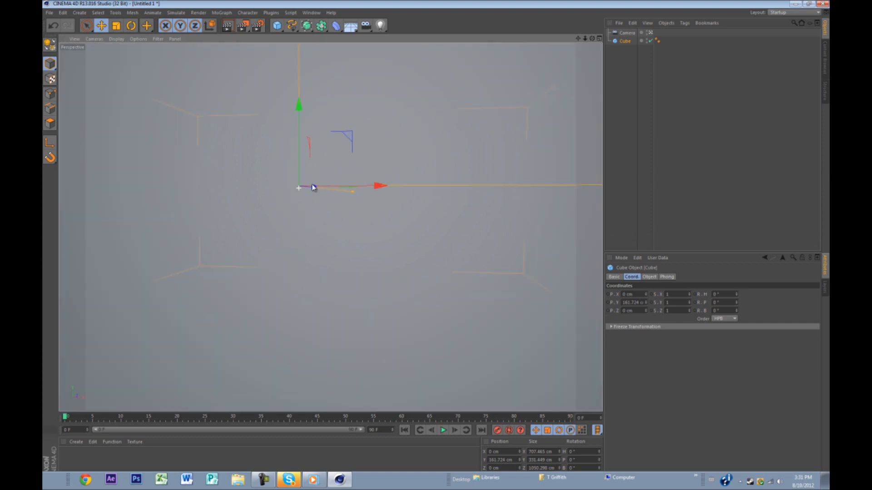
left_click_drag(585, 38, 391, 41)
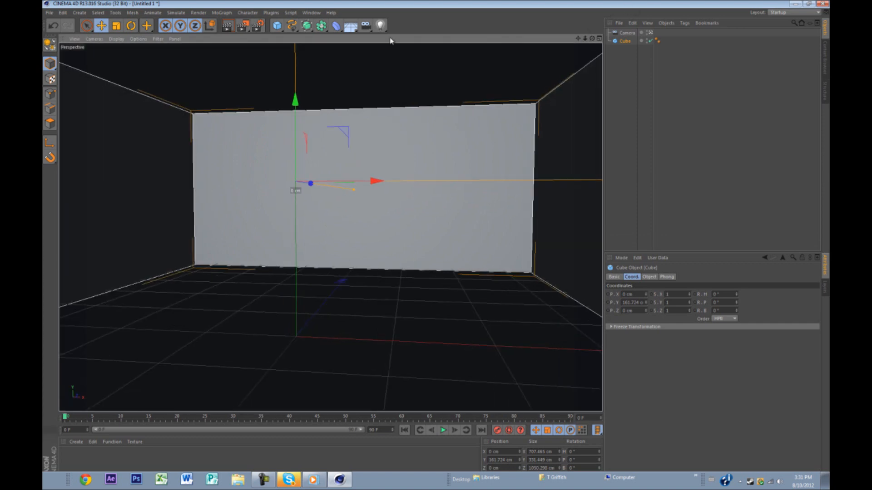
Step: Set the render output to the 1920 x 1200 preset and choose an anti-aliasing level
left_click(258, 26)
left_click(165, 33)
mouse_move(178, 41)
left_click(232, 116)
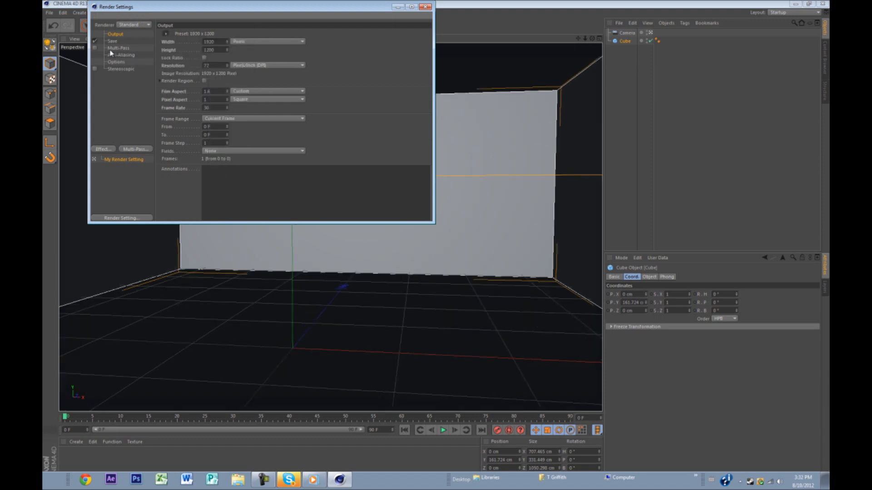
left_click(113, 48)
left_click(117, 54)
left_click(263, 34)
left_click(250, 59)
Step: Configure the render to save as PNG with an alpha channel, to the Desktop under the name "Tutorial bedroom"
left_click(112, 41)
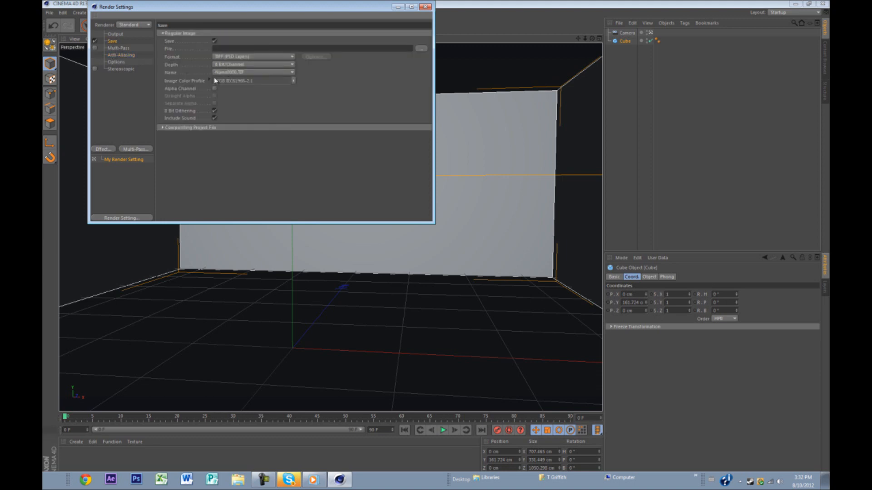
left_click(214, 89)
left_click(231, 56)
left_click(233, 139)
left_click(421, 49)
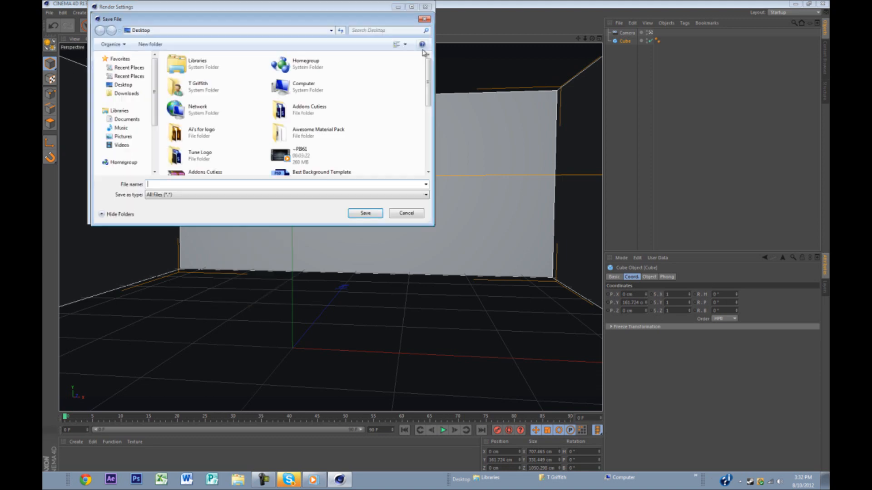
type("Tutorial bedroom")
key("Return")
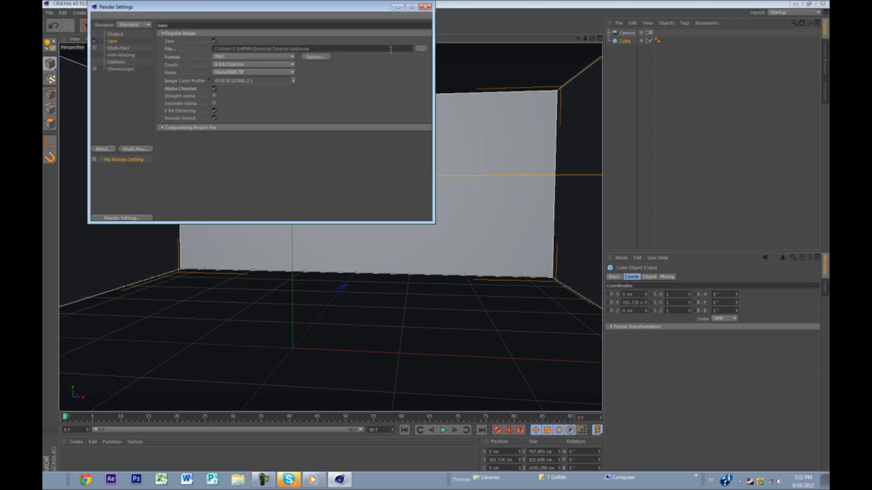
Step: Add the Ambient Occlusion, Depth of Field, Lens Effects and Color Correction effects to the render settings
left_click(117, 62)
left_click(117, 69)
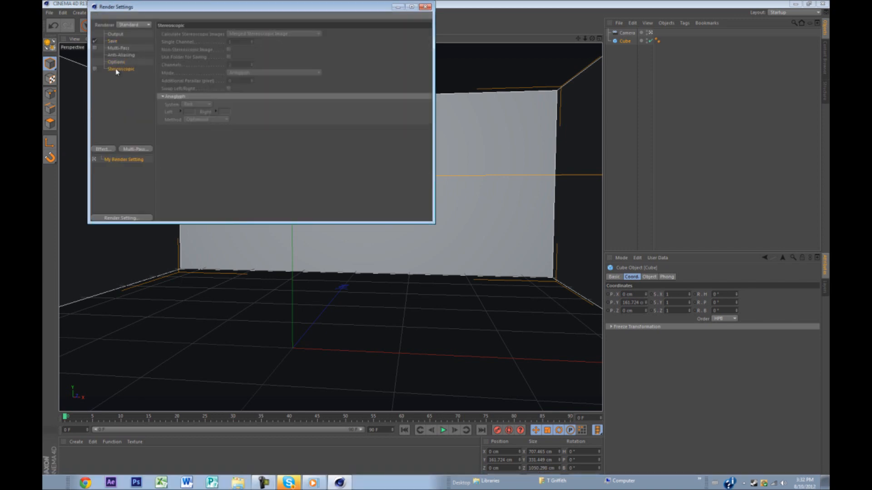
left_click(106, 149)
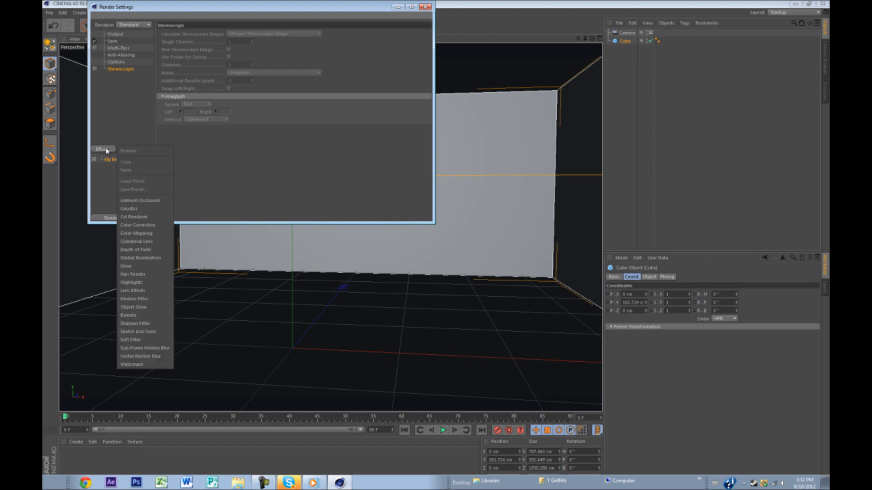
left_click(155, 203)
left_click(103, 150)
left_click(136, 249)
left_click(96, 149)
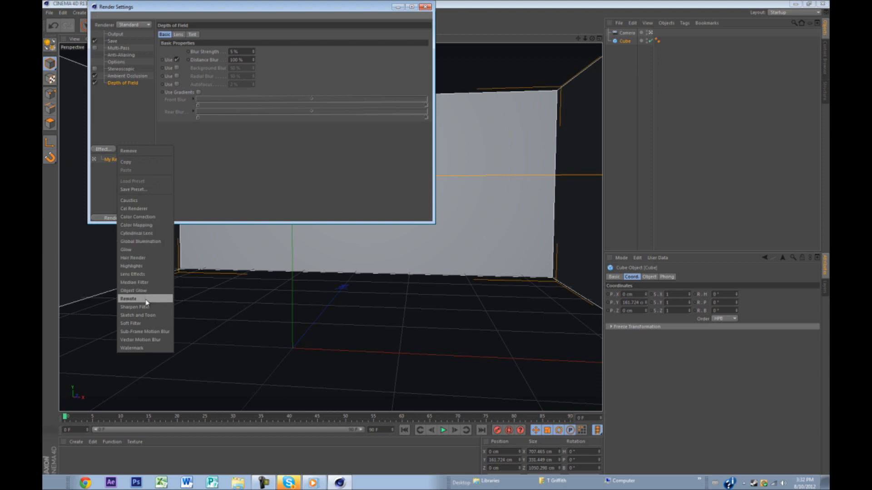
left_click(143, 275)
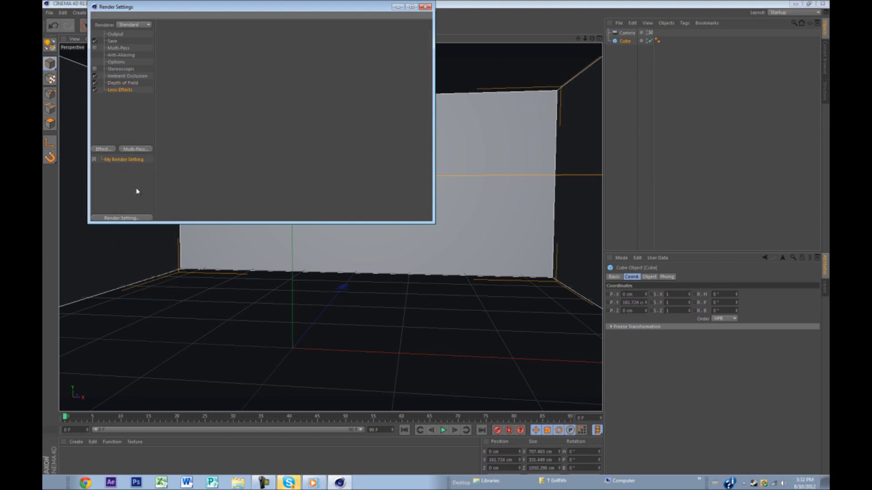
left_click(109, 149)
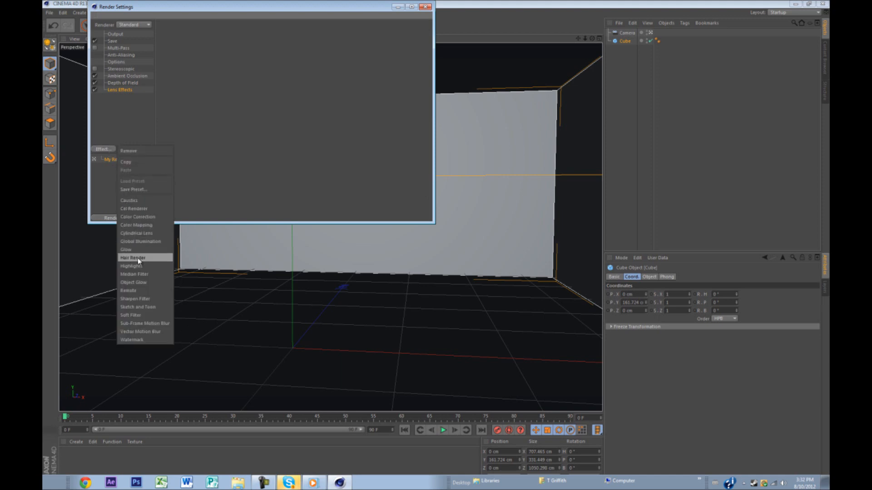
left_click(142, 218)
double_click(208, 54)
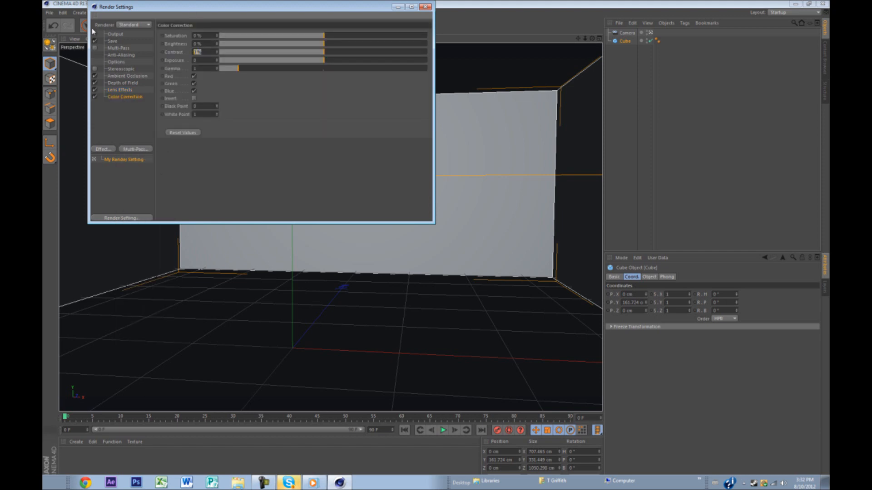
left_click(428, 6)
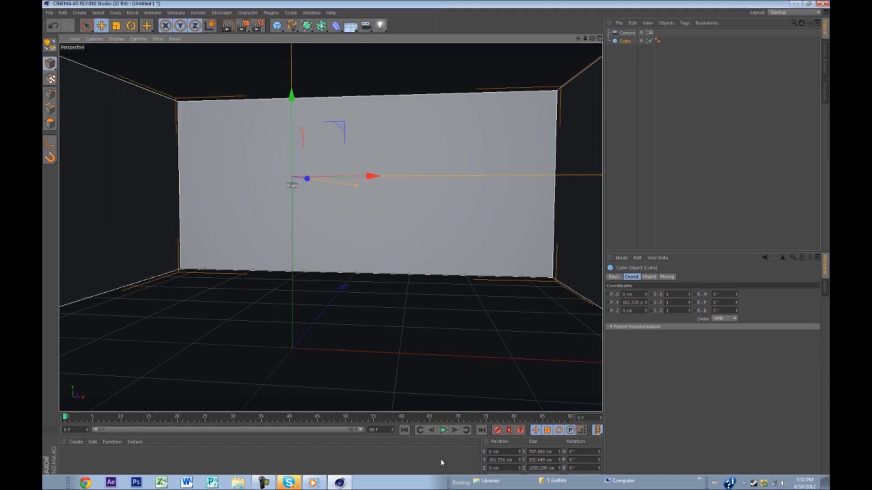
Step: Render a preview of the room in the viewport and enlarge the material area below it
key("ctrl+r")
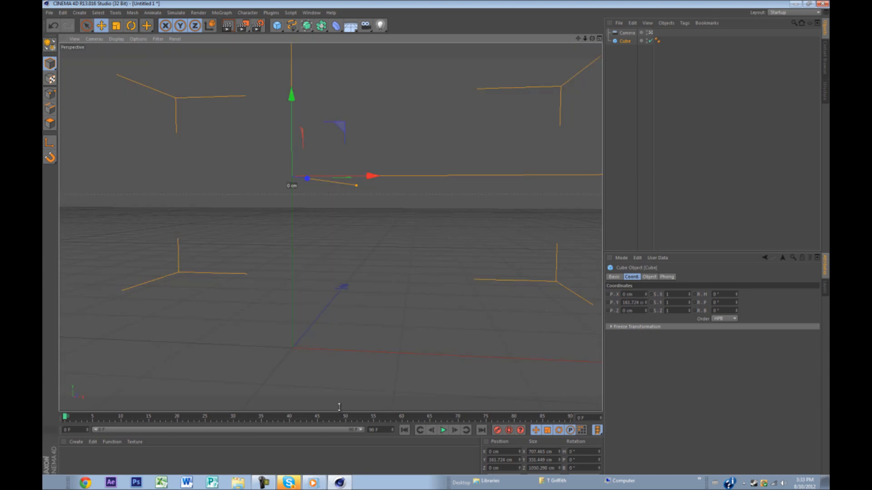
left_click_drag(339, 407, 339, 386)
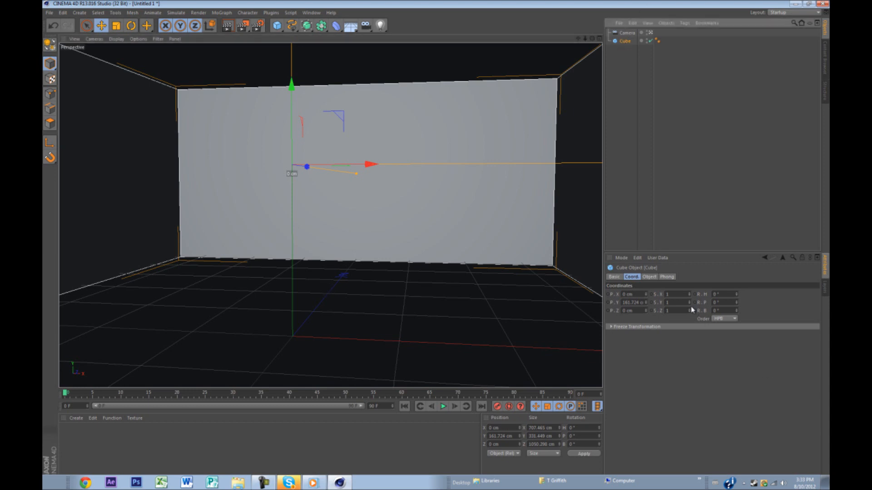
Step: Set the room cube's X, Y and Z segments to 10
left_click(649, 276)
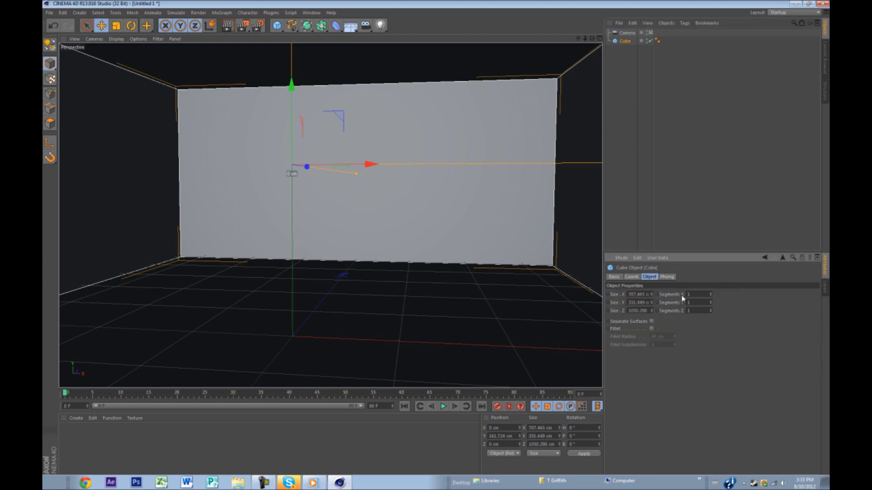
type("10")
double_click(699, 303)
type("10")
left_click(700, 313)
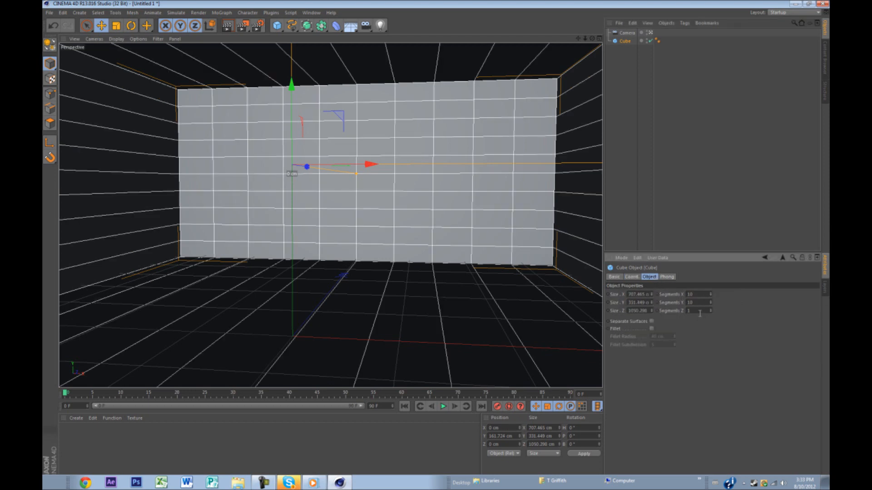
key("Return")
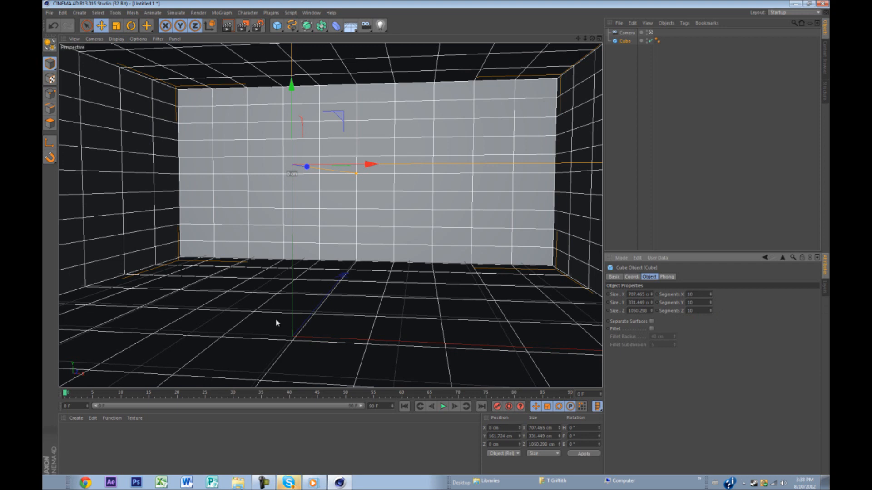
Step: Set the room cube's segments to 15 on all three axes
double_click(691, 302)
key("Return")
double_click(693, 311)
type("15")
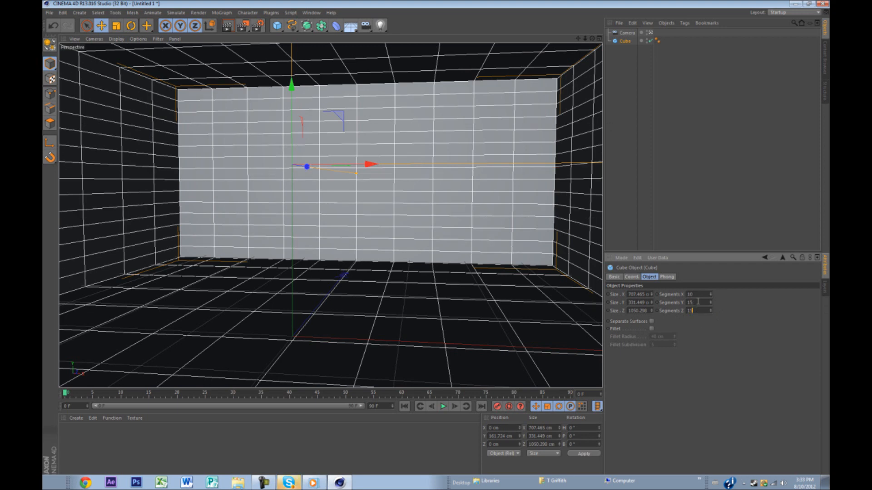
double_click(698, 295)
type("15")
key("Return")
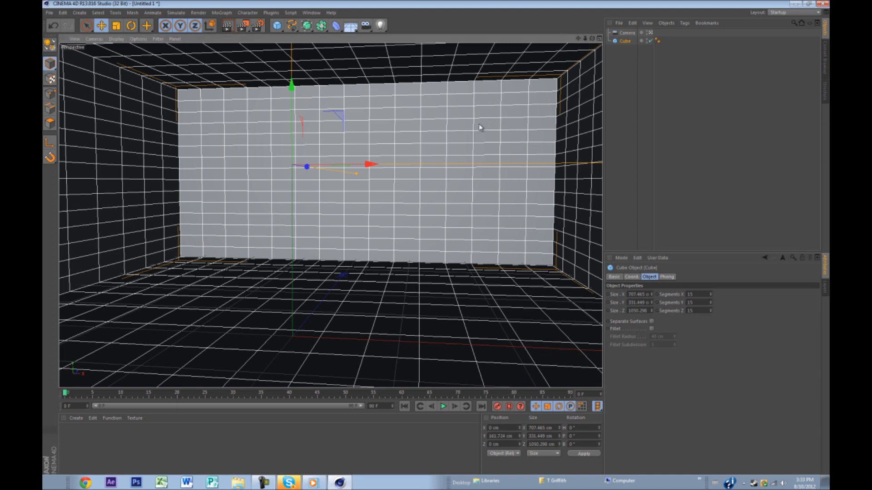
Step: Add a new cube and flatten it into a slab about 14 cm thick for the bed base
left_click(277, 26)
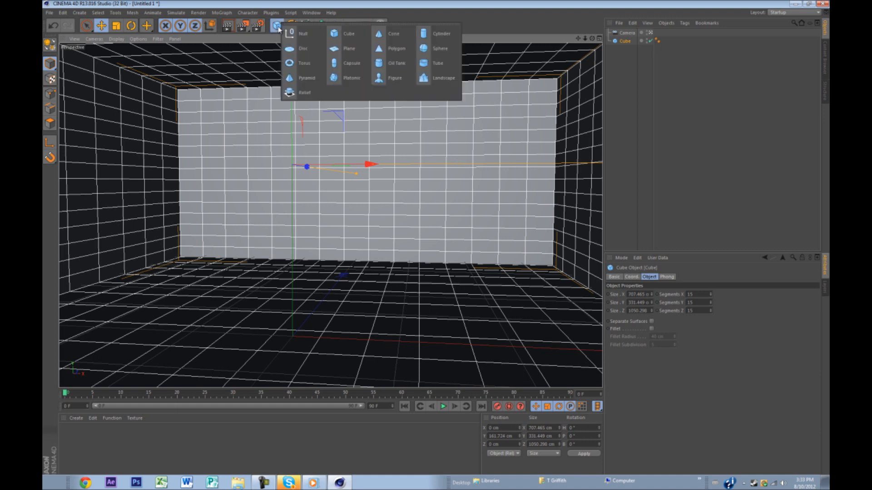
left_click(348, 33)
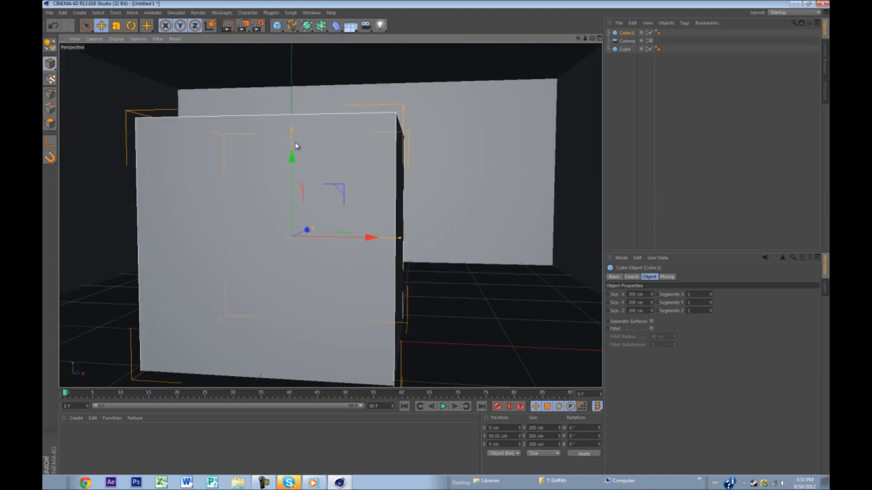
left_click_drag(292, 132, 286, 231)
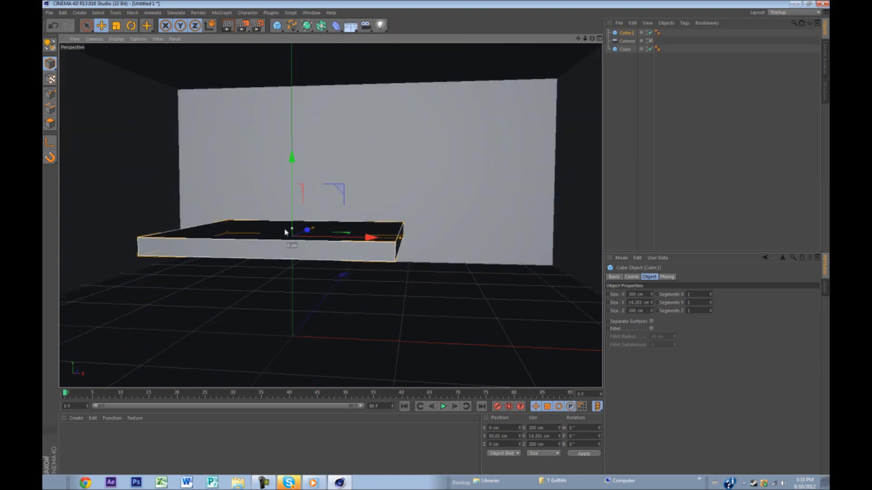
left_click_drag(376, 241, 339, 273, "alt")
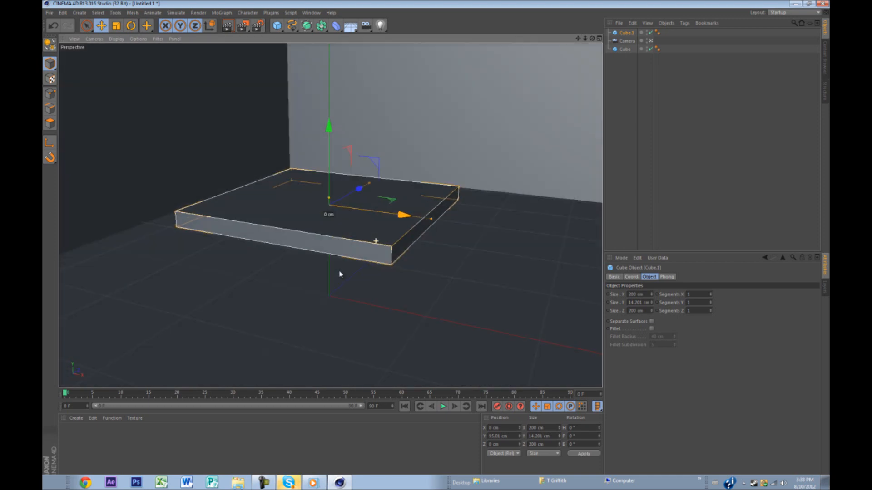
Step: Move the slab along Z toward the room's back wall, checking its placement from above
left_click_drag(358, 190, 374, 182)
middle_click(376, 184)
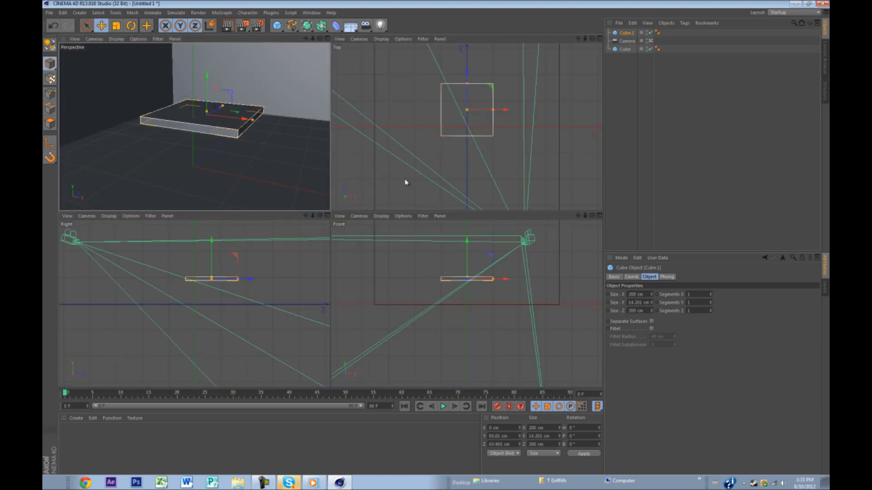
middle_click(398, 131)
scroll(391, 162, "down", 5)
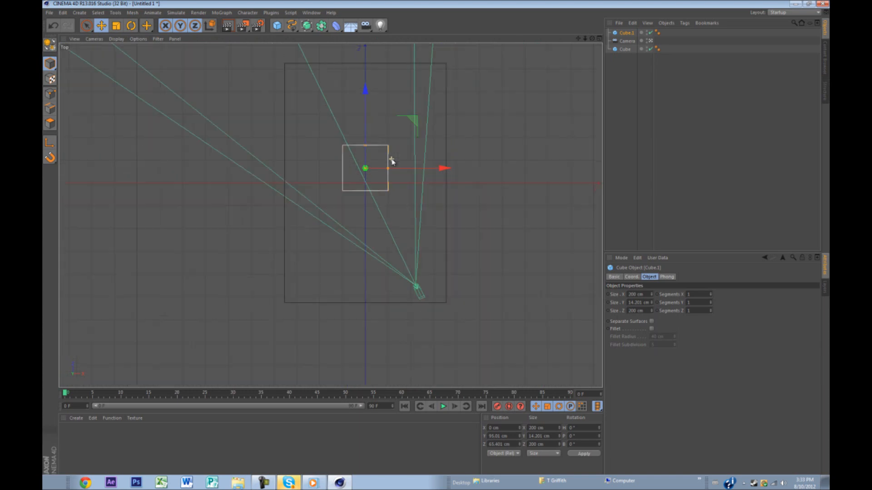
scroll(388, 152, "up", 3)
left_click_drag(374, 146, 373, 34)
scroll(425, 308, "down", 2)
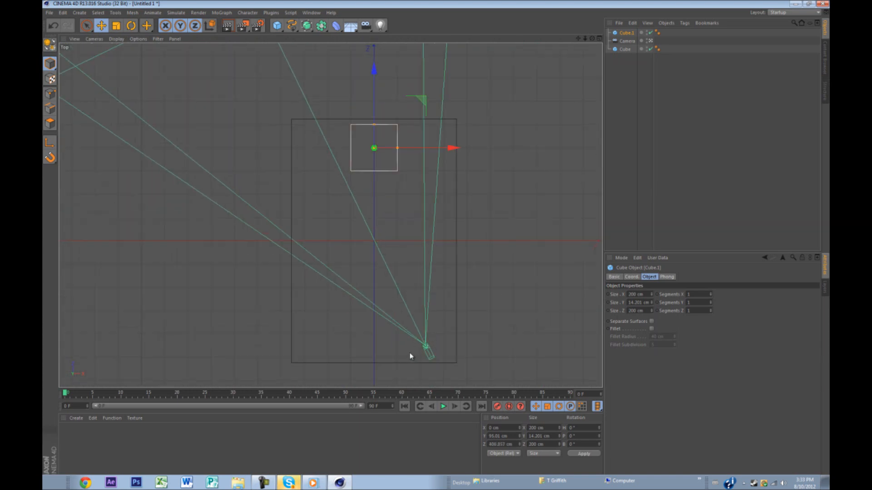
Step: Enlarge the slab to about 274 cm wide and 335 cm long, and center it close to the back wall
left_click_drag(418, 149, 413, 150)
scroll(407, 145, "up", 2)
mouse_move(366, 118)
left_mouse_down()
mouse_move(370, 94)
mouse_move(371, 127)
left_mouse_up()
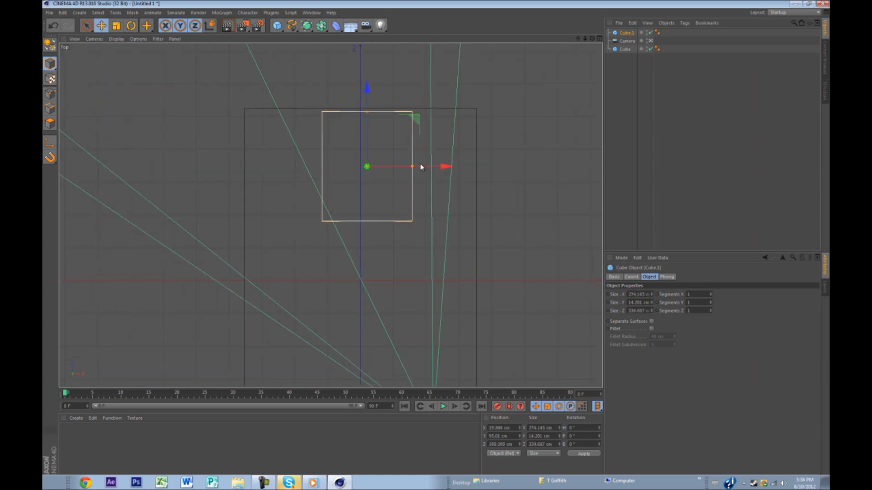
left_click_drag(420, 166, 413, 166)
scroll(360, 271, "down", 3)
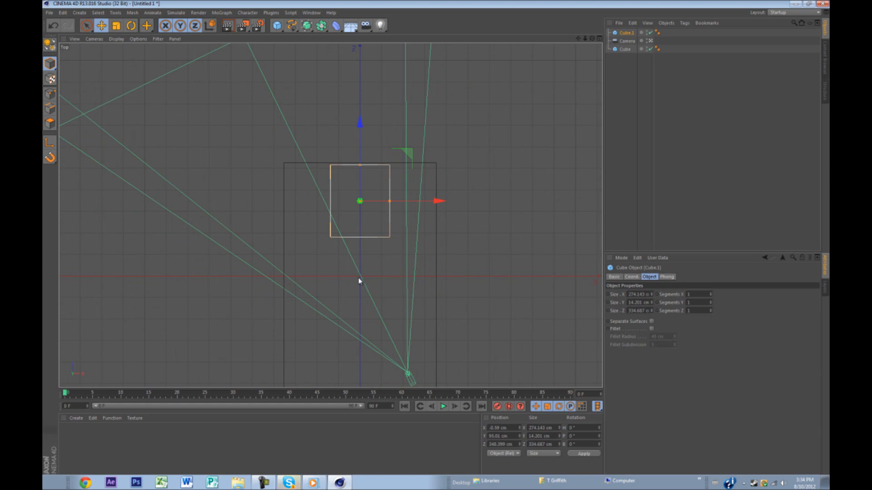
middle_click_drag(460, 287, 456, 246, "alt")
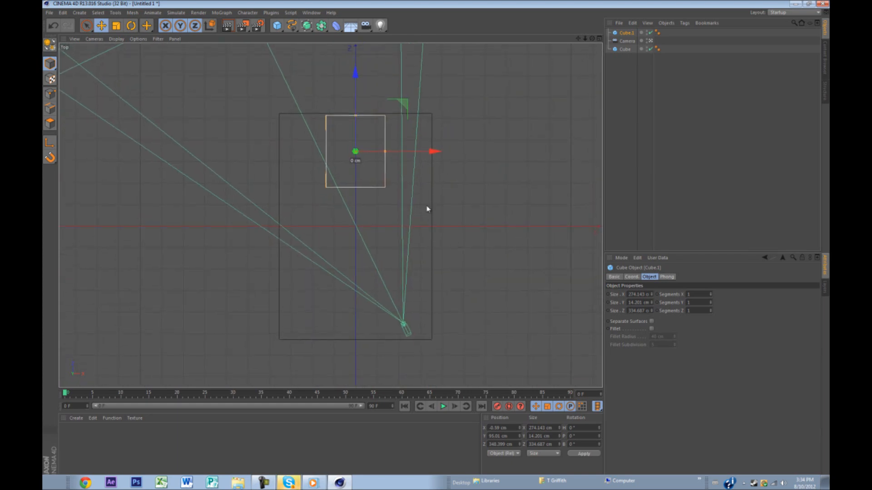
scroll(350, 136, "up", 5)
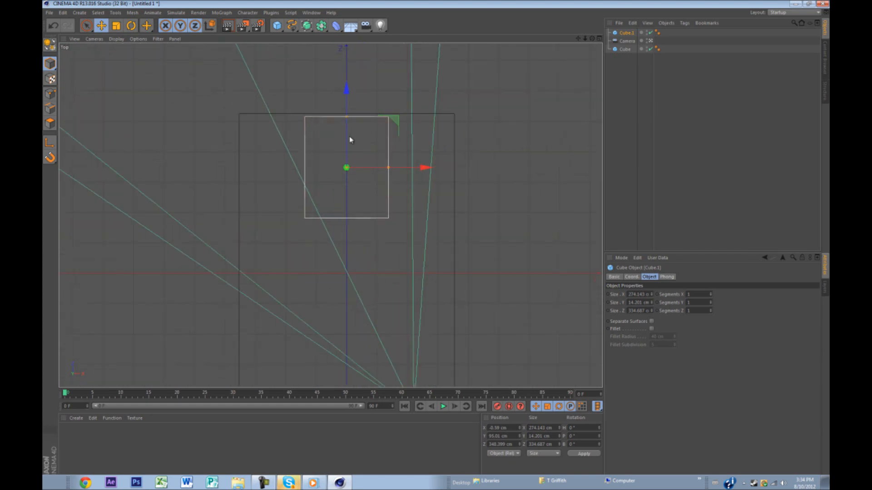
left_click_drag(346, 140, 345, 138)
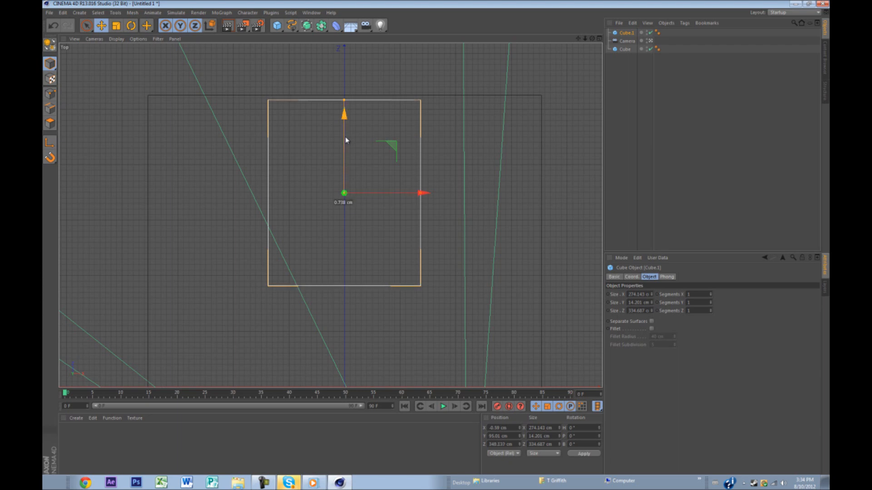
Step: Lower the slab to the room's floor and thicken it to about 35 cm
middle_click(345, 138)
middle_click(298, 139)
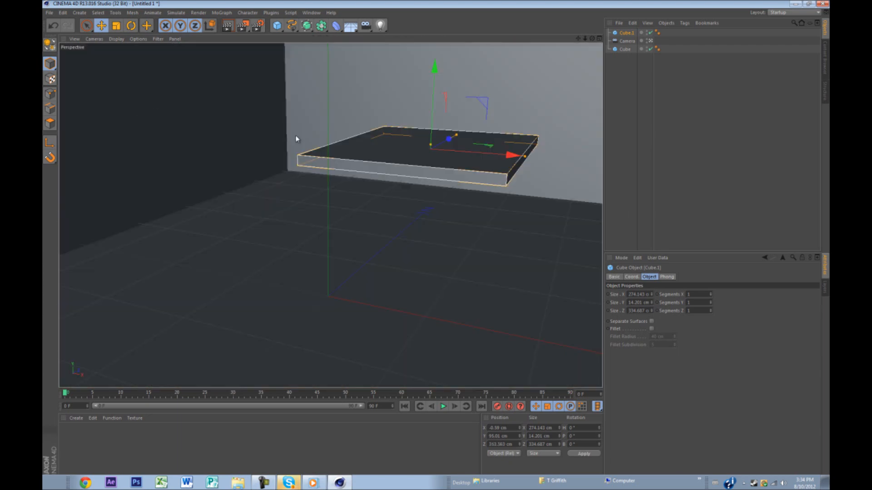
left_click_drag(297, 136, 380, 232, "alt")
left_click(446, 309)
mouse_move(424, 306)
left_mouse_down("alt")
mouse_move(456, 295)
mouse_move(359, 300)
mouse_move(431, 301)
mouse_move(423, 313)
mouse_move(428, 308)
left_mouse_up("alt")
left_click(420, 277)
mouse_move(302, 299)
left_mouse_down("alt")
mouse_move(356, 289)
mouse_move(329, 304)
mouse_move(299, 302)
left_mouse_up("alt")
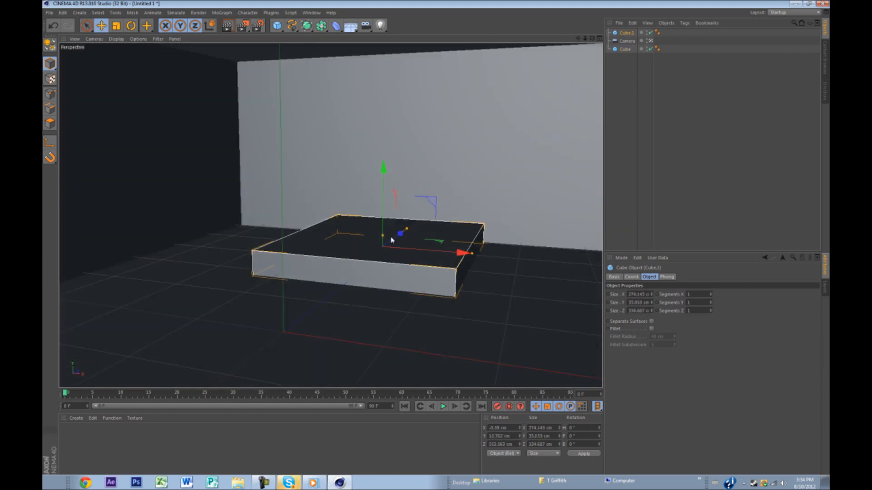
Step: Duplicate the bed base slab and raise the copy so it rests on top as the mattress
scroll(392, 239, "up", 2)
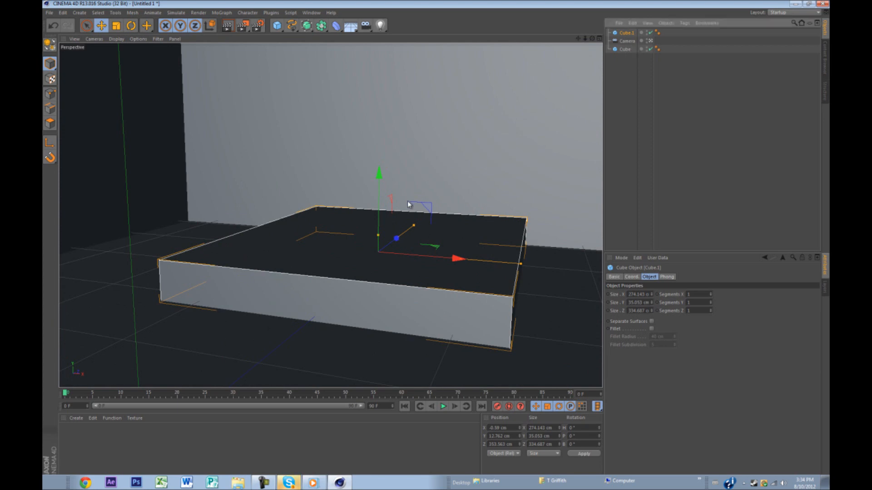
key("ctrl+v")
left_click_drag(380, 215, 381, 186)
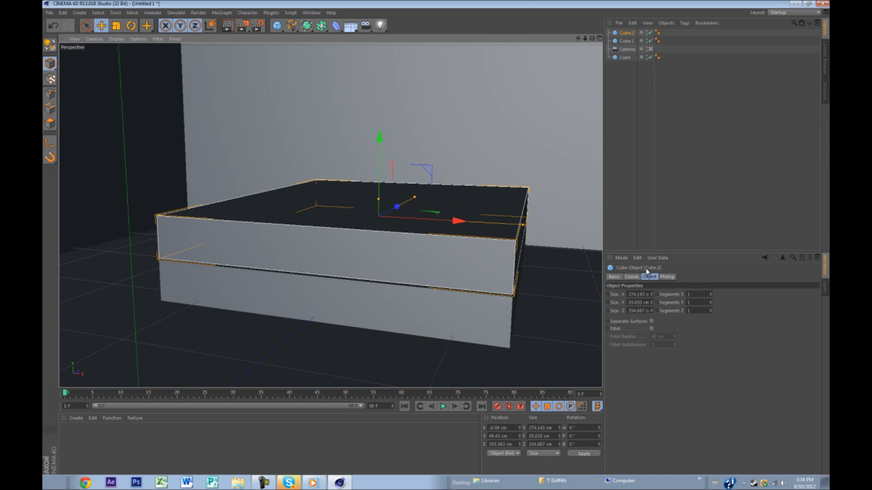
Step: Round the mattress's edges with a fillet and reduce the fillet radius to about 10 cm
left_click(652, 328)
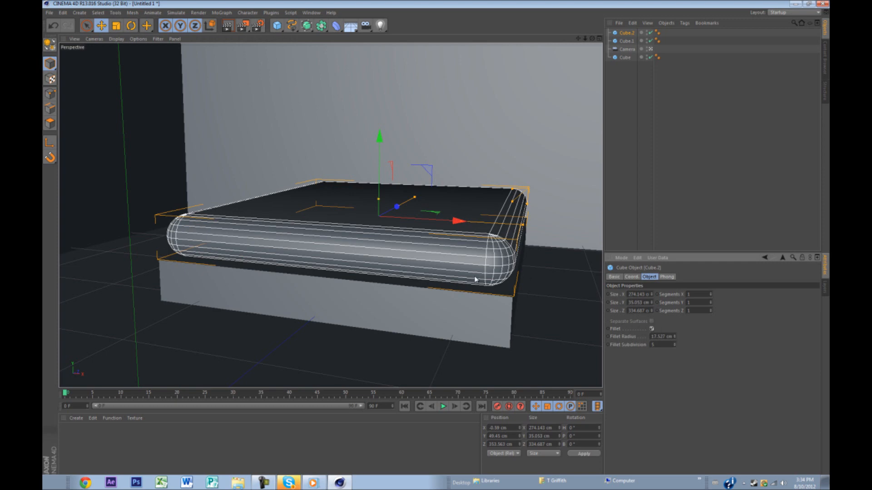
left_click(674, 338)
left_click(675, 338)
left_click(675, 339)
left_click(674, 339)
left_click(675, 338)
left_click(675, 338)
left_click(674, 338)
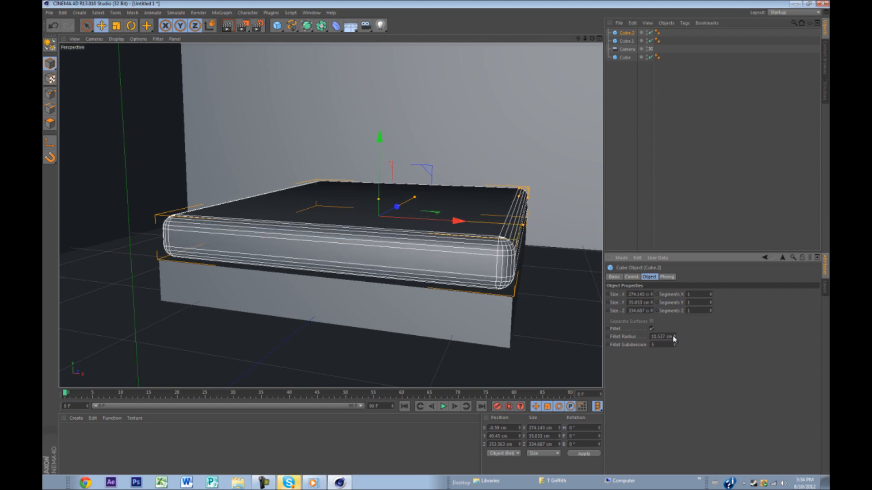
left_click(672, 337)
type("10")
Step: Shorten the mattress slightly along Z relative to the base and inspect the bed's back corner
left_click_drag(384, 194, 381, 214, "alt")
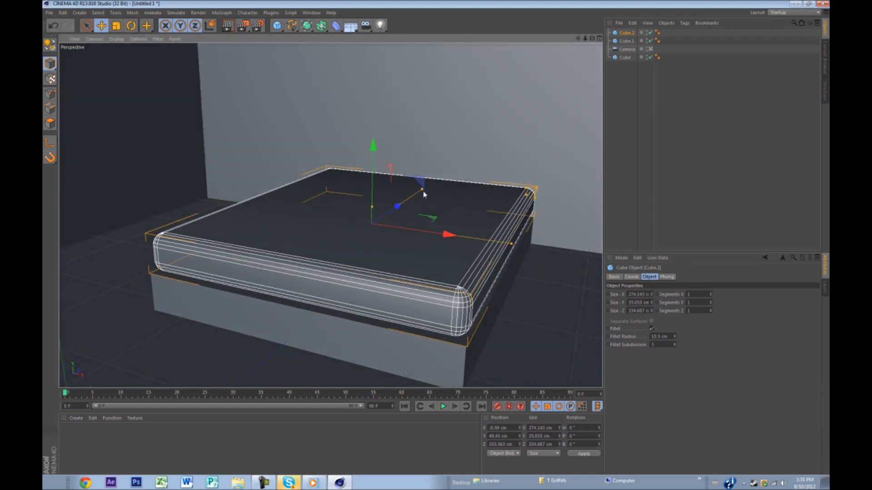
left_click_drag(421, 193, 371, 206)
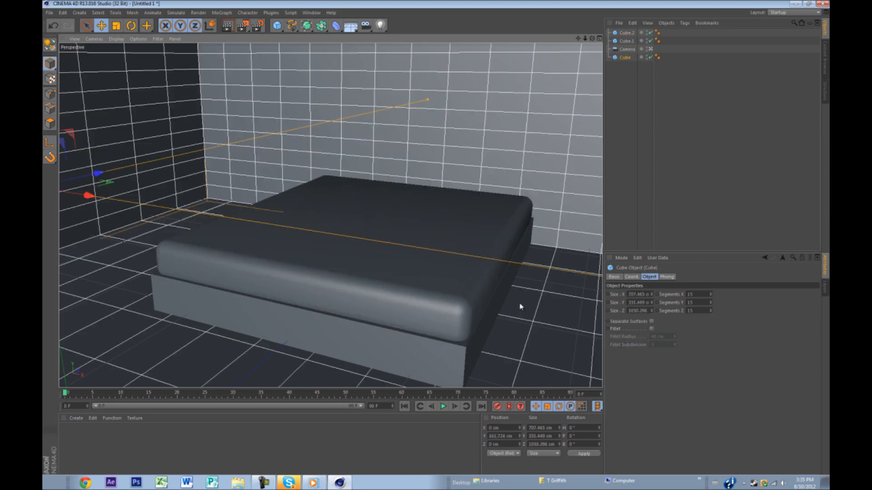
left_click_drag(519, 302, 472, 252, "alt")
left_click(431, 256)
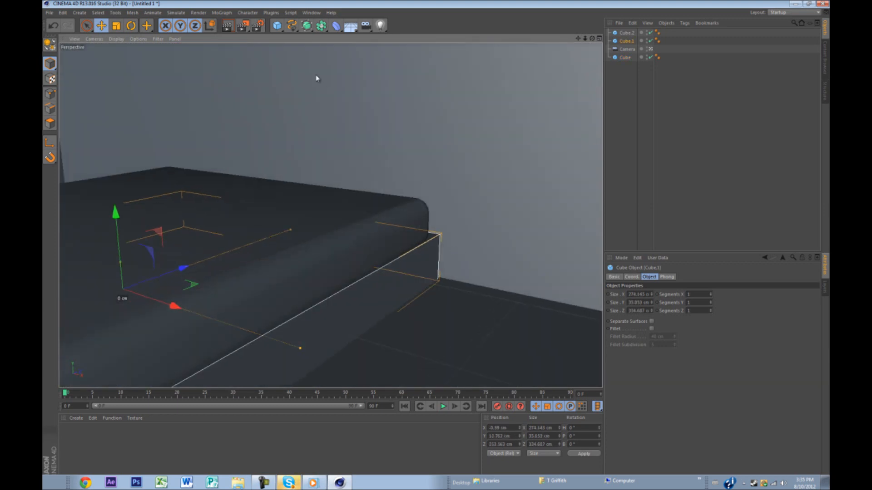
Step: Add a cube for the headboard and resize it to a panel about 88 cm high and 11 cm thick
left_click_drag(284, 28, 298, 31)
left_click(298, 32)
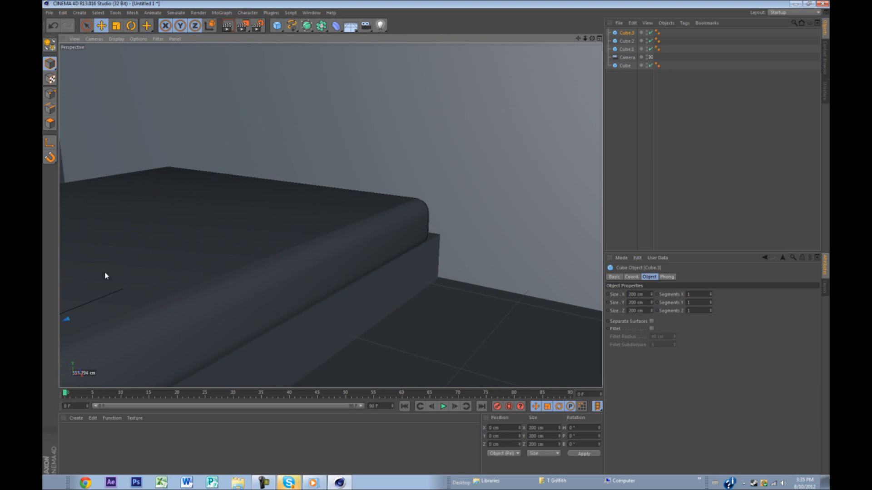
scroll(358, 196, "up", 5)
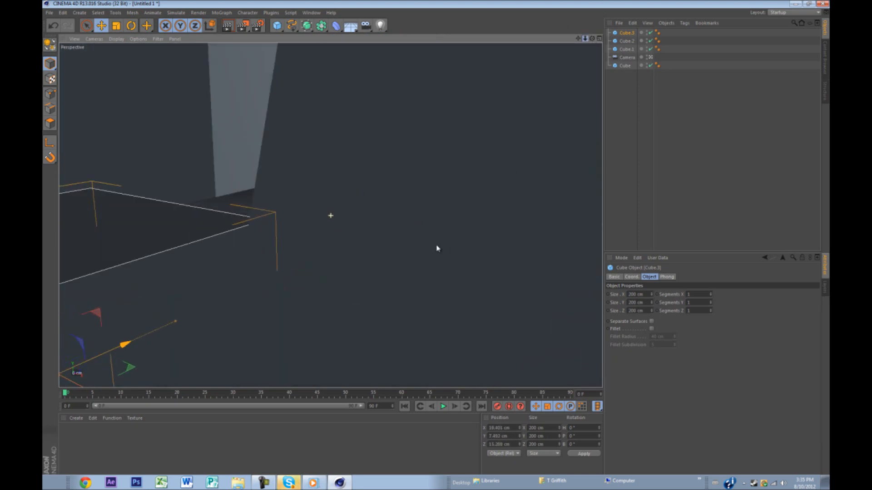
left_click_drag(438, 126, 331, 210, "alt")
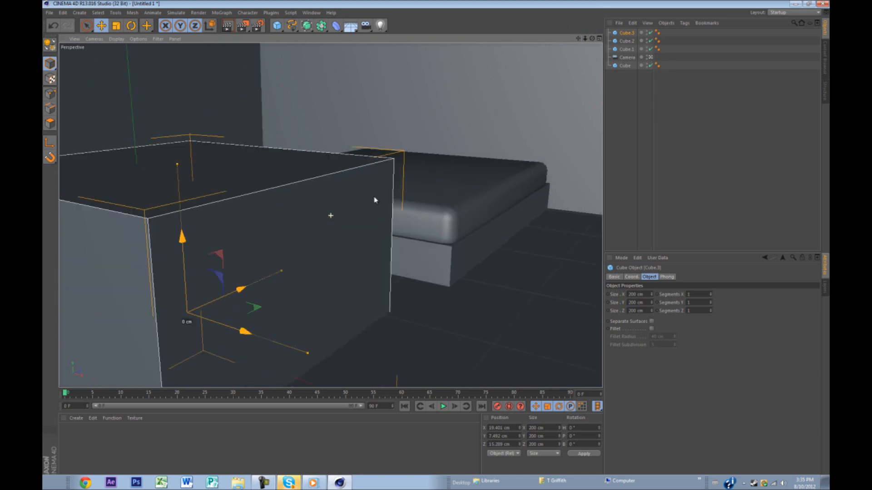
left_click_drag(284, 275, 194, 309)
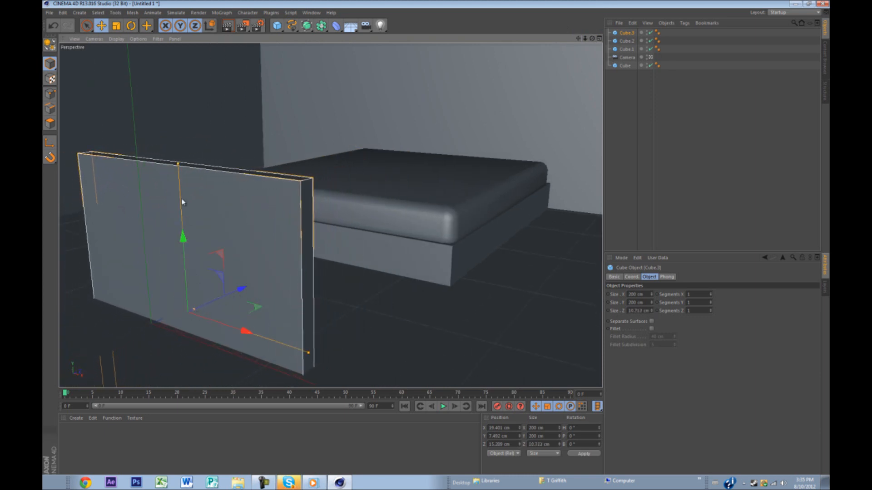
left_click_drag(177, 165, 176, 135)
Step: Move the headboard panel to the head of the bed at the room's back wall
left_click_drag(234, 202, 486, 119)
middle_click(491, 118)
middle_click(493, 117)
scroll(463, 51, "up", 4)
middle_click_drag(463, 51, 533, 120, "alt")
middle_click_drag(327, 238, 383, 227, "alt")
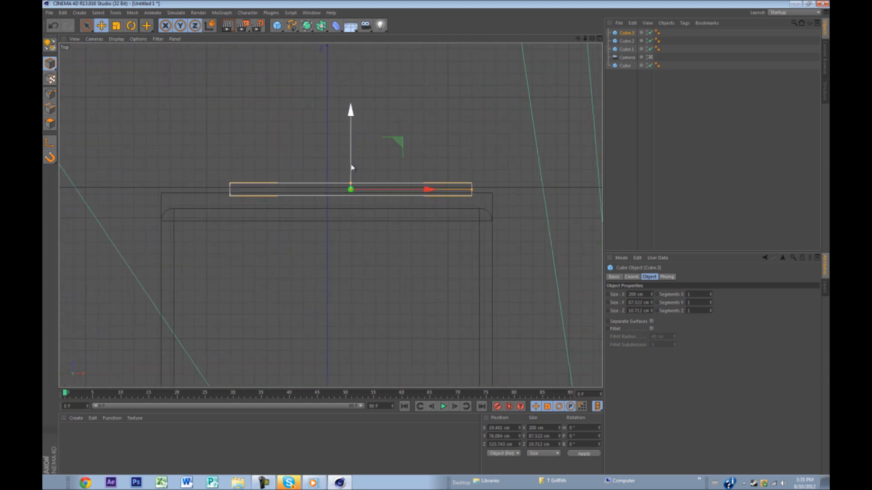
Step: Align the headboard with the bed base's back edge, widen it to about 273 cm and center it on the bed
left_click_drag(353, 167, 353, 178)
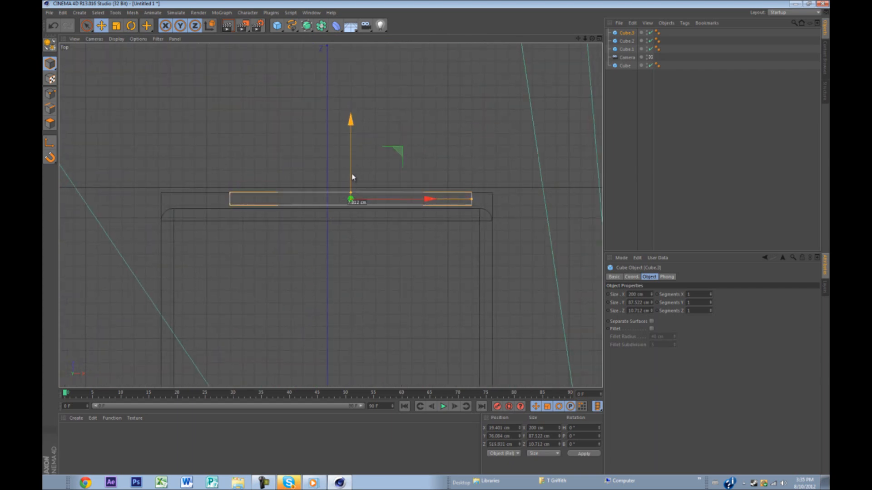
left_click_drag(471, 204, 514, 201)
left_click_drag(424, 202, 403, 200)
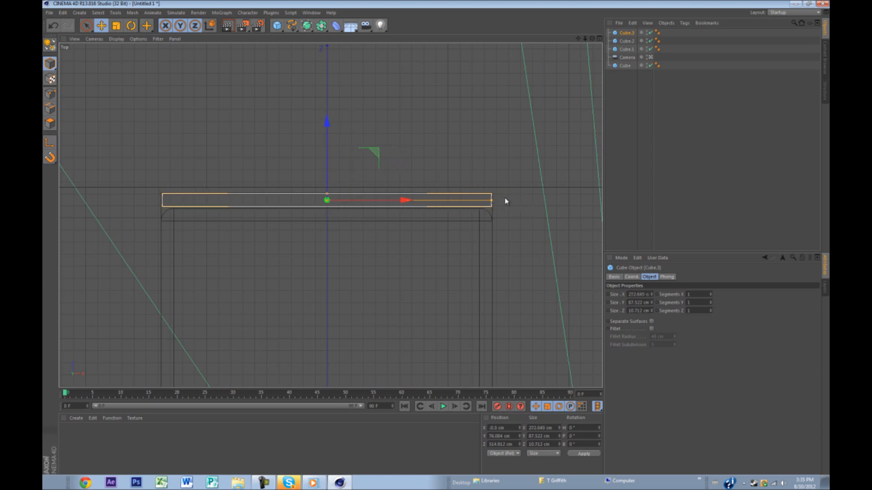
Step: Match the headboard's width to the bed base by setting its X size to 274.143 cm
left_click_drag(492, 202, 493, 202)
left_click(627, 41)
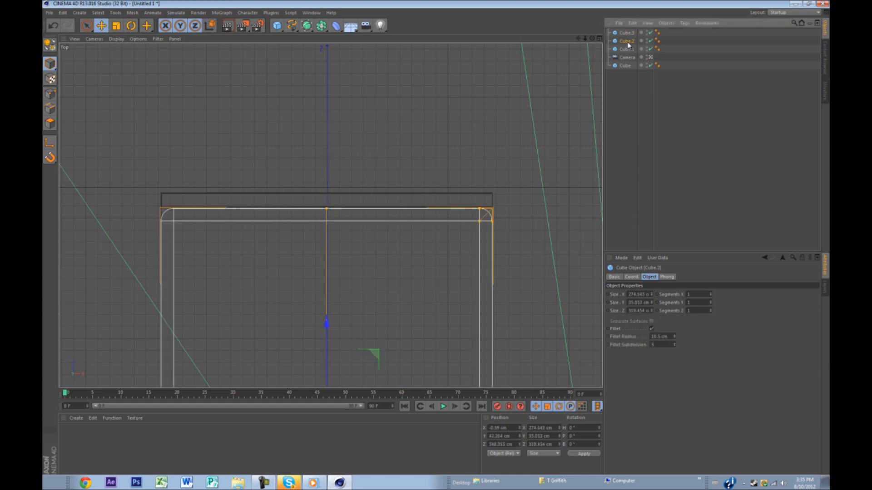
left_click(627, 50)
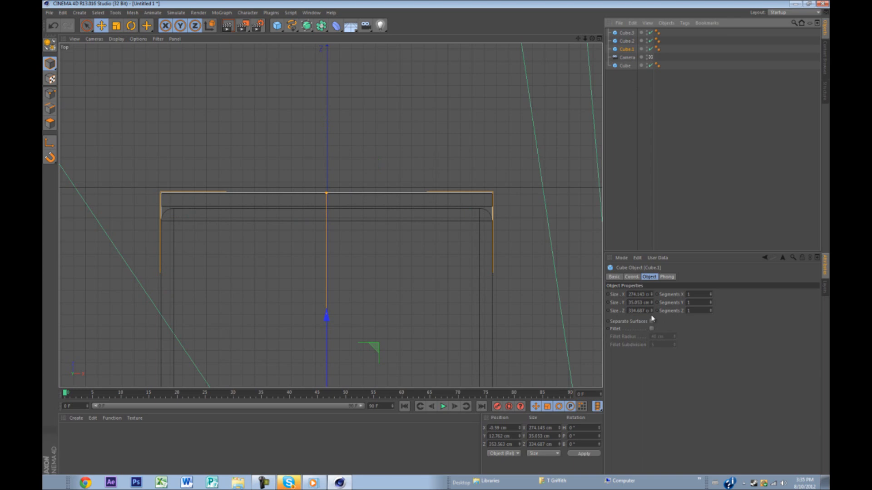
mouse_move(654, 313)
left_mouse_down()
mouse_move(654, 280)
mouse_move(653, 305)
mouse_move(653, 296)
left_mouse_up()
key("ctrl+z")
key("ctrl+z")
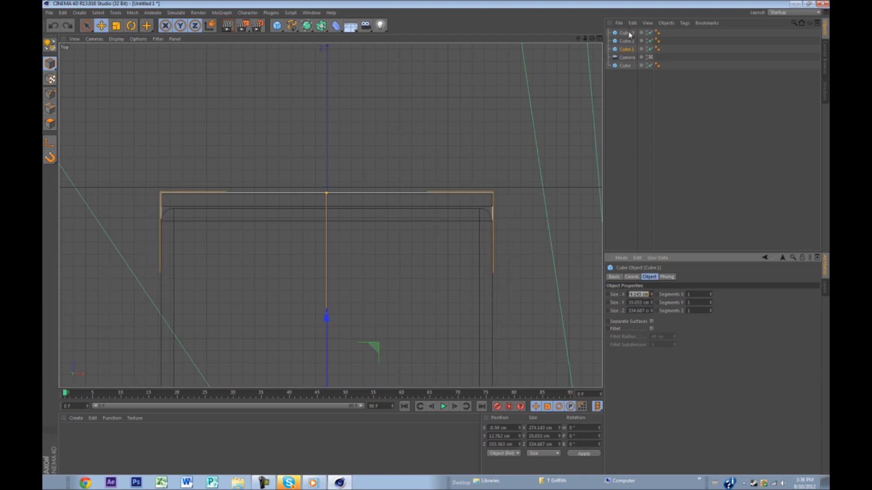
left_click(629, 33)
left_click(637, 295)
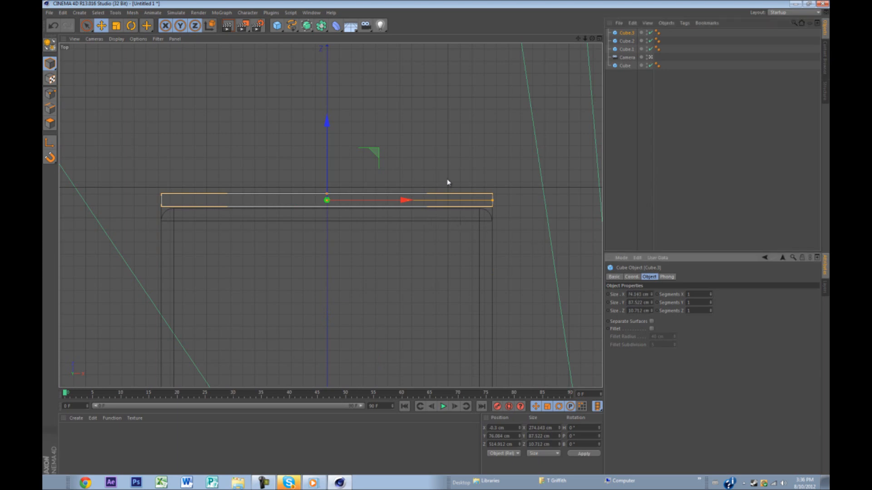
Step: Nudge the headboard to about X -0.66 cm and Z 515.5 cm so its end lines up with the bed base's corner
left_click(435, 181)
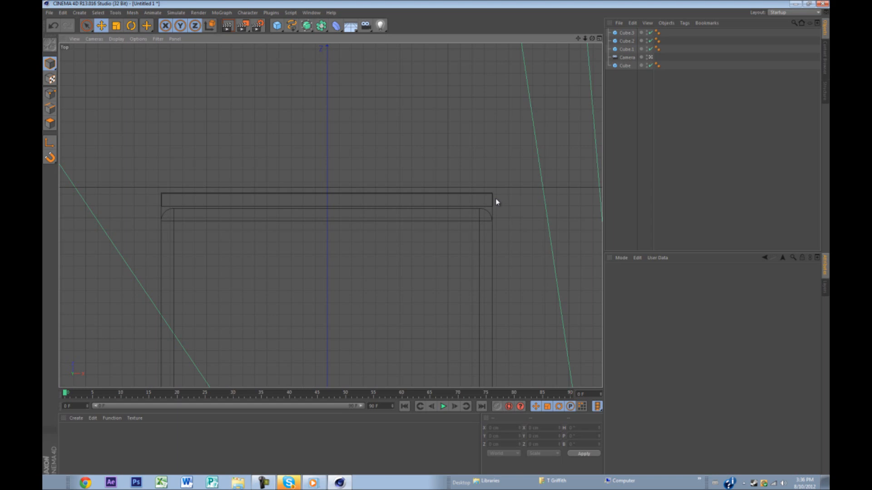
scroll(462, 200, "up", 5)
left_click(525, 191)
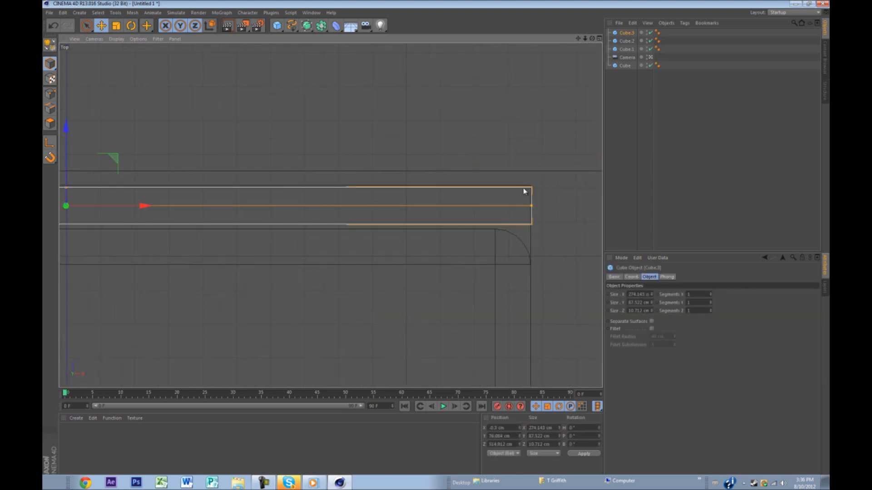
left_click_drag(64, 188, 66, 178)
left_click_drag(124, 204, 122, 203)
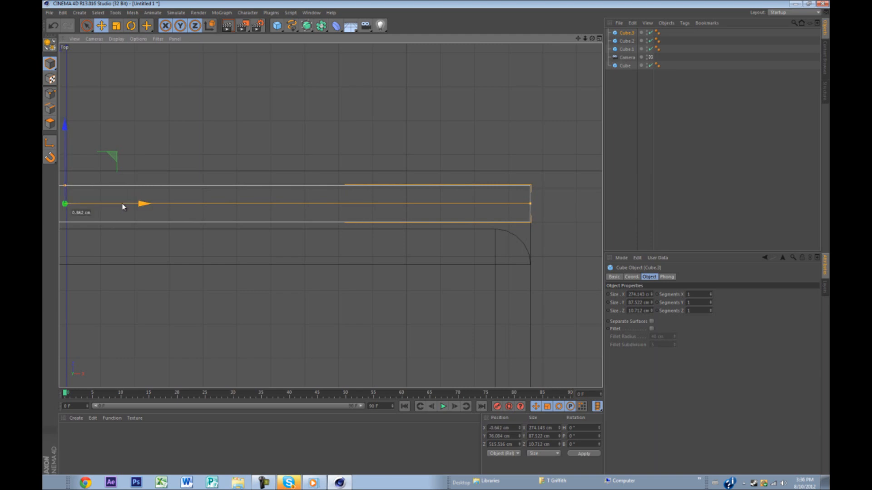
left_click(201, 166)
scroll(486, 215, "down", 6)
middle_click(358, 245)
middle_click(310, 154)
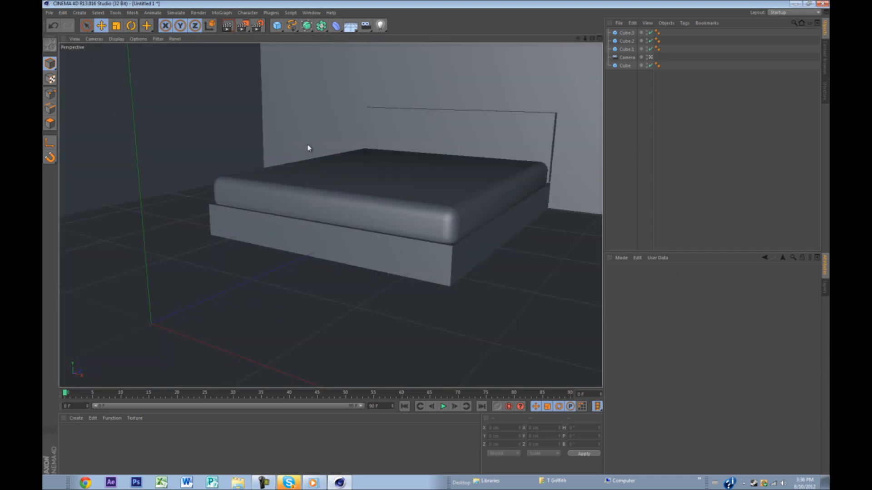
Step: Lower the headboard behind the mattress to a Y position of about 44.7 cm
left_click(489, 113)
left_click_drag(453, 73, 453, 95)
left_click(502, 106)
left_click_drag(453, 216, 472, 222, "alt")
scroll(422, 144, "up", 5)
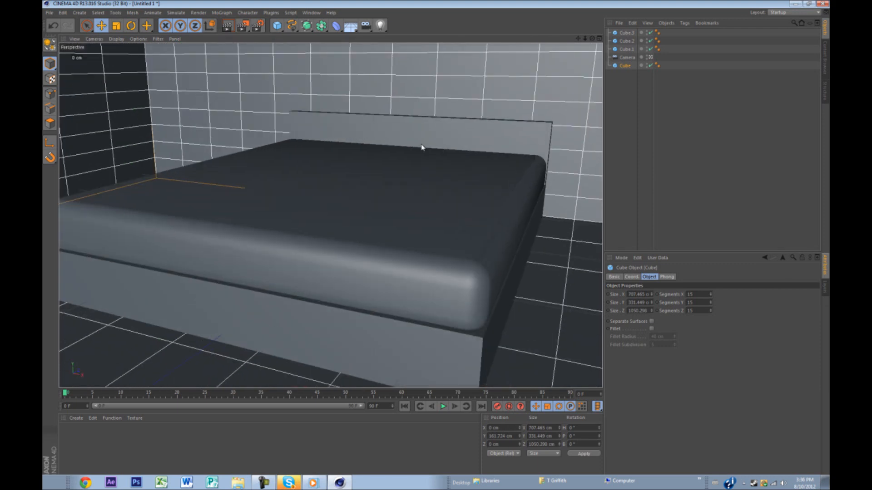
Step: Subdivide the headboard with 10 segments in X, 10 in Y and 3 in Z
left_click(437, 130)
double_click(702, 295)
type("10")
double_click(700, 304)
type("10")
double_click(698, 312)
type("10")
key("Return")
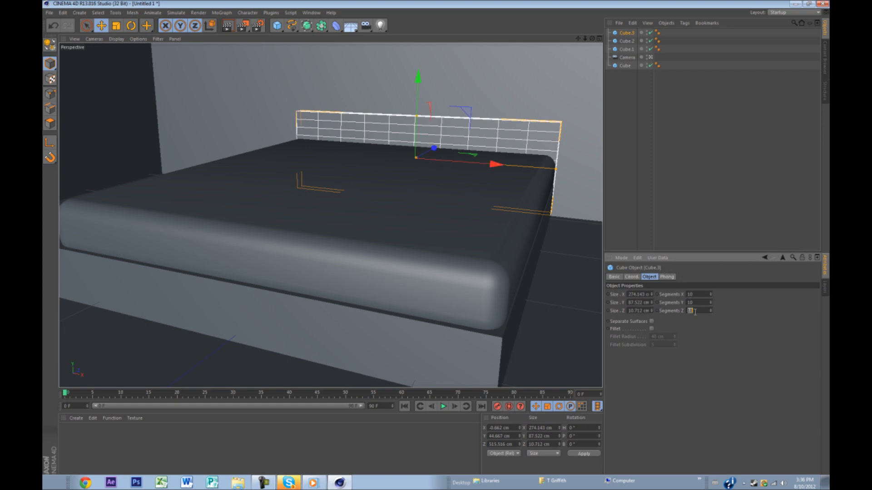
type("3")
key("Return")
Step: Subdivide the bed base, using 5 segments in X and 5 in Y
left_click(361, 348)
scroll(362, 349, "down", 3)
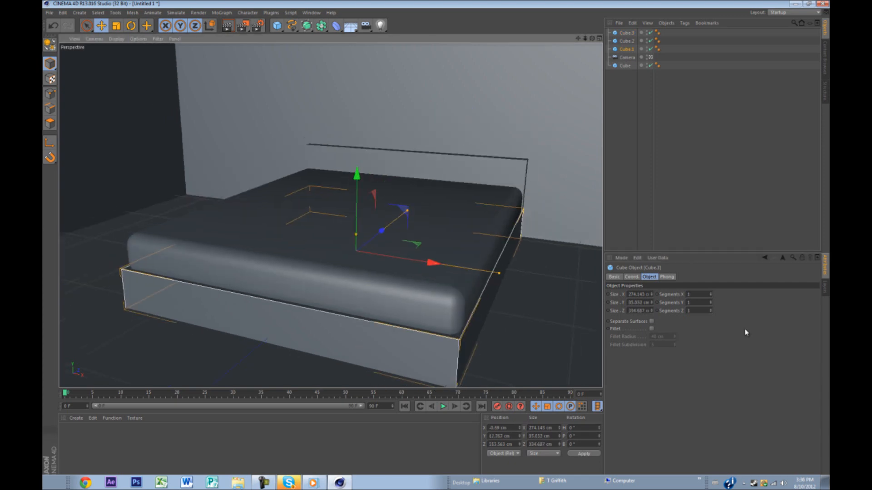
left_click(702, 302)
type("2")
key("Return")
type("3")
left_click(699, 295)
type("5")
key("Return")
left_click(688, 302)
type("5")
key("Return")
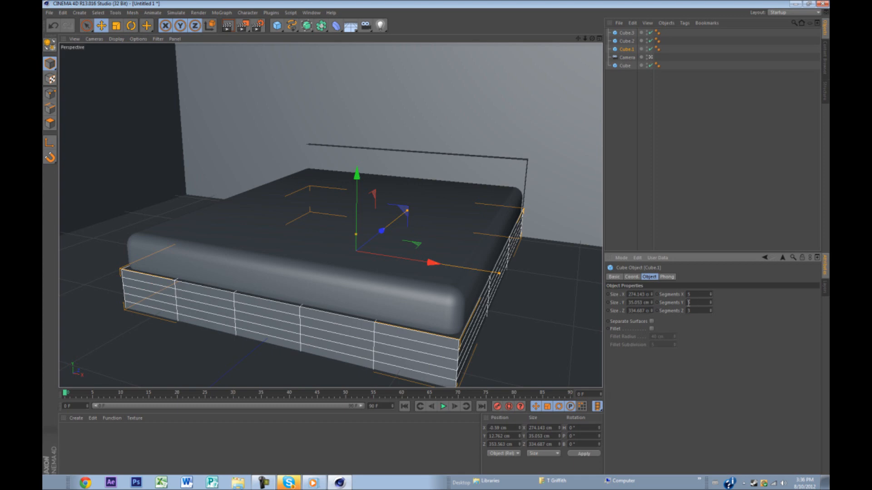
left_click(473, 249)
left_click(533, 269)
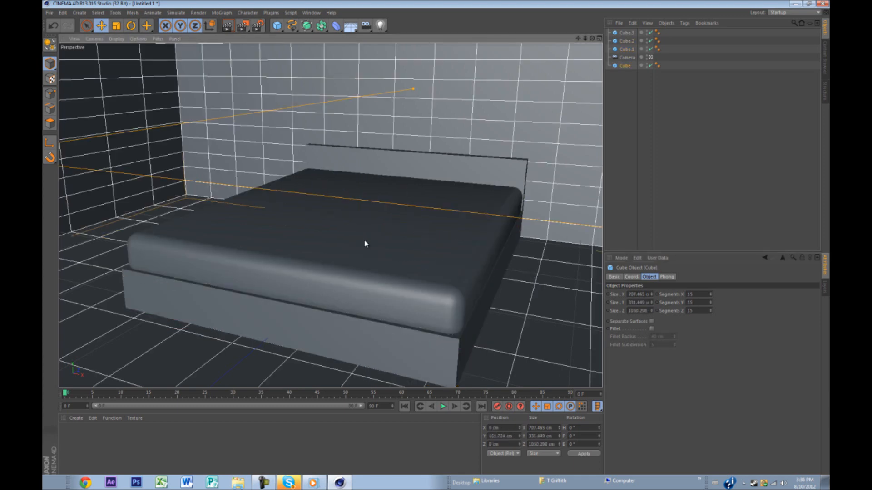
Step: Duplicate the mattress above itself and scale the copy down to a pillow about 86 × 10 × 64 cm
left_click_drag(365, 242, 356, 276, "alt")
left_click(379, 248)
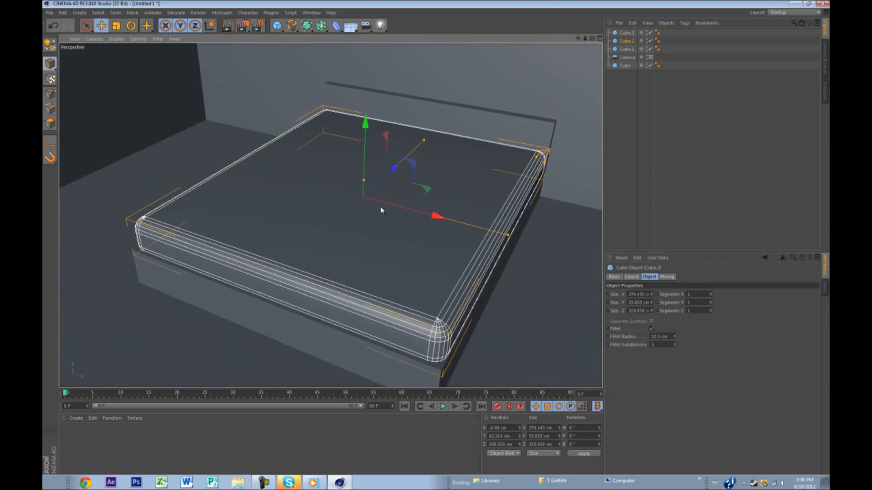
left_click_drag(376, 178, 373, 150, "ctrl")
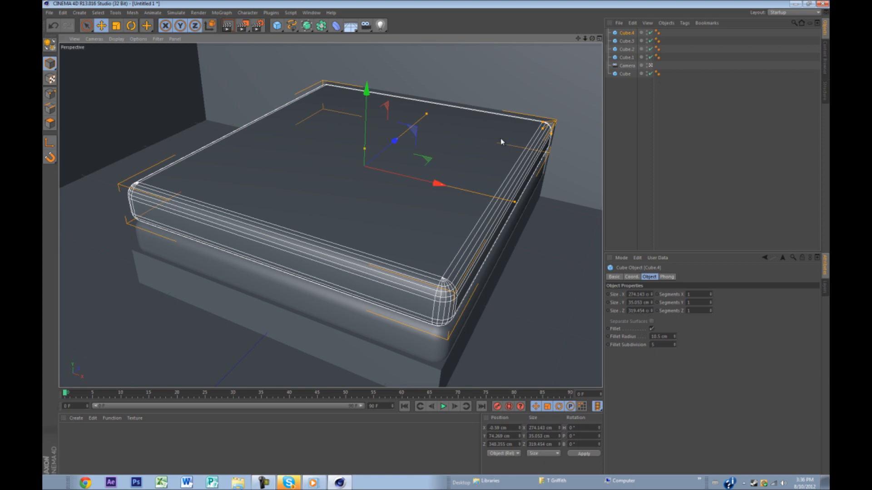
key("t")
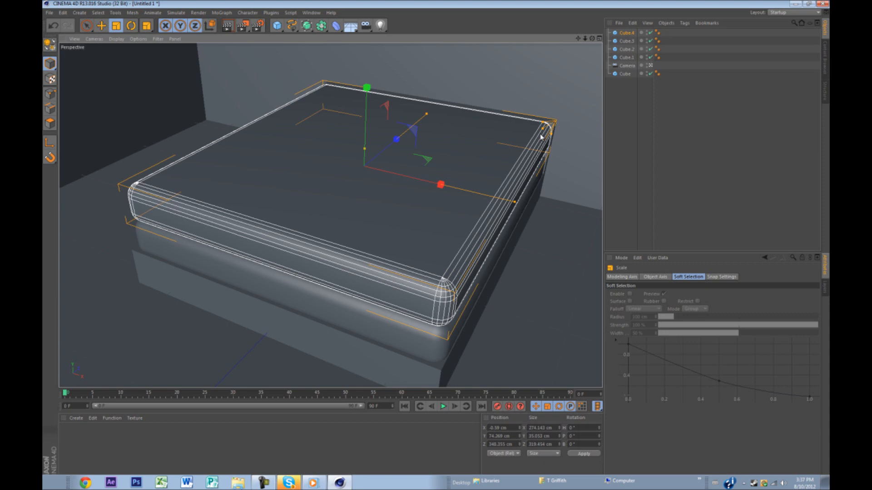
left_click_drag(541, 137, 230, 161)
left_click_drag(391, 174, 365, 150)
Step: Raise the pillow's fillet radius to about 5.14 cm and move it onto the mattress at the headboard's far corner
left_click(630, 33)
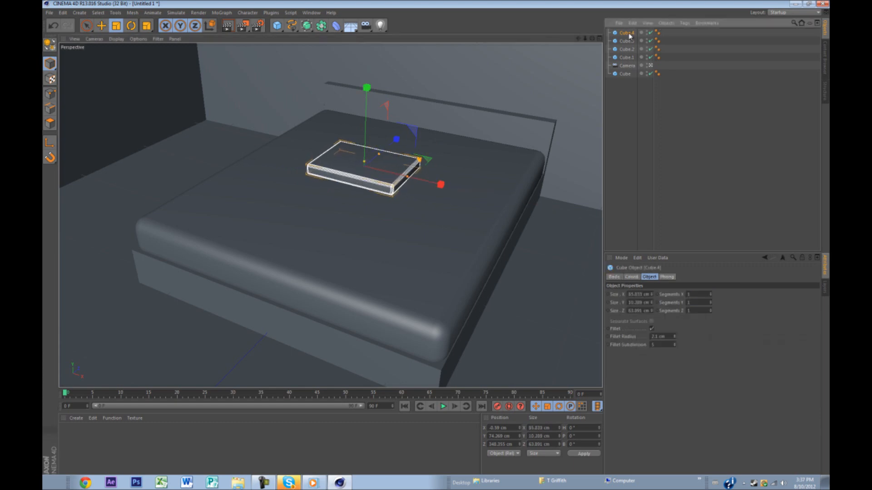
left_click_drag(674, 338, 674, 338)
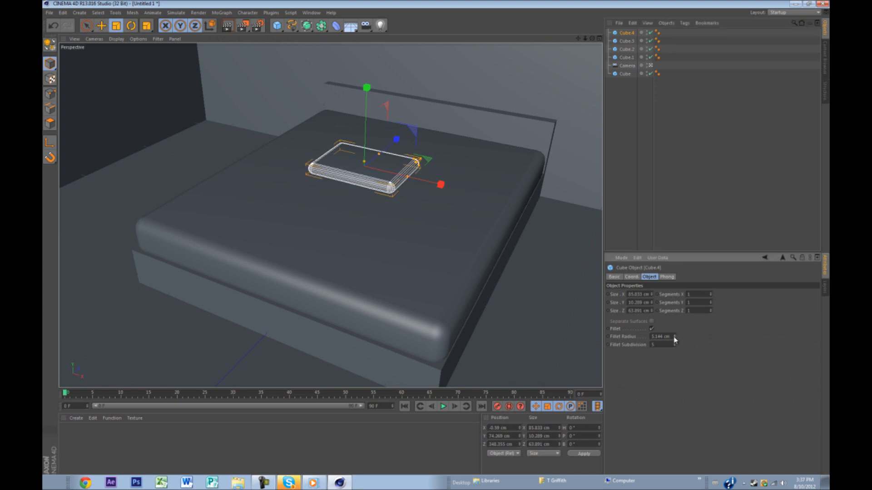
key("e")
left_click_drag(366, 150, 193, 107)
left_click_drag(301, 138, 269, 142)
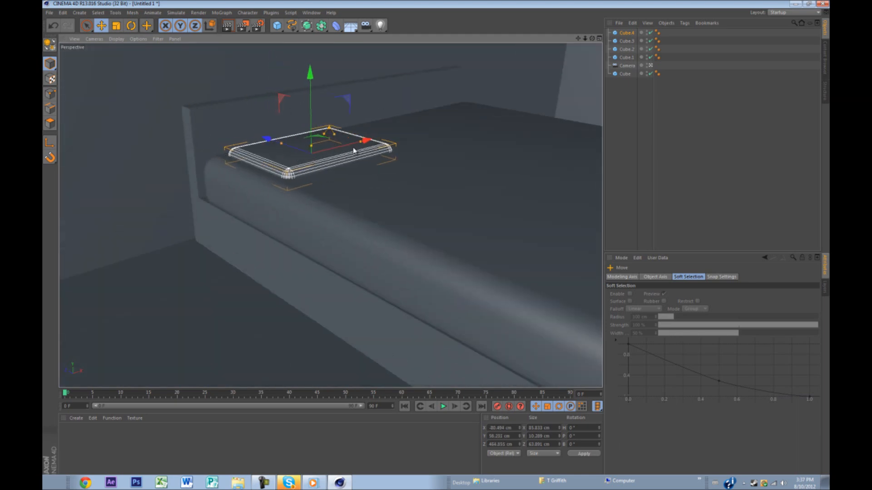
Step: Duplicate the pillow twice along X to form a row of three across the head of the bed
left_click_drag(353, 148, 241, 156, "alt")
middle_click_drag(394, 162, 265, 163, "alt")
left_click_drag(286, 153, 572, 191, "ctrl")
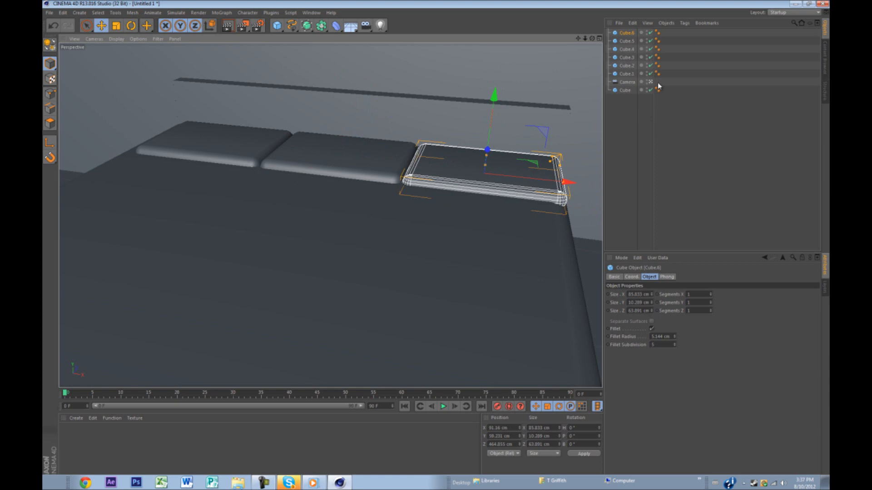
Step: Select all three pillows and shift the row along X to about 2.25 cm, centering it on the bed
left_click(628, 50)
left_click(293, 166, "shift")
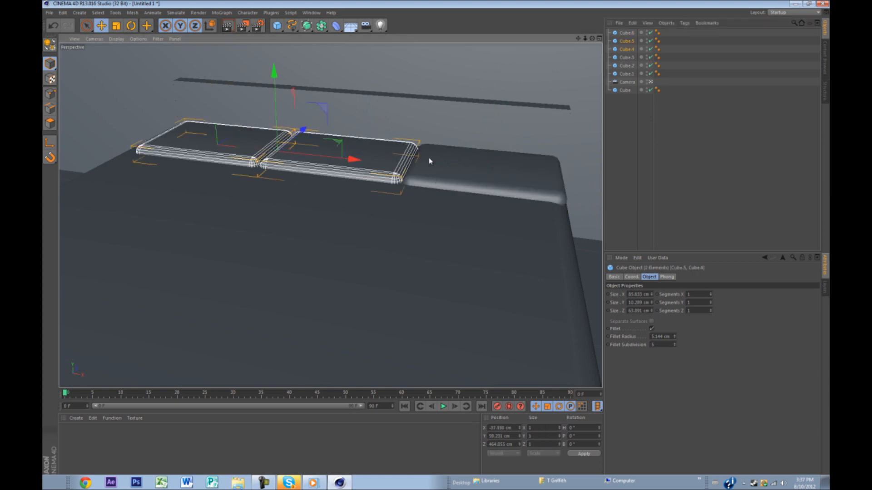
left_click(429, 161, "shift")
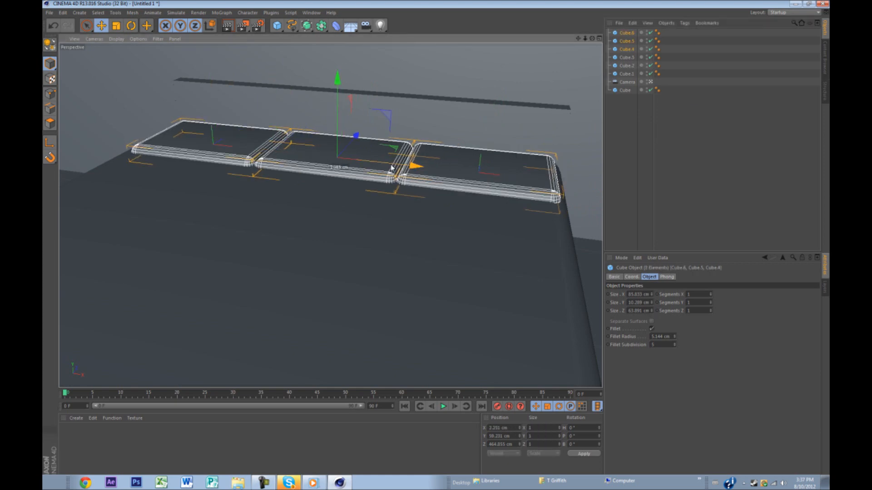
left_click(545, 247)
Step: Tilt the three pillows together by about 6° and move them up and back toward the headboard
left_click_drag(545, 247, 413, 194, "alt")
left_click(414, 194)
left_click(365, 183, "shift")
left_click(323, 170, "shift")
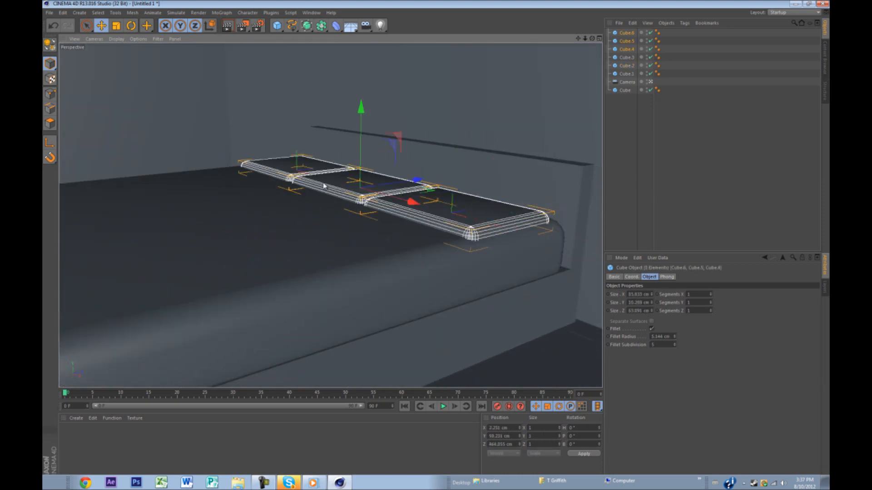
key("r")
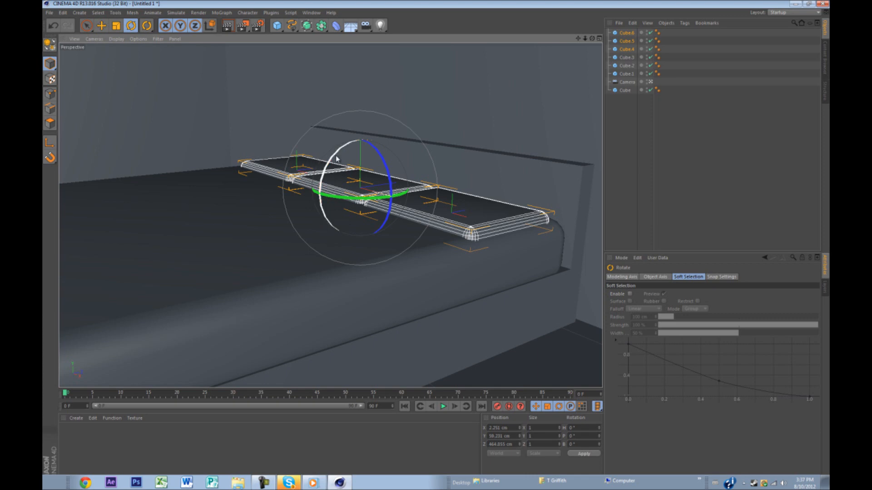
left_click_drag(337, 155, 369, 167)
key("e")
left_click_drag(359, 200, 412, 278, "alt")
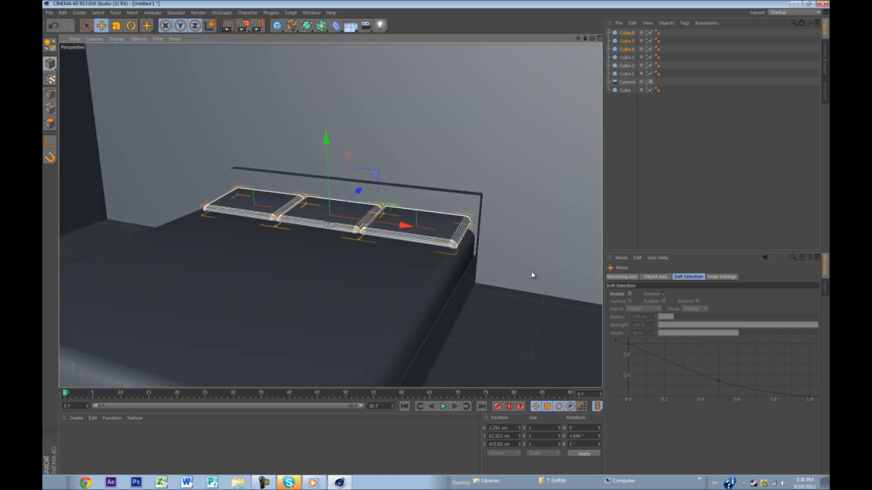
left_click(513, 295)
Step: Identify the bed parts in the object list and reorder the headboard cube below the mattress cube
left_click(434, 242)
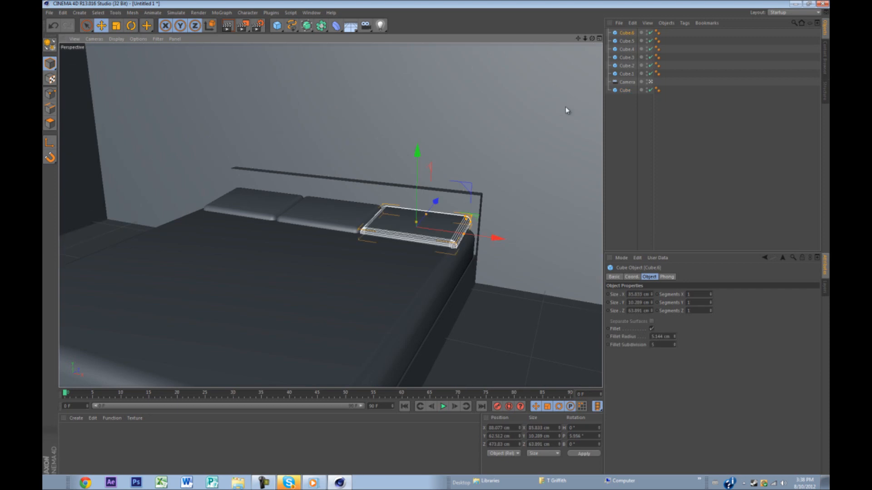
left_click(627, 49, "shift")
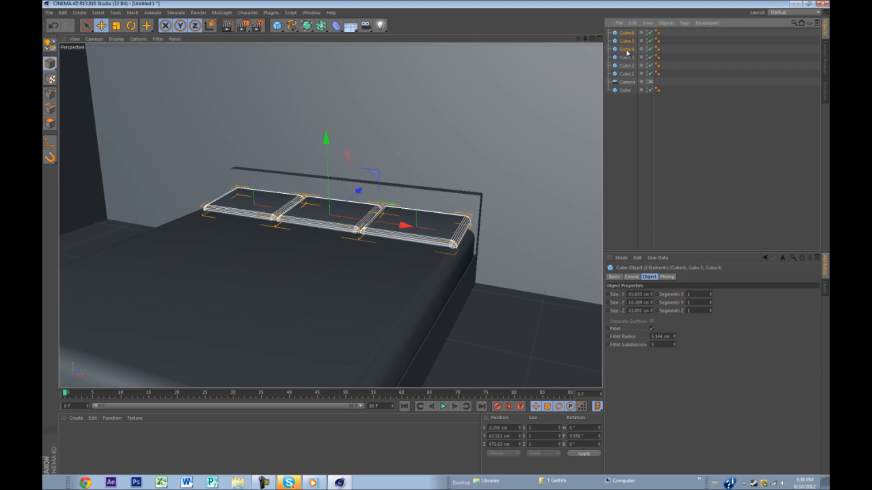
left_click(627, 58)
left_click(627, 66)
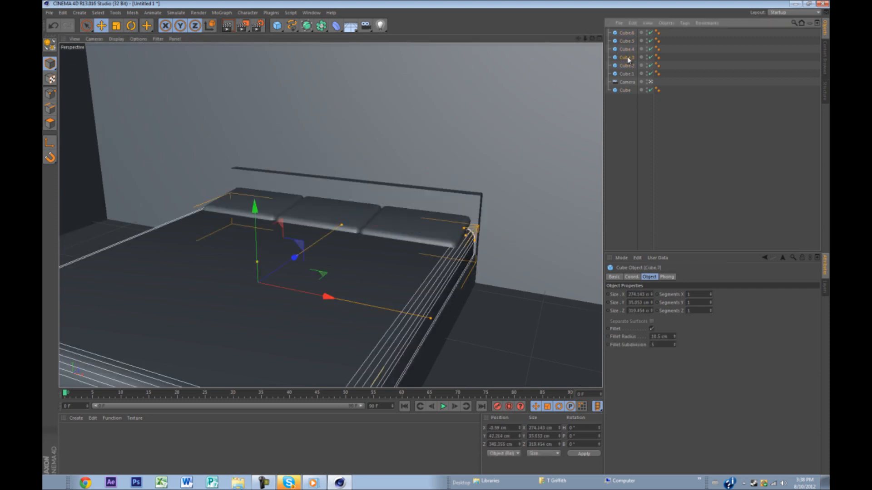
left_click_drag(628, 72, 627, 69)
Step: Rename the headboard cube as Matress
double_click(628, 65)
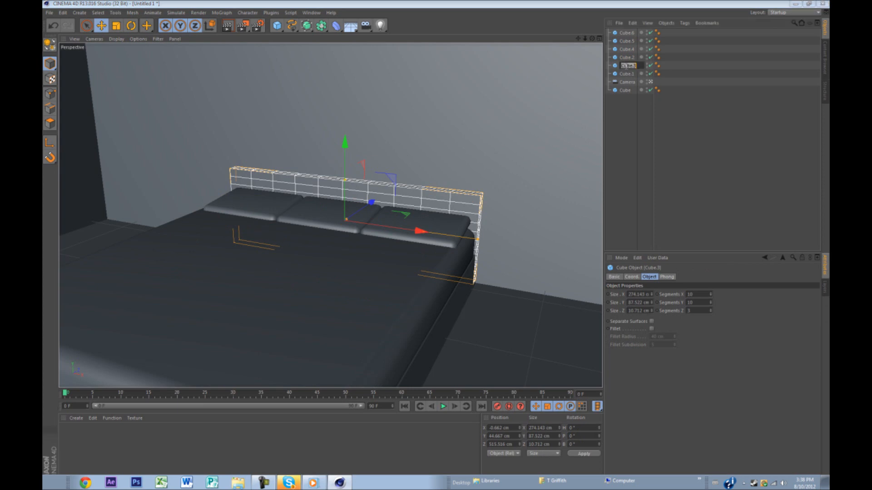
type("Mi")
type("ttress")
key("Return")
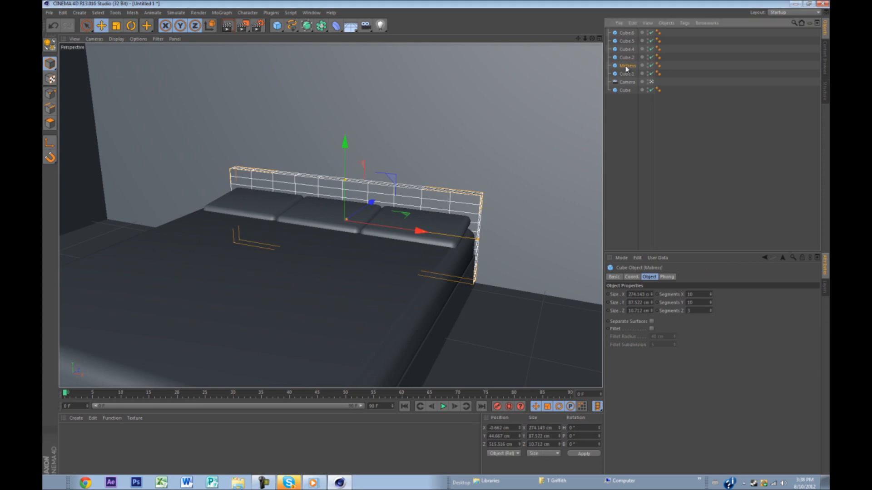
Step: Rename the bed base cube as Bedfloor and check which objects the remaining cubes are
left_click(624, 74)
double_click(626, 74)
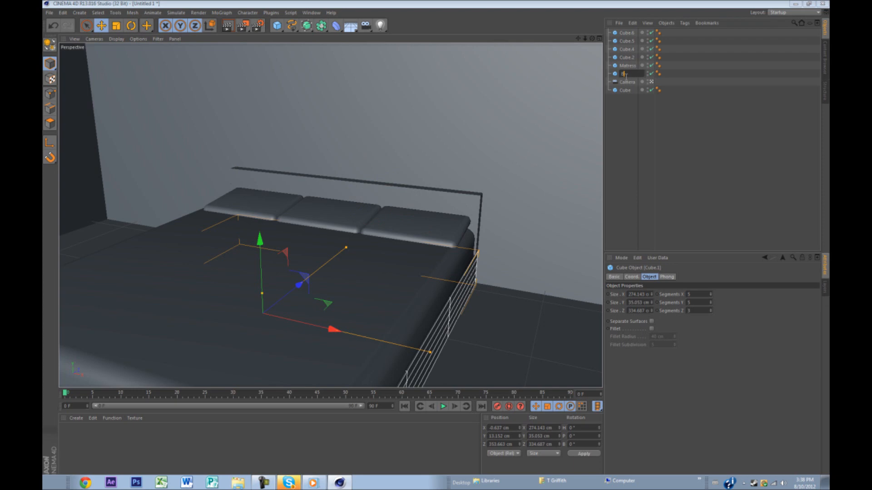
left_click(627, 57)
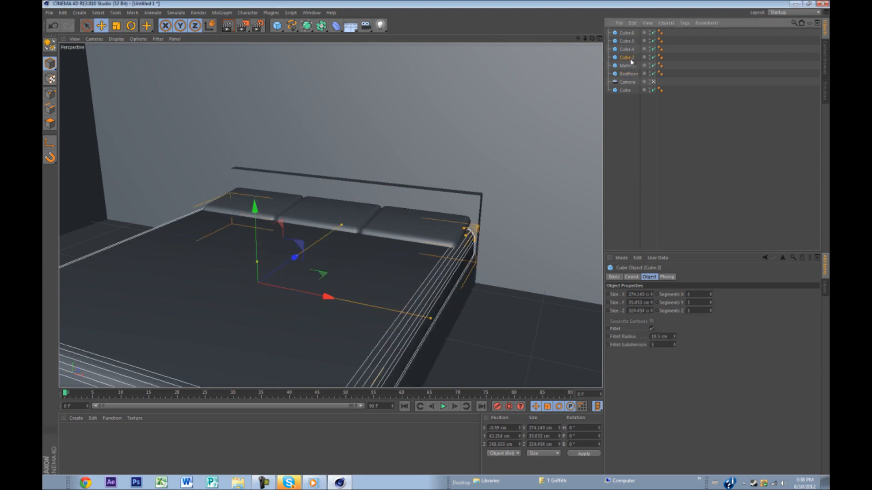
left_click(626, 49)
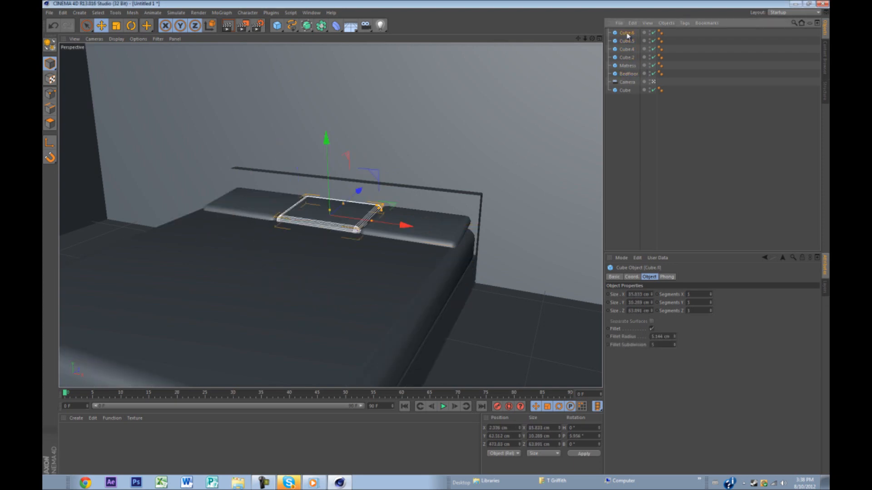
Step: Rename the mattress cube as Matress
left_click(627, 65)
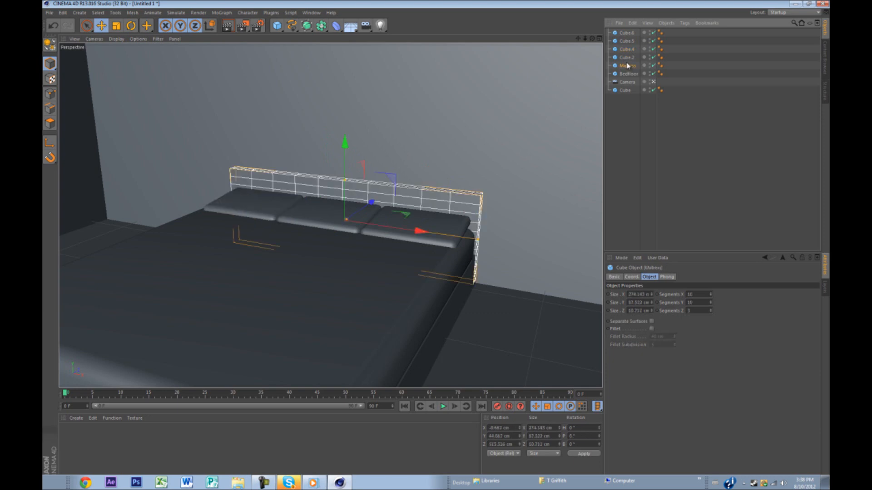
left_click(627, 58)
double_click(627, 58)
type("Mi")
Step: Rename the headboard cube as Bedhead
left_click(631, 65)
double_click(632, 66)
type("Bed")
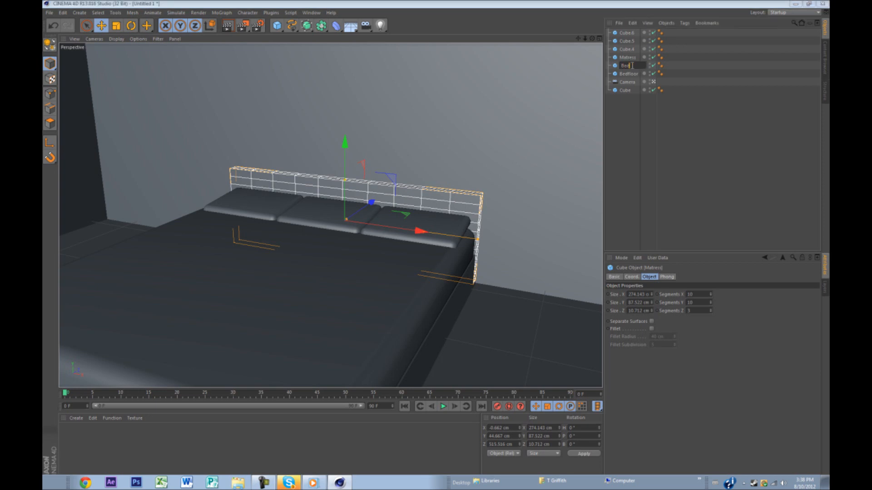
type("head")
key("Return")
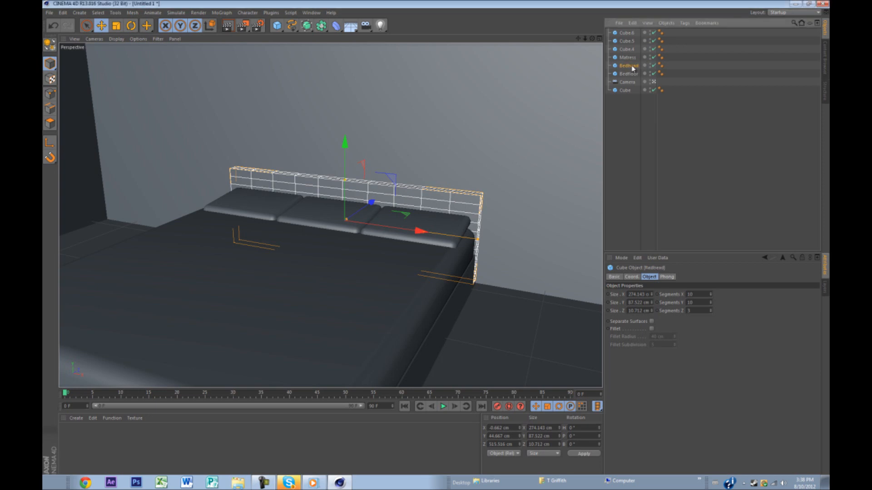
Step: Add Cloth Collider tags to the mattress and the three pillow cubes
left_click(627, 57)
left_click(618, 34, "shift")
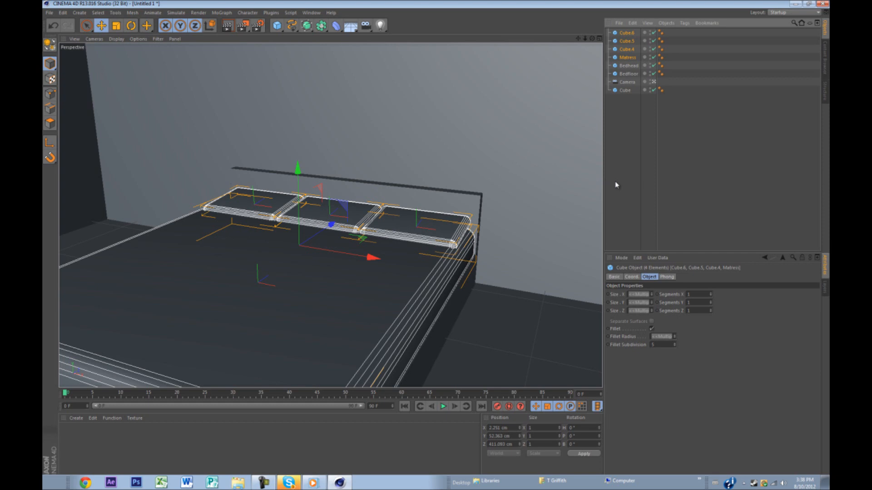
right_click(628, 36)
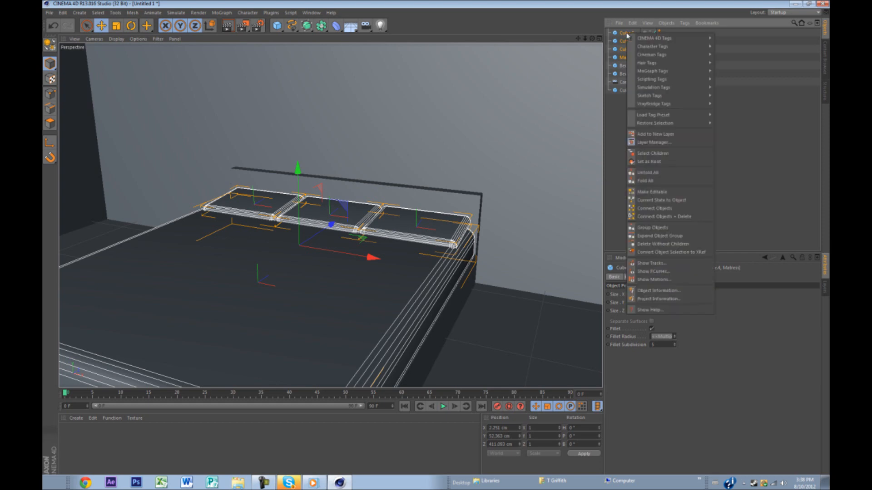
mouse_move(670, 91)
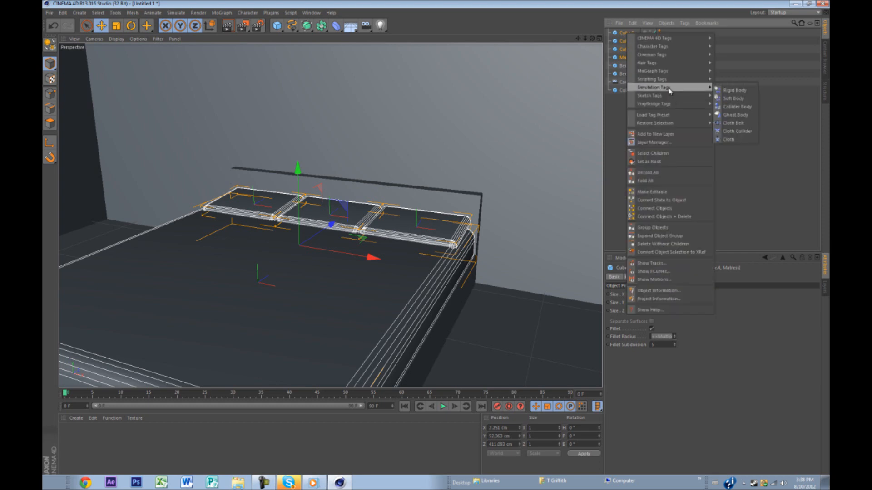
left_click(737, 131)
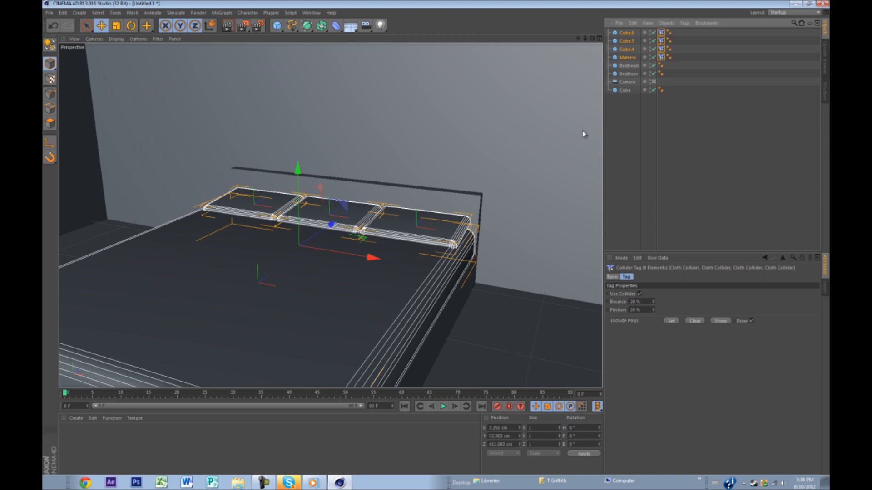
Step: Add a Floor object to the scene
left_click(360, 68)
left_click_drag(350, 26, 366, 35)
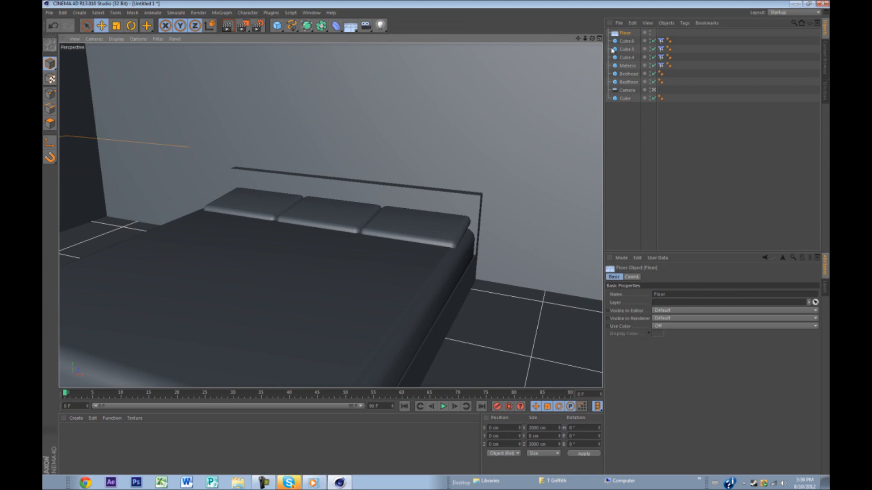
left_click(623, 35)
left_click(404, 332)
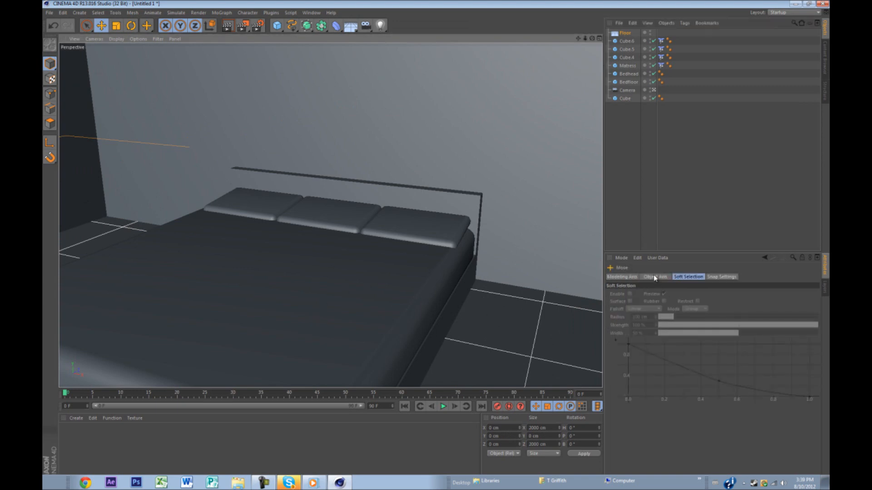
Step: Try to scale the Floor object down and delete it from the scene
left_click_drag(409, 249, 258, 342)
scroll(257, 343, "down", 10)
scroll(258, 343, "down", 10)
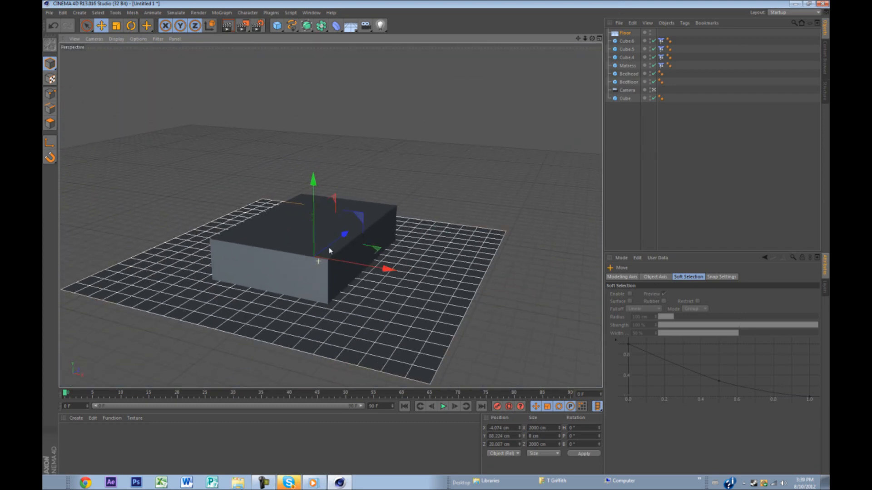
scroll(330, 251, "down", 1)
key("t")
left_click_drag(457, 243, 377, 252)
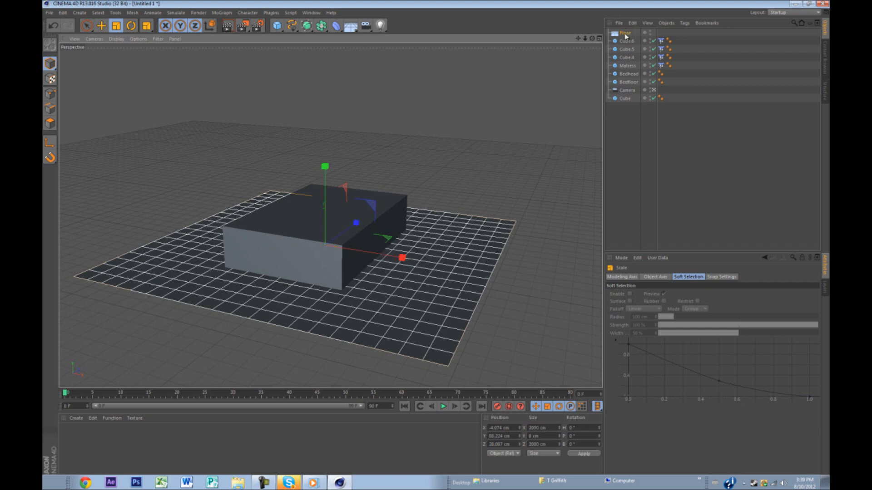
left_click(625, 34)
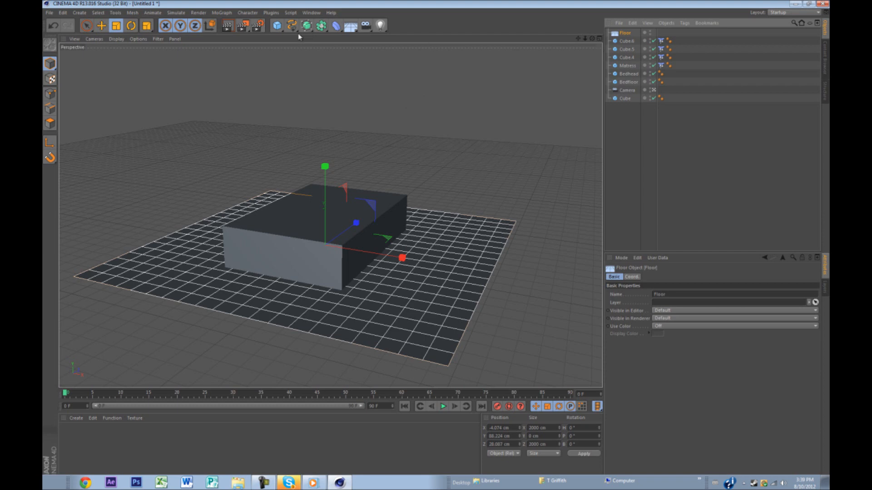
key("Delete")
Step: Add a plane and move it over the bed, at about Y 72.6 cm and Z 284.4 cm
left_click(277, 26)
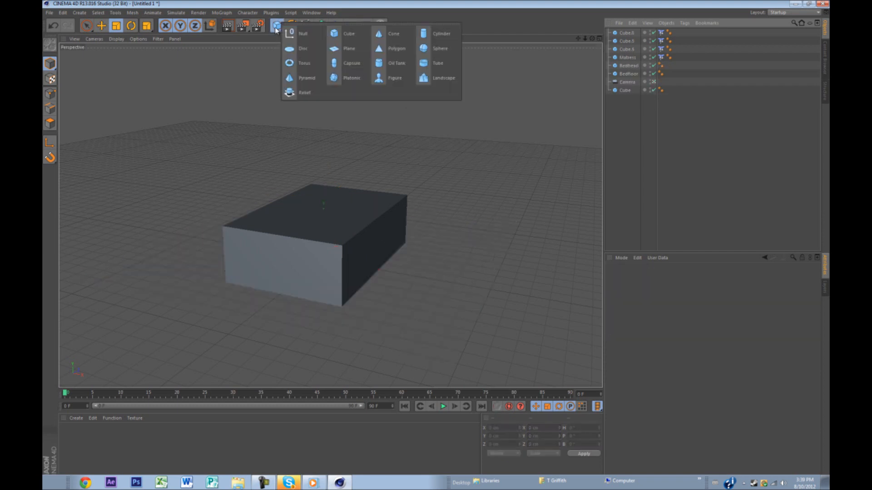
left_click(357, 54)
left_click_drag(585, 38, 459, 209)
key("e")
scroll(432, 362, "down", 5)
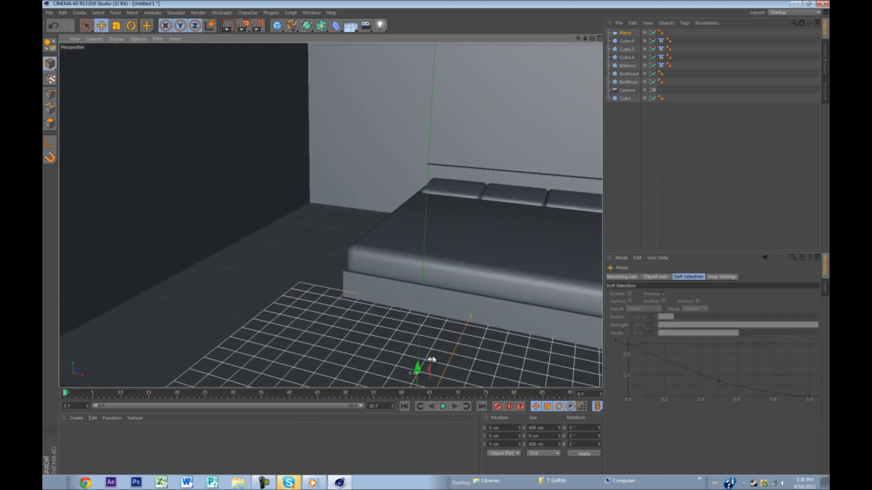
left_click_drag(399, 331, 483, 141)
mouse_move(434, 165)
left_mouse_down("alt")
mouse_move(409, 181)
mouse_move(432, 178)
left_mouse_up("alt")
left_click_drag(434, 178, 435, 179)
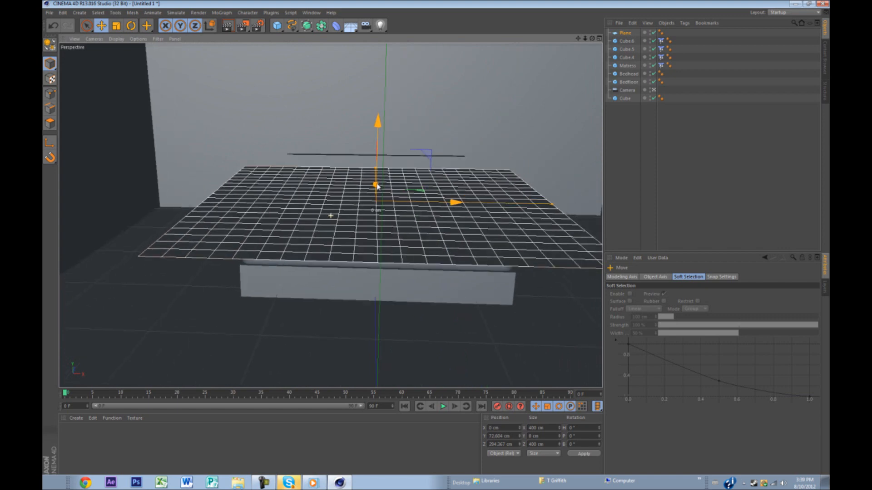
Step: Shrink the plane in the top view to about 284 cm wide and 341 cm long to match the bed
middle_click(386, 184)
middle_click(369, 178)
scroll(369, 177, "down", 4)
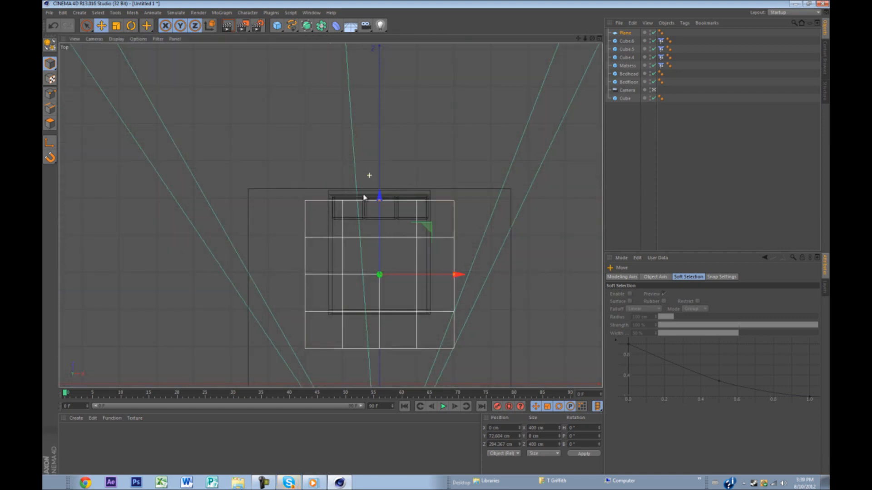
left_click_drag(369, 168, 372, 183)
left_click_drag(467, 249, 438, 249)
scroll(387, 227, "up", 3)
scroll(387, 227, "up", 2)
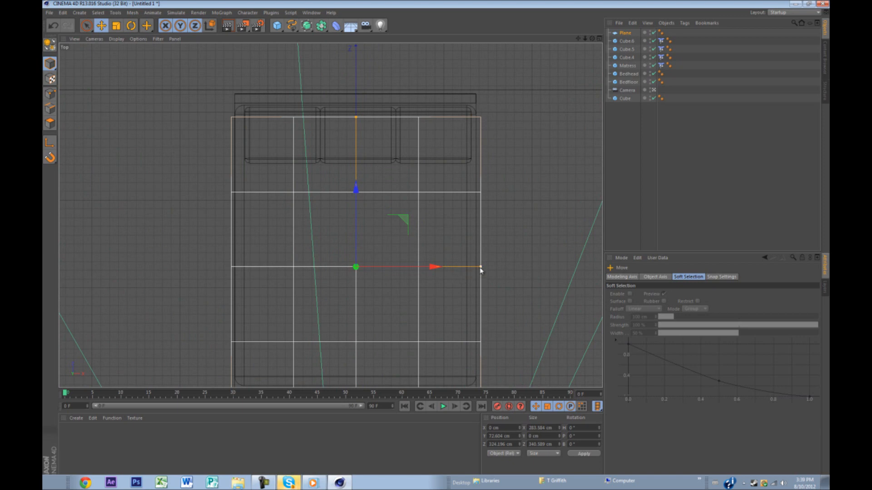
Step: Widen the plane to about 306 cm and shift it toward the headboard to about Z 330 cm
left_click_drag(480, 268, 492, 271)
left_click_drag(355, 189, 341, 107)
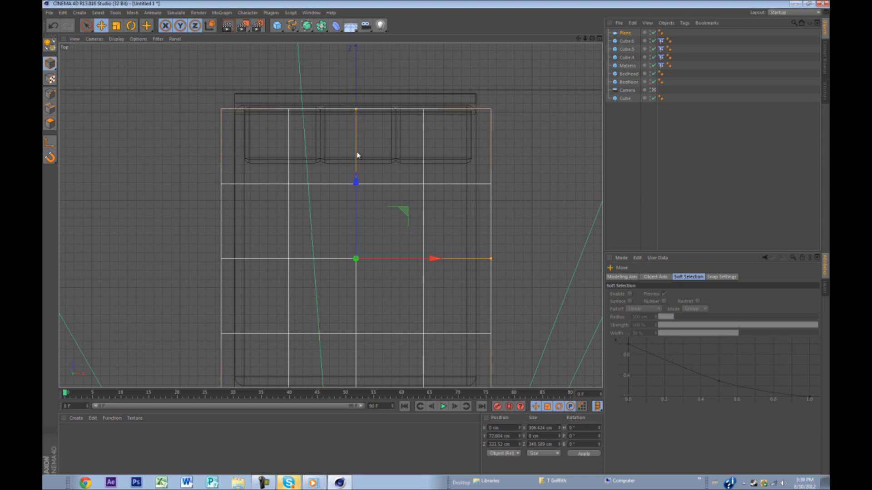
left_click_drag(355, 181, 357, 186)
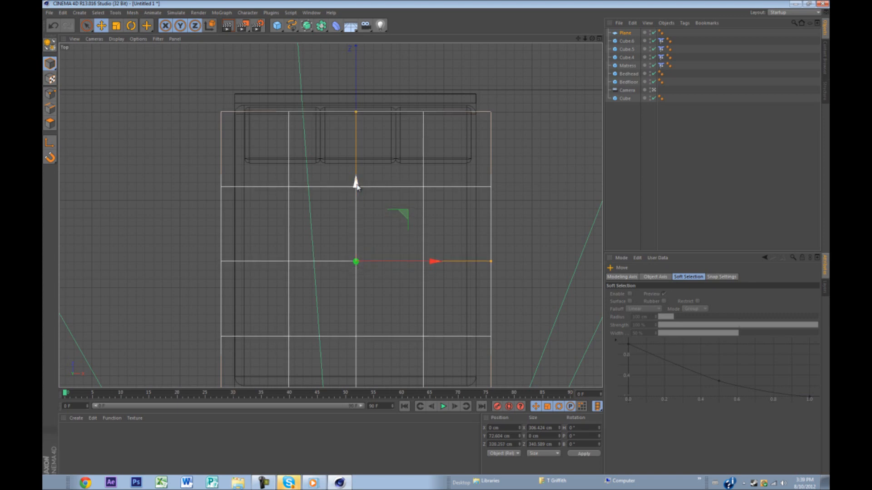
Step: Shorten the plane to about 318 cm and move it along the bed to about Z 334.6 cm
scroll(357, 187, "down", 2)
scroll(359, 318, "up", 1)
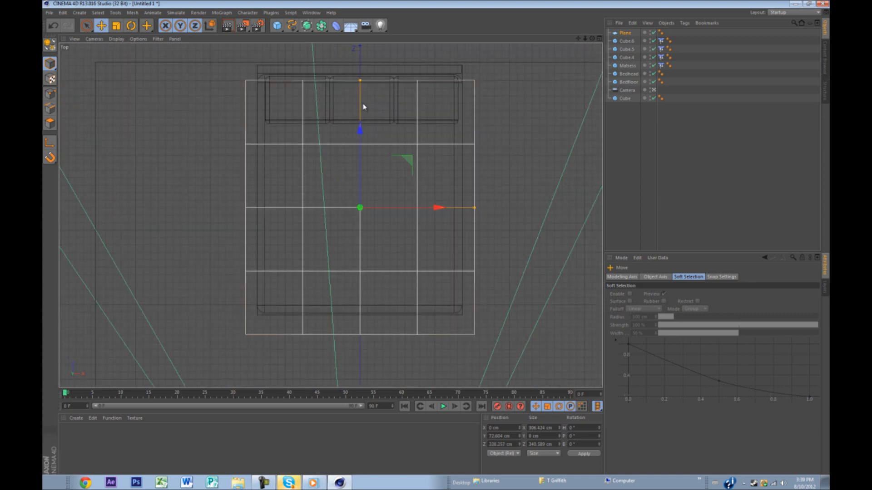
left_click_drag(361, 81, 360, 89)
left_click_drag(364, 125, 363, 122)
Step: Add a Cloth simulation tag to the plane above the bed, working in the perspective view
middle_click(497, 153)
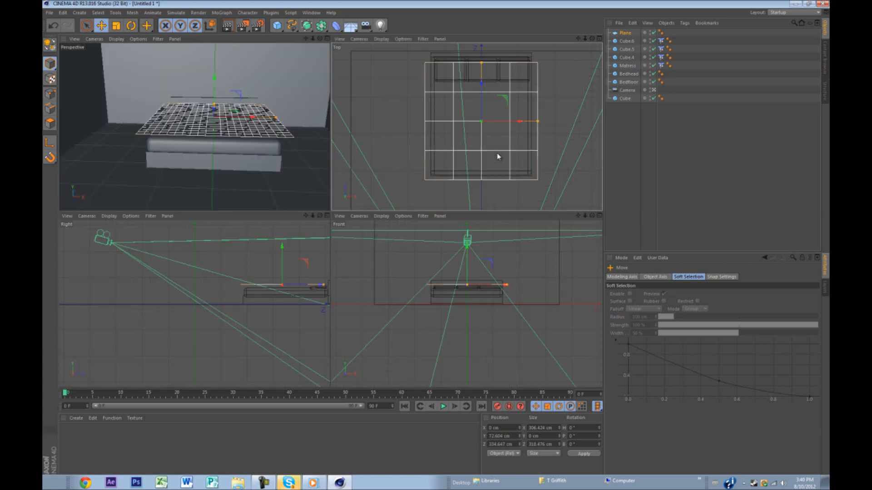
middle_click(236, 157)
left_click_drag(456, 290, 438, 273, "alt")
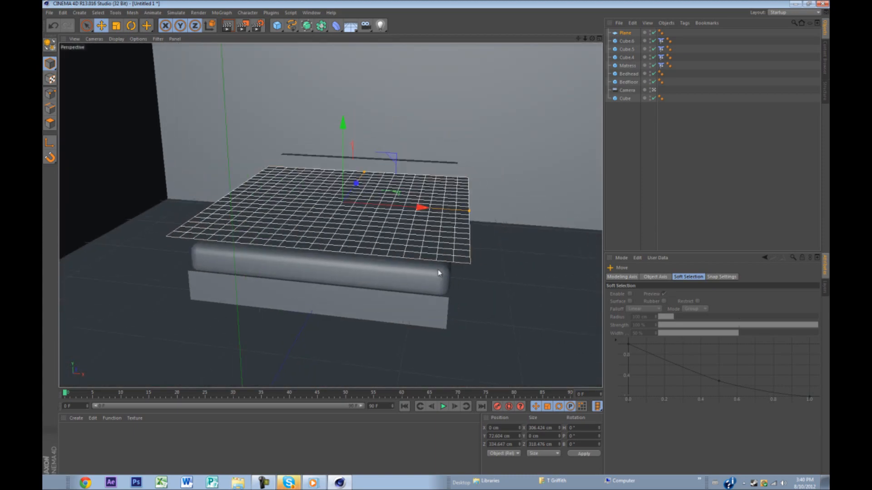
right_click(629, 35)
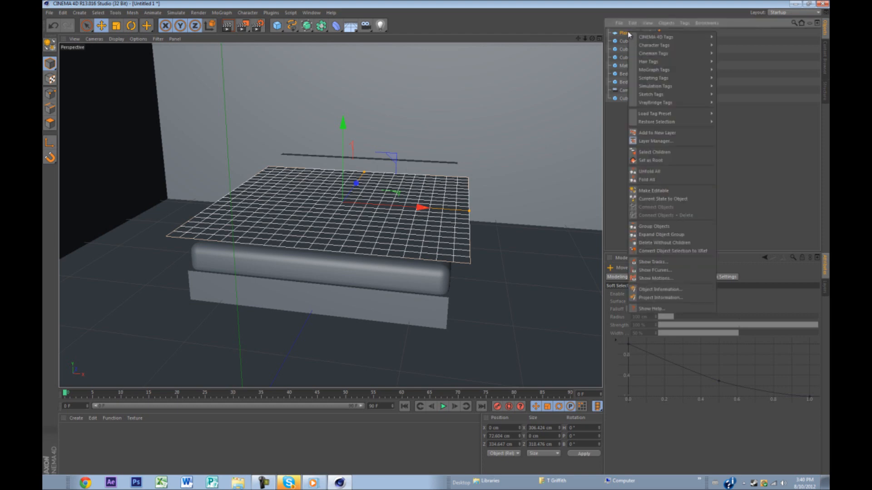
mouse_move(670, 96)
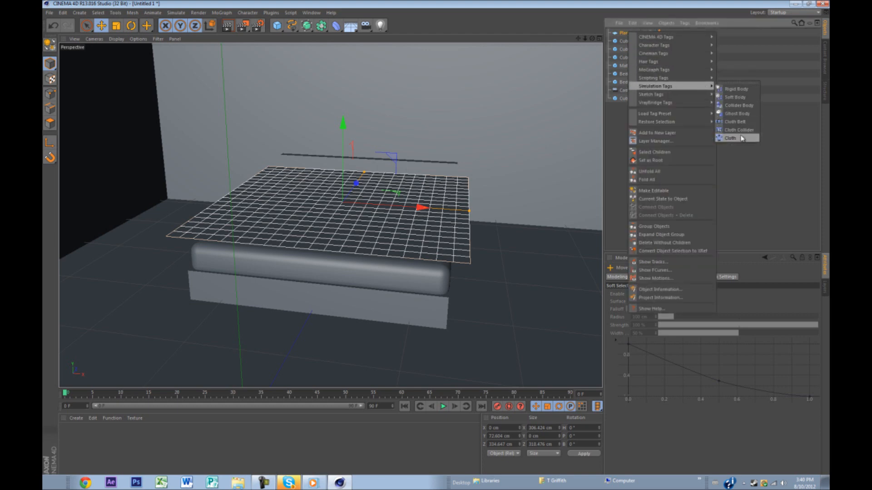
left_click(730, 138)
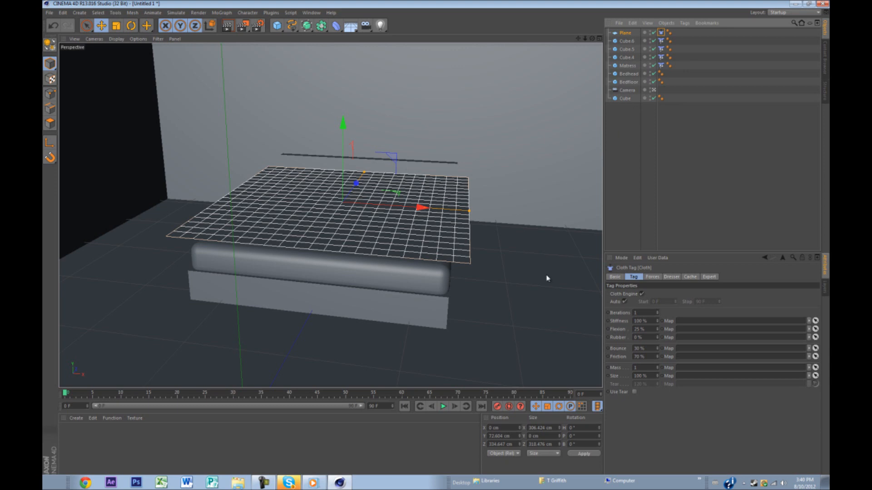
Step: Play the cloth simulation from the first frame to check how the plane behaves
left_click(442, 406)
left_click(64, 393)
left_click(442, 407)
left_click(443, 407)
left_click(626, 149)
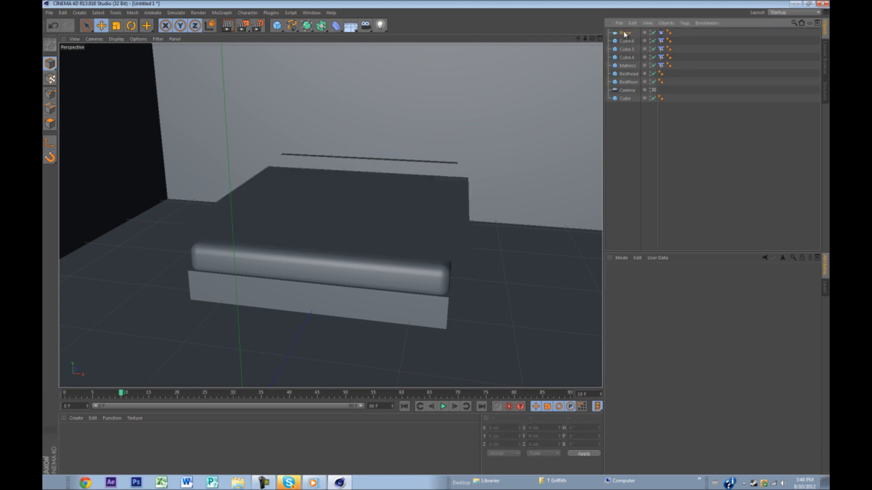
Step: Lower the plane slightly to about Y 72.1 cm, replay the simulation and return to frame 0
left_click(625, 34)
mouse_move(343, 182)
left_mouse_down()
mouse_move(343, 195)
mouse_move(344, 181)
left_mouse_up()
left_click(443, 407)
left_click(442, 407)
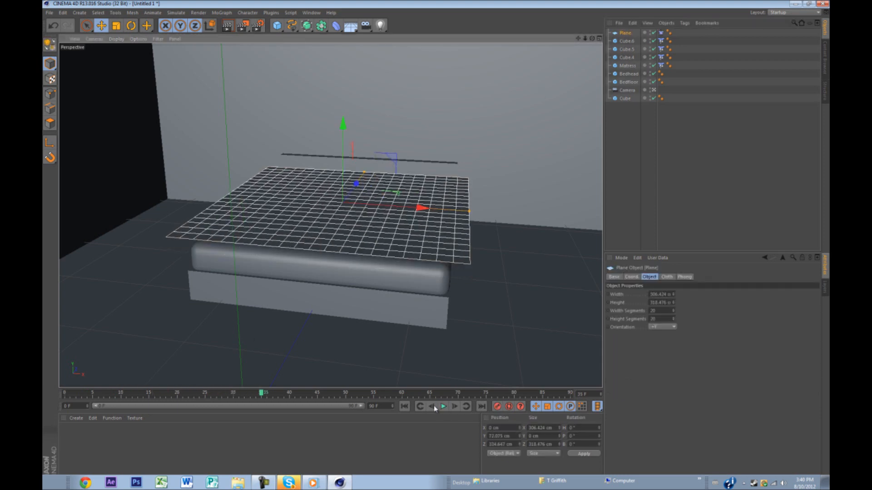
left_click(74, 393)
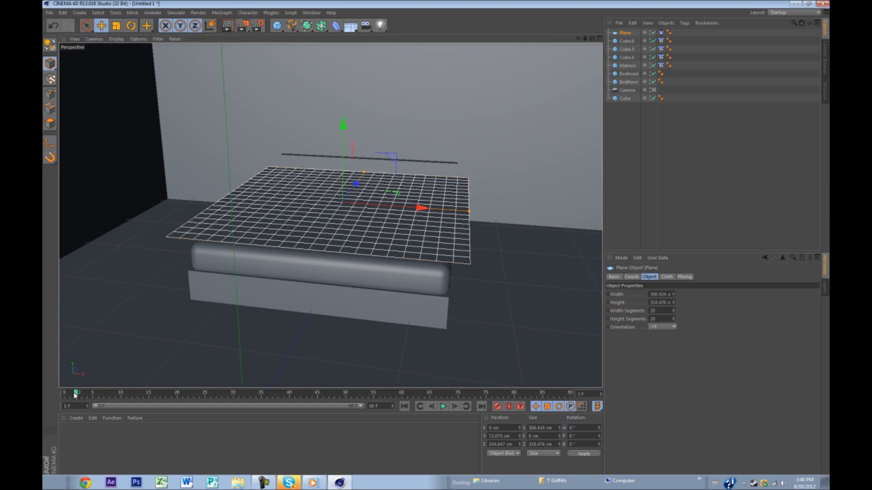
left_click(64, 393)
Step: Add a Cloth Belt tag to the plane and test the simulation from the start
right_click(626, 35)
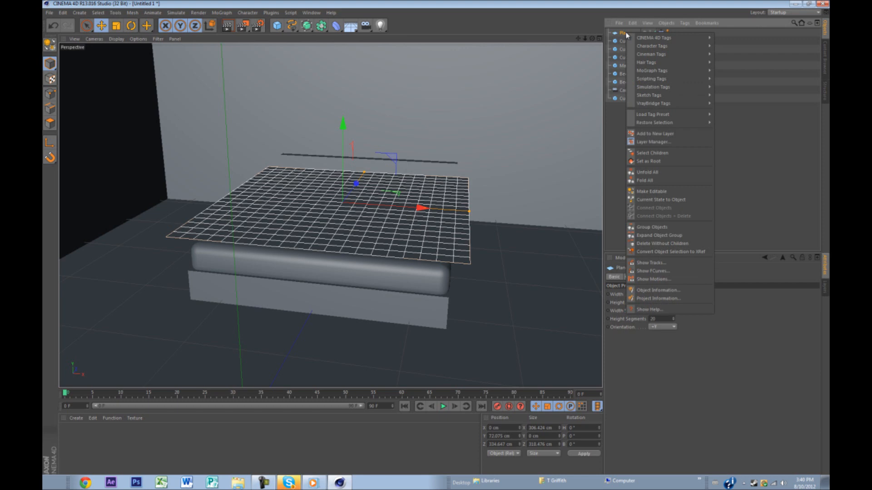
mouse_move(668, 87)
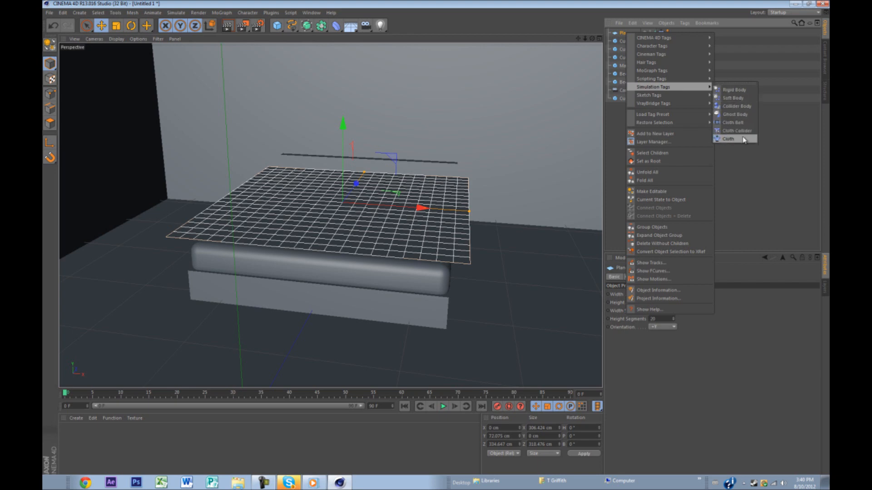
left_click(737, 123)
left_click(442, 407)
left_click(71, 398)
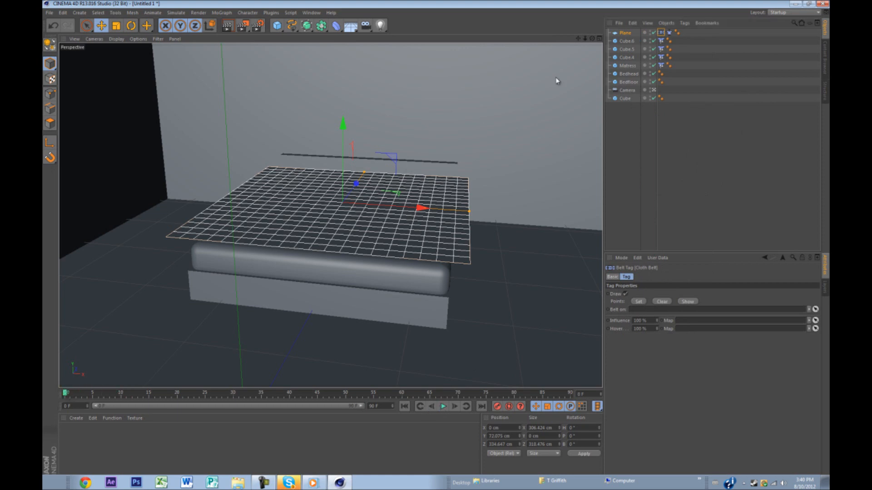
Step: Replay the simulation, undo the last change and delete the Cloth Belt tag from the plane
key("Delete")
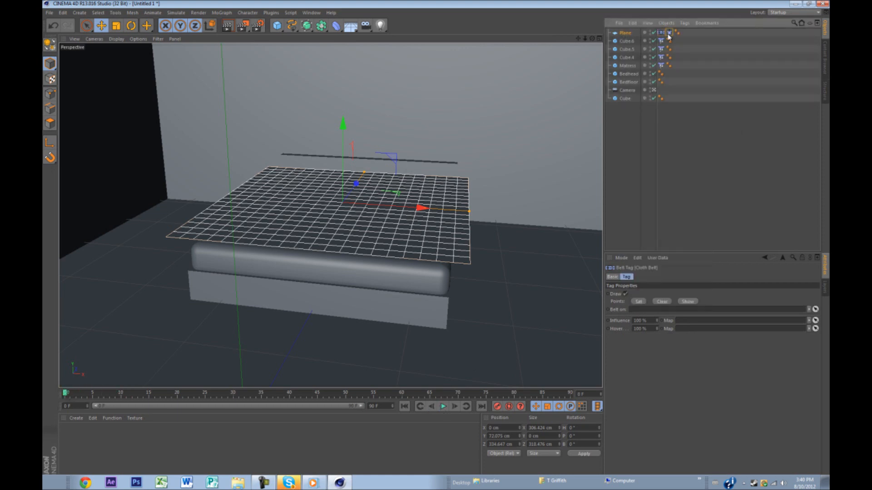
left_click(444, 406)
left_click(444, 406)
key("ctrl+z")
left_click(660, 34)
left_click(661, 34)
key("Delete")
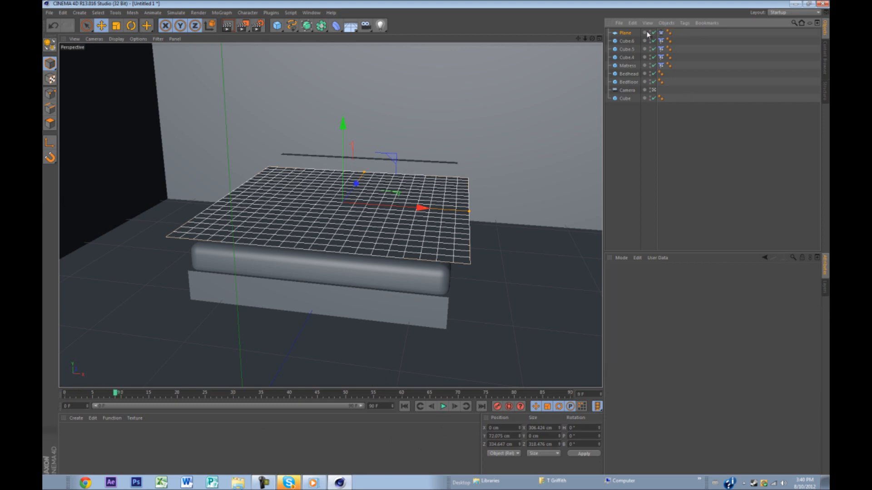
Step: Add a Rigid Body tag to the plane, test the simulation and return to frame 0
left_click(639, 33)
right_click(632, 33)
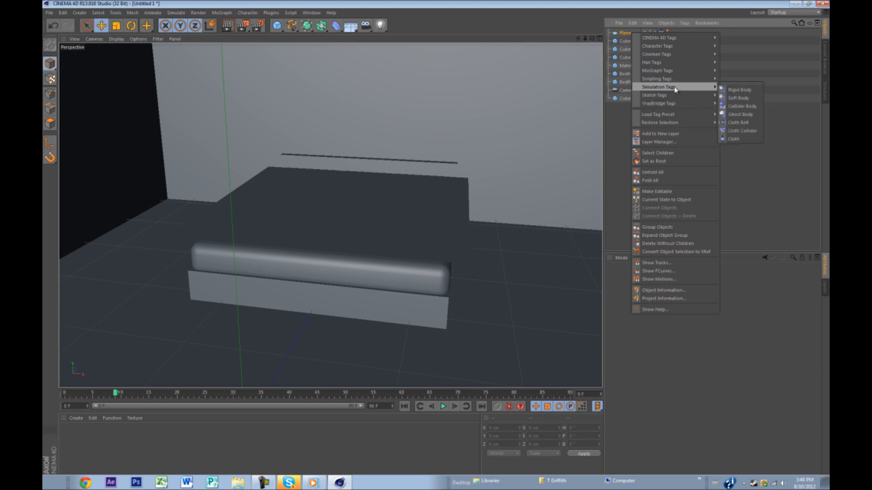
left_click(738, 90)
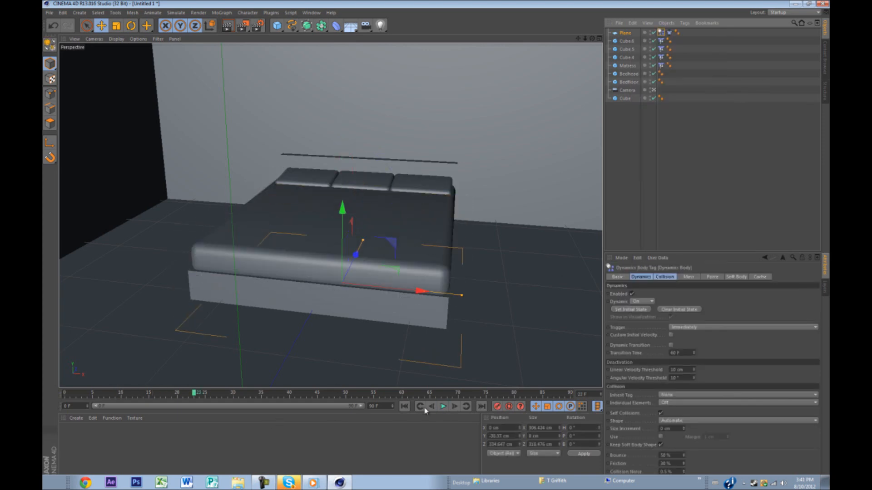
left_click(64, 393)
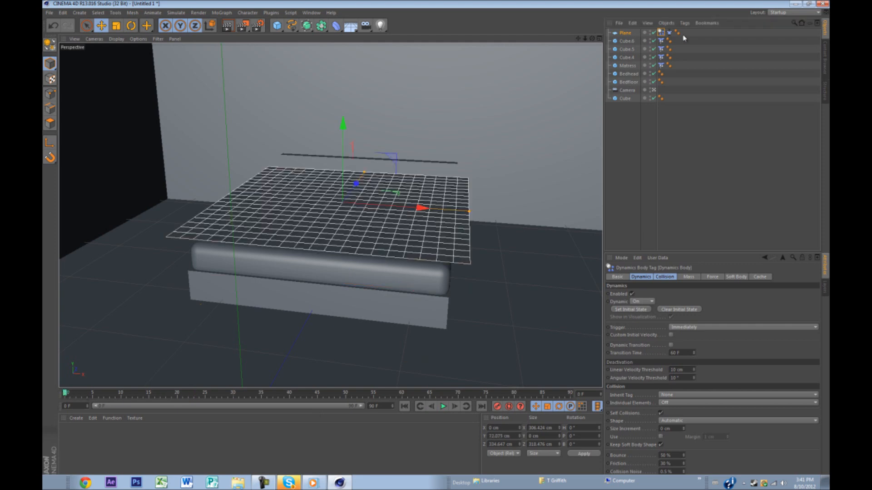
Step: Try a Soft Body tag on the plane, test the simulation and return to frame 0
right_click(628, 36)
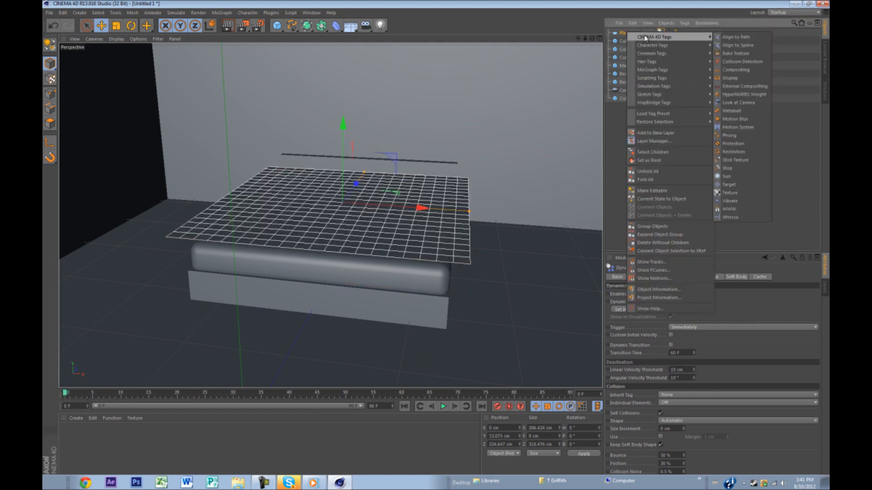
mouse_move(656, 86)
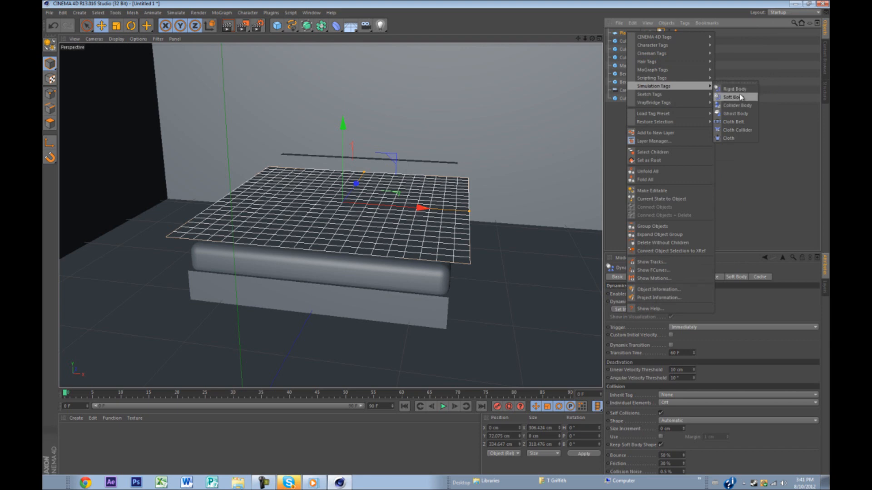
left_click(740, 98)
left_click(443, 406)
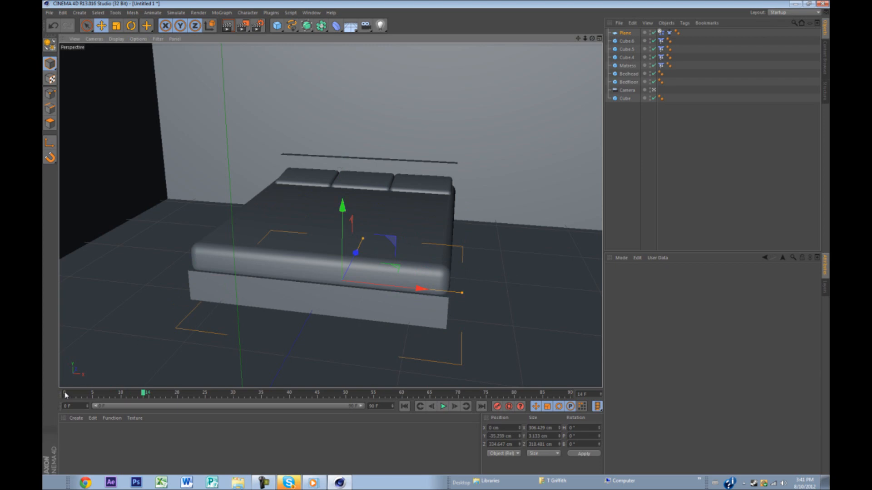
left_click(65, 394)
Step: Delete the dynamics body tag from the plane, briefly replay the simulation and raise the plane slightly to about Y 73.1 cm
left_click(661, 32)
key("Delete")
left_click(443, 407)
left_click(443, 407)
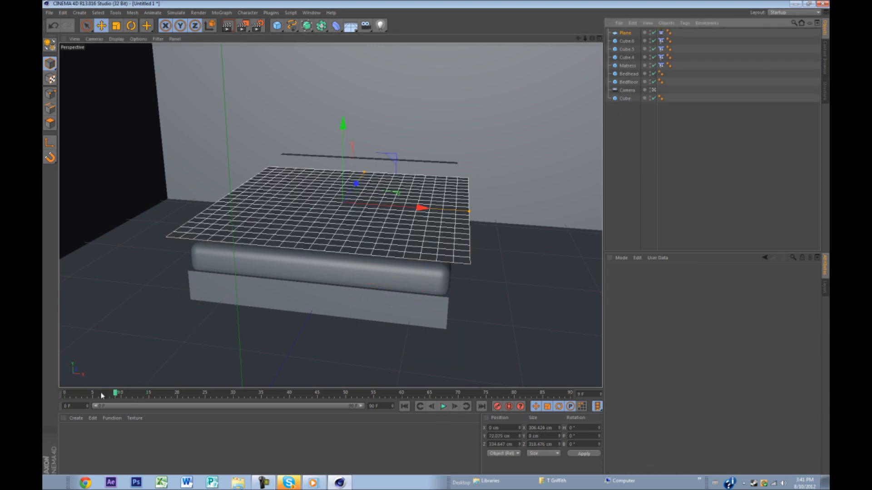
left_click_drag(342, 180, 343, 177)
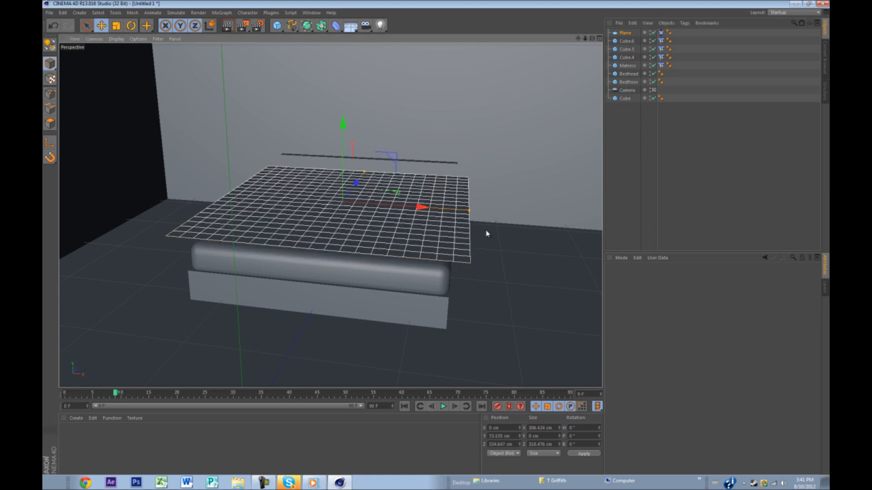
Step: Make the plane editable, test the cloth simulation and return to frame 0
right_click(627, 33)
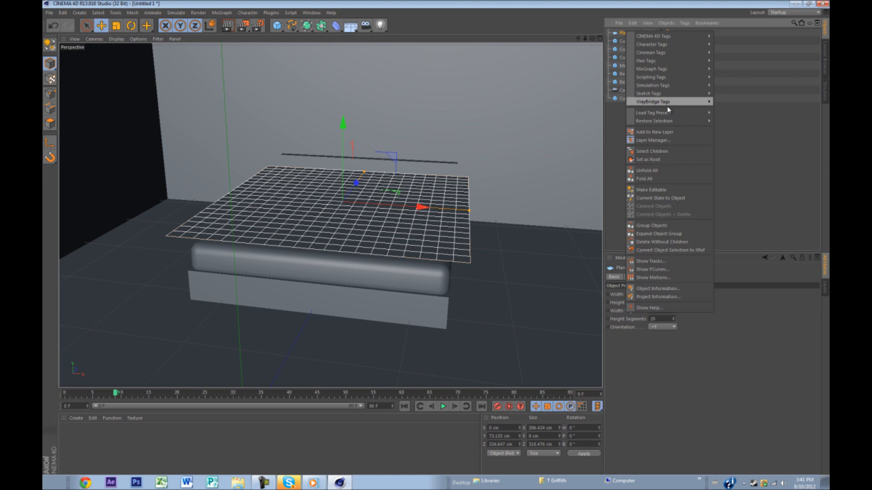
left_click(661, 191)
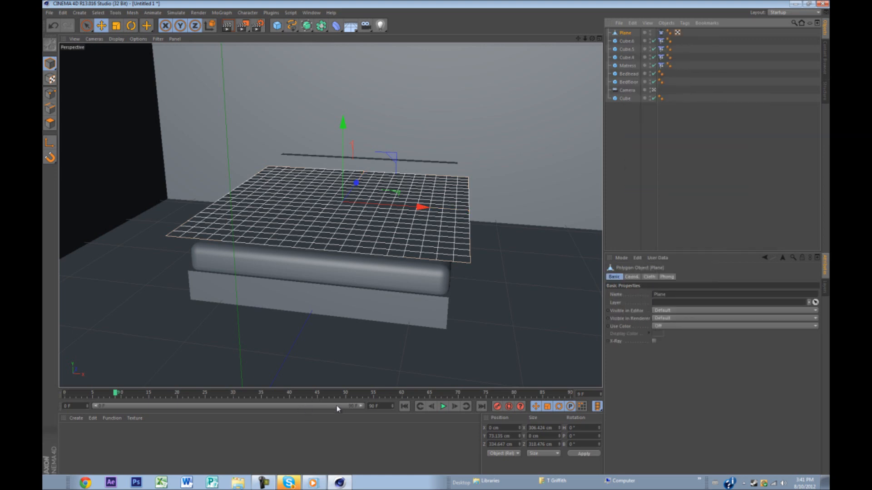
left_click(443, 407)
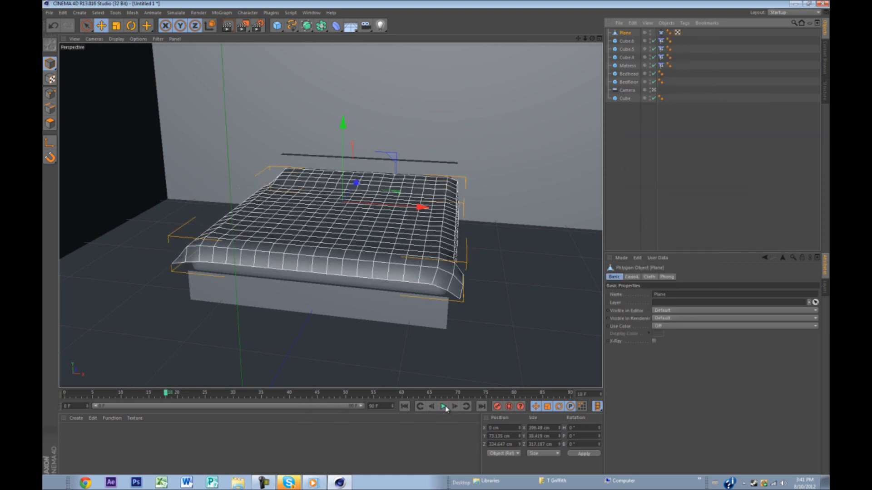
left_click(443, 407)
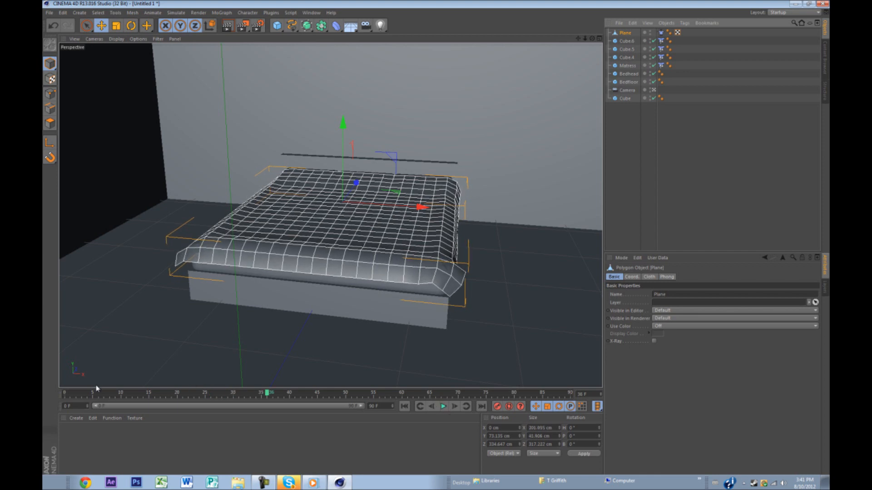
left_click(62, 396)
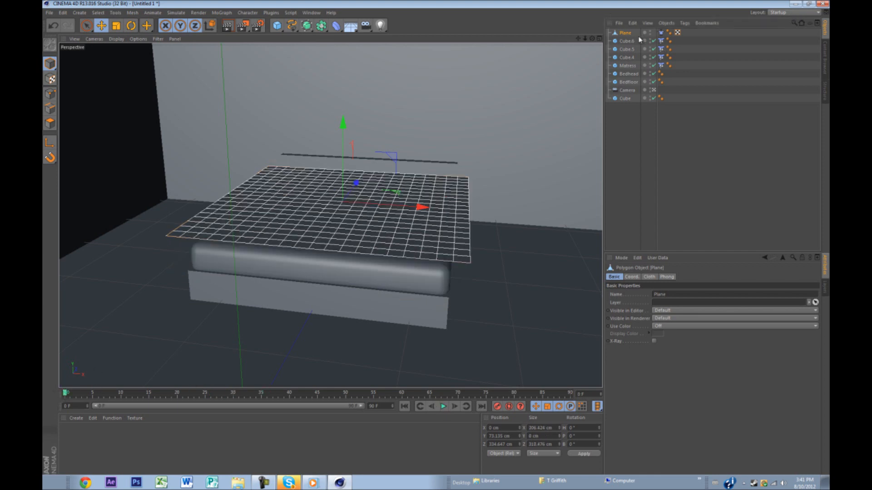
Step: Undo the plane's conversion to an editable object
right_click(625, 37)
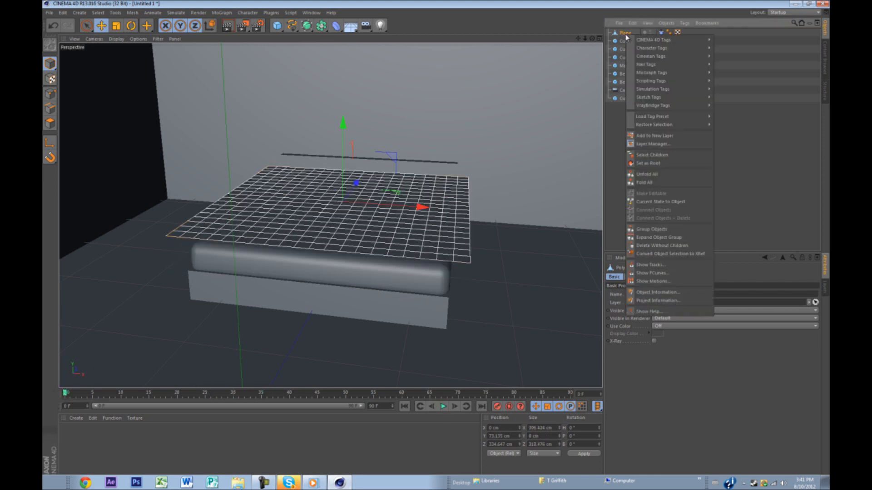
mouse_move(654, 40)
left_click(553, 252)
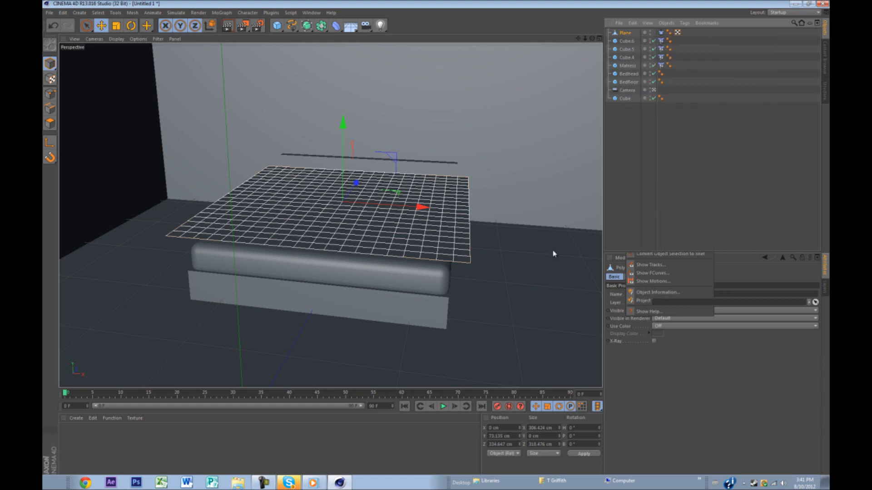
mouse_move(548, 252)
left_mouse_down("alt")
mouse_move(533, 251)
mouse_move(546, 243)
left_mouse_up("alt")
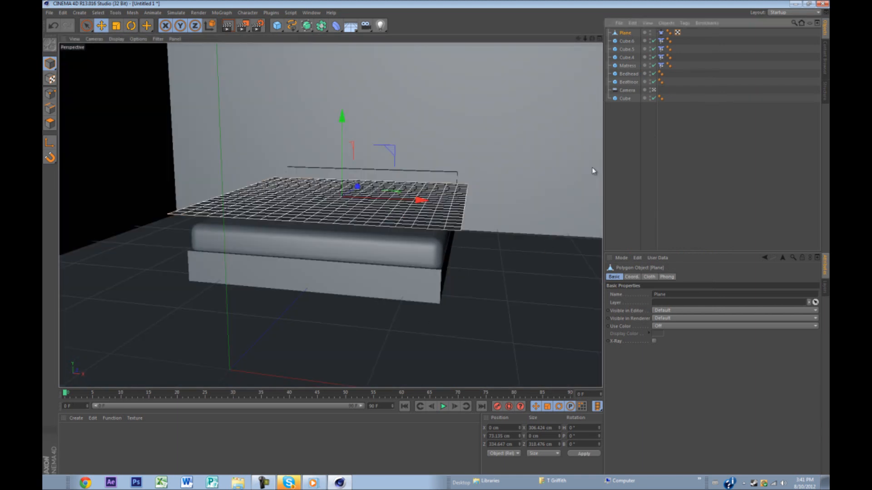
key("ctrl+z")
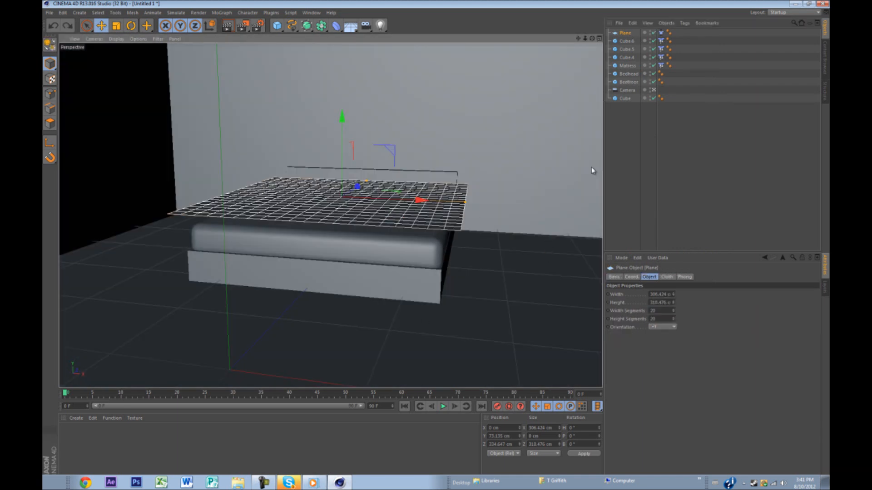
Step: In the top view, enlarge the plane to about 325.5 by 339.3 cm and shift it to about Z 331.9 cm
middle_click(489, 193)
middle_click(432, 191)
left_click_drag(360, 84, 360, 77)
left_click_drag(476, 204, 481, 204)
left_click_drag(360, 178, 362, 180)
middle_click(361, 178)
middle_click(256, 186)
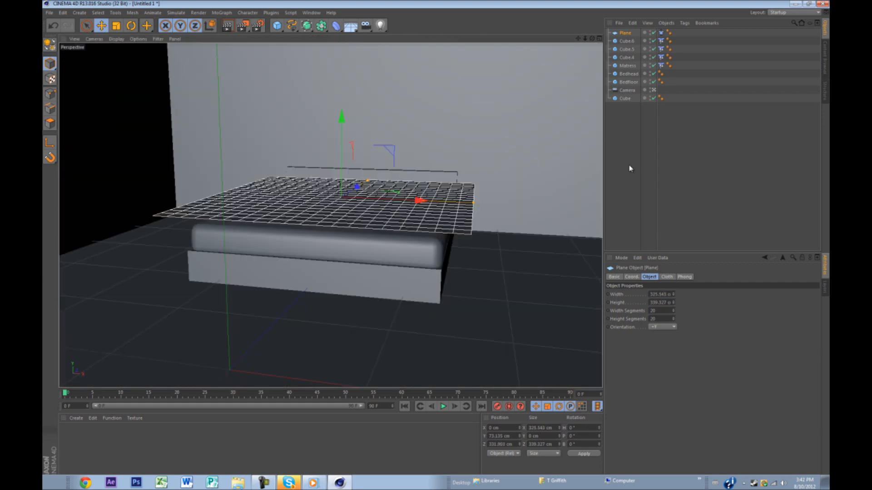
Step: Make the enlarged plane editable and play the cloth simulation over the bed
right_click(625, 33)
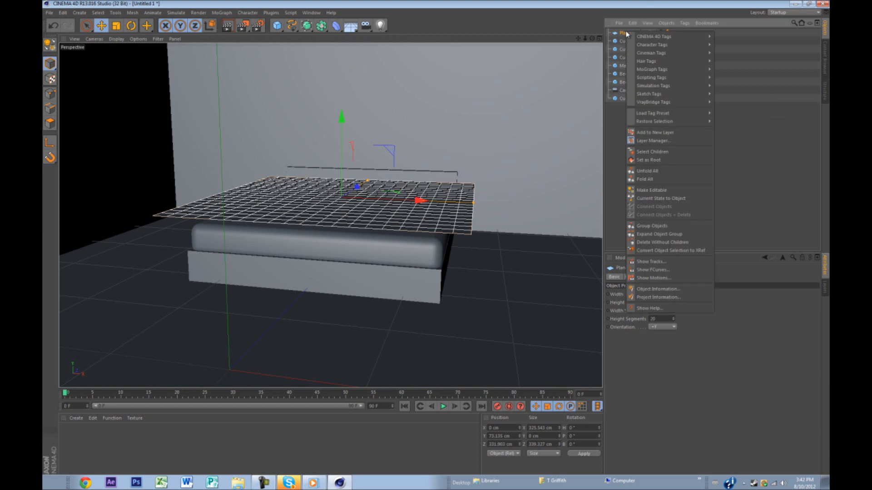
left_click(680, 191)
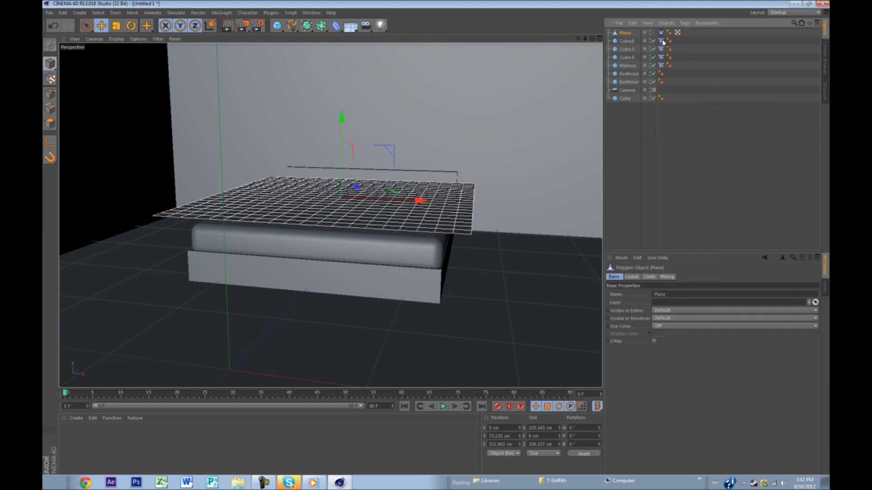
left_click(636, 56)
left_click(631, 49)
left_click(628, 33)
left_click(442, 406)
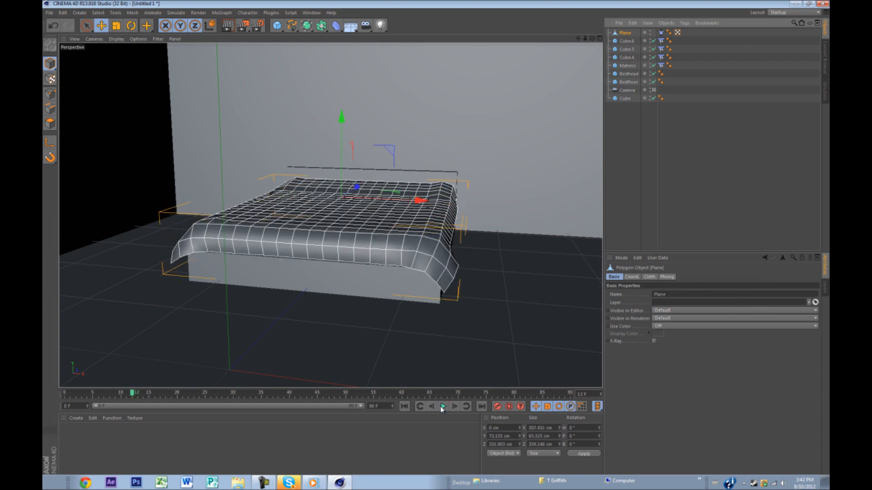
Step: Scrub the simulation from frame 0 up to frame 11 and examine how the cloth hangs over the bed's edges
left_click_drag(65, 394, 120, 394)
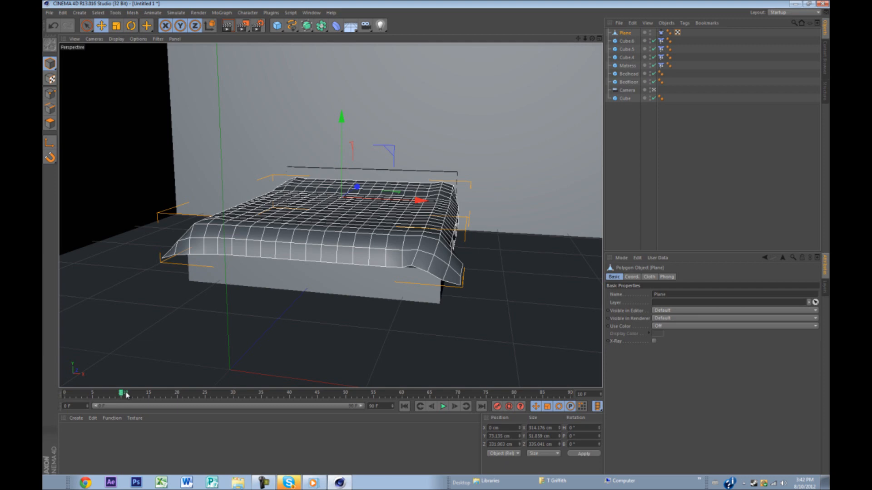
left_click_drag(131, 396, 160, 394)
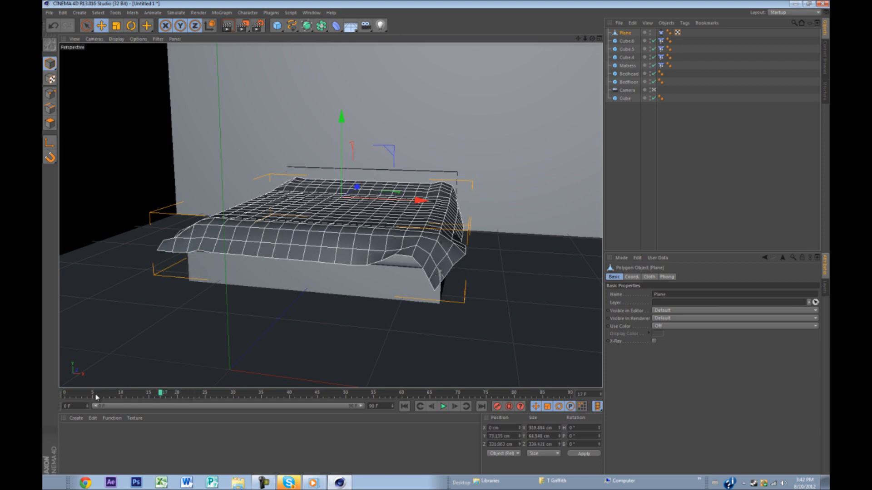
left_click_drag(63, 393, 126, 395)
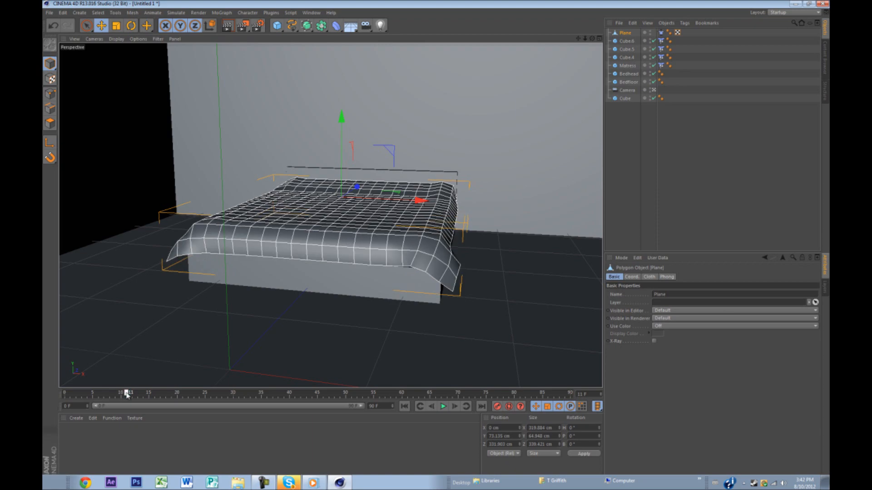
left_click(454, 311)
left_click_drag(475, 296, 459, 304, "alt")
middle_click(276, 156)
middle_click(277, 157)
Step: Undo the plane's recent moves along Z and its conversion to an editable object
left_click(366, 165)
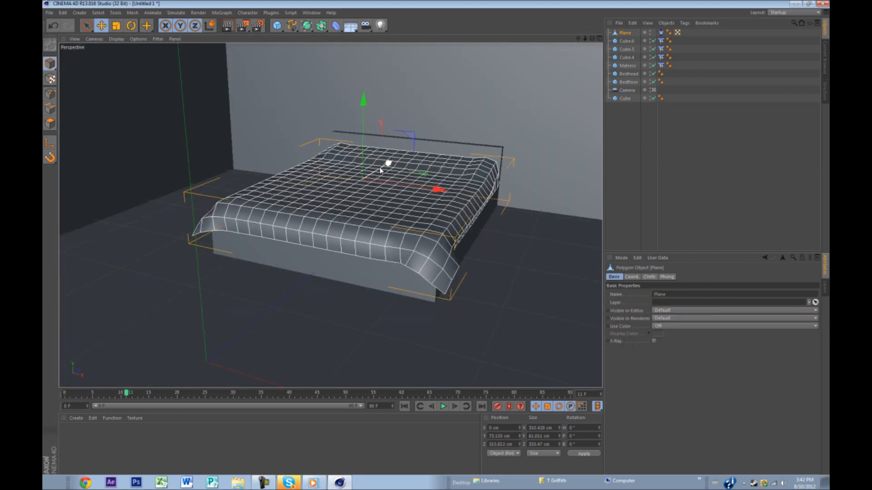
left_click(50, 27)
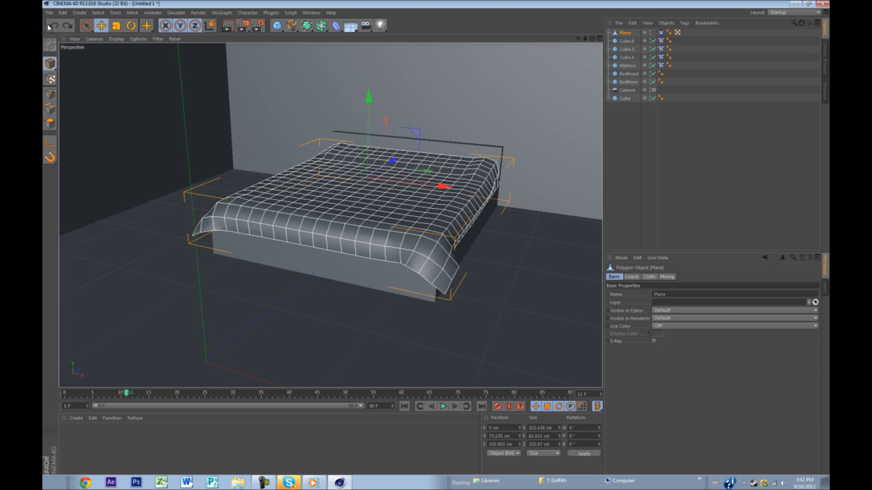
left_click(50, 27)
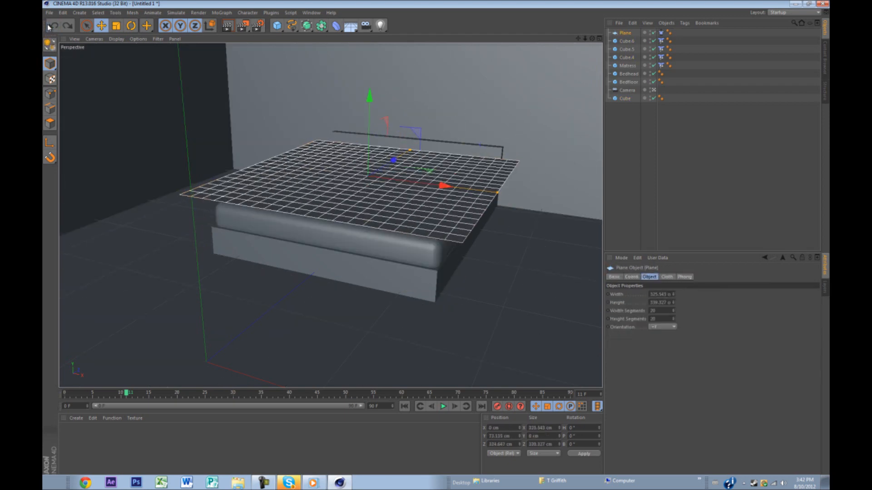
Step: In the top view, shorten the plane's height to about 321.8 cm and shift it slightly to about Z 334.1 cm
key("F2")
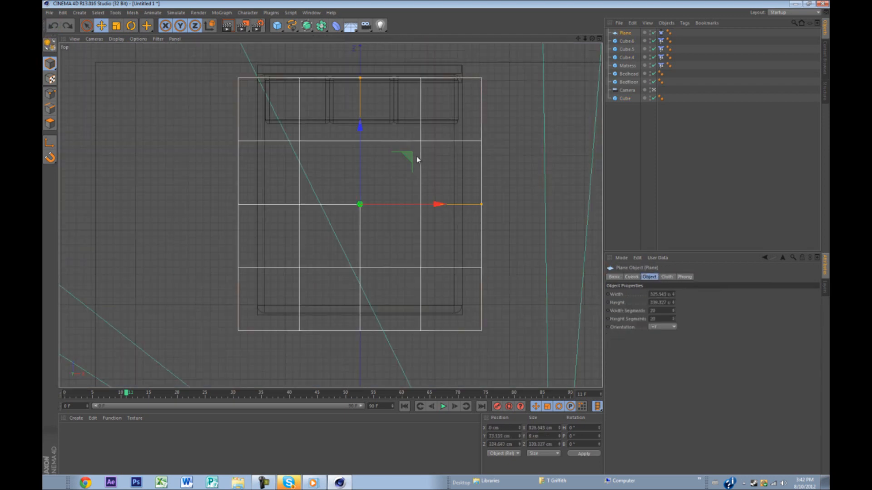
left_click_drag(359, 78, 359, 81)
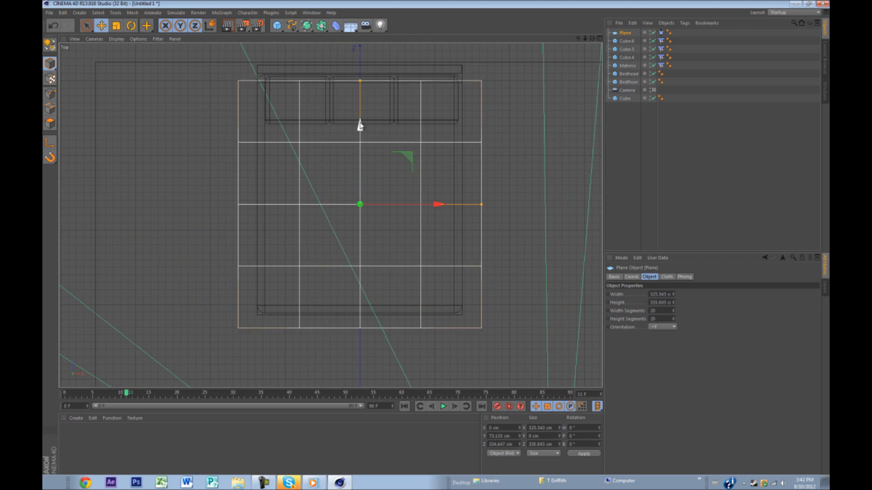
left_click_drag(360, 82, 360, 128)
key("F1")
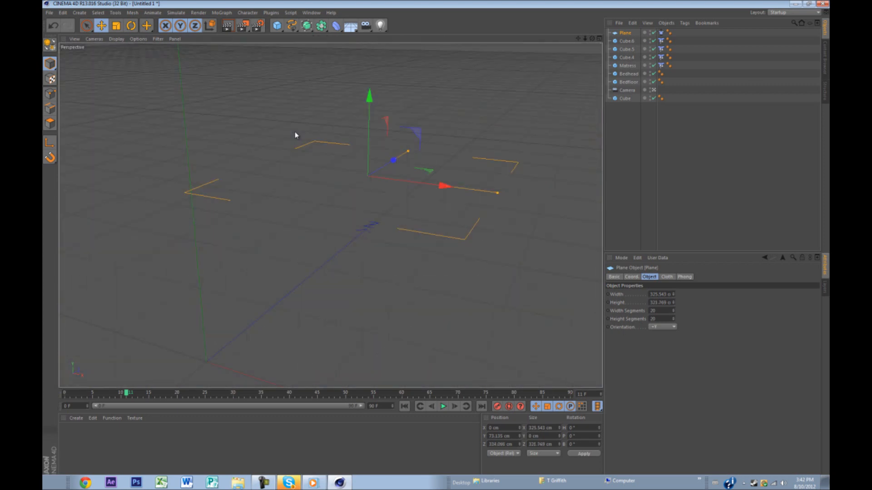
Step: Make the shortened plane editable and run the simulation from frame 0 to frame 19 to check the drape
right_click(626, 33)
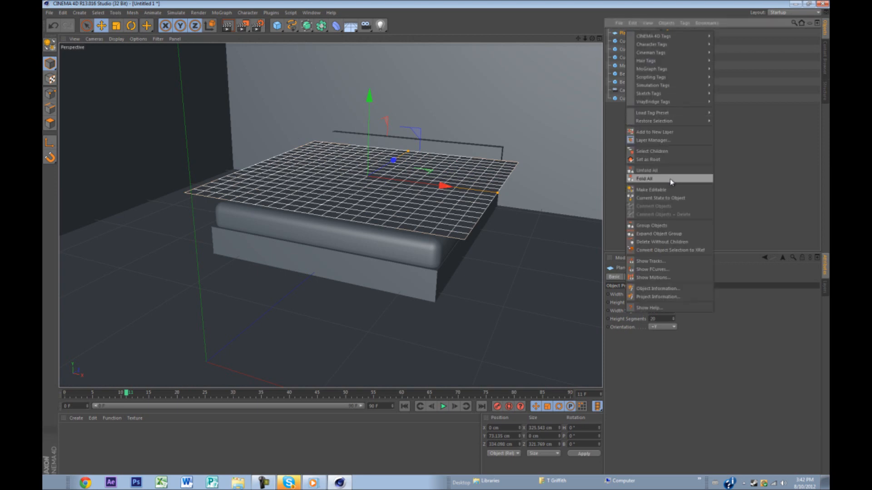
left_click(635, 189)
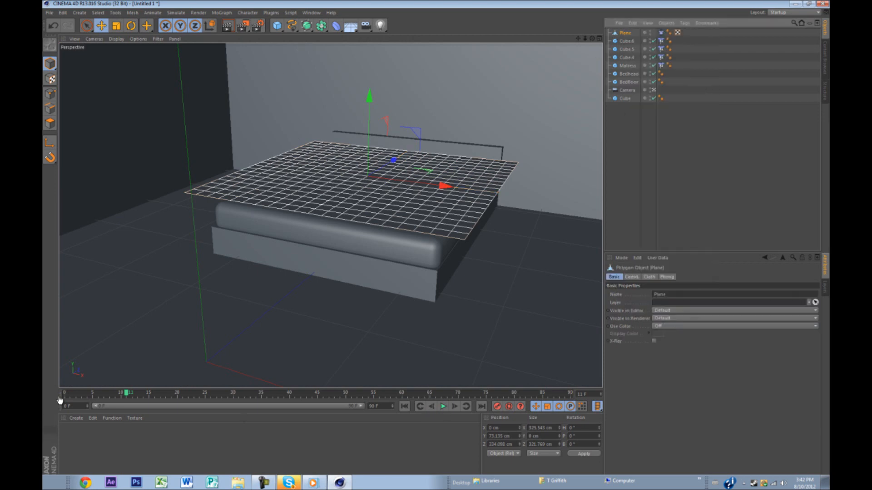
left_click(64, 393)
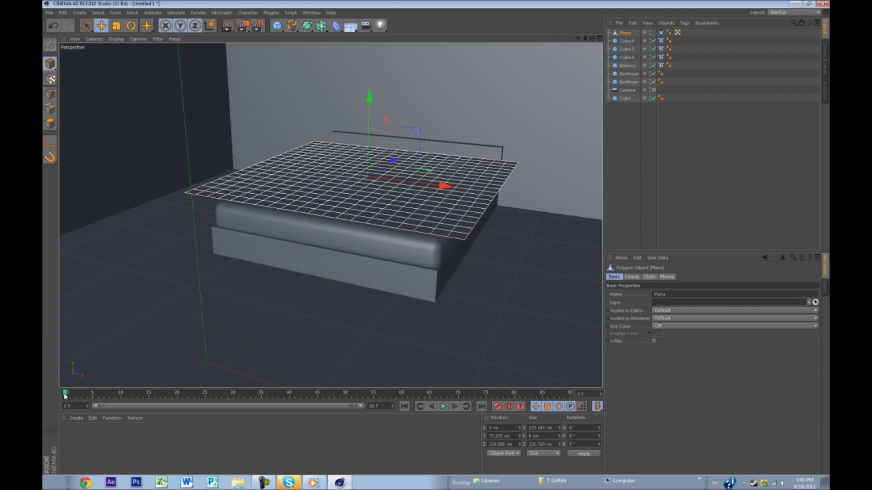
left_click_drag(65, 395, 171, 401)
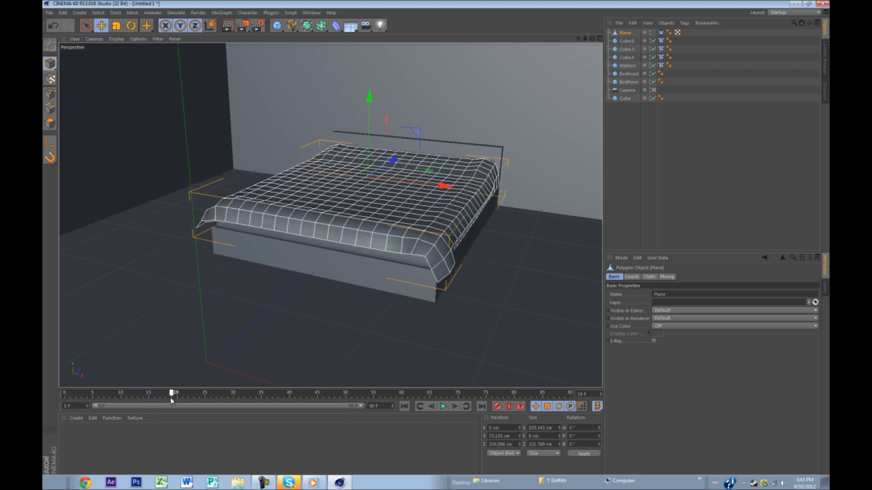
left_click(251, 343)
mouse_move(250, 343)
left_mouse_down("alt")
mouse_move(306, 318)
mouse_move(251, 340)
left_mouse_up("alt")
Step: Return to frame 0, undo the editable conversion and, in the top view, adjust the plane to about 337.1 cm high at Z 319.8 cm
middle_click(288, 289)
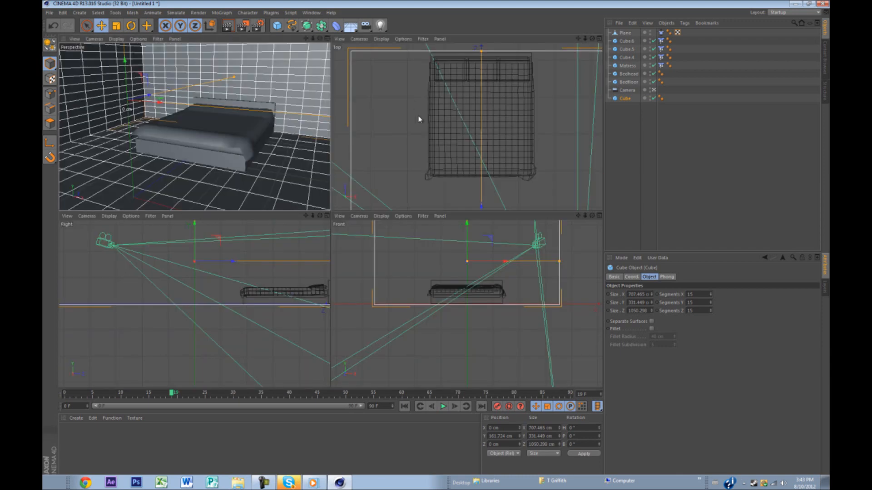
middle_click(418, 117)
left_click(390, 205)
left_click(65, 394)
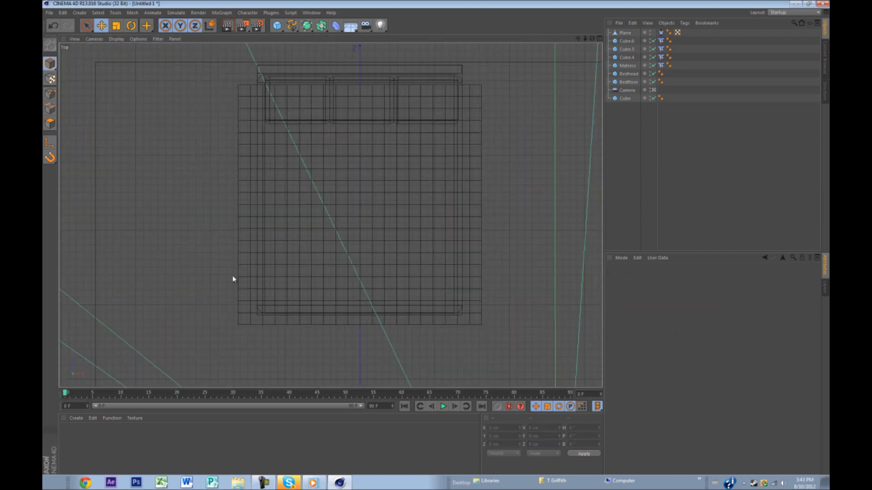
left_click(53, 26)
left_click(53, 26)
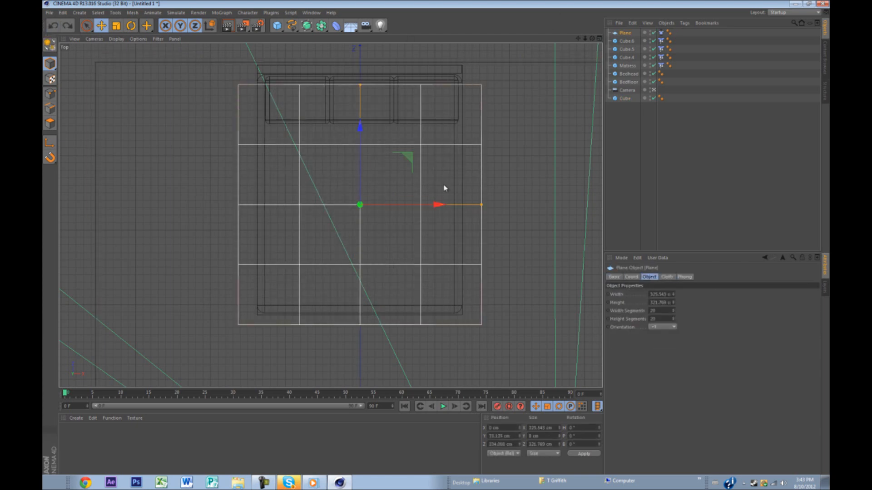
left_click_drag(360, 88, 360, 139)
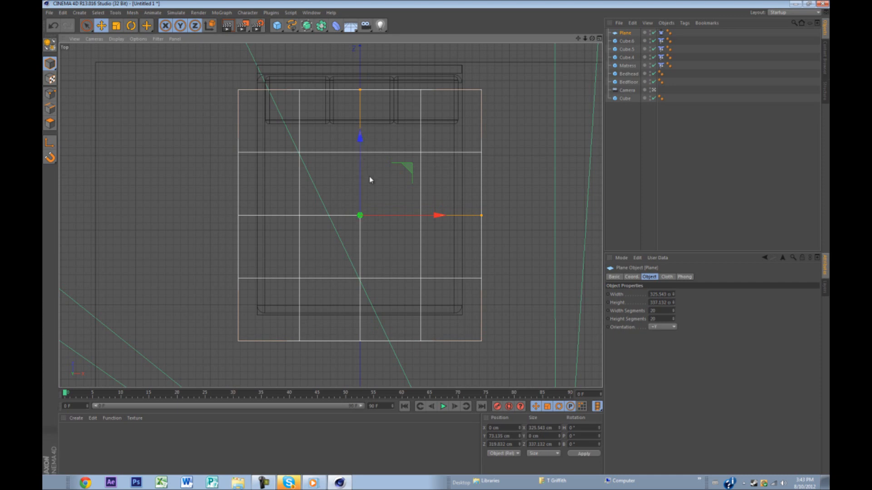
Step: Widen the cloth plane to about 343 cm in the top view and make it editable from the perspective view
left_click_drag(481, 217, 486, 214)
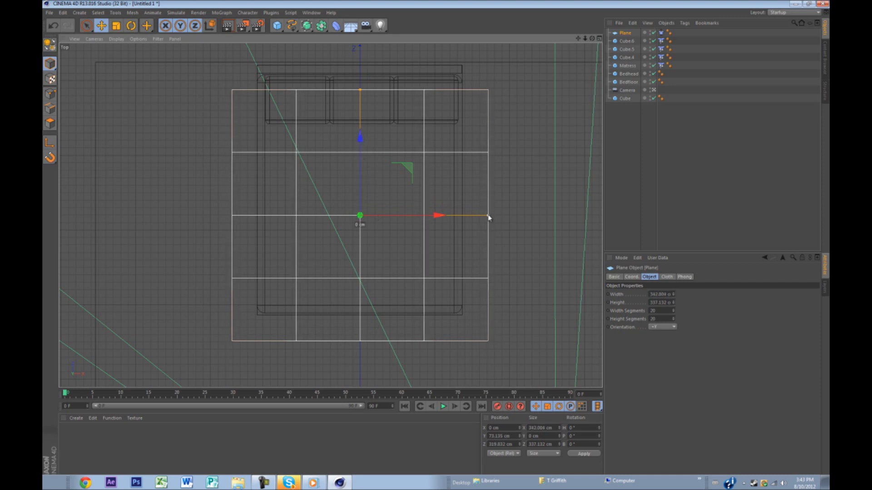
middle_click(457, 218)
middle_click(219, 152)
right_click(629, 37)
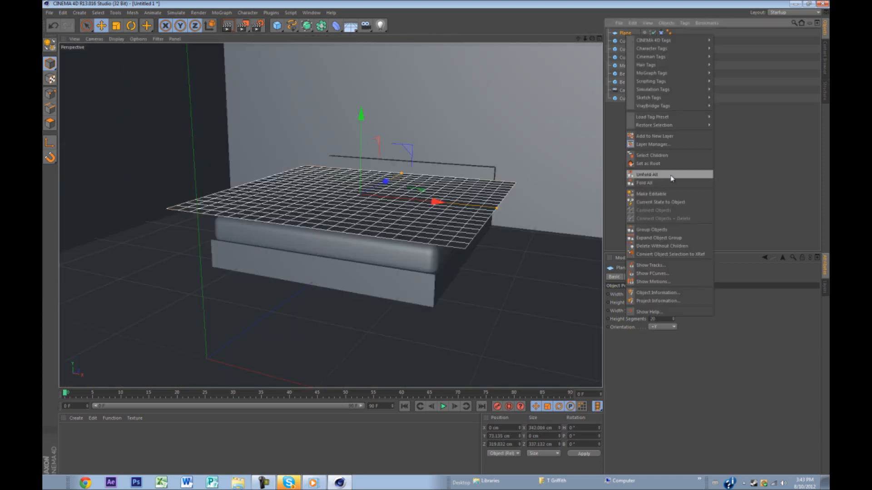
left_click(672, 194)
Step: Run the cloth simulation over the bed, settle the timeline on frame 11 and inspect the drape from several angles
left_click(443, 407)
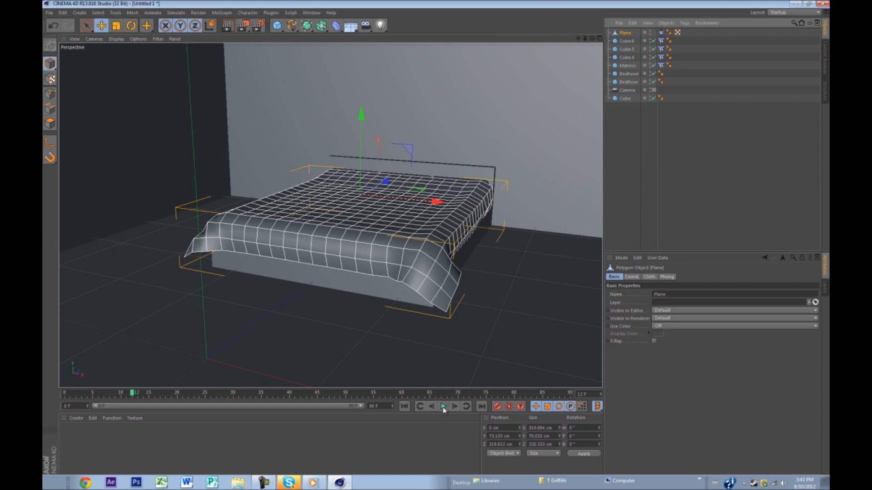
left_click_drag(132, 393, 137, 394)
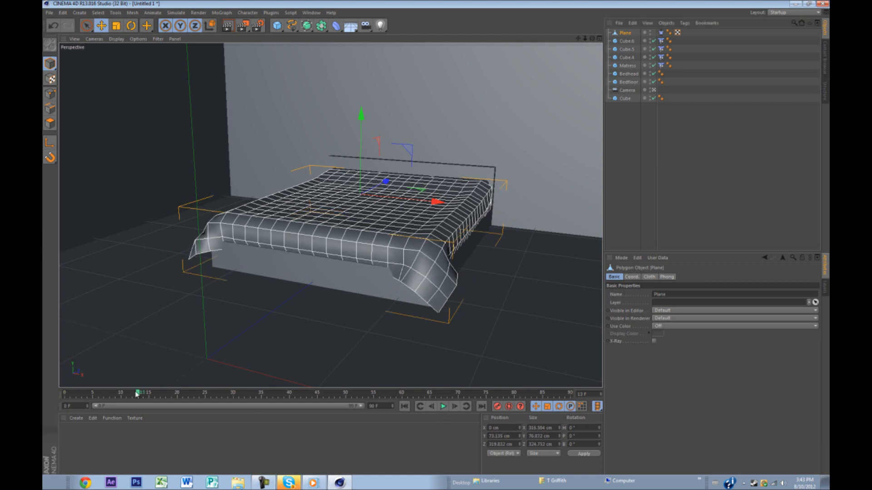
left_click_drag(64, 395, 125, 396)
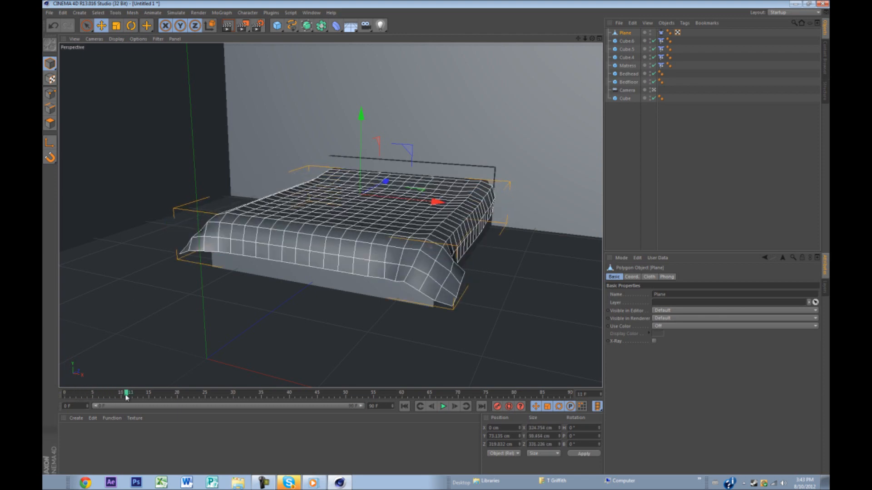
left_click(269, 331)
left_click_drag(409, 318, 416, 298, "alt")
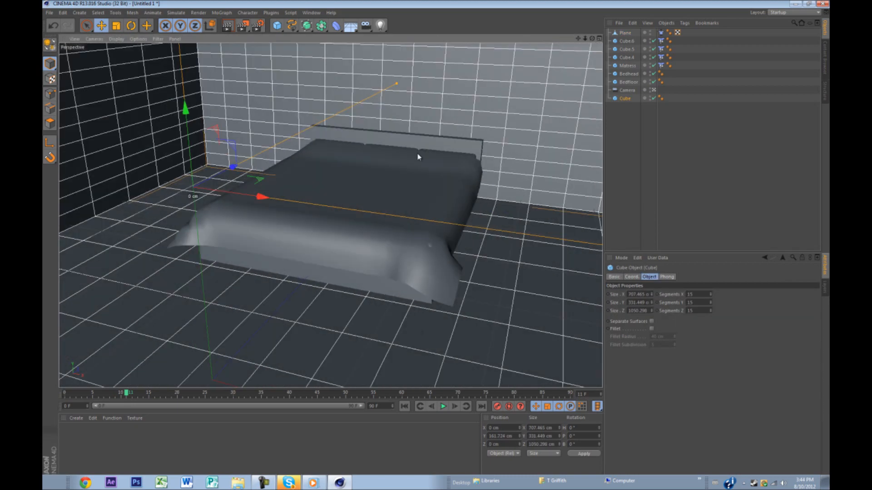
scroll(472, 138, "up", 4)
mouse_move(459, 175)
left_mouse_down("alt")
mouse_move(488, 179)
mouse_move(452, 180)
mouse_move(472, 169)
mouse_move(461, 161)
left_mouse_up("alt")
scroll(473, 169, "down", 4)
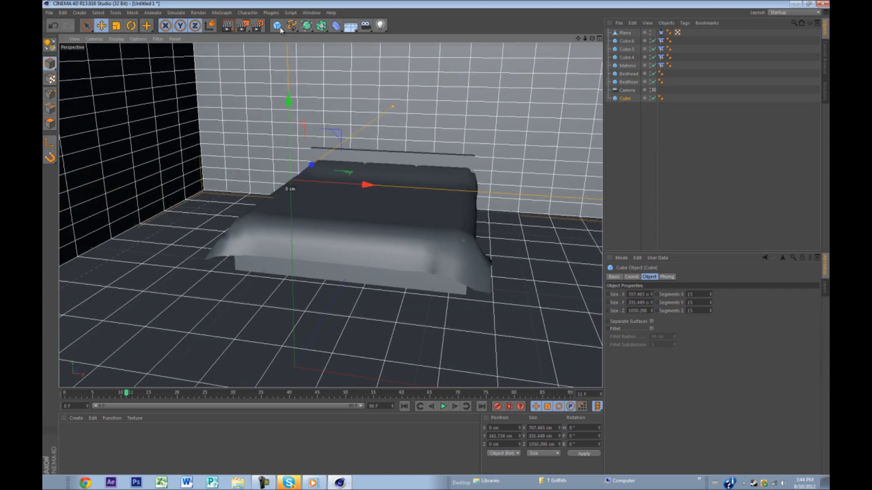
Step: Add a second plane, enlarge it to about 657.2 cm square and place it at about Y -4.4 cm, Z 163.9 cm
left_click(279, 28)
left_click(354, 49)
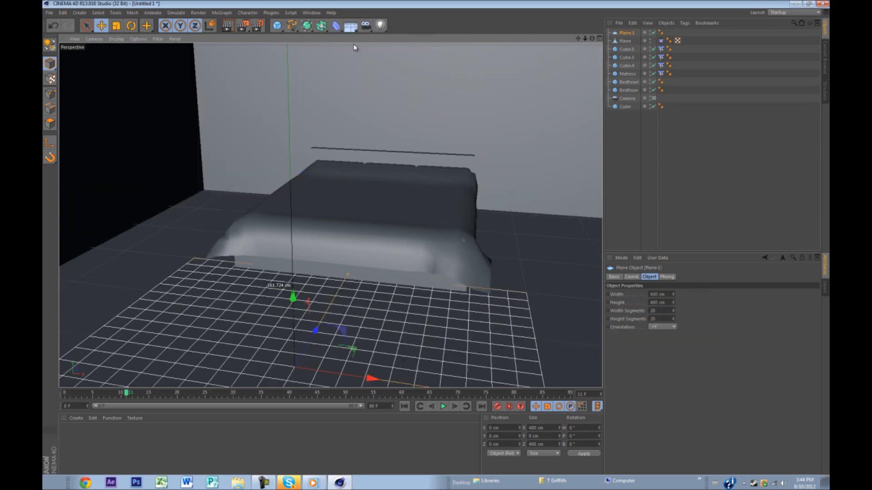
left_click_drag(318, 331, 414, 279)
key("t")
left_click_drag(336, 294, 570, 275)
key("e")
left_click_drag(369, 235, 341, 243)
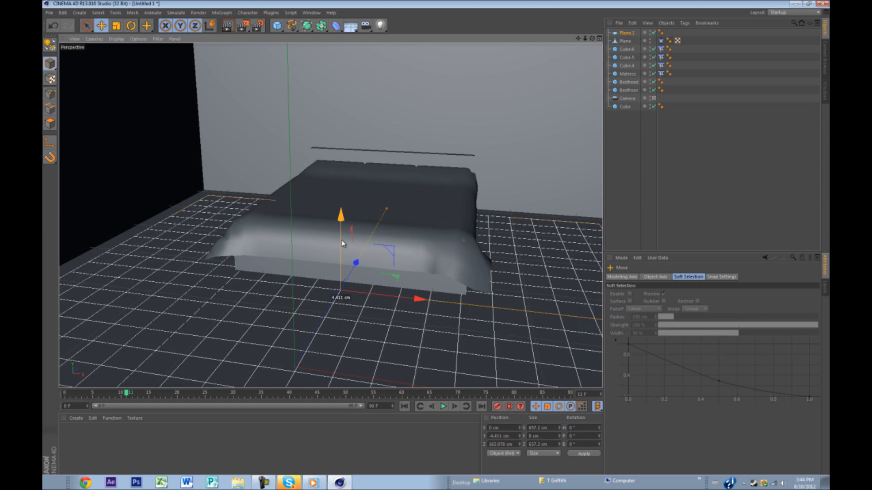
mouse_move(363, 319)
left_mouse_down("alt")
mouse_move(464, 296)
mouse_move(338, 310)
left_mouse_up("alt")
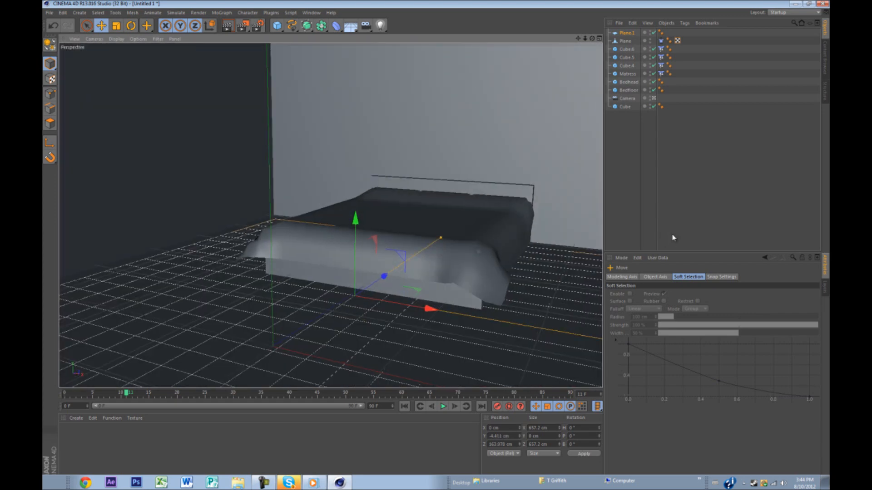
Step: Shrink the new floor plane to about 412.7 cm square and move it under the bed at about Z 310.1 cm
left_click(627, 33)
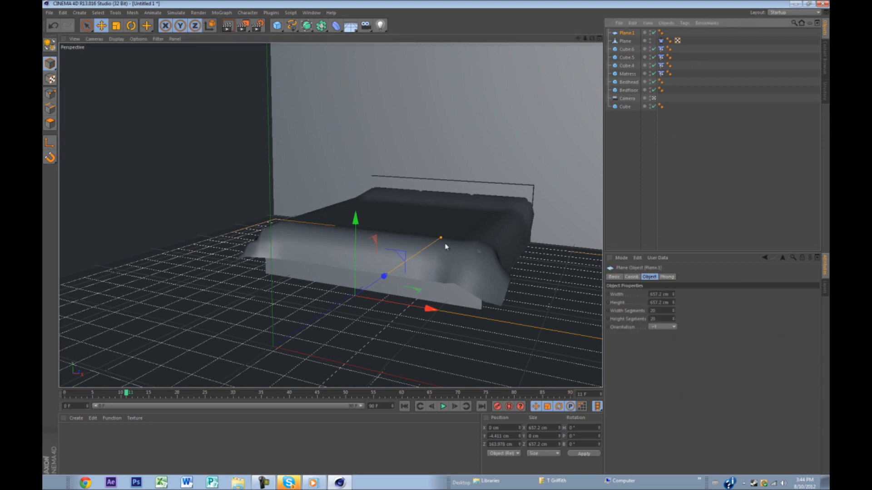
mouse_move(411, 271)
left_mouse_down("alt")
mouse_move(411, 296)
mouse_move(434, 288)
mouse_move(432, 296)
left_mouse_up("alt")
left_click_drag(519, 230, 418, 285, "alt")
key("t")
left_click_drag(549, 255, 389, 225)
key("e")
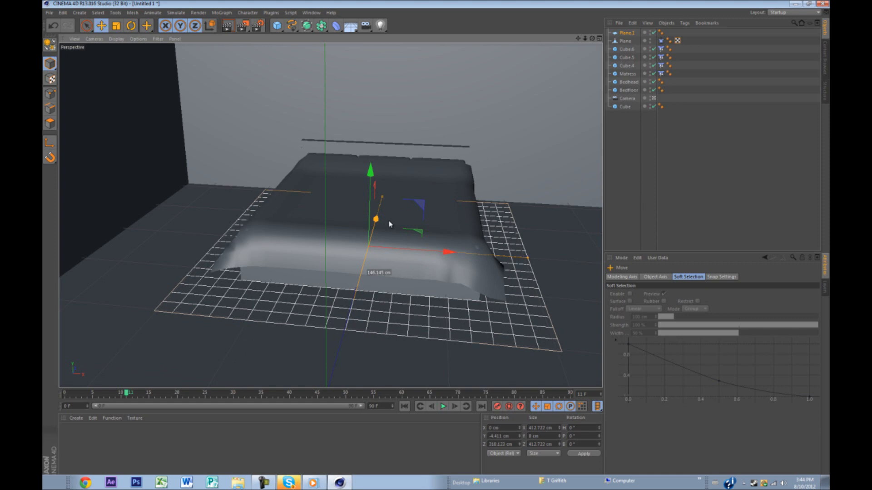
Step: Nudge the floor plane's Y position in 1 cm increments and set it to -4 cm
left_click(626, 33)
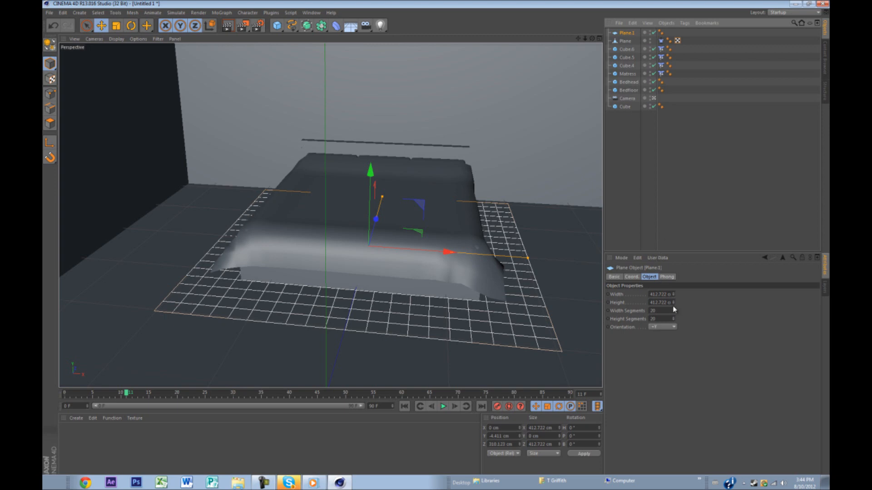
left_click(632, 277)
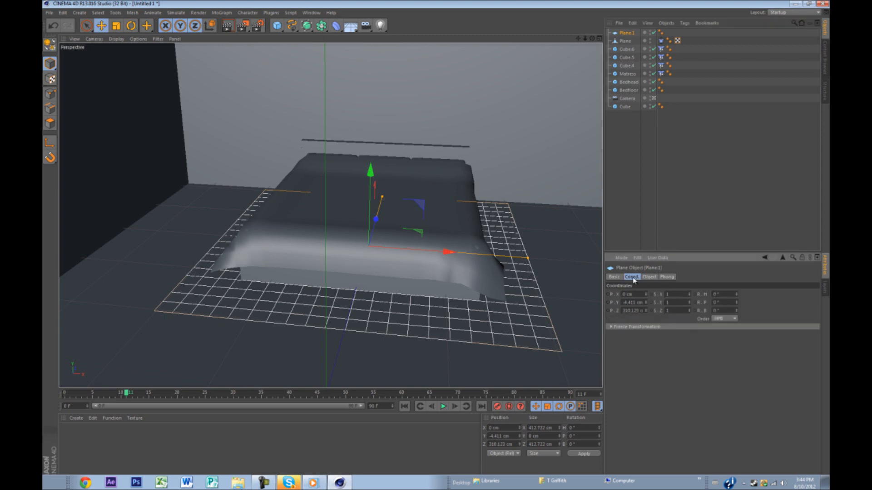
left_click(647, 303)
left_click(646, 300)
left_click(646, 301)
left_click(647, 304)
left_click(647, 304)
left_click(647, 304)
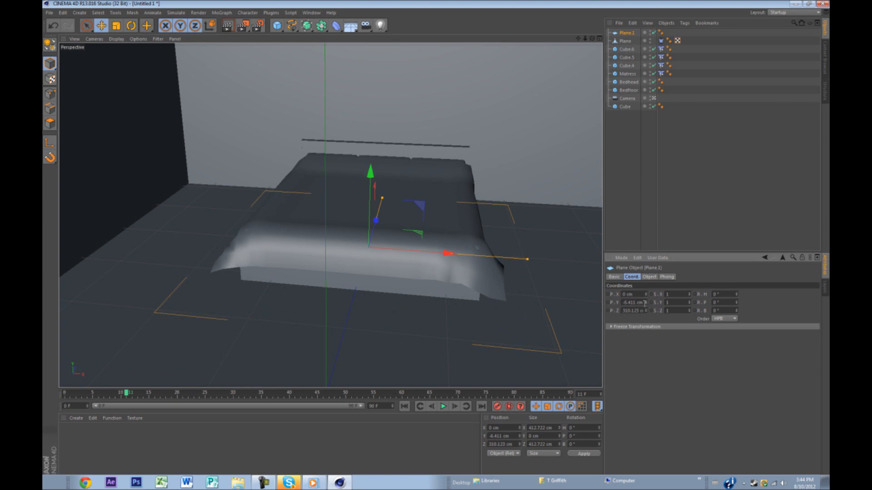
left_click(646, 301)
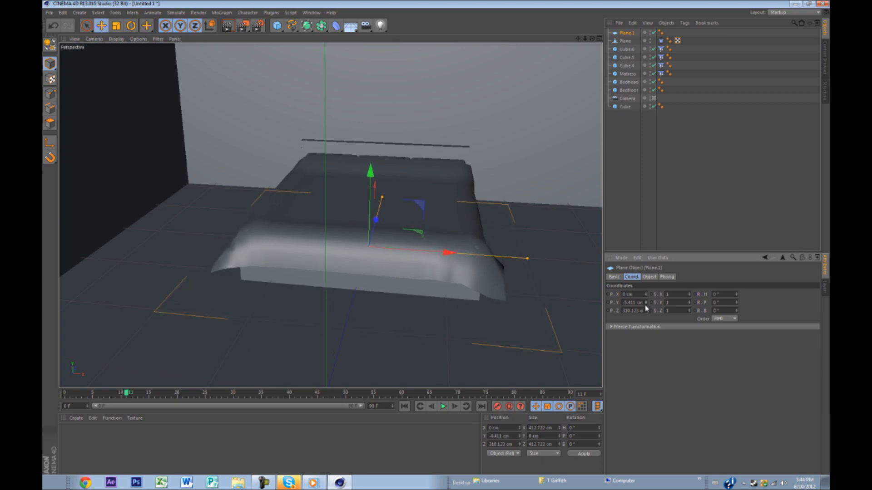
left_click(646, 301)
key("BackSpace")
key("Return")
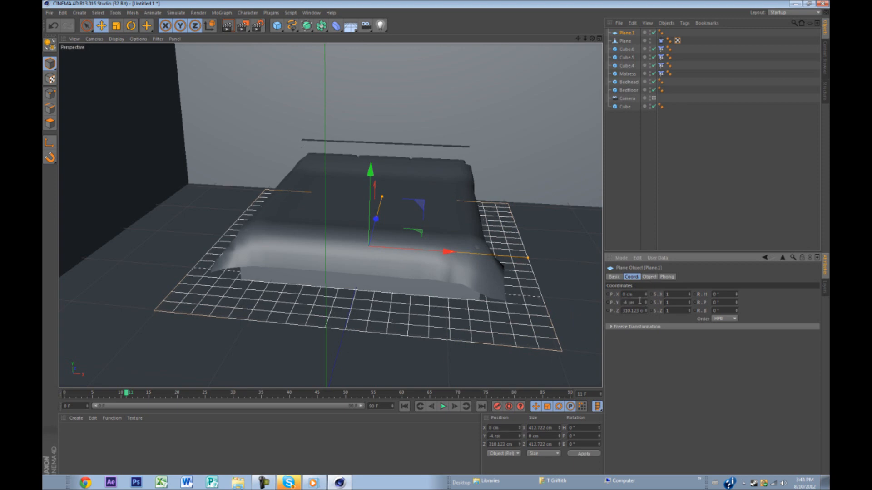
Step: Try Y positions of -3 cm, -5 cm and -4 cm for the floor plane
double_click(639, 302)
key("BackSpace")
type("-3")
key("Return")
double_click(639, 301)
key("BackSpace")
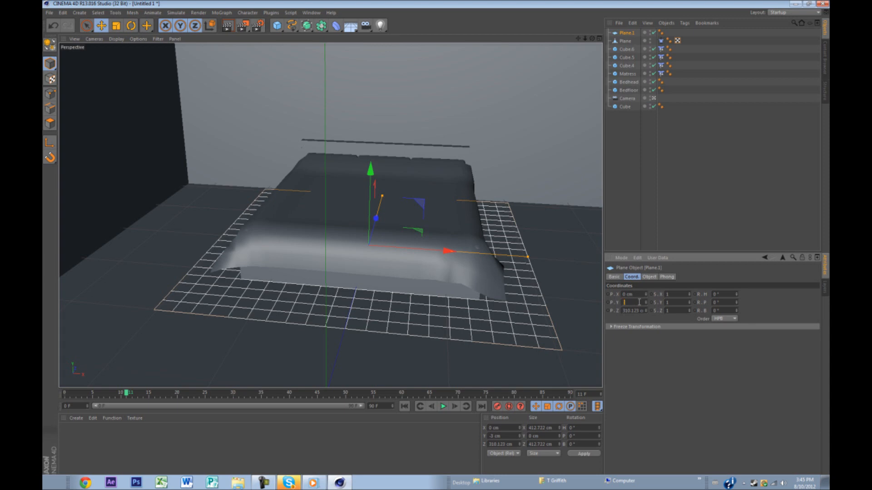
type("-5")
key("Return")
double_click(640, 302)
type("-4")
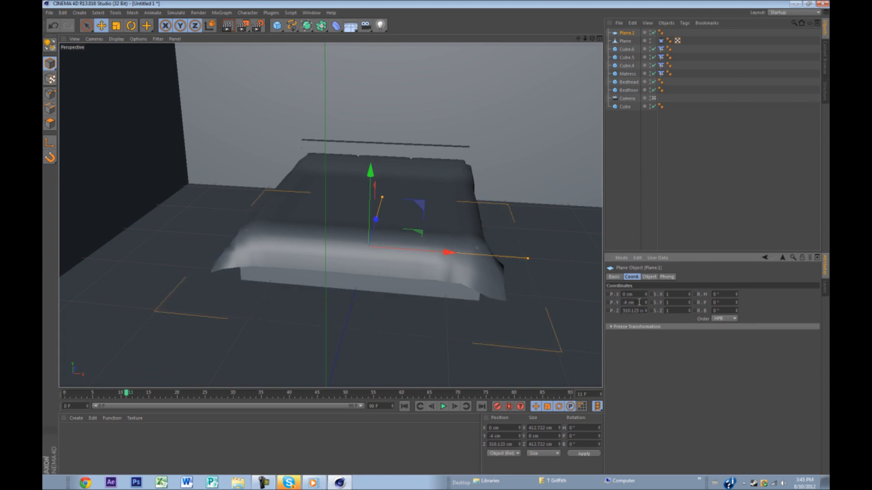
key("Return")
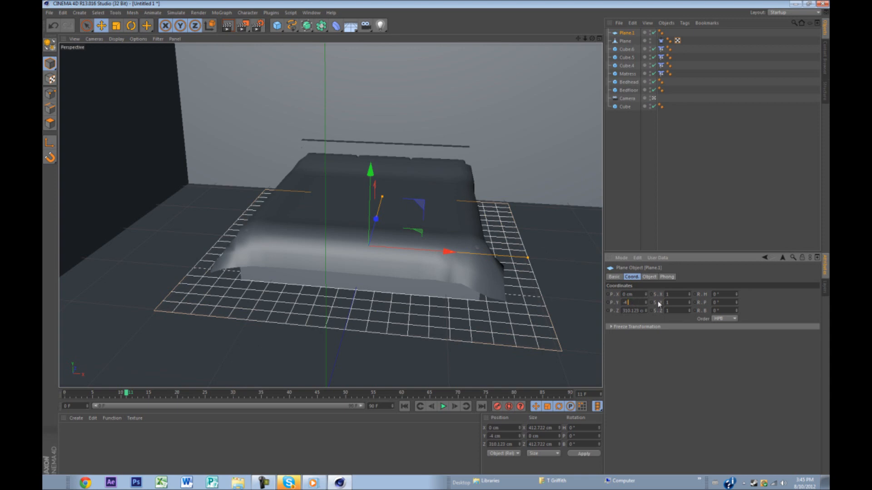
Step: Fine-tune the floor plane's Y position to -4.5 cm and check it from a lower angle
type(".8")
key("Return")
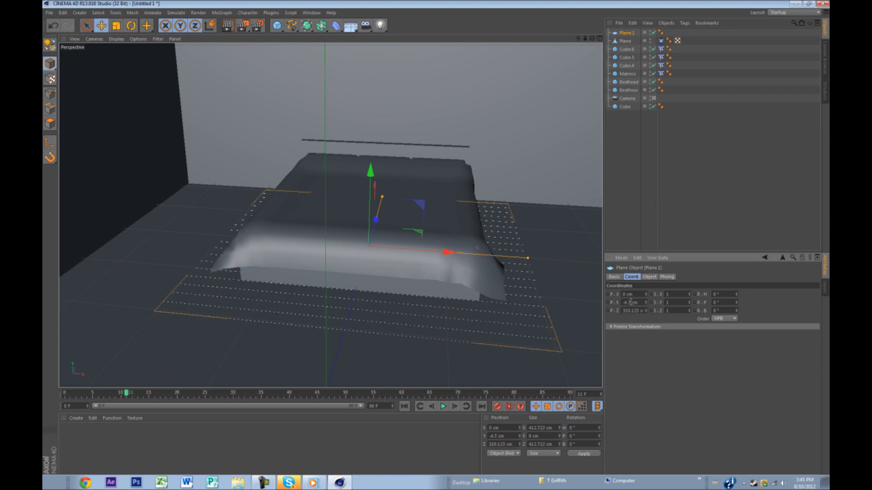
type(".5")
key("Return")
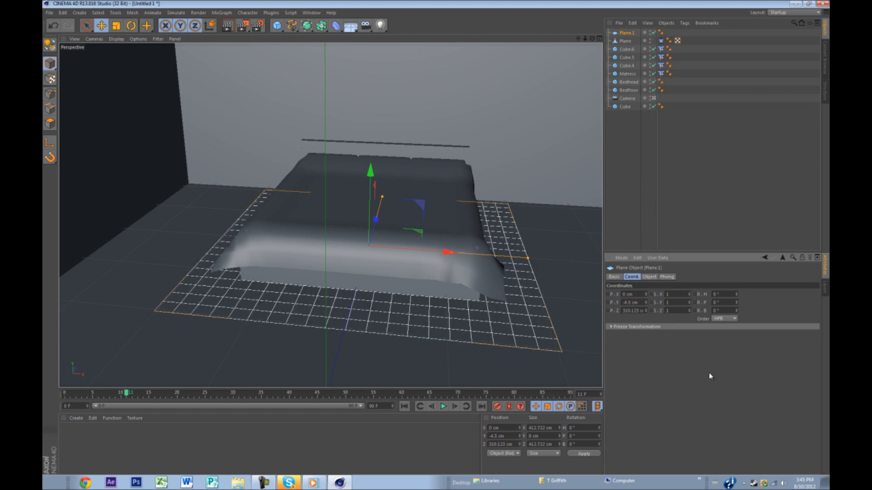
left_click(544, 360)
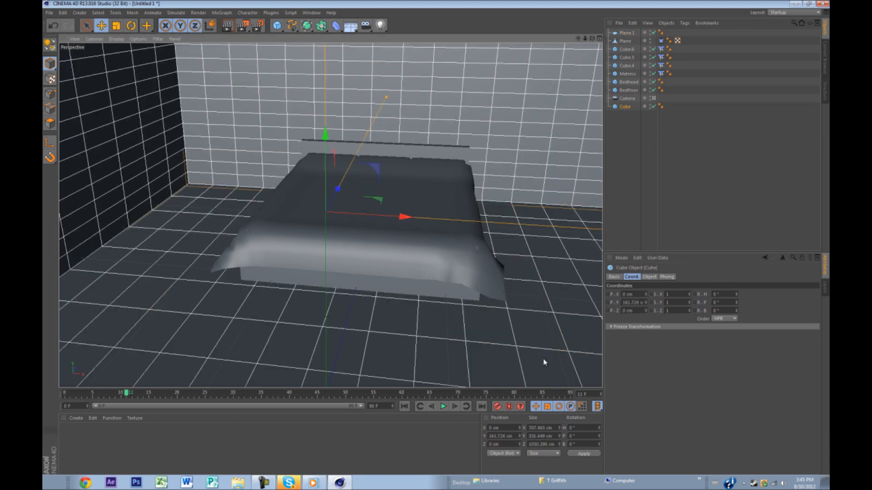
left_click_drag(544, 359, 527, 331, "alt")
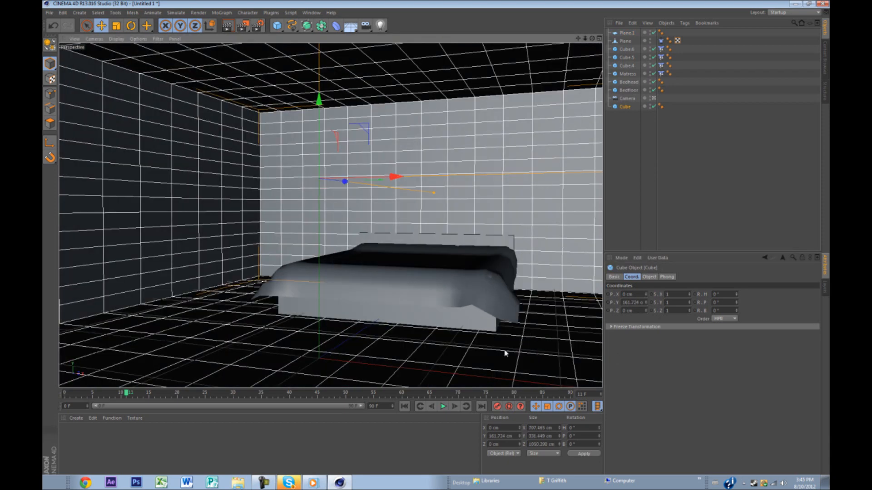
Step: Reselect the second plane under the bed and set its Y position to -4 cm
left_click(626, 33)
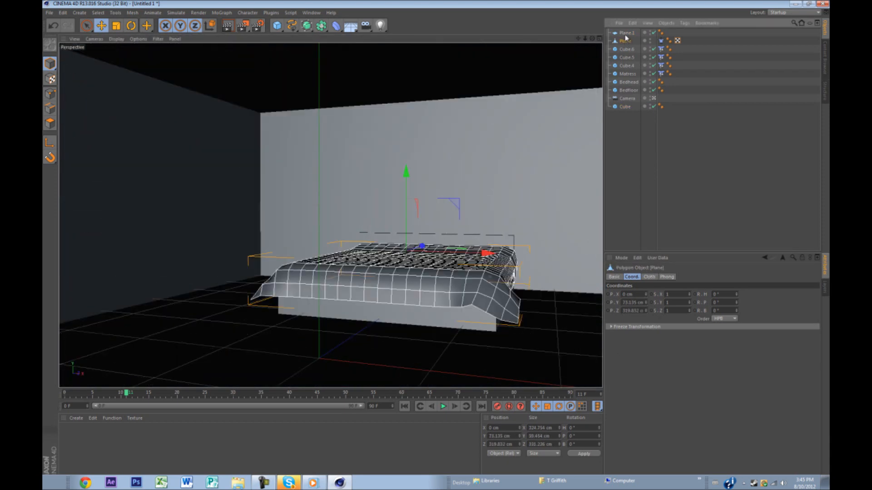
left_click(629, 303)
type("3")
key("Return")
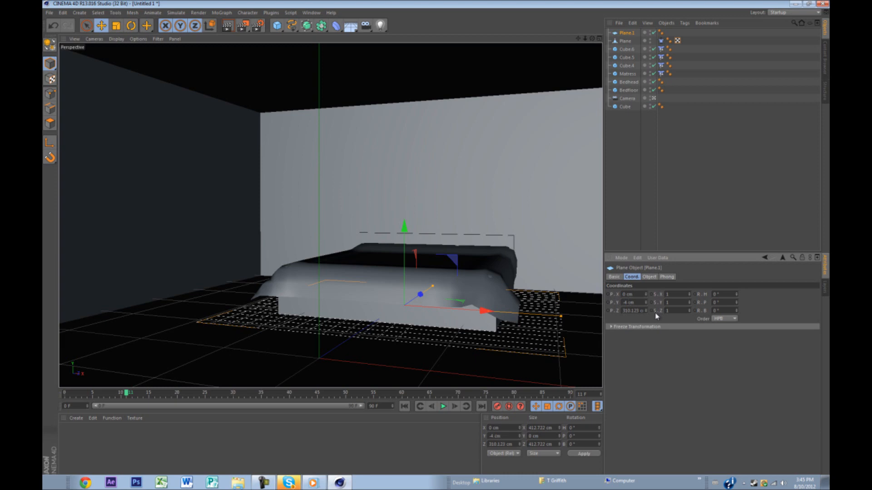
left_click(577, 245)
left_click_drag(558, 360, 559, 360)
left_click(568, 351)
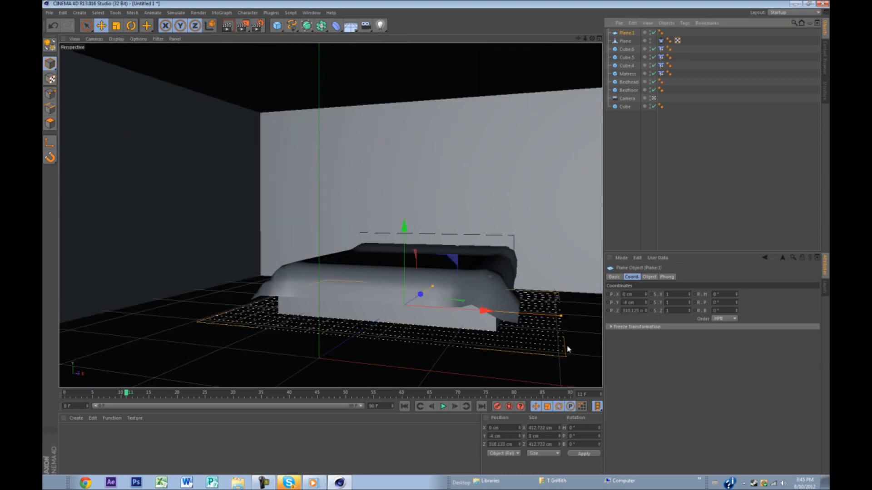
Step: Set the floor plane's Y position to -3.5 cm and check the room from the foot of the bed
double_click(642, 303)
key("BackSpace")
type("-3.5")
key("Return")
left_click(510, 210)
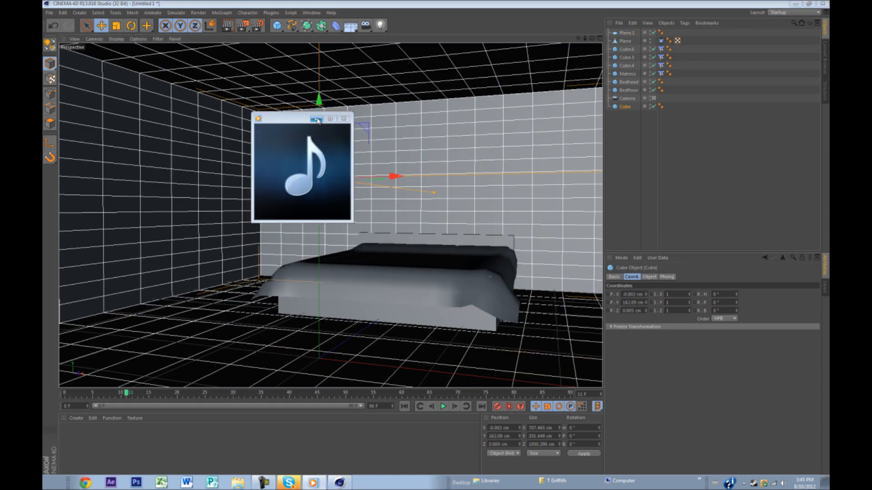
left_click(317, 120)
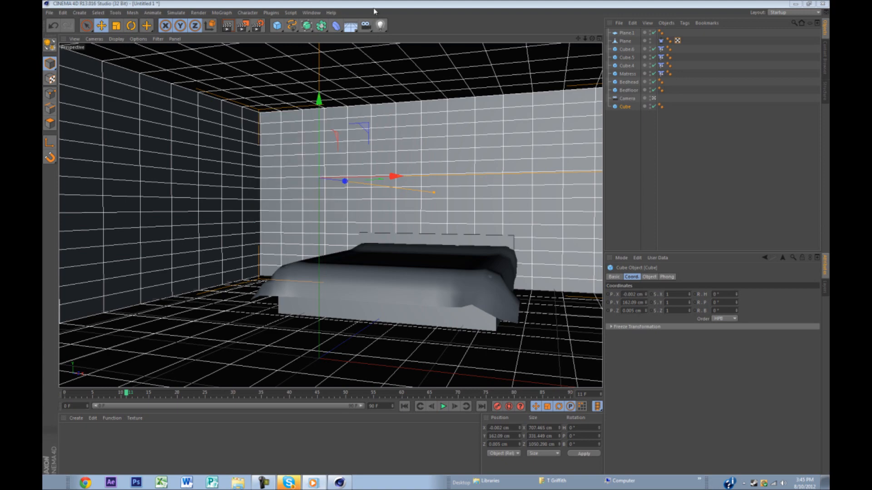
left_click_drag(372, 296, 395, 295, "alt")
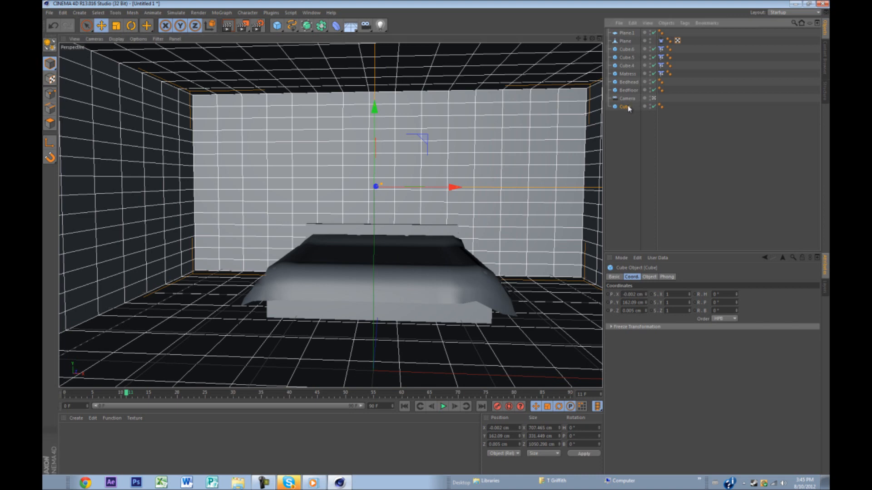
Step: Convert the room cube to an editable object and work on it in polygon mode
left_click(55, 129)
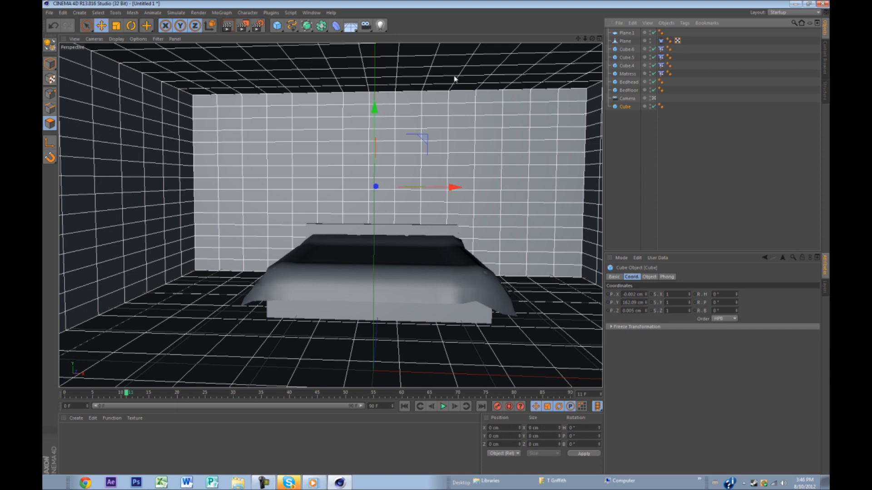
left_click(50, 44)
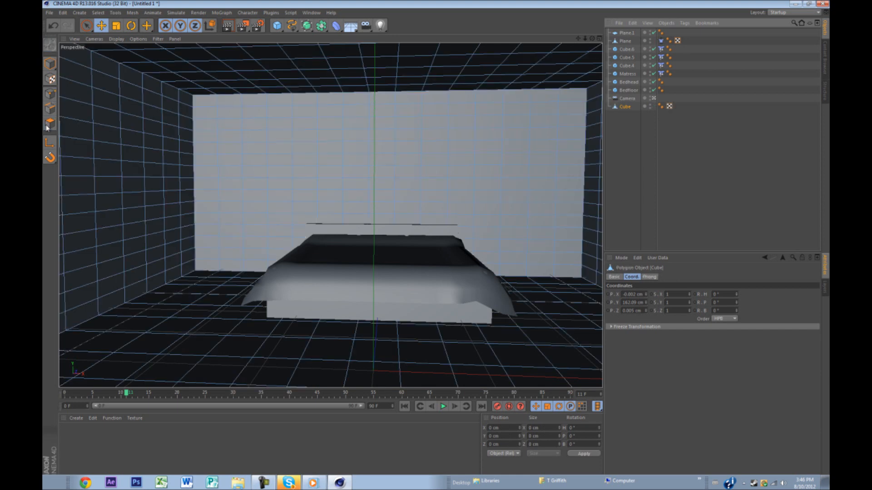
left_click_drag(243, 134, 215, 83)
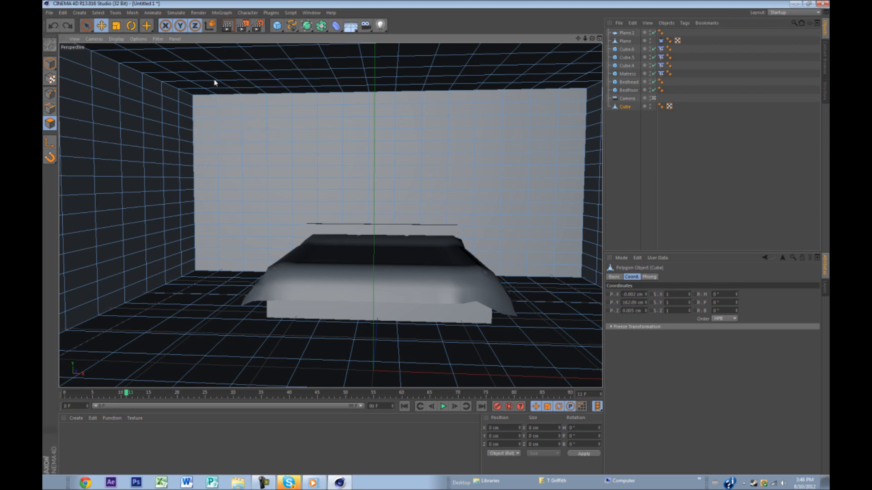
Step: Select a wide rectangle of polygons on the back wall above the bed and extrude it outward 68.1 cm to form a recess
left_click(86, 25)
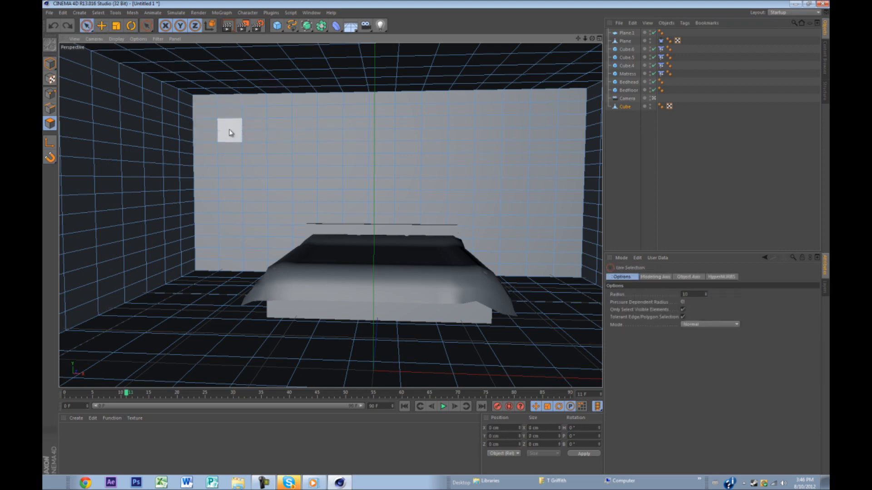
mouse_move(262, 143)
left_mouse_down()
mouse_move(513, 135)
mouse_move(274, 152)
mouse_move(262, 186)
mouse_move(298, 166)
mouse_move(333, 163)
left_mouse_up()
mouse_move(395, 180)
left_mouse_down()
mouse_move(444, 163)
mouse_move(509, 177)
mouse_move(485, 193)
mouse_move(270, 196)
left_mouse_up()
right_click(381, 191)
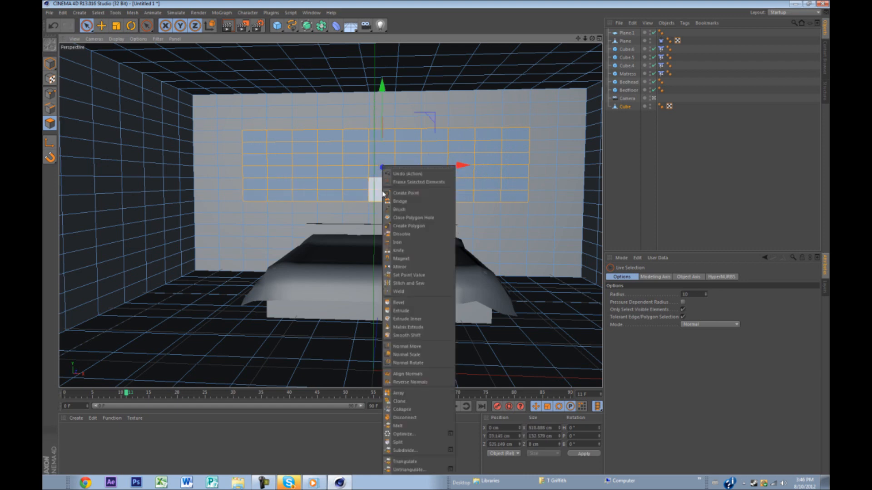
left_click(403, 311)
left_click_drag(448, 249, 435, 248)
left_click_drag(406, 308, 389, 321, "alt")
right_click(385, 304)
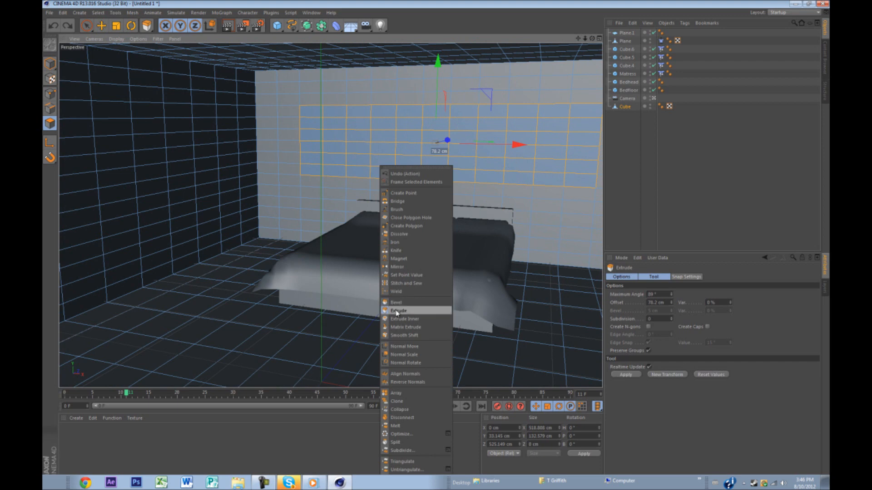
left_click(396, 313)
left_click_drag(422, 255, 438, 246)
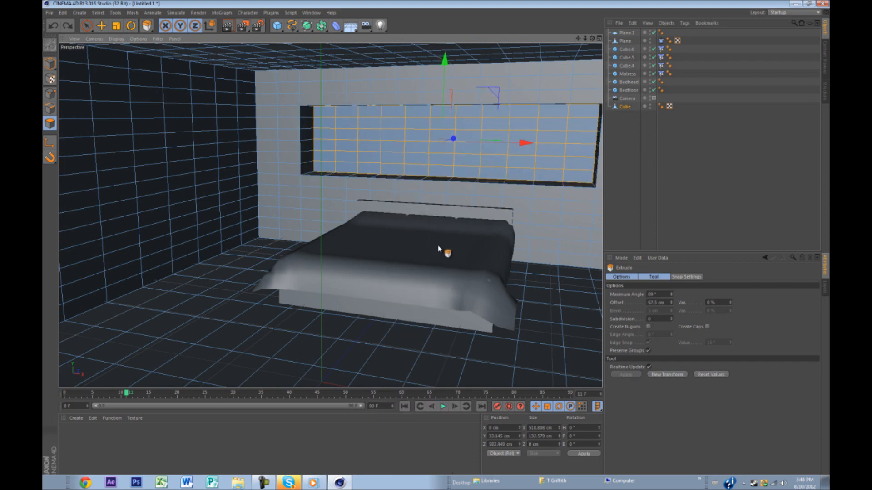
mouse_move(372, 261)
left_mouse_down("alt")
mouse_move(463, 253)
mouse_move(385, 265)
left_mouse_up("alt")
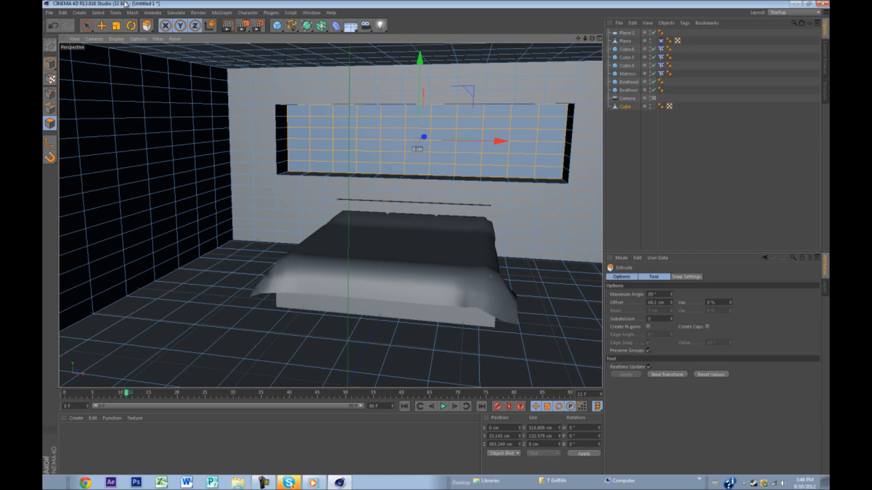
Step: Ring-select the top and bottom rows of wall polygons and inset them with Extrude Inner at a 2.2 cm offset
left_click(103, 13)
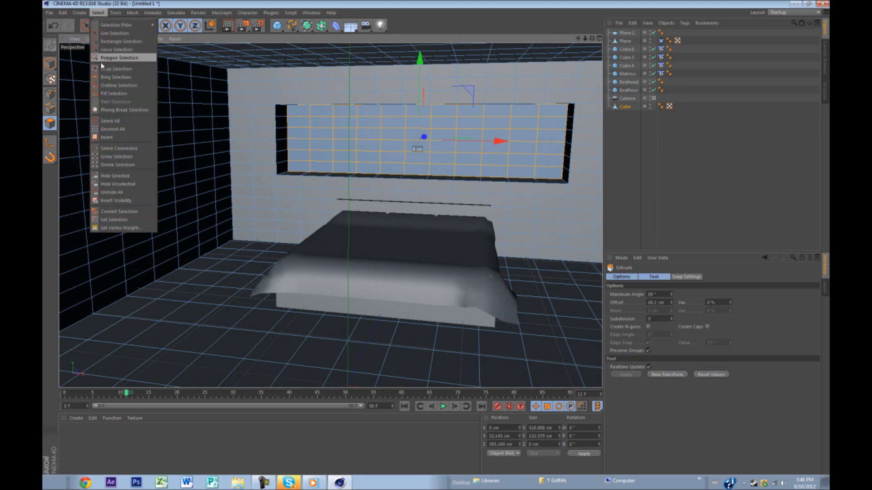
left_click(133, 79)
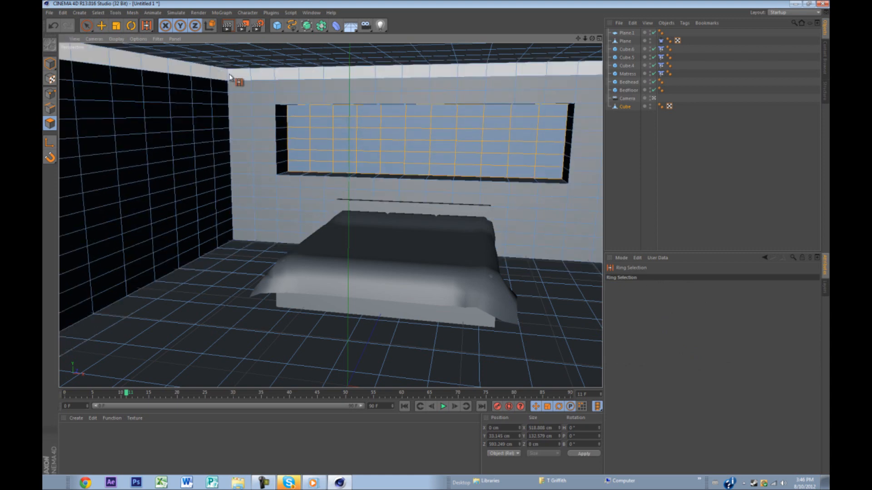
left_click(241, 240)
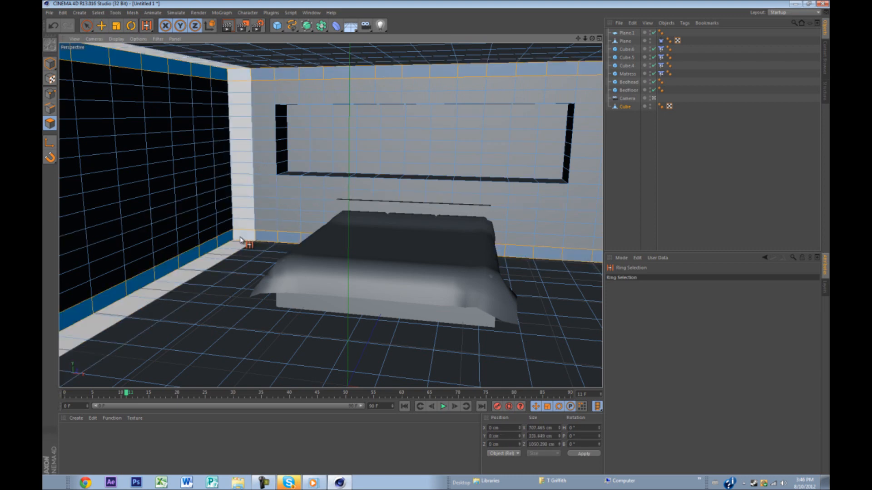
right_click(241, 240)
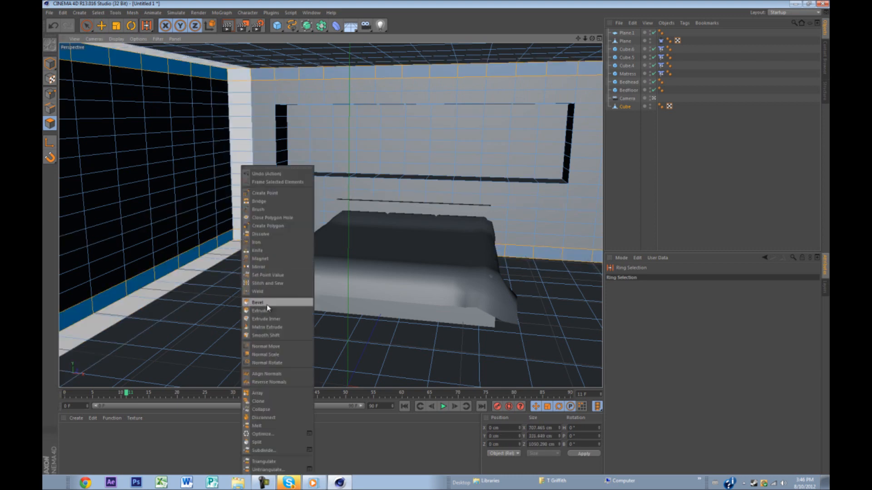
left_click(251, 297)
right_click(251, 297)
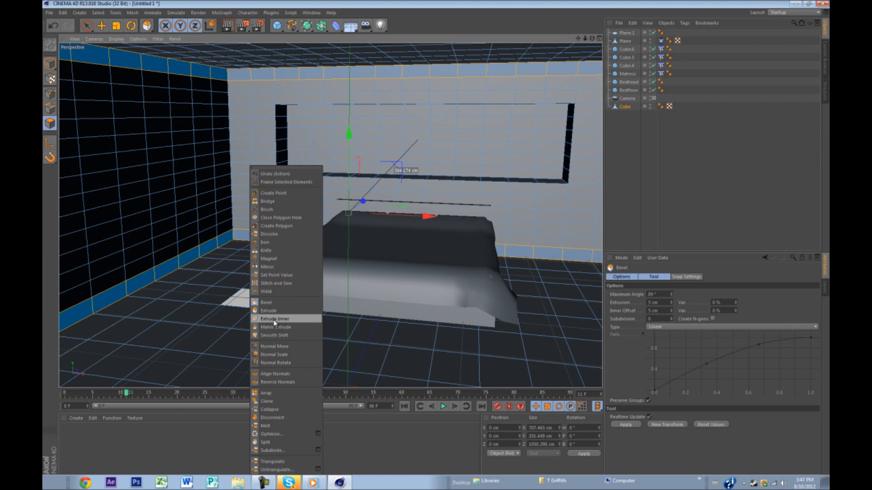
left_click(273, 319)
scroll(192, 260, "up", 3)
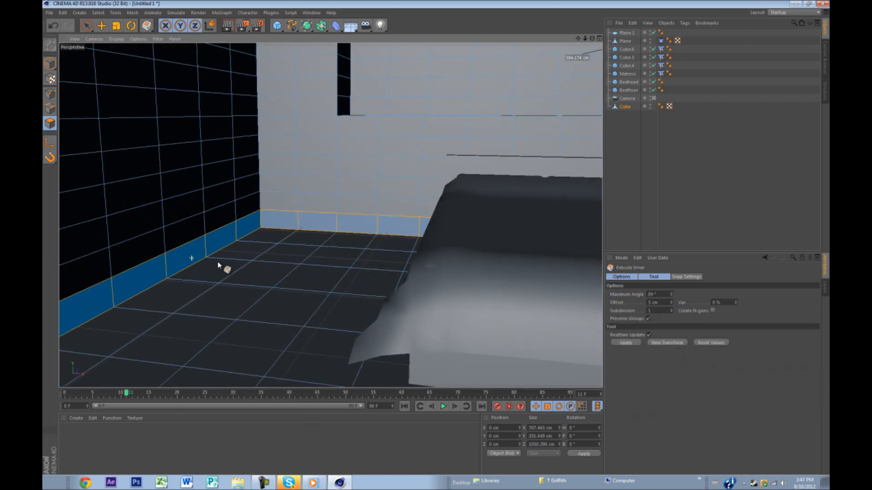
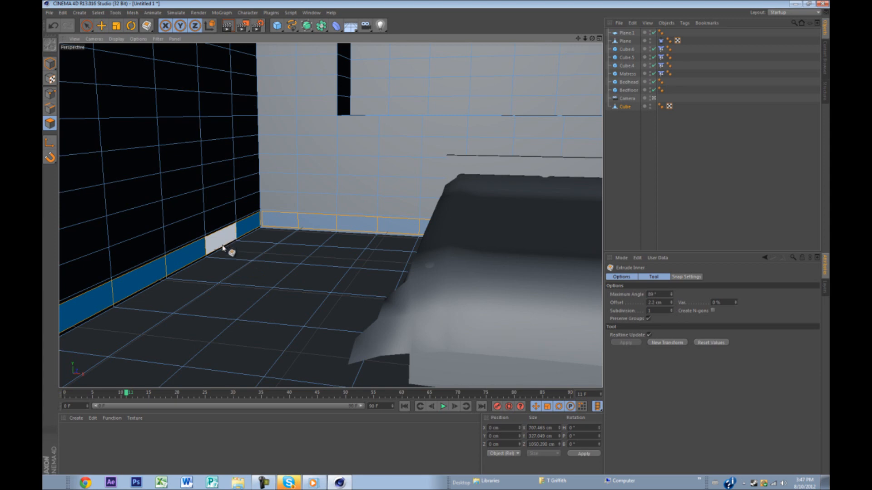
Step: Try shifting the inset wall rows vertically on the Y axis and undo the move
scroll(271, 246, "down", 3)
left_click_drag(435, 170, 431, 177)
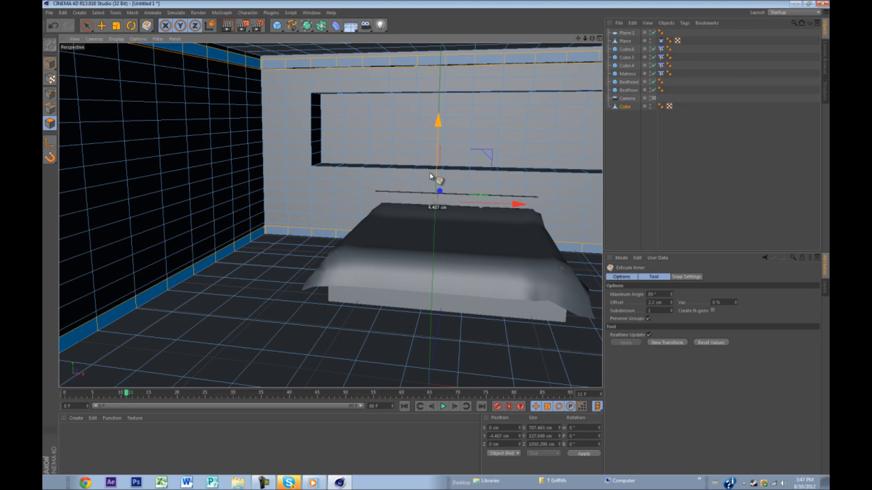
left_click_drag(430, 175, 431, 174)
key("ctrl+z")
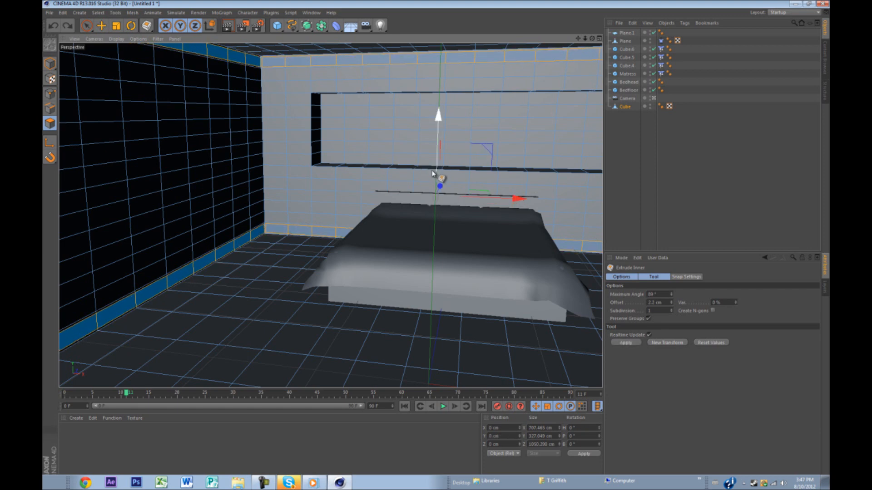
Step: Ring-select the top row of wall polygons just below the ceiling
left_click(98, 13)
left_click(120, 78)
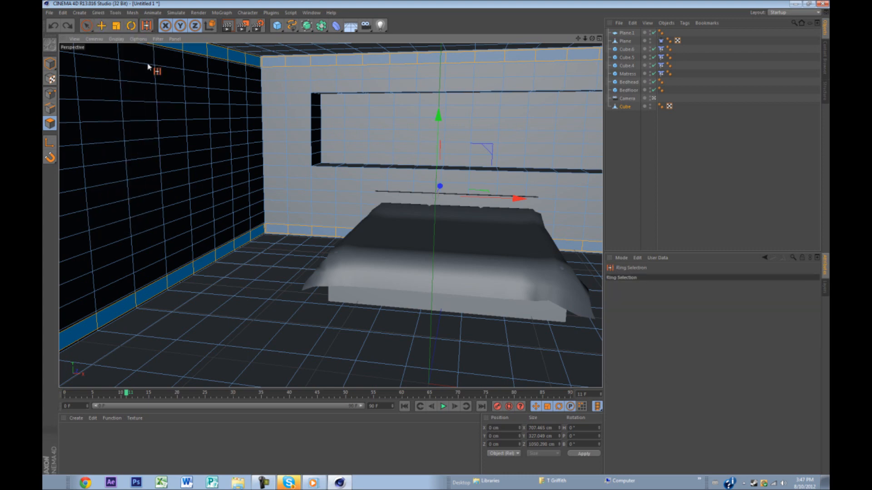
left_click(249, 62)
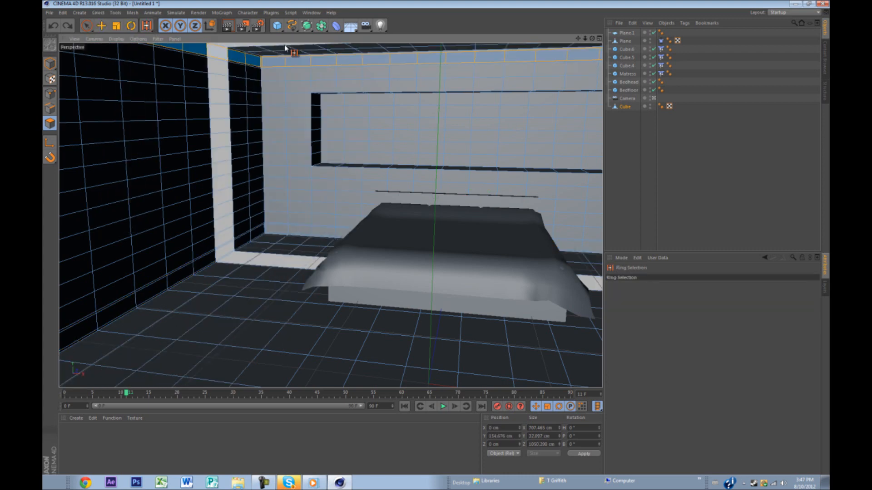
scroll(286, 49, "up", 8)
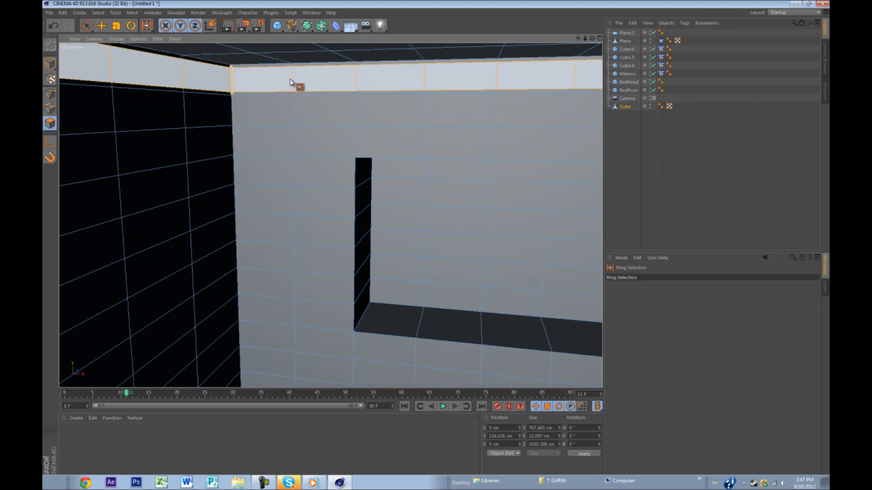
scroll(365, 205, "down", 2)
scroll(365, 206, "down", 3)
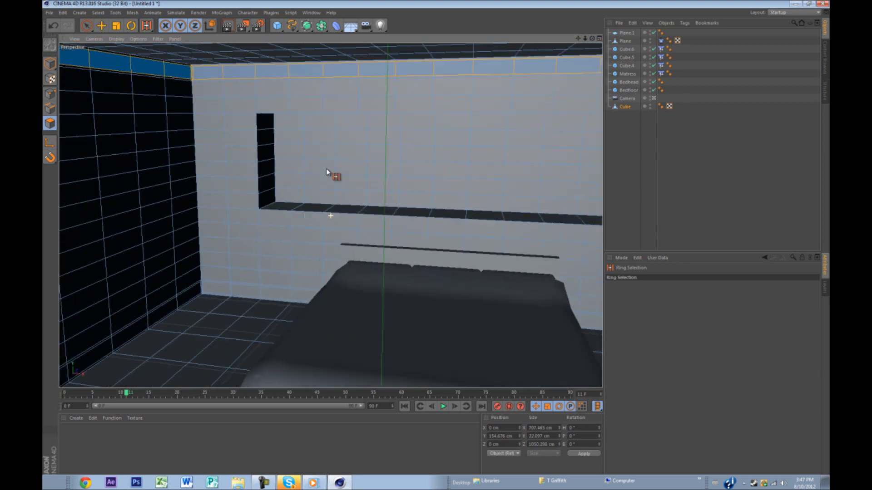
middle_click_drag(326, 169, 361, 190, "alt")
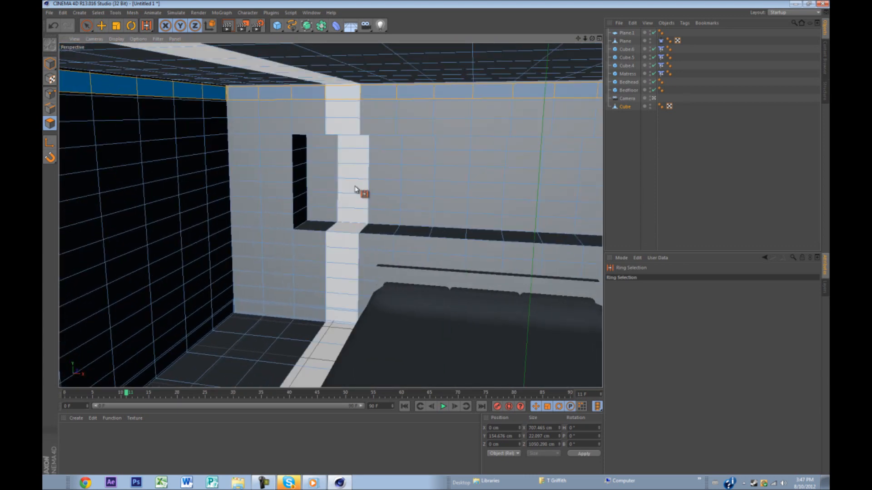
Step: Ring-select the bottom row of the room cube's wall polygons, switch to Bevel and lower the row about 3.6 cm on Y
left_click(625, 107)
middle_click_drag(366, 254, 437, 246, "alt")
scroll(437, 246, "up", 10)
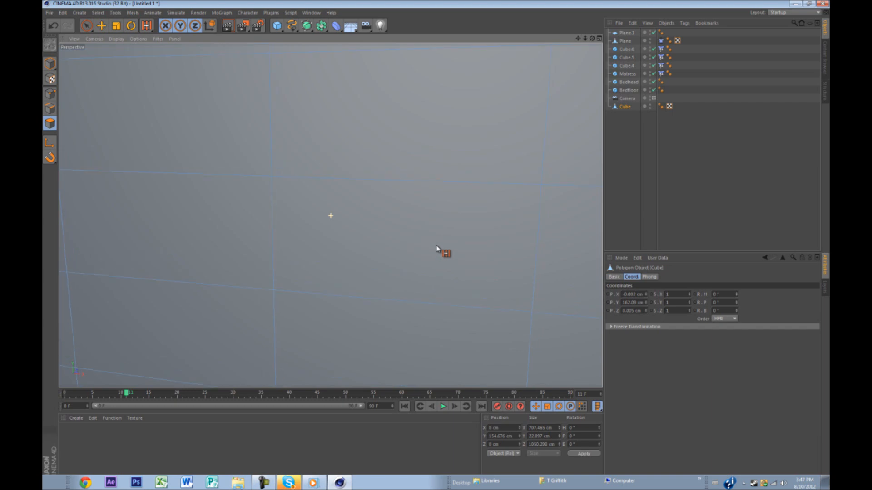
scroll(437, 245, "down", 10)
left_click_drag(293, 181, 278, 62, "alt")
left_click_drag(260, 91, 282, 287)
right_click(281, 288)
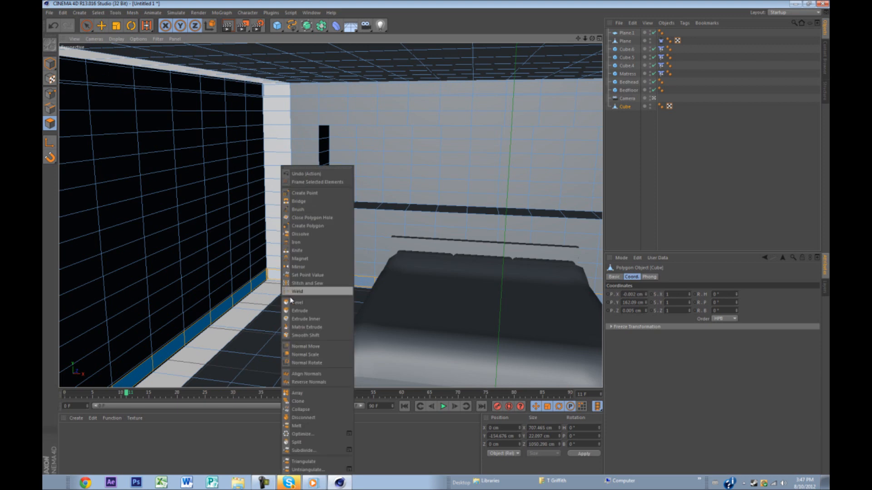
left_click(298, 311)
left_click_drag(456, 306, 229, 286)
right_click(224, 283)
left_click(241, 303)
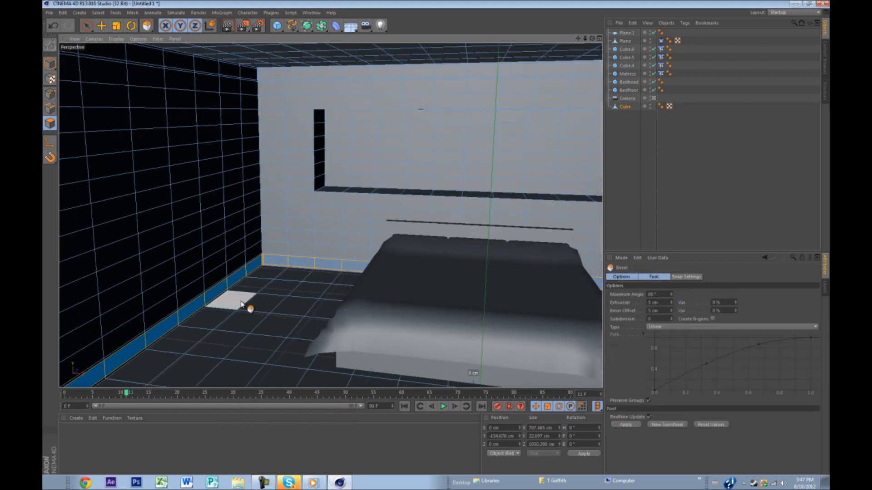
scroll(241, 303, "down", 8)
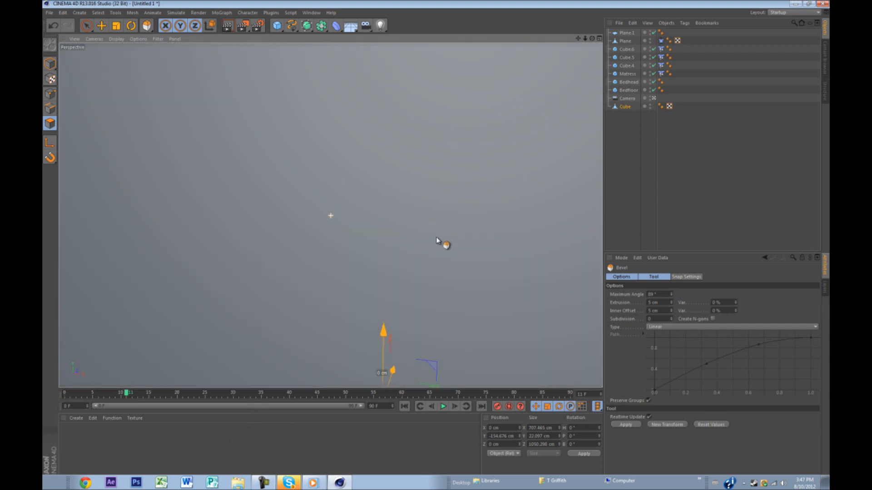
scroll(437, 248, "down", 2)
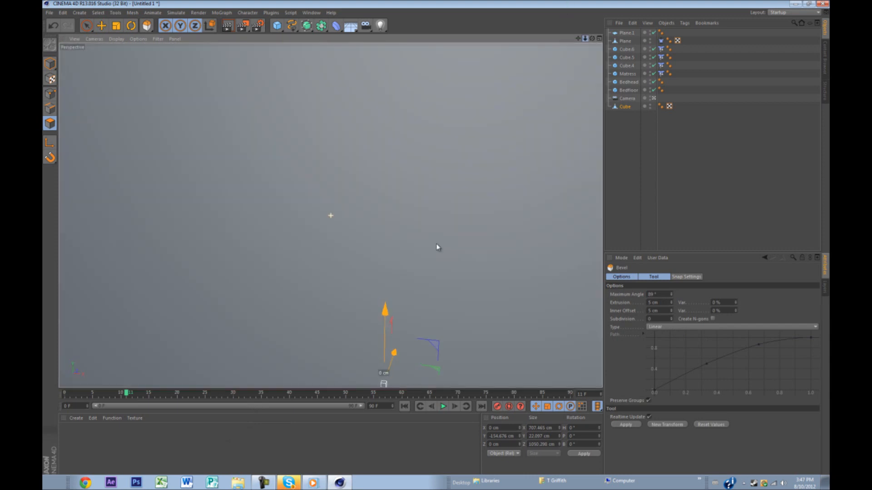
scroll(437, 247, "up", 4)
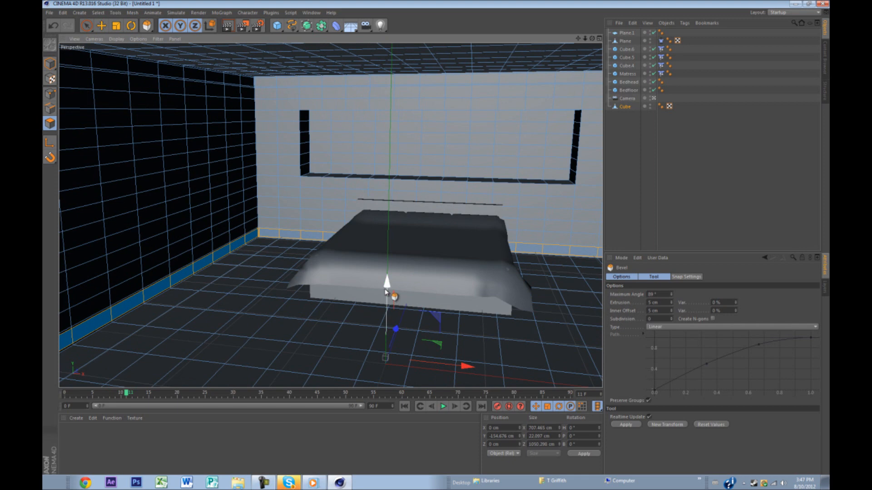
left_click_drag(387, 289, 387, 292)
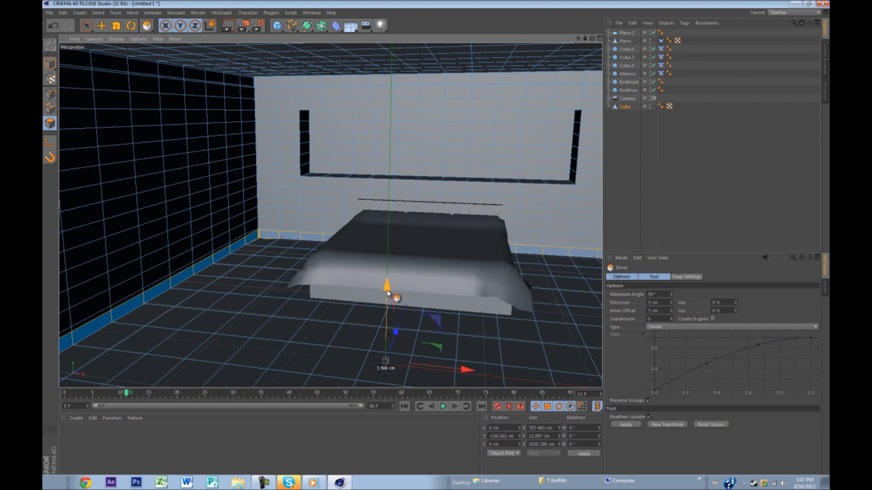
Step: Bevel the bottom row into a narrower strip with an inner offset, followed by a -3.9 cm extrusion with zero inner offset
right_click(184, 296)
left_click(221, 303)
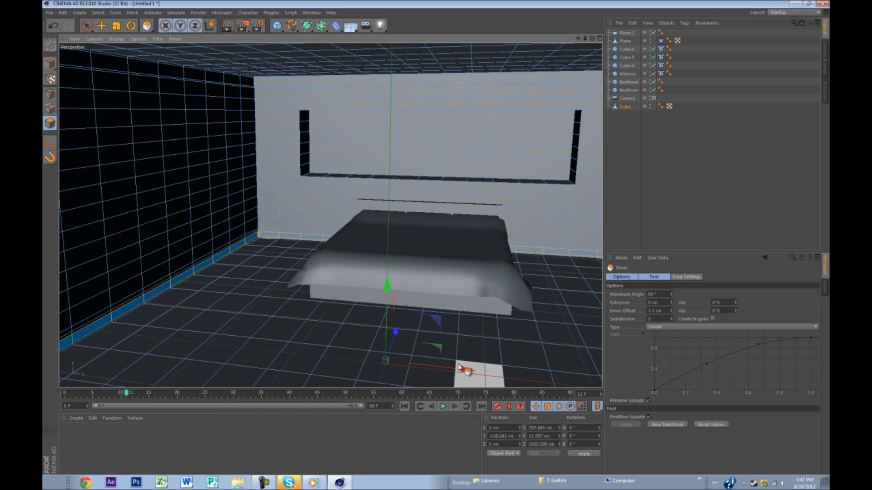
left_click_drag(463, 368, 468, 371)
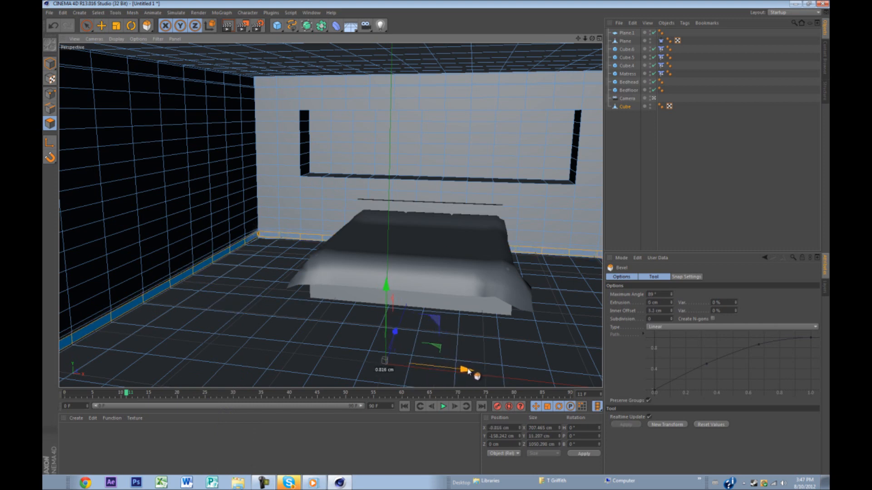
key("ctrl+z")
left_click_drag(435, 250, 436, 250)
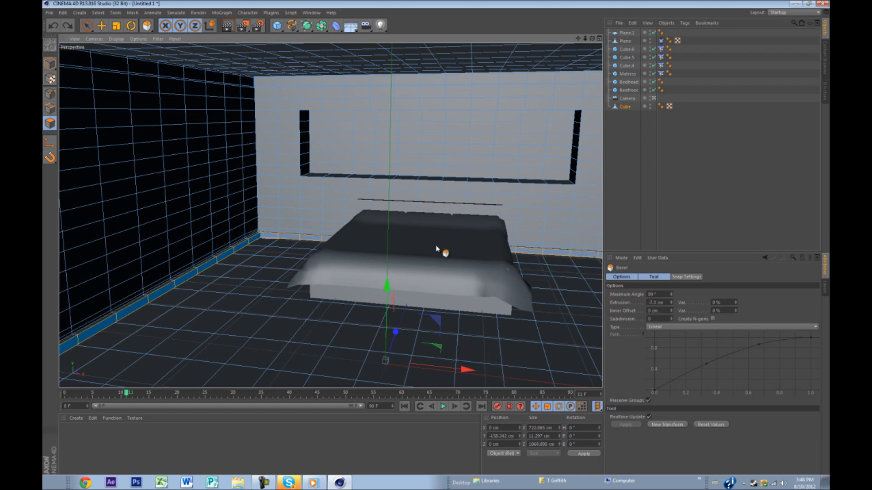
mouse_move(231, 306)
left_mouse_down("alt")
mouse_move(214, 290)
mouse_move(234, 303)
mouse_move(227, 311)
left_mouse_up("alt")
scroll(210, 287, "up", 3)
left_click_drag(299, 239, 236, 273, "alt")
left_click(98, 13)
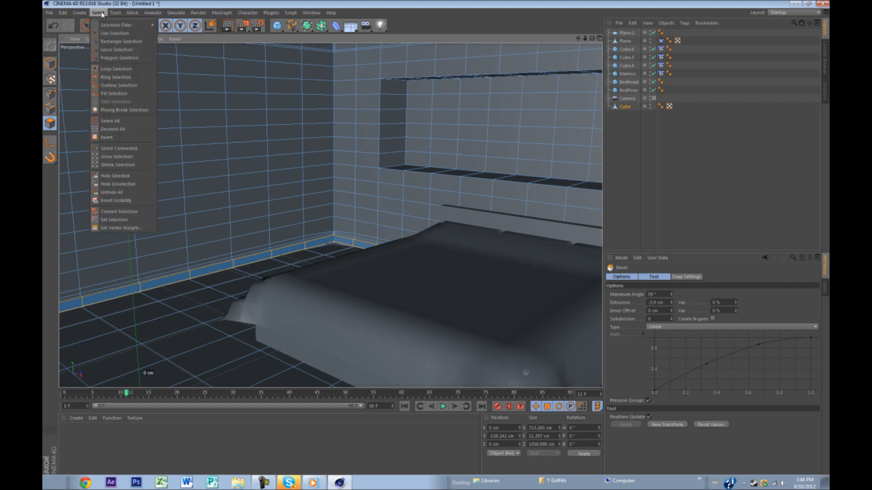
left_click(114, 77)
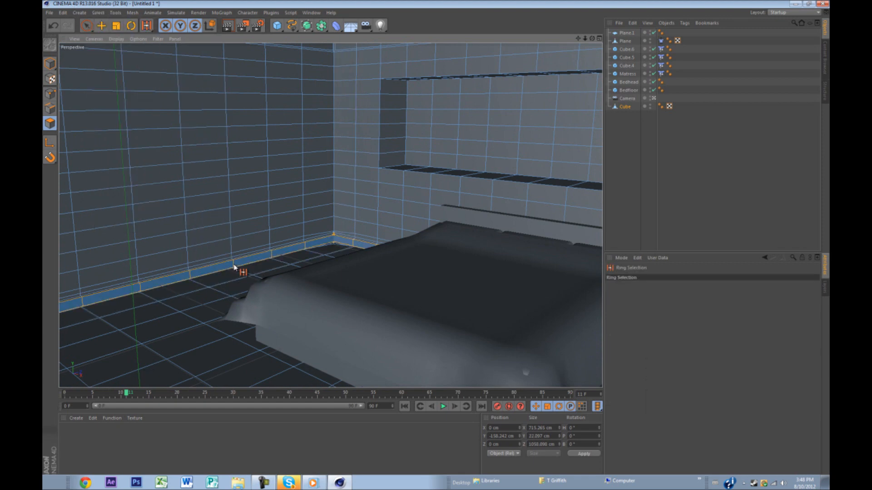
left_click_drag(239, 272, 306, 303, "alt")
Step: Use Live Selection to pick the skirting strip's individual polygons around the room corner, on both the side wall and the back wall
left_click(86, 26)
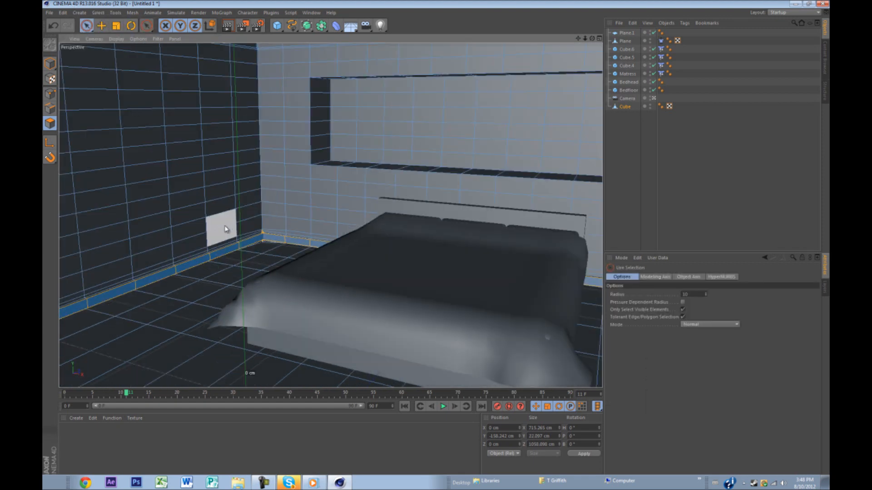
scroll(214, 257, "up", 10)
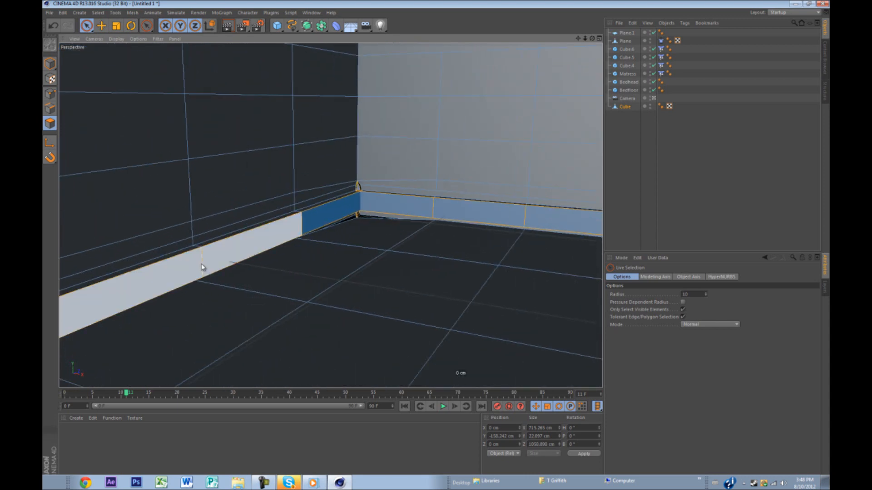
left_click(383, 208)
left_click(334, 212, "shift")
left_click(276, 237, "shift")
left_click(147, 276, "shift")
left_click(494, 220, "shift")
left_click(549, 220, "shift")
Step: Extend the skirting polygon selection along the back wall from the corner up to the bed
left_click_drag(380, 257, 444, 256, "alt")
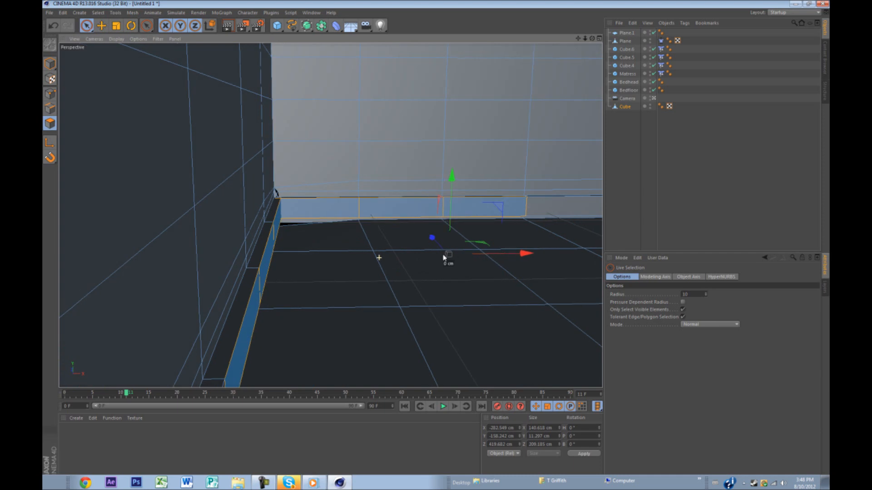
middle_click_drag(444, 256, 212, 252, "alt")
left_click(419, 215, "shift")
left_click(401, 217, "shift")
scroll(446, 233, "down", 10)
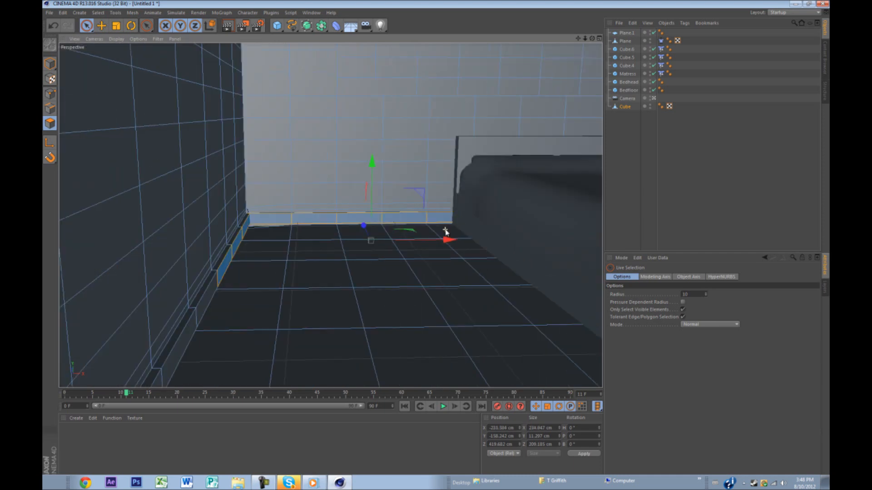
Step: Add the rest of the side wall's skirting polygons to the selection, continuing along the wall to its far corner
left_click_drag(448, 234, 484, 297, "alt")
scroll(303, 202, "down", 8)
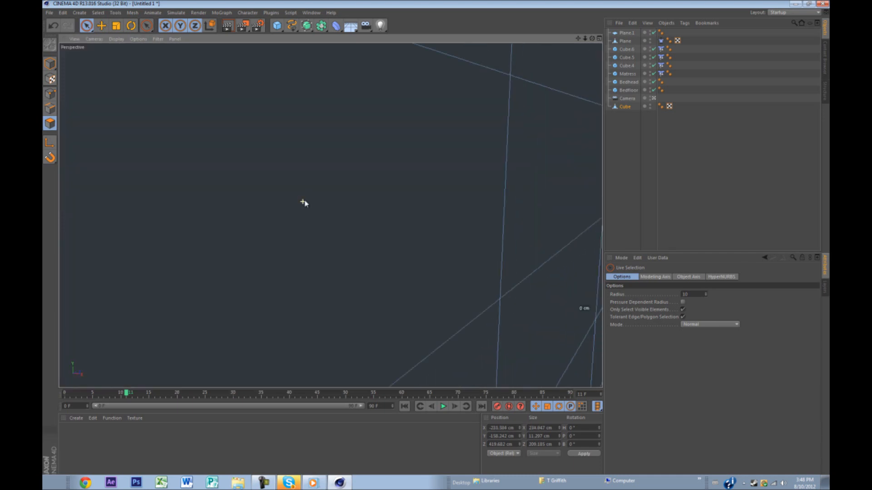
scroll(329, 234, "down", 5)
right_click_drag(415, 245, 161, 132, "alt")
middle_click_drag(343, 282, 330, 154, "alt")
left_click(328, 211, "shift")
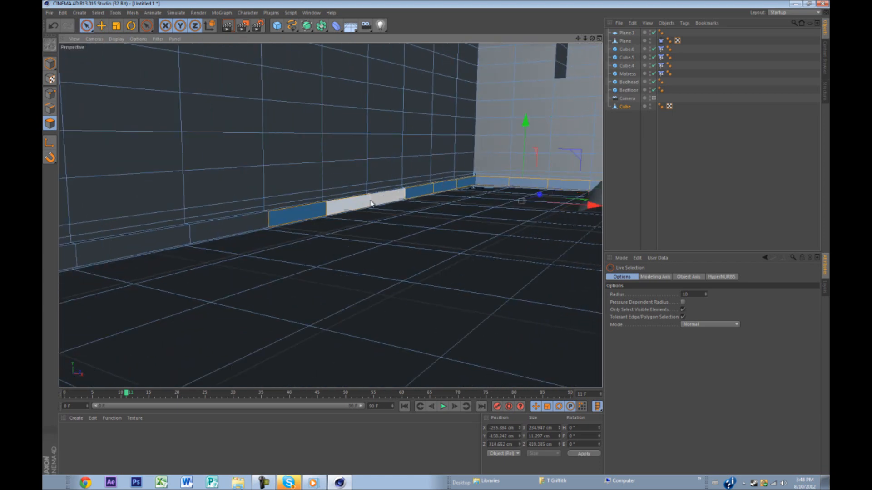
left_click(191, 240, "shift")
scroll(233, 236, "down", 2)
middle_click_drag(234, 236, 422, 210, "alt")
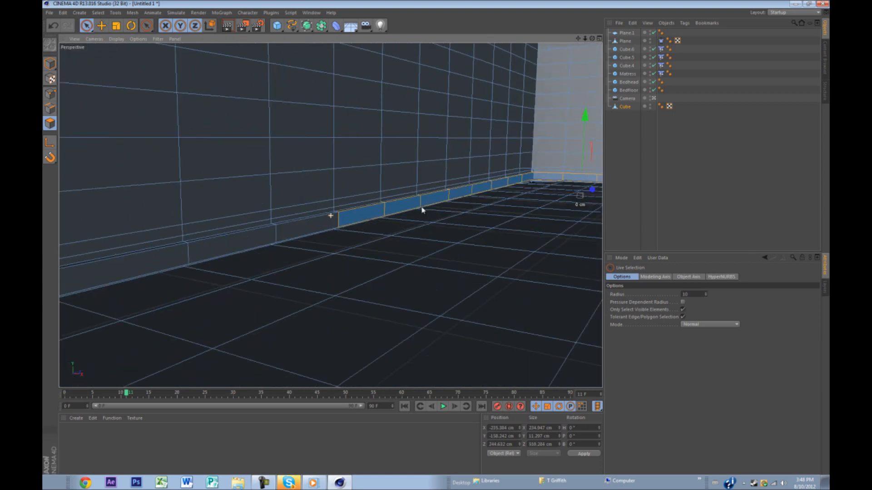
scroll(422, 209, "up", 2)
left_click(151, 263, "shift")
left_click_drag(396, 241, 418, 226, "alt")
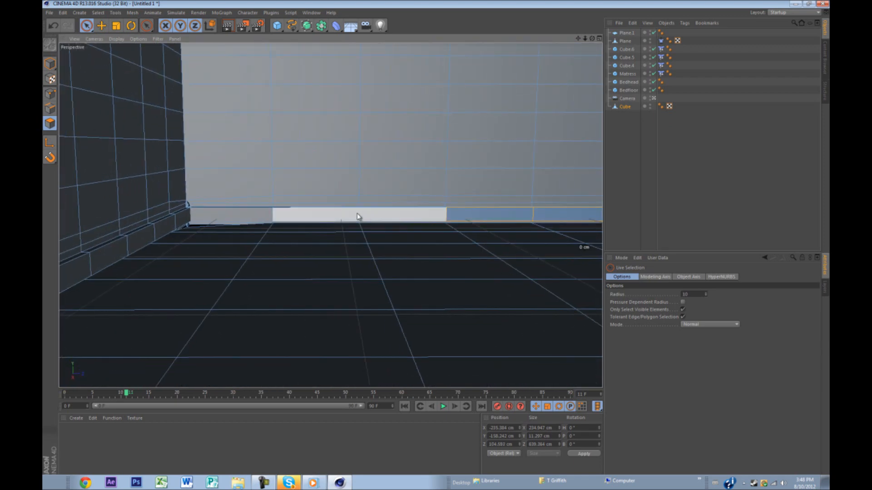
left_click(359, 216, "shift")
Step: Continue the skirting polygon selection around the corner and along the wall opposite the bed's back wall
left_click_drag(180, 225, 307, 198, "alt")
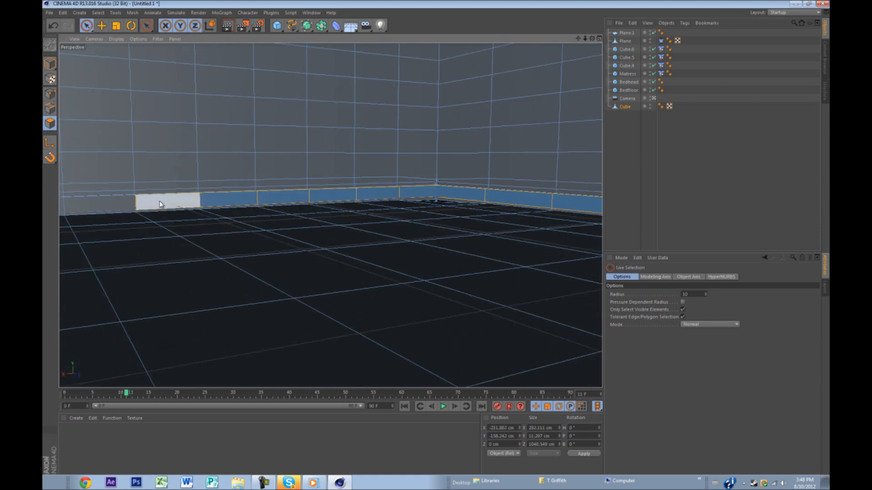
left_click(160, 204, "shift")
left_click_drag(246, 199, 373, 208, "alt")
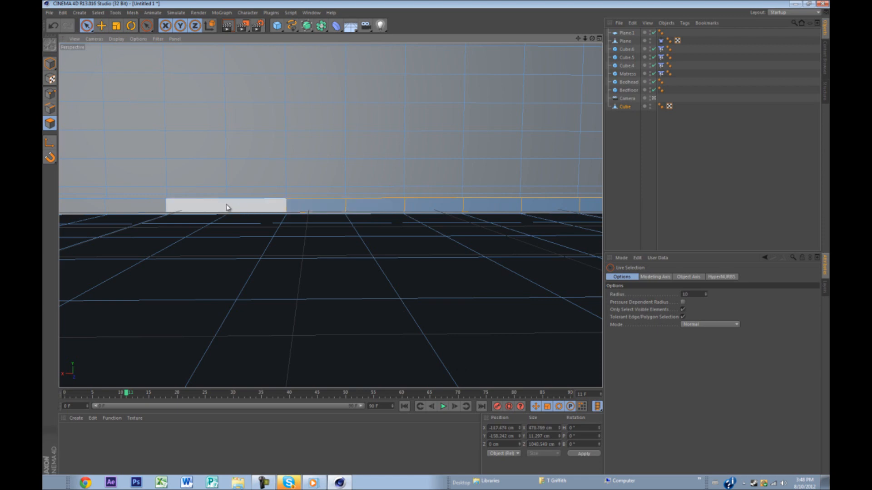
left_click(227, 208, "shift")
left_click_drag(227, 208, 346, 213, "alt")
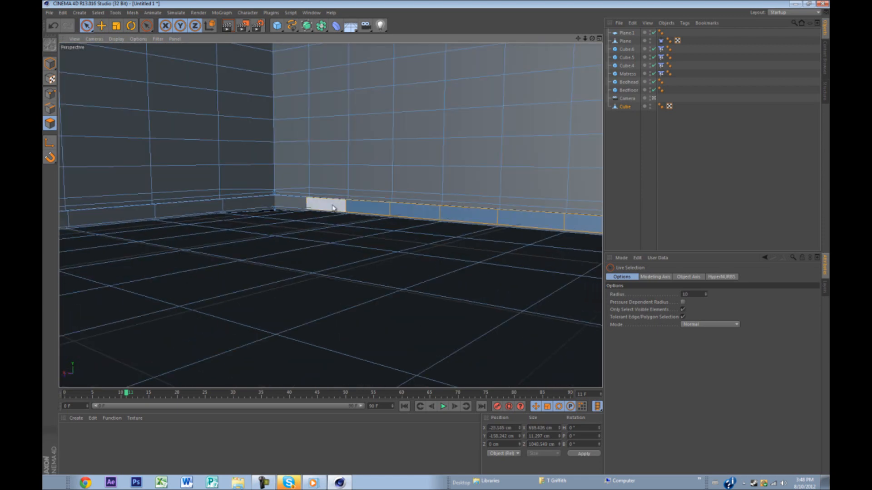
Step: Select the skirting strip polygons along the bottom of the walls around the whole room
left_click_drag(156, 213, 217, 211, "alt")
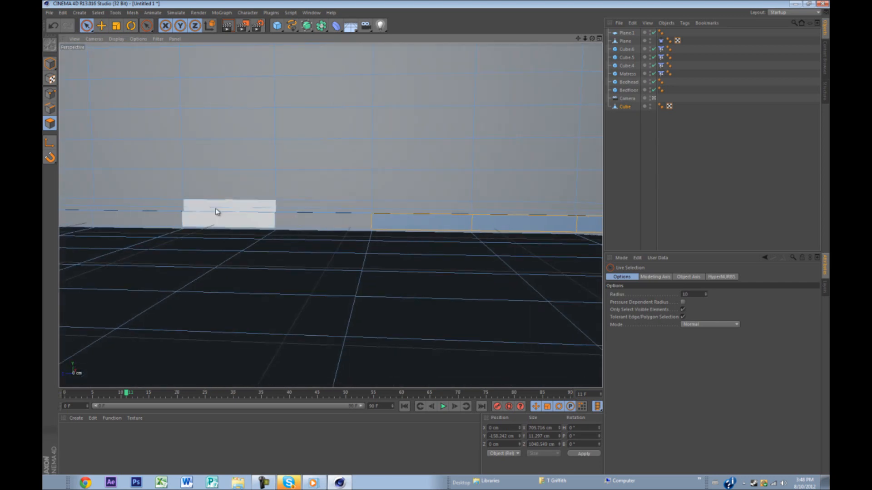
left_click_drag(278, 224, 376, 226, "alt")
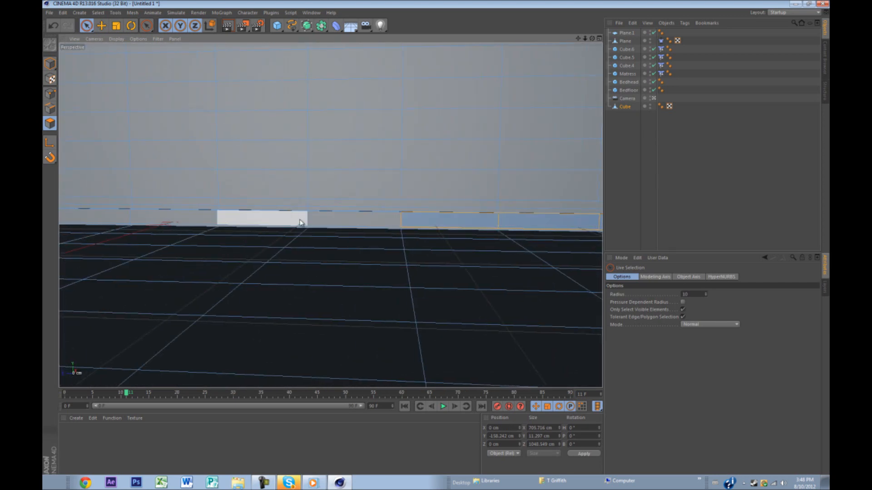
left_click_drag(303, 222, 372, 217, "alt")
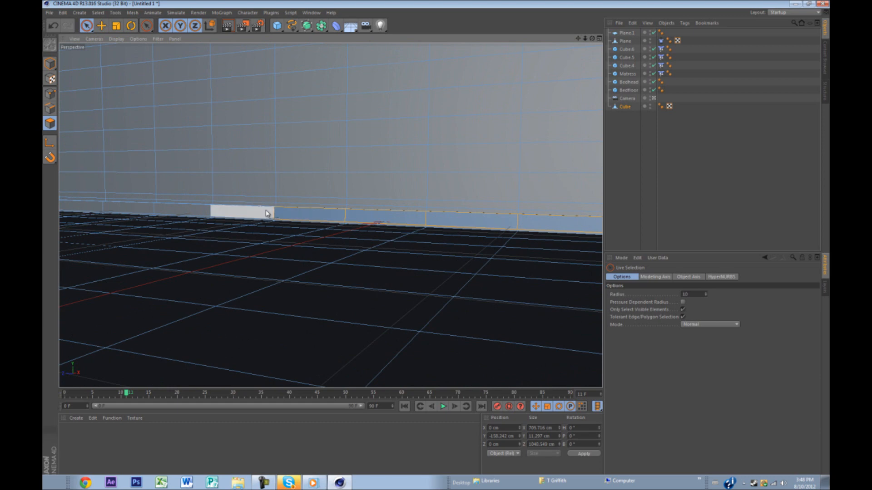
left_click_drag(211, 212, 309, 221, "alt")
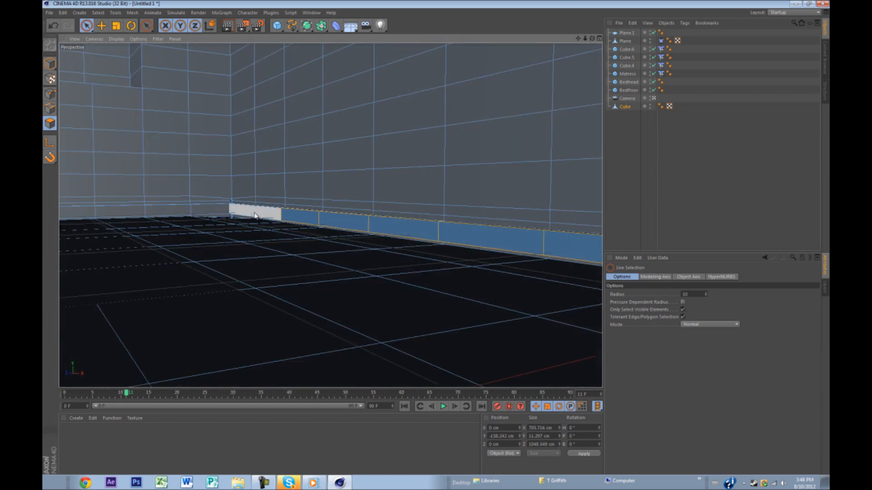
left_click_drag(224, 210, 244, 218, "alt")
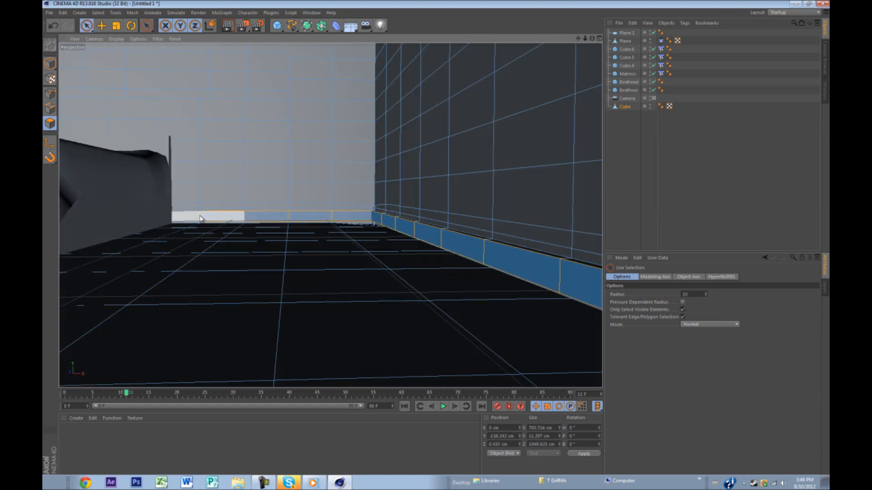
left_click_drag(230, 230, 329, 213, "alt")
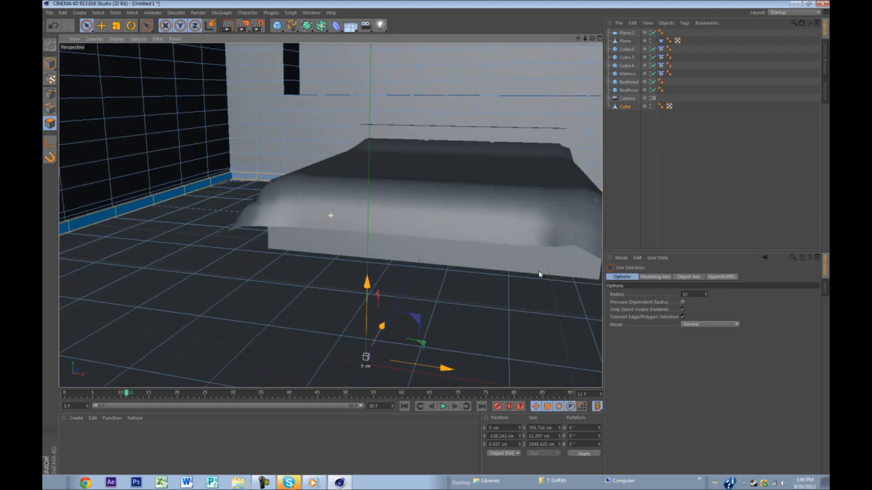
Step: Try an inner extrude on the full skirting selection, and undo it
right_click(300, 217)
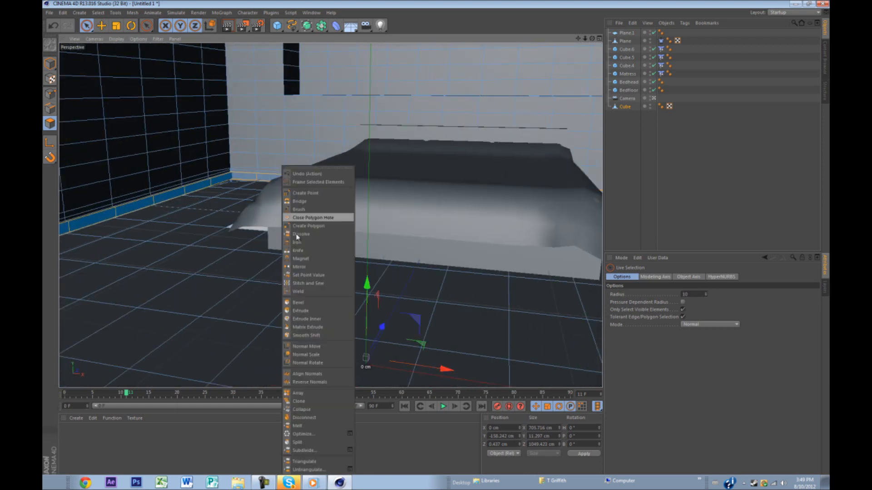
left_click(310, 319)
left_click_drag(317, 315, 304, 241, "alt")
key("ctrl+z")
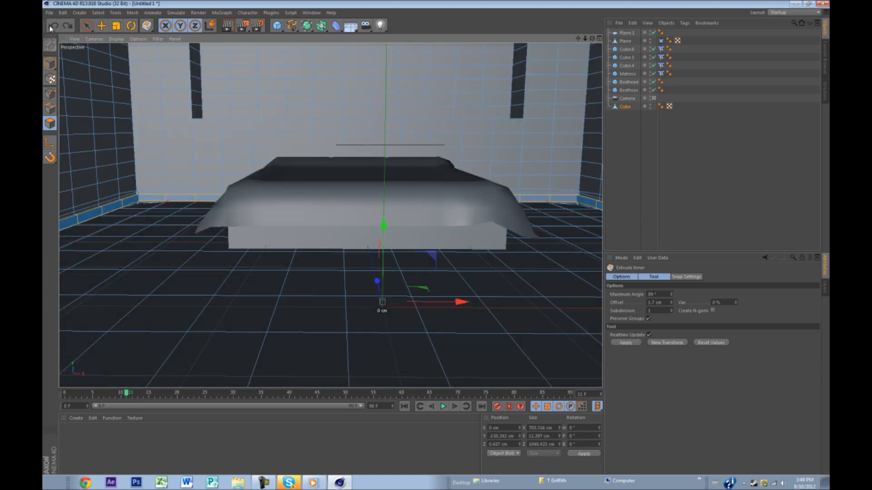
Step: Select only the skirting strip polygons along the wall behind the bed
left_click(88, 28)
left_click(156, 236)
scroll(148, 188, "up", 8)
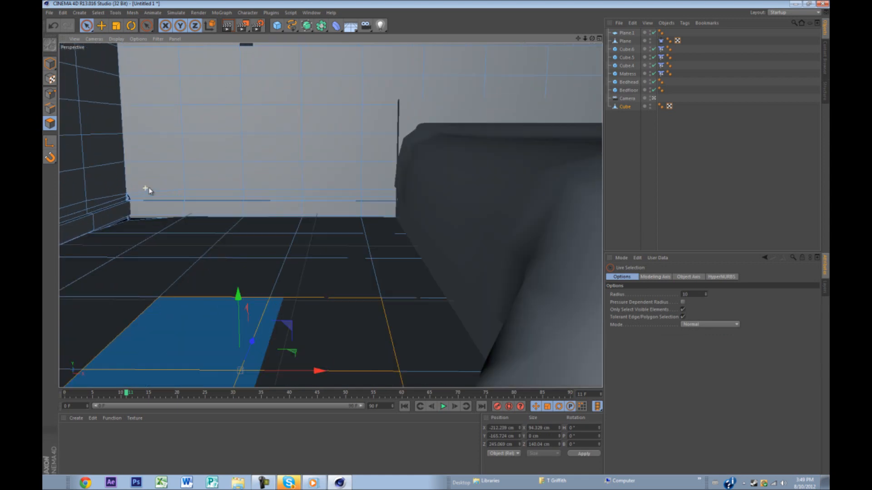
left_click(205, 217)
mouse_move(198, 214)
left_mouse_down()
mouse_move(440, 218)
mouse_move(331, 212)
mouse_move(342, 200)
mouse_move(341, 206)
left_mouse_up()
key("s")
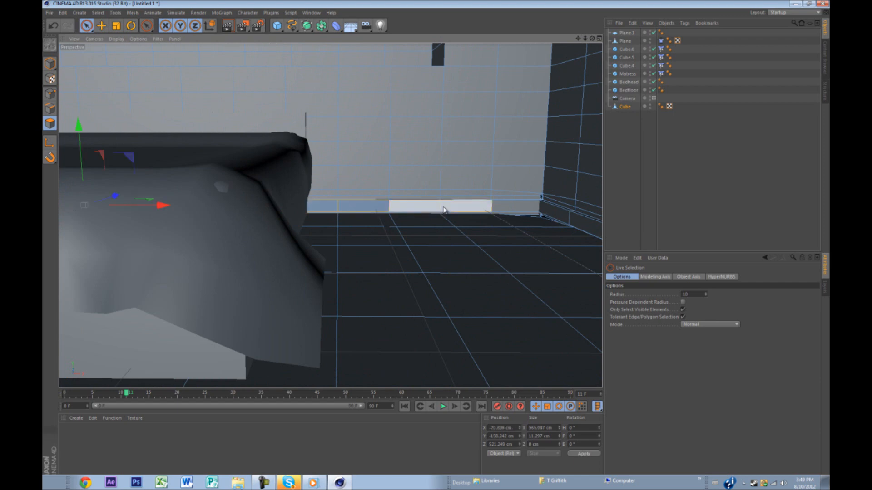
left_click(443, 209, "shift")
Step: Try the Bevel, Extrude and Matrix Extrude tools on the back wall's skirting strip
right_click(482, 280)
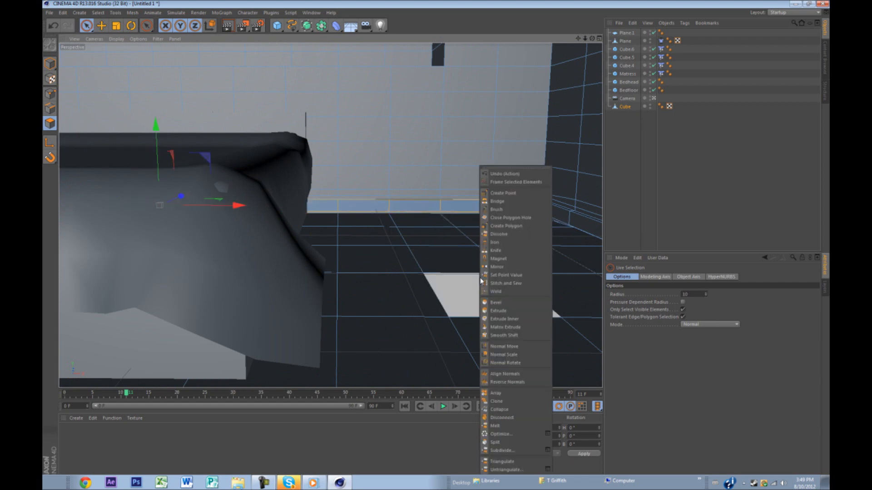
left_click(507, 303)
left_click_drag(507, 303, 436, 312, "alt")
right_click(442, 146)
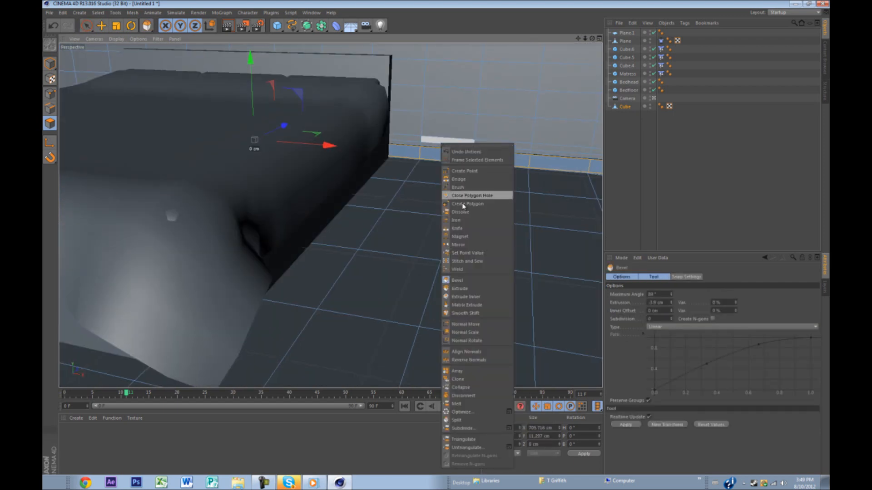
left_click(462, 281)
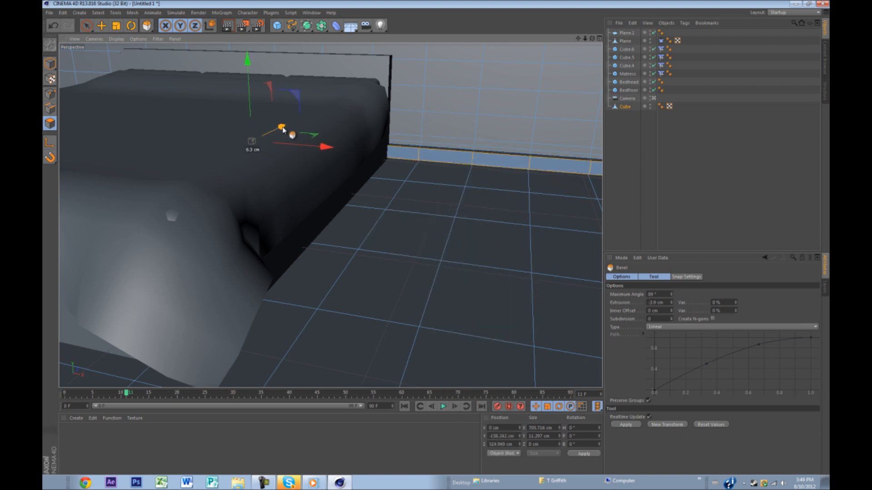
right_click(366, 174)
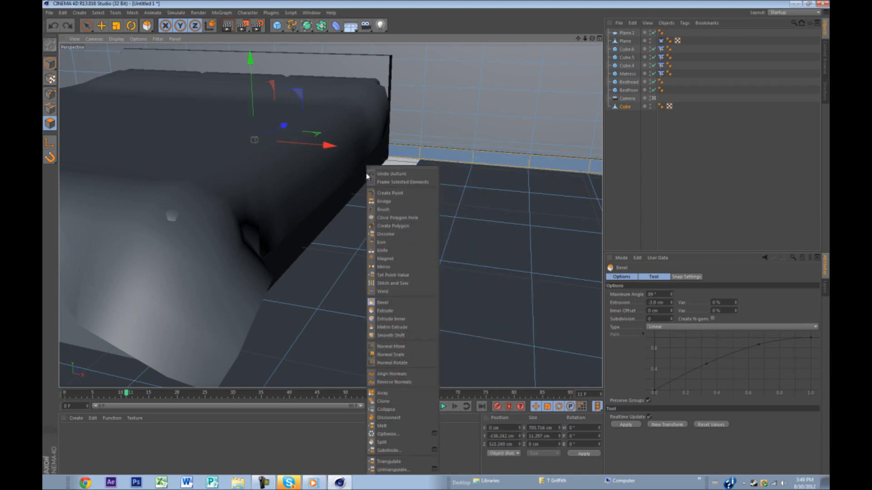
left_click(386, 312)
right_click(393, 318)
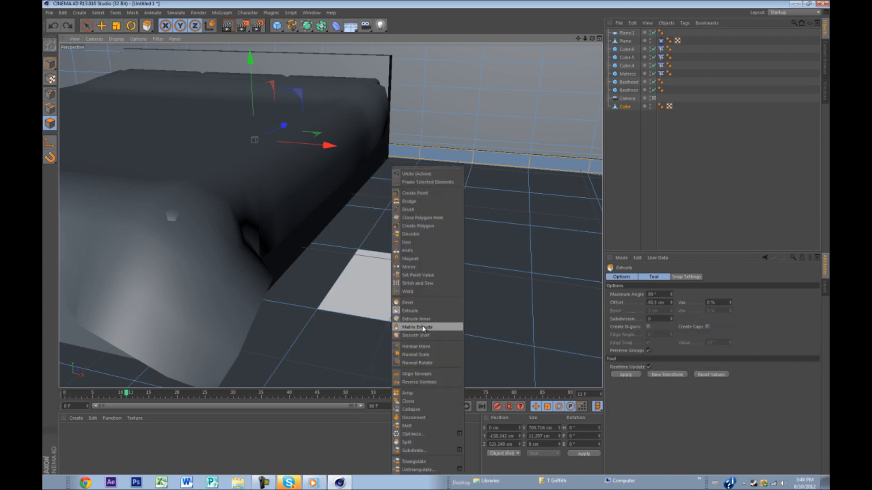
left_click(427, 325)
Step: Inset the back wall's skirting strip with Extrude Inner and move it about 2.9 cm out from the wall
right_click(423, 317)
left_click(434, 318)
left_click_drag(434, 269, 437, 247)
right_click(281, 129)
left_click(313, 264)
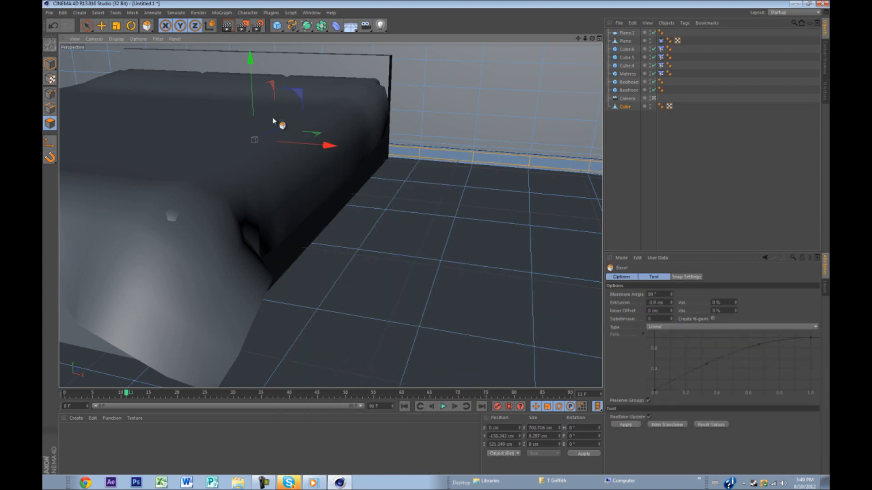
left_click_drag(279, 126, 282, 128)
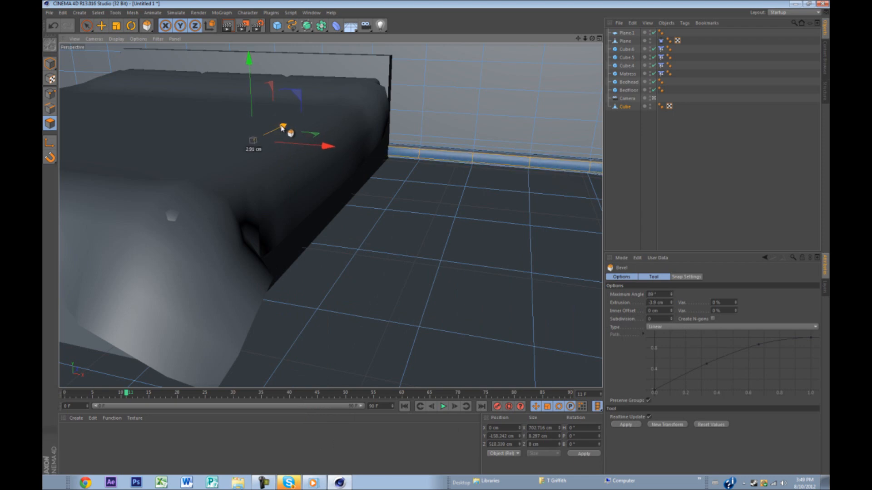
Step: Lower the inset back-wall strip slightly to shape the skirting's sloped upper edge
left_click_drag(528, 248, 438, 249, "alt")
right_click_drag(291, 212, 234, 191, "alt")
left_click_drag(299, 196, 254, 167, "alt")
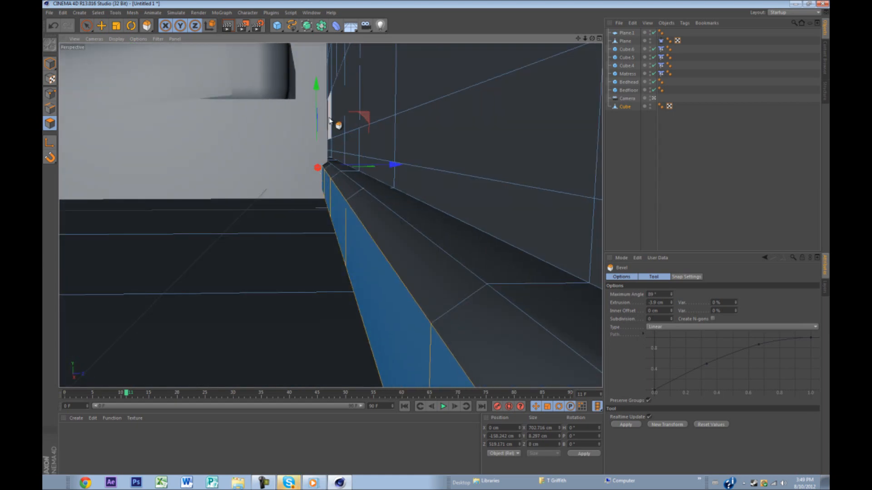
left_click_drag(316, 127, 316, 137)
left_click_drag(255, 212, 316, 220, "alt")
left_click_drag(202, 143, 203, 139)
left_click(297, 224)
left_click_drag(297, 223, 399, 210, "alt")
Step: Select the first skirting strip polygons on the wall right of the bed, starting at the back corner
left_click(87, 31)
scroll(389, 191, "up", 5)
left_click(426, 193, "shift")
scroll(372, 190, "down", 6)
left_click_drag(488, 233, 370, 201, "alt")
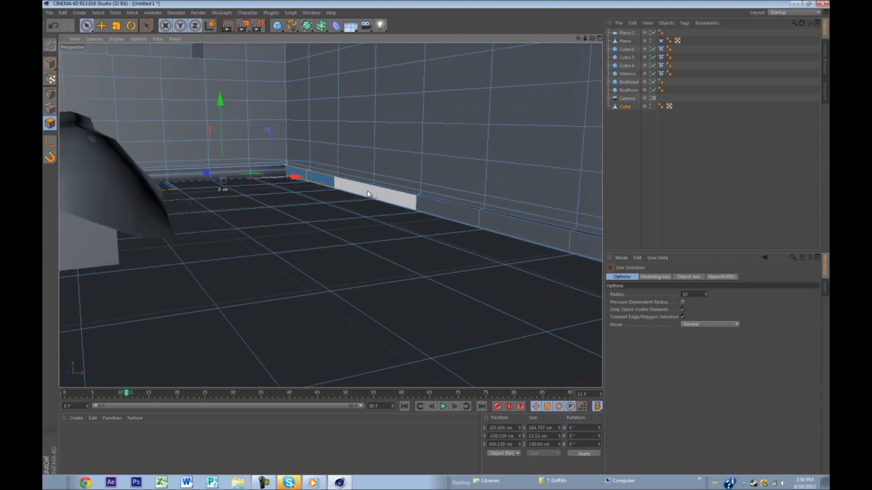
left_click(368, 192, "shift")
left_click(481, 218, "shift")
Step: Extend the polygon selection along the rest of the right wall's skirting strip to the front corner
left_click_drag(455, 235, 534, 258, "alt")
middle_click_drag(534, 259, 186, 225, "alt")
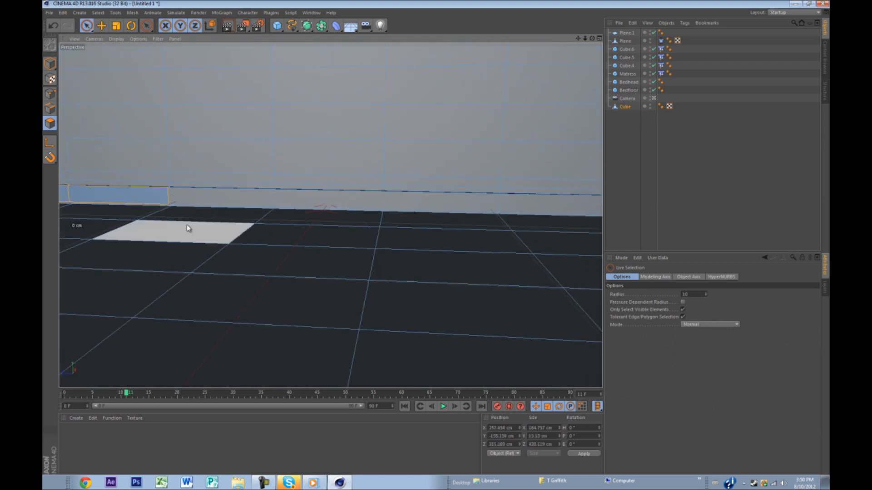
left_click(273, 201, "shift")
left_click(481, 206, "shift")
left_click(540, 206, "shift")
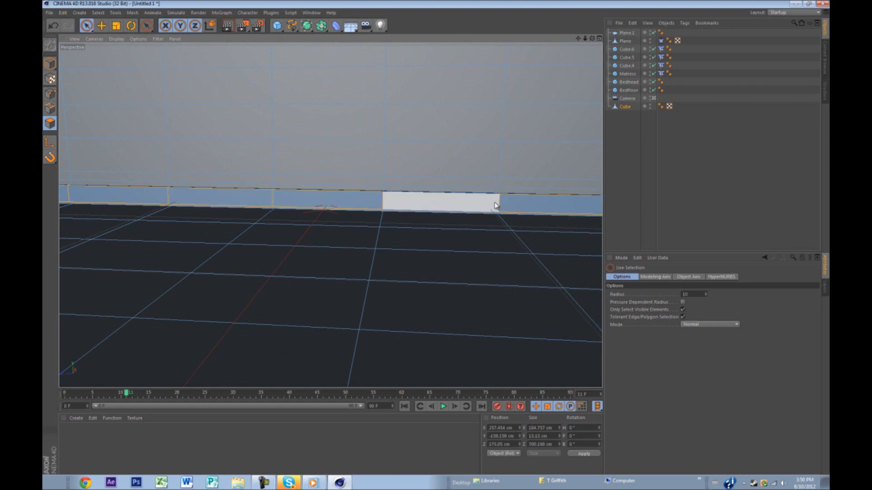
middle_click_drag(529, 214, 436, 249, "alt")
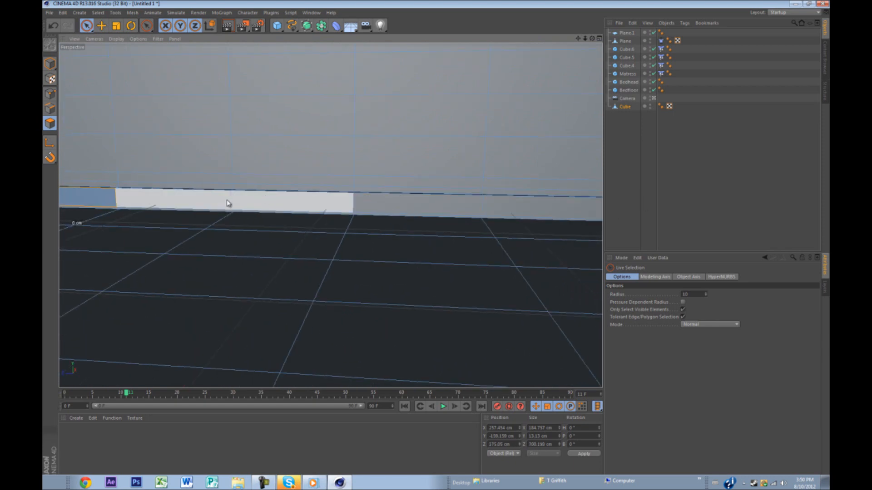
left_click(474, 208, "shift")
left_click(495, 210, "shift")
left_click_drag(473, 207, 291, 199, "alt")
left_click(333, 195, "shift")
Step: Inset the right wall's skirting strip with Extrude Inner, move it slightly out from the wall and lower it about 4 cm
right_click(335, 195)
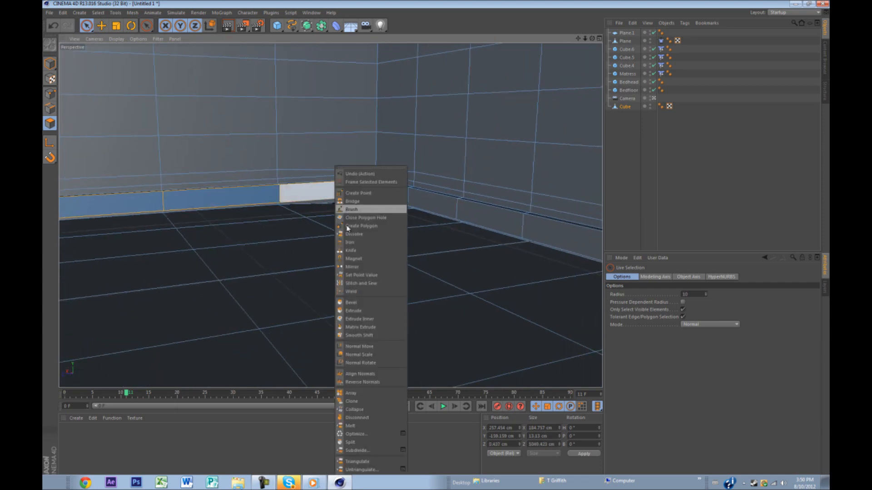
left_click(363, 319)
right_click(436, 249)
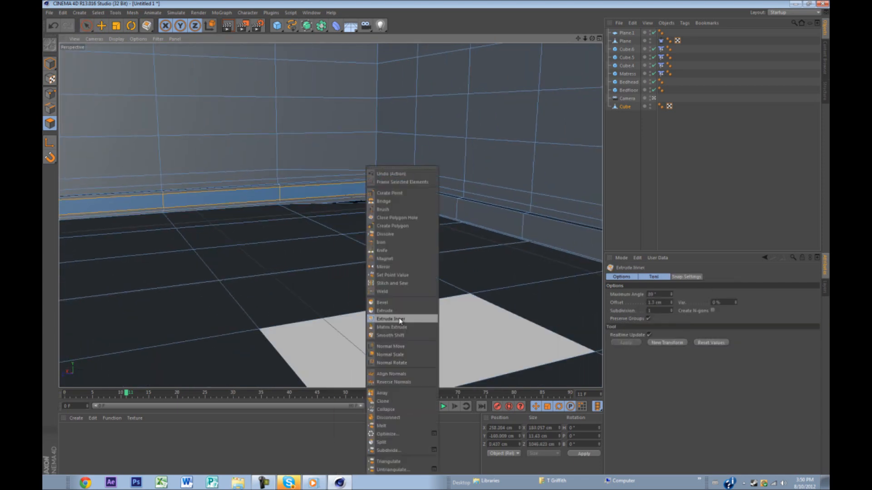
left_click(395, 302)
left_click_drag(399, 305, 227, 210, "alt")
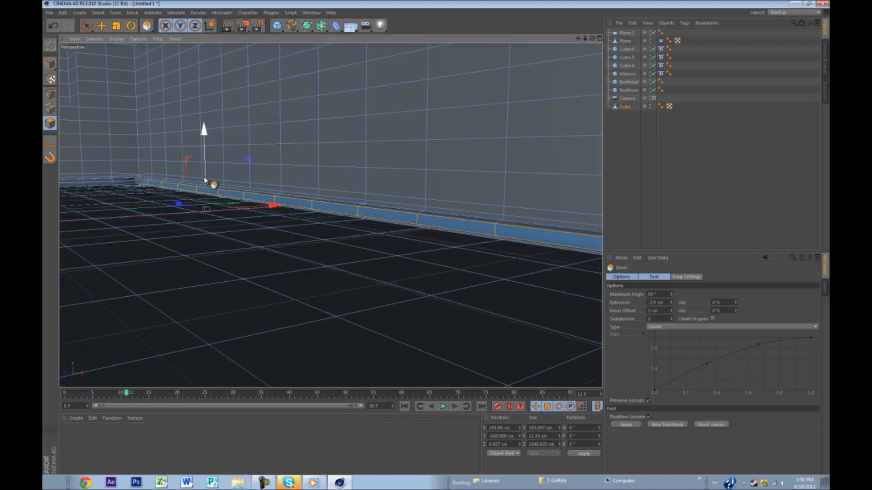
left_click_drag(204, 180, 204, 185)
Step: Select the first skirting strip polygons on the wall left of the bed, starting at the front corner
left_click_drag(239, 261, 443, 167, "alt")
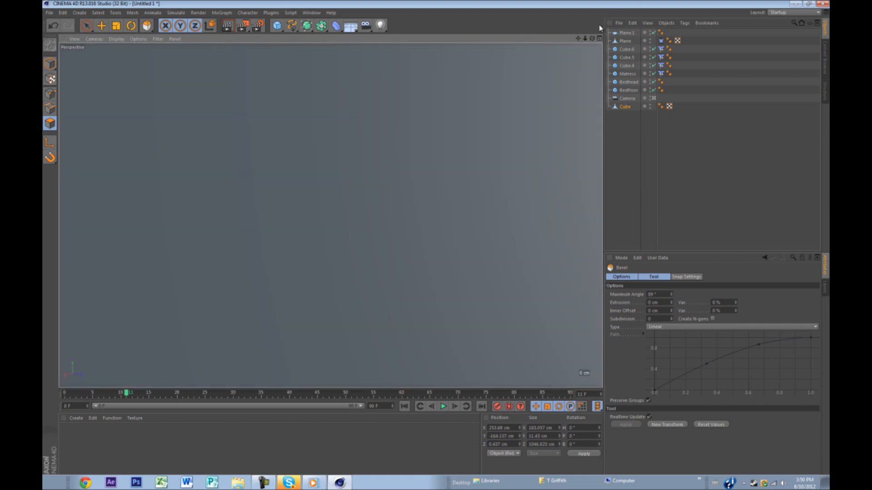
left_click_drag(437, 244, 437, 236, "alt")
scroll(444, 185, "up", 5)
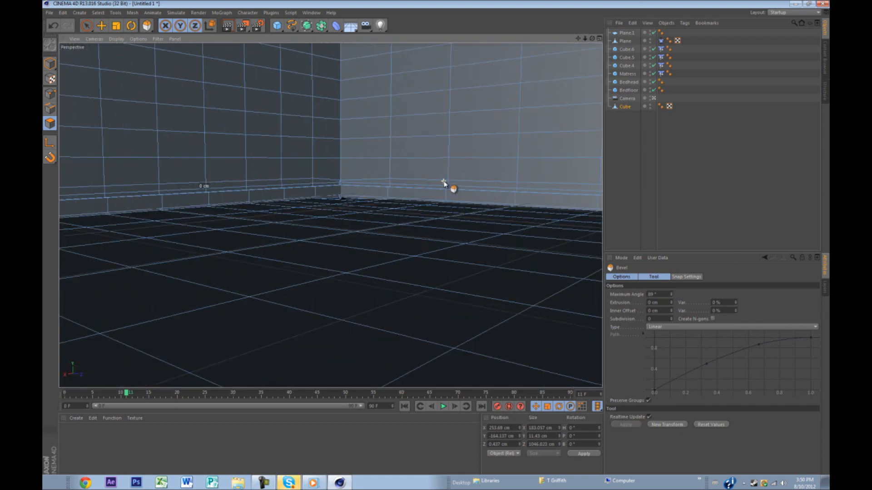
left_click(87, 26)
left_click_drag(272, 241, 325, 239, "alt")
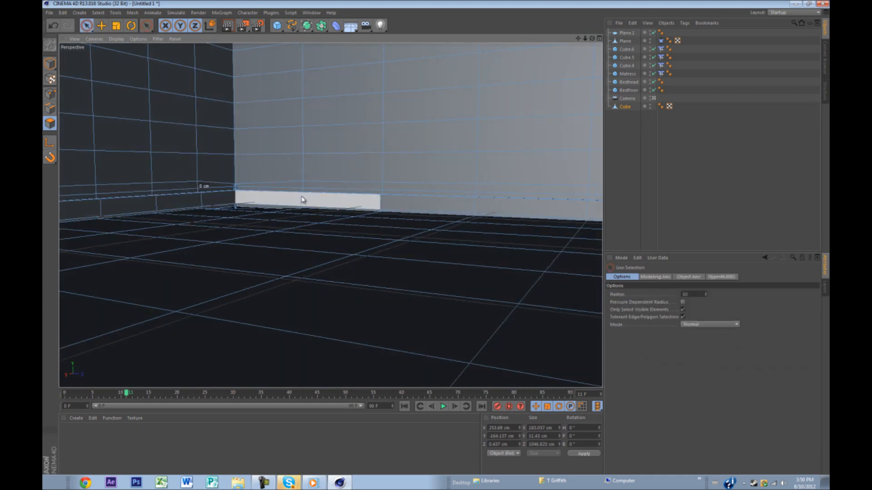
left_click(302, 198)
left_click(473, 205, "shift")
left_click(420, 204)
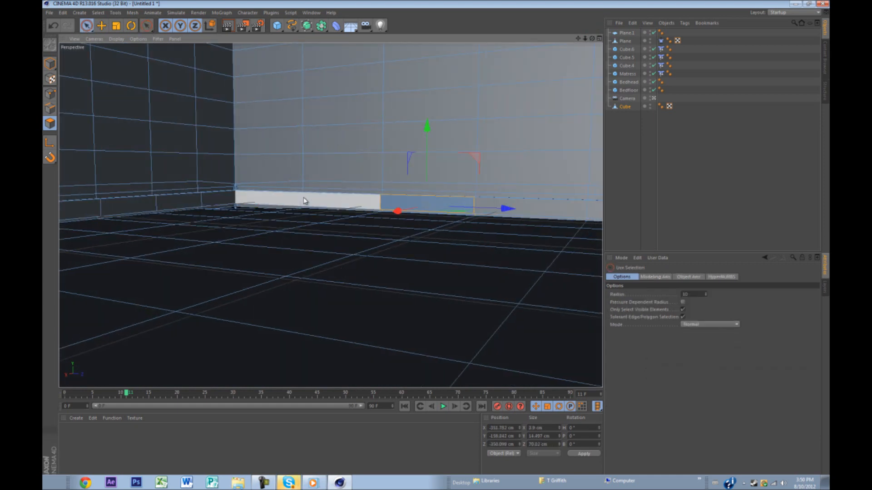
left_click(304, 198)
left_click(473, 204, "shift")
left_click_drag(344, 229, 396, 229, "alt")
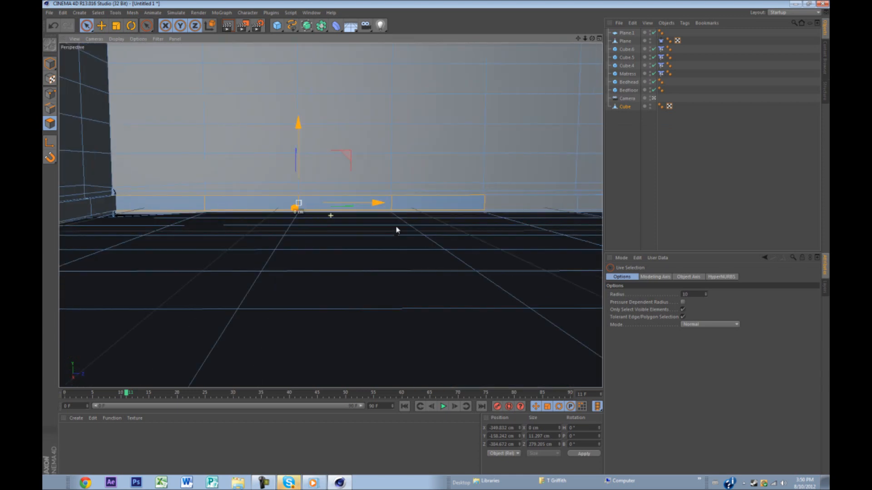
Step: Add the remaining left-wall skirting polygons to the selection, up to the back corner
middle_click_drag(396, 229, 158, 242, "alt")
left_click(392, 214, "shift")
left_click_drag(363, 240, 381, 239, "alt")
middle_click_drag(380, 239, 164, 263, "alt")
left_click(348, 233, "shift")
scroll(524, 237, "up", 3)
middle_click_drag(522, 237, 289, 240, "alt")
left_click(274, 232, "shift")
left_click_drag(275, 232, 340, 258, "alt")
left_click(376, 205, "shift")
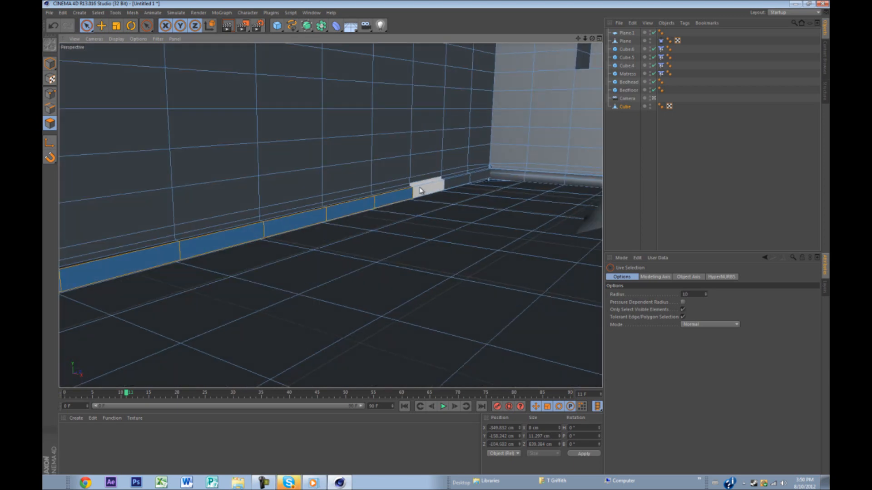
left_click_drag(376, 204, 383, 202, "alt")
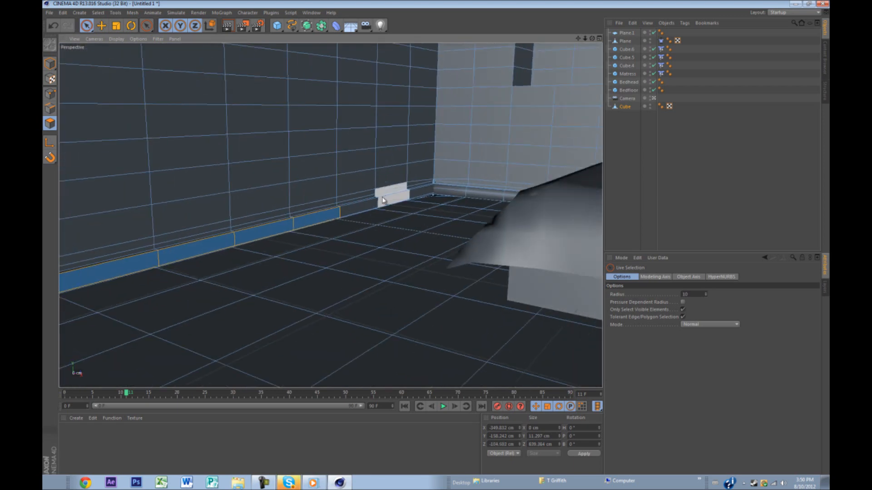
left_click(421, 196, "shift")
Step: Inset the left wall's skirting strip with Extrude Inner, then move it out from the wall and slightly down
right_click(434, 202)
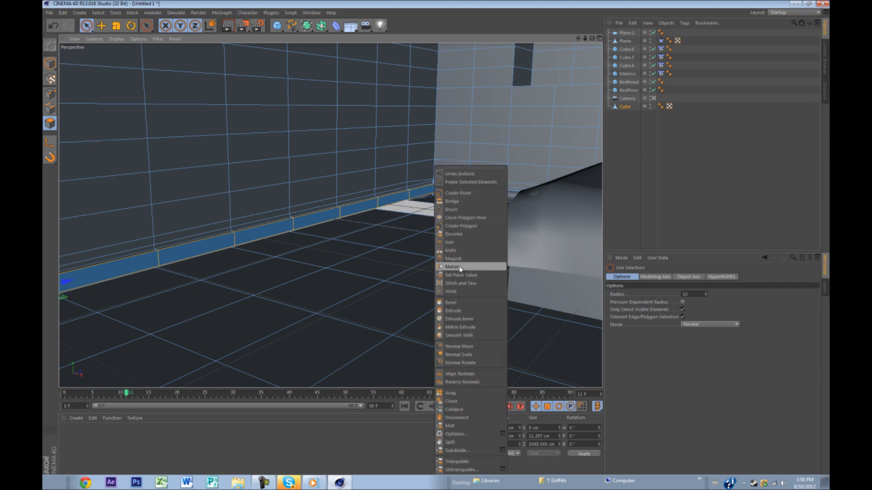
left_click(461, 320)
right_click(440, 247)
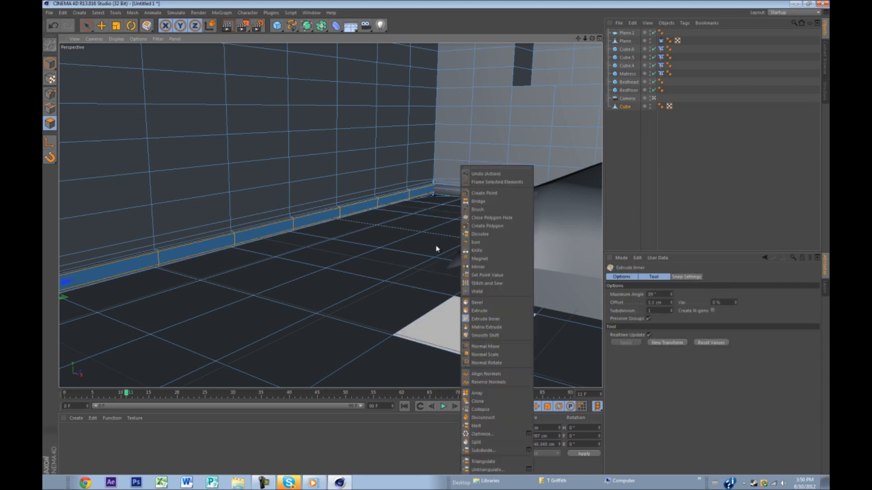
left_click(454, 310)
middle_click_drag(223, 298, 312, 291, "alt")
left_click_drag(126, 311, 130, 314)
left_click_drag(86, 272, 85, 275)
left_click(291, 321)
left_click_drag(239, 336, 303, 324, "alt")
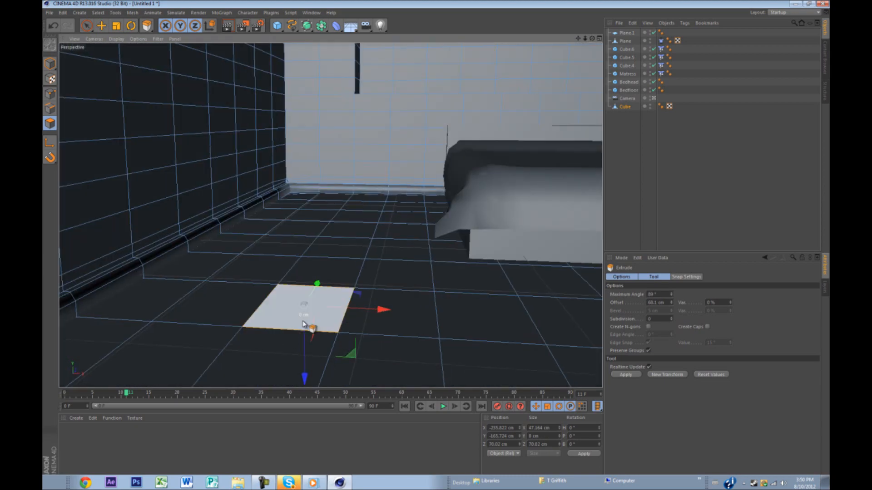
Step: Select the first polygons of the top row on the wall left of the bed, starting at the back corner with Live Selection
middle_click_drag(302, 324, 231, 327, "alt")
scroll(240, 318, "down", 5)
middle_click_drag(253, 296, 289, 354, "alt")
left_click_drag(289, 356, 275, 293, "alt")
middle_click_drag(275, 292, 289, 326, "alt")
scroll(312, 115, "up", 3)
middle_click_drag(312, 115, 334, 127, "alt")
left_click_drag(322, 124, 245, 119, "alt")
left_click(87, 25)
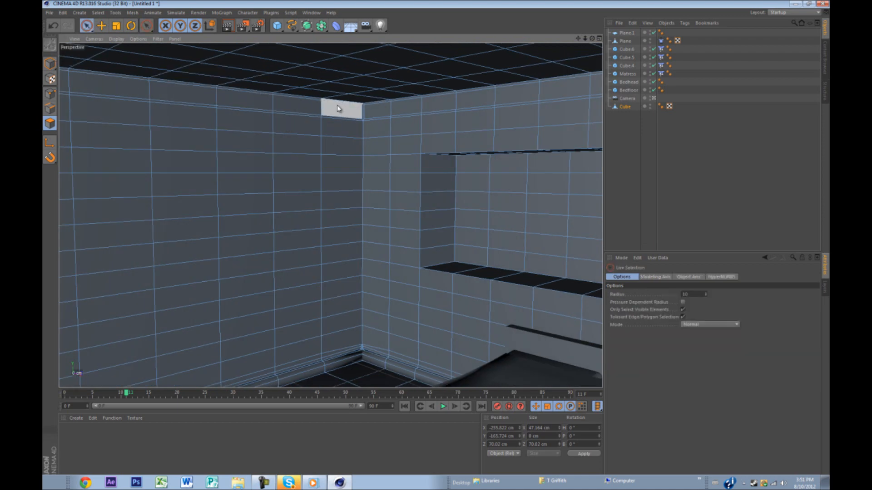
left_click(322, 107)
left_click(215, 98, "shift")
middle_click_drag(214, 99, 365, 121, "alt")
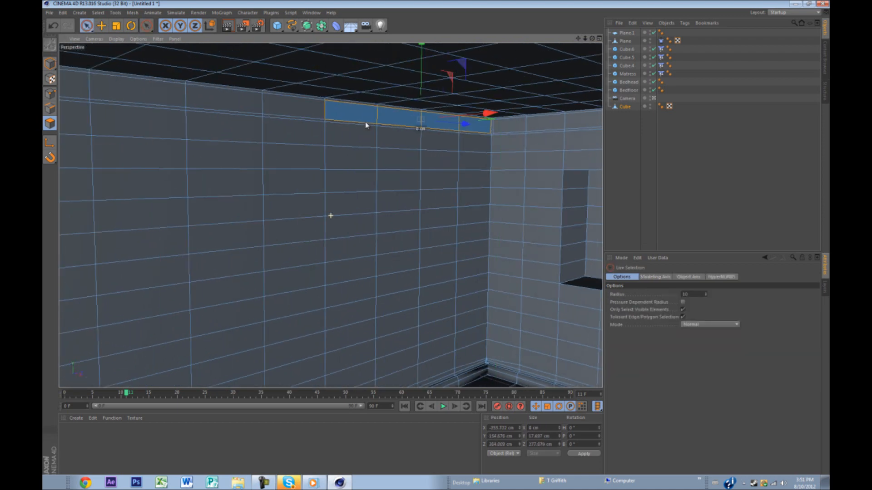
left_click(261, 108, "shift")
Step: Add the remaining top-row polygons of the left wall to the selection, up to the front corner
middle_click_drag(261, 110, 382, 148, "alt")
left_click_drag(381, 148, 364, 139, "alt")
middle_click_drag(364, 140, 428, 141, "alt")
left_click(366, 135, "shift")
left_click(200, 135, "shift")
middle_click_drag(200, 135, 392, 142, "alt")
left_click(392, 141, "shift")
left_click(331, 138, "shift")
left_click(224, 142, "shift")
left_click(142, 143, "shift")
middle_click_drag(142, 142, 403, 158, "alt")
left_click(316, 156, "shift")
Step: Inset the left wall's selected ceiling strip slightly with Extrude Inner
middle_click_drag(404, 191, 271, 184, "alt")
right_click(286, 185)
left_click(329, 320)
left_click_drag(437, 248, 426, 249)
Step: Move the left wall's inset ceiling strip about 5 cm out from the wall and raise it about 4 cm
right_click(347, 317)
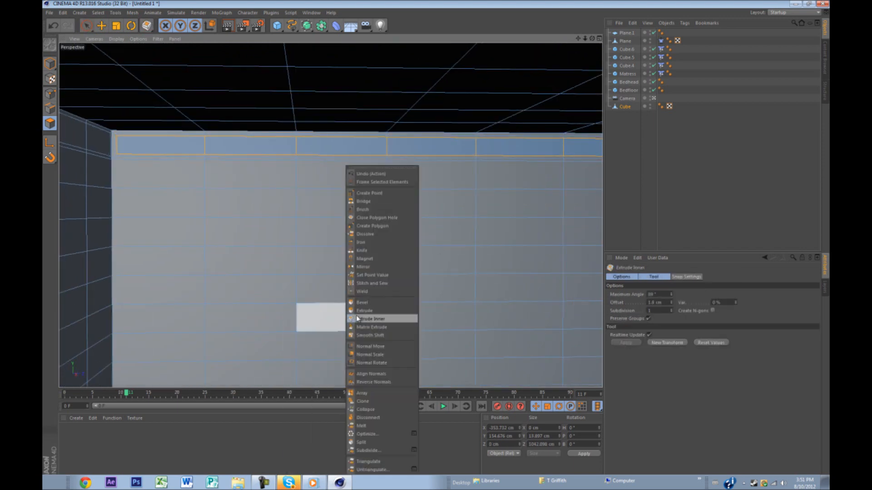
left_click(356, 312)
left_click_drag(356, 312, 314, 298, "alt")
middle_click_drag(314, 298, 227, 298, "alt")
right_click(441, 227)
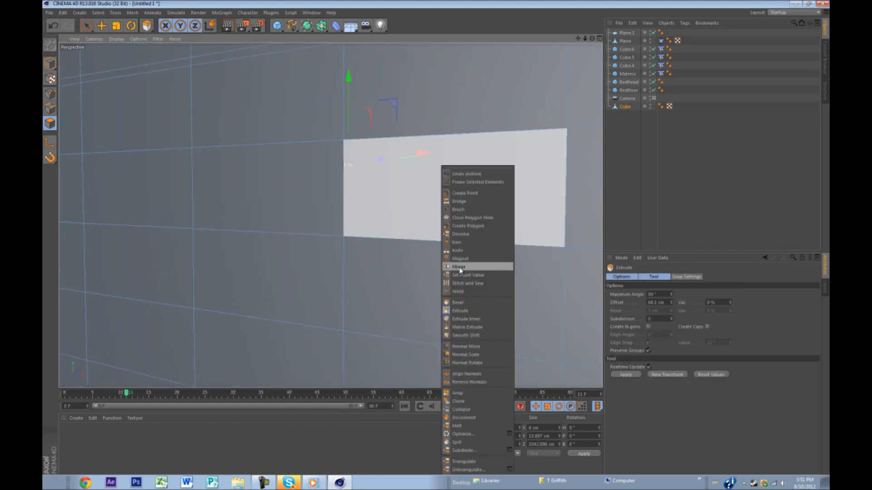
left_click(472, 303)
scroll(491, 186, "up", 5)
scroll(491, 186, "up", 2)
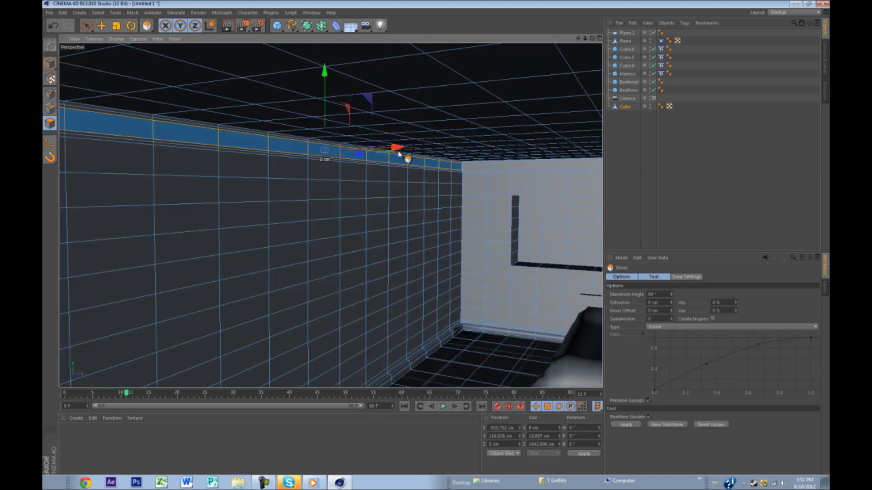
scroll(395, 153, "up", 2)
left_click_drag(371, 149, 382, 151)
left_click_drag(302, 116, 306, 111)
Step: Select the first top-row polygons on the window wall behind the bed, starting at its left corner
middle_click_drag(362, 171, 296, 150, "alt")
left_click_drag(296, 151, 388, 162, "alt")
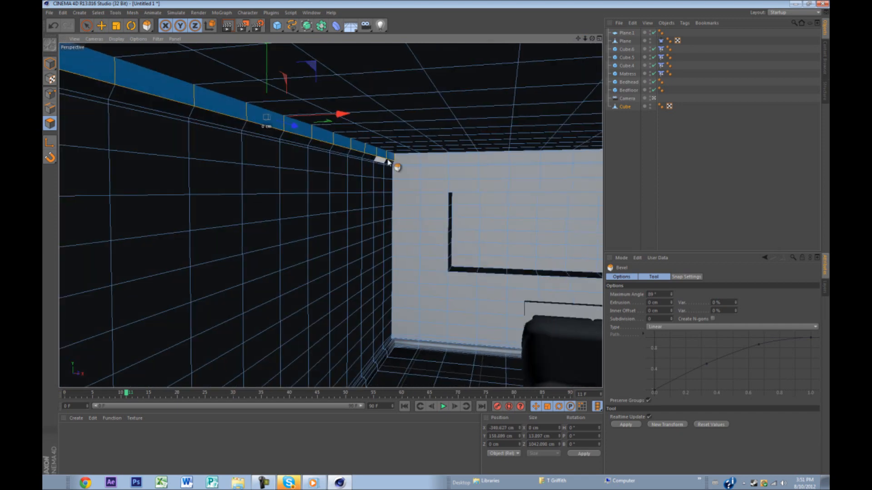
middle_click_drag(388, 162, 165, 130, "alt")
left_click(88, 29)
scroll(187, 107, "up", 3)
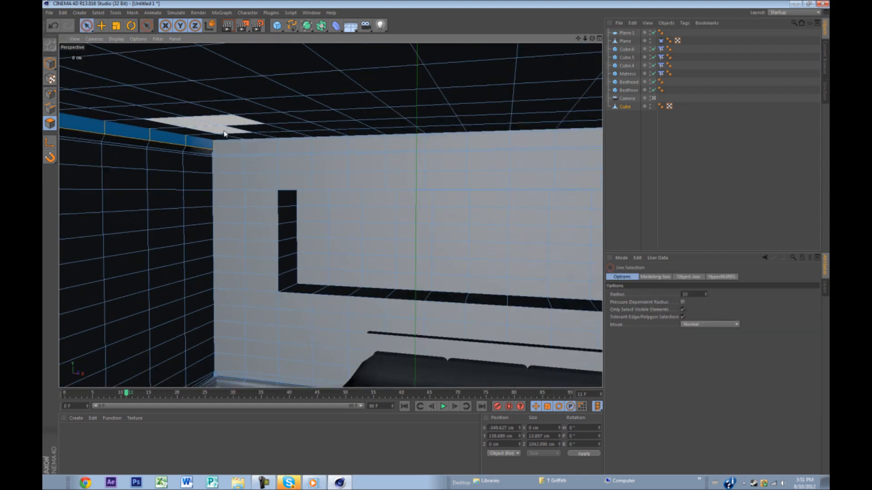
left_click(242, 147)
left_click(382, 146, "shift")
left_click(396, 145, "shift")
left_click(326, 145, "shift")
Step: Extend the window wall's top-row selection with the remaining polygons up to the right corner
left_click_drag(479, 177, 319, 172, "alt")
left_click_drag(286, 142, 543, 150, "shift")
middle_click_drag(549, 150, 387, 148, "alt")
left_click(420, 145, "shift")
Step: Inset the window wall's ceiling strip 1.6 cm with Extrude Inner, move it about 5 cm out and raise it about 4 cm
right_click(418, 144)
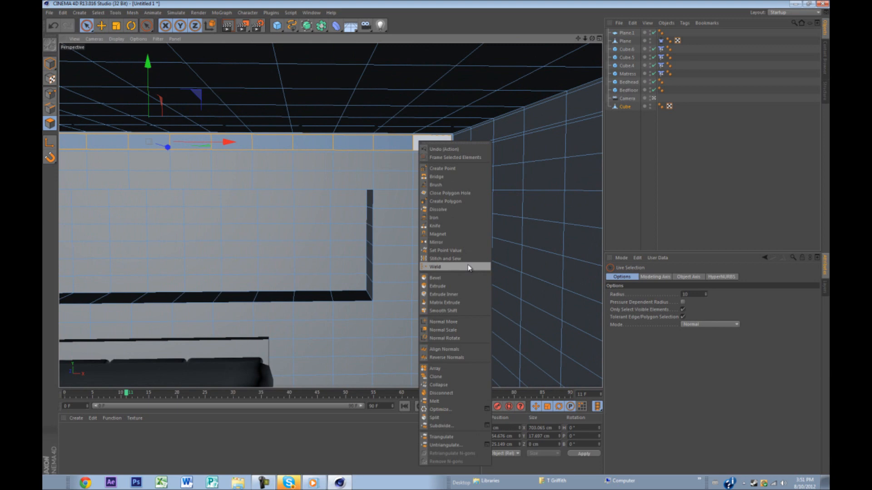
left_click(443, 292)
right_click(454, 292)
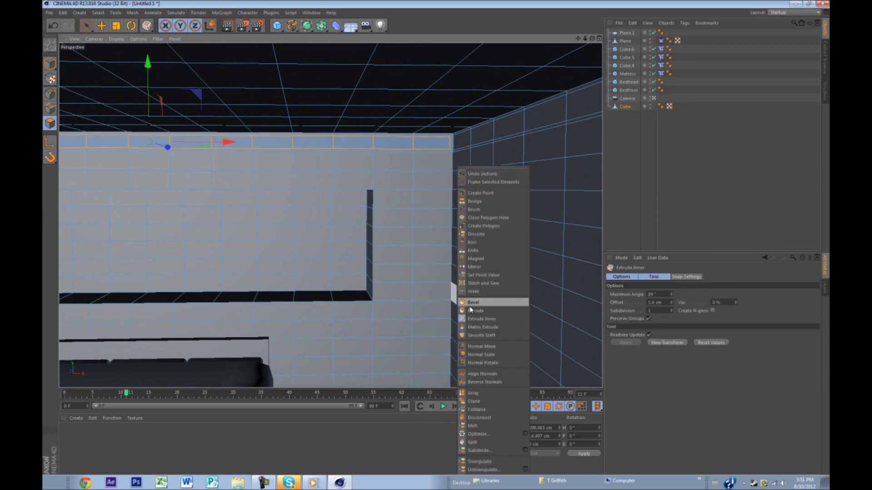
left_click(470, 304)
left_click_drag(167, 149, 165, 150)
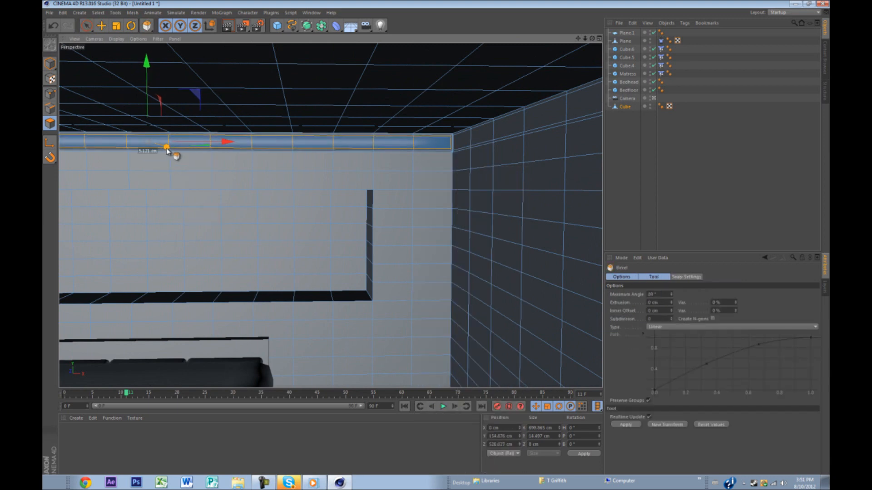
left_click_drag(148, 113, 149, 108)
Step: Select the top-row polygons on the wall right of the bed, starting at the back corner
left_click_drag(213, 226, 484, 214, "alt")
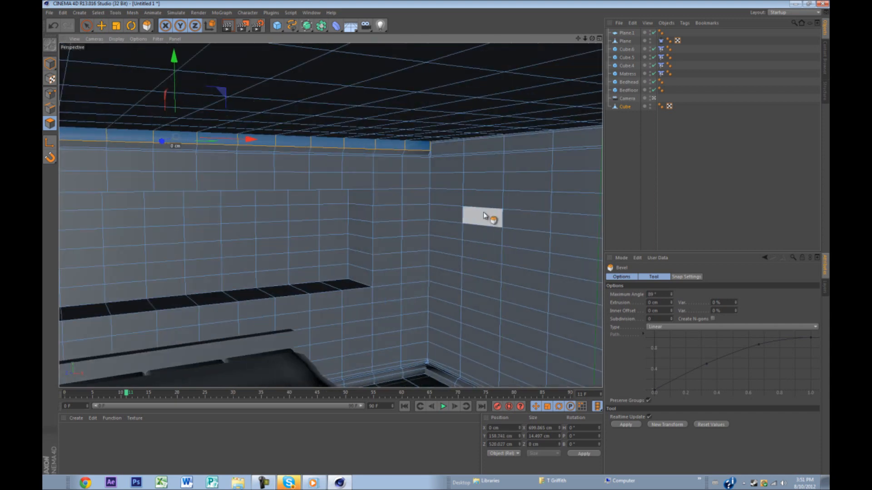
left_click(84, 28)
left_click_drag(472, 146, 449, 147)
left_click_drag(521, 145, 557, 143, "shift")
mouse_move(489, 194)
left_mouse_down("alt")
mouse_move(518, 196)
mouse_move(202, 209)
mouse_move(190, 199)
left_mouse_up("alt")
left_click(302, 139, "shift")
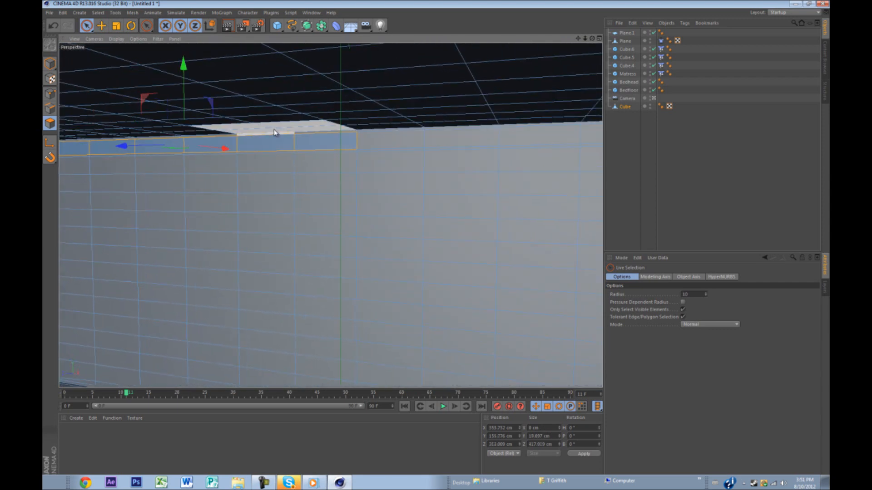
left_click(425, 140, "shift")
Step: Add the right wall's remaining top-row polygons to the selection, up to the front corner
left_click_drag(416, 178, 144, 167, "alt")
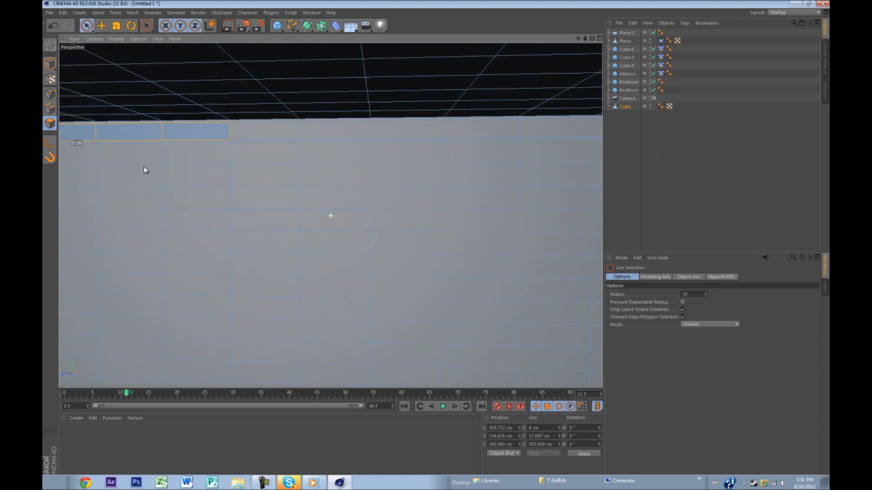
left_click(266, 137, "shift")
left_click(318, 138, "shift")
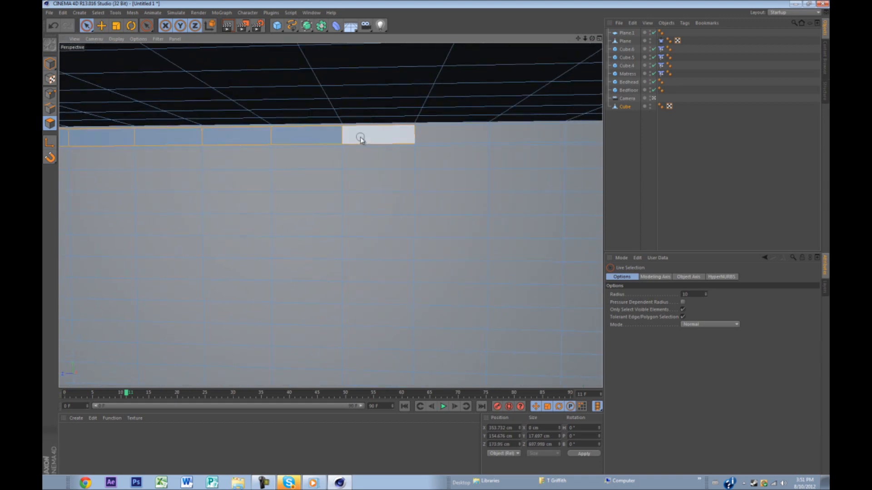
left_click_drag(502, 132, 414, 132, "alt")
Step: Inset the right wall's ceiling strip with Extrude Inner, move it about 6 cm out from the wall and raise it slightly
right_click(321, 221)
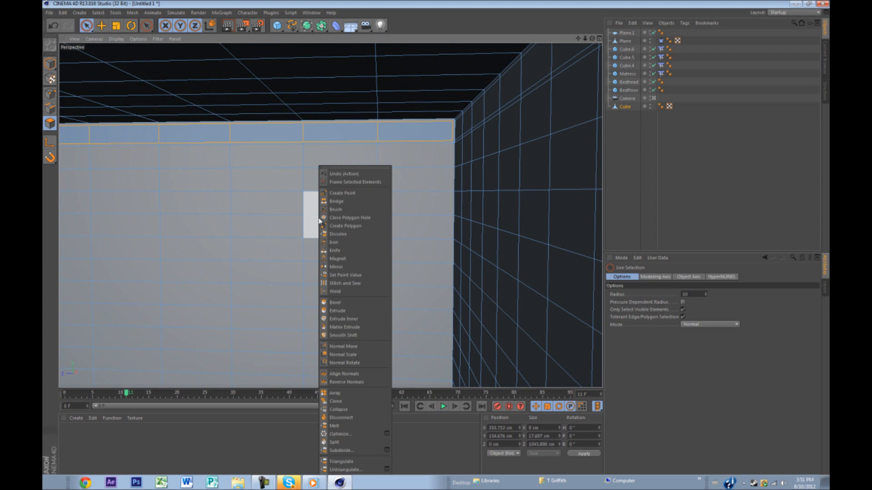
left_click(349, 320)
right_click(353, 322)
left_click(363, 321)
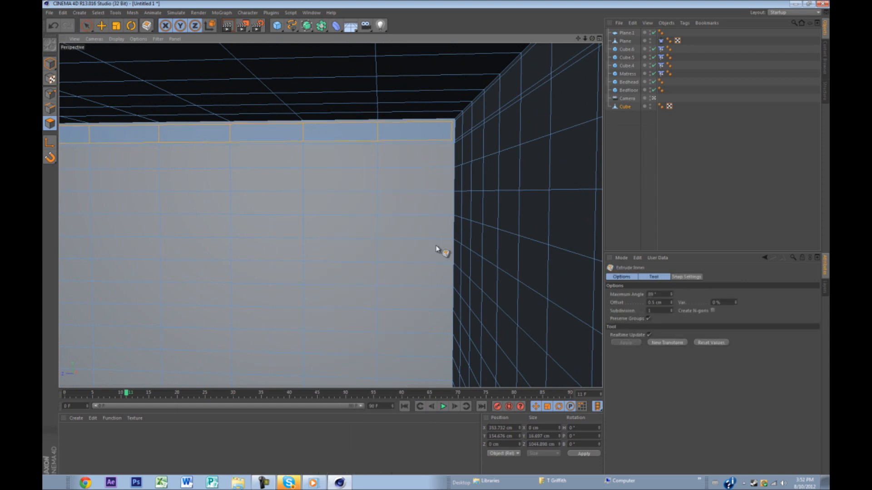
right_click(353, 322)
left_click(368, 303)
left_click_drag(271, 299, 268, 155, "alt")
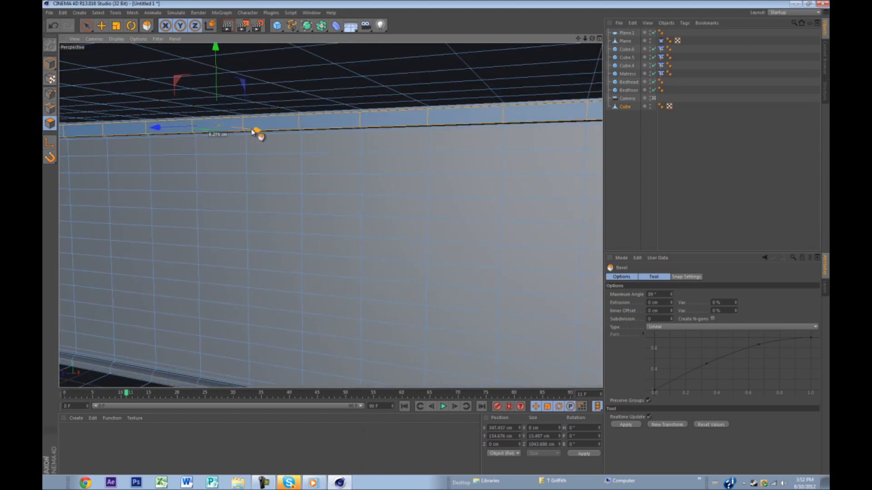
right_click(217, 103)
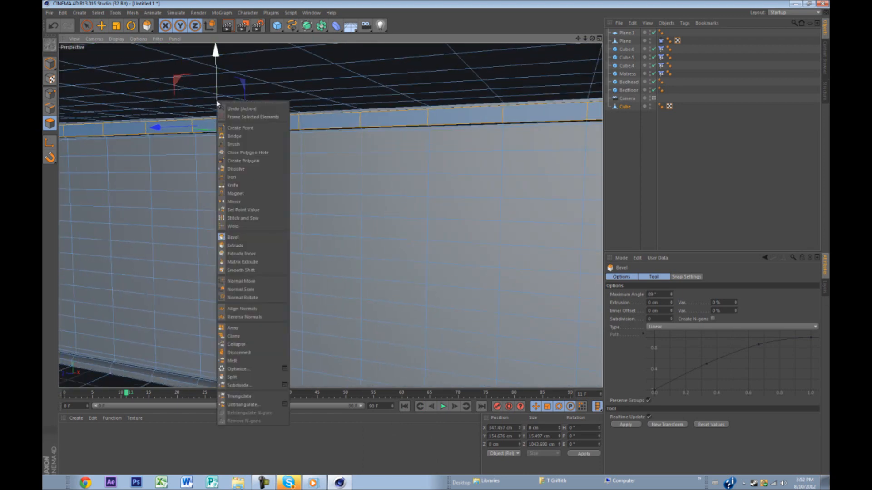
key("Escape")
left_click_drag(217, 97, 218, 95)
Step: Look over the ceiling trim and skirting boards around the room, ending on an overall view of the bed
left_click(214, 186)
left_click_drag(204, 205, 216, 193, "alt")
right_click_drag(216, 195, 490, 254, "alt")
left_click_drag(586, 39, 581, 39)
left_click_drag(291, 145, 290, 209, "alt")
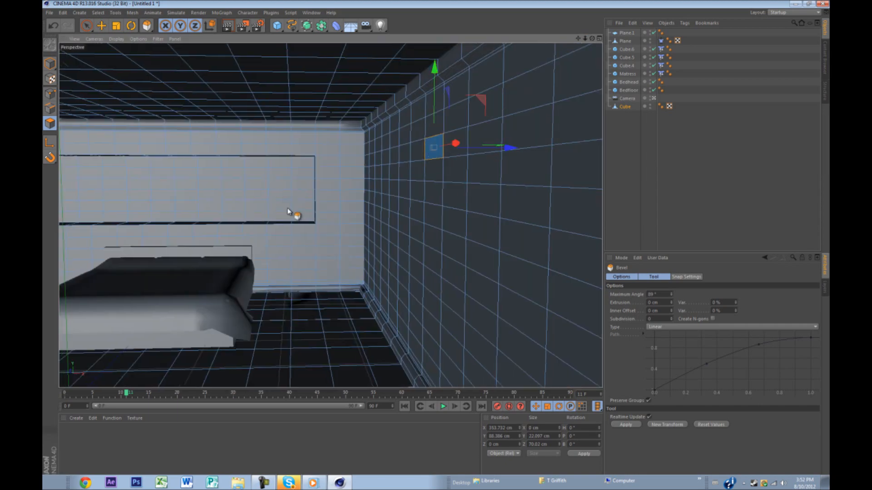
middle_click_drag(290, 209, 387, 194, "alt")
left_click_drag(317, 191, 276, 194, "alt")
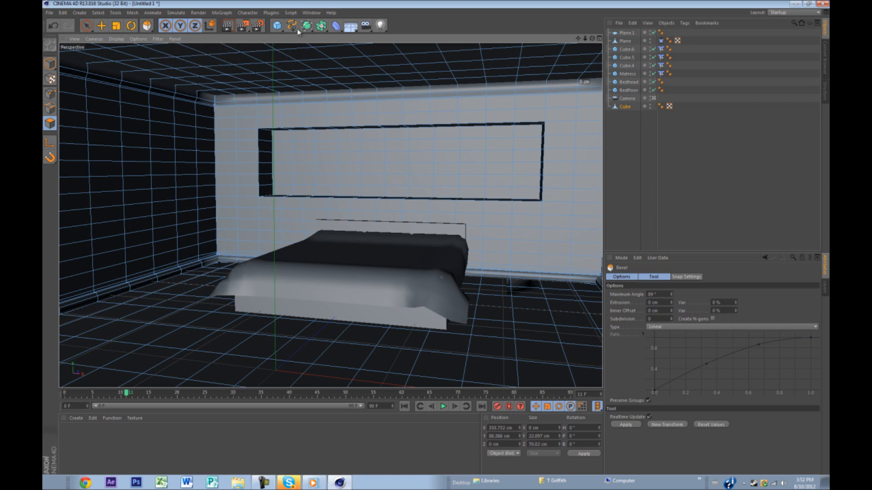
Step: Switch from polygon editing to model mode
left_click(52, 62)
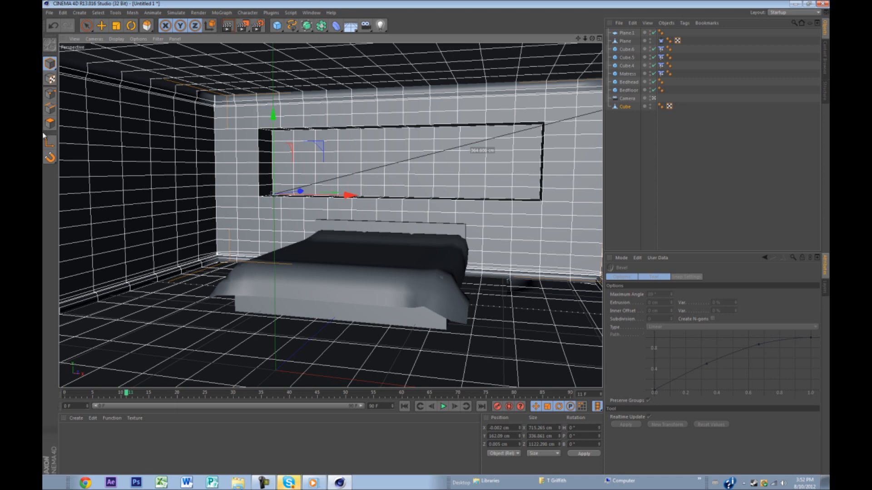
left_click(51, 124)
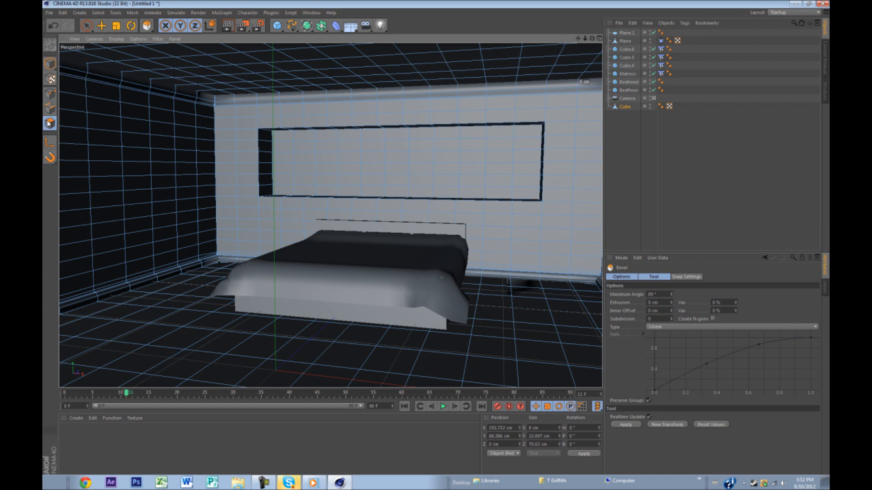
left_click(51, 65)
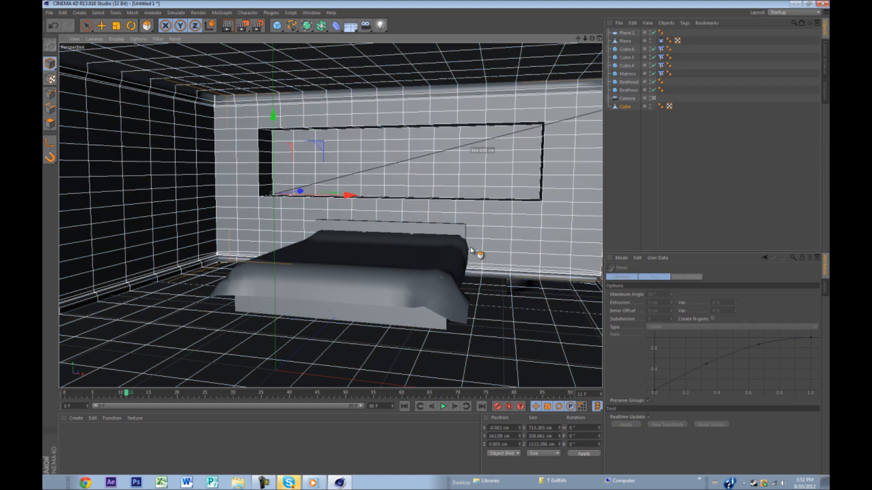
Step: Select both planes, the three pillow cubes, Matress, Bedhead and Bedfloor and try to move them together along the X axis
left_click(625, 35)
left_click(625, 43, "ctrl")
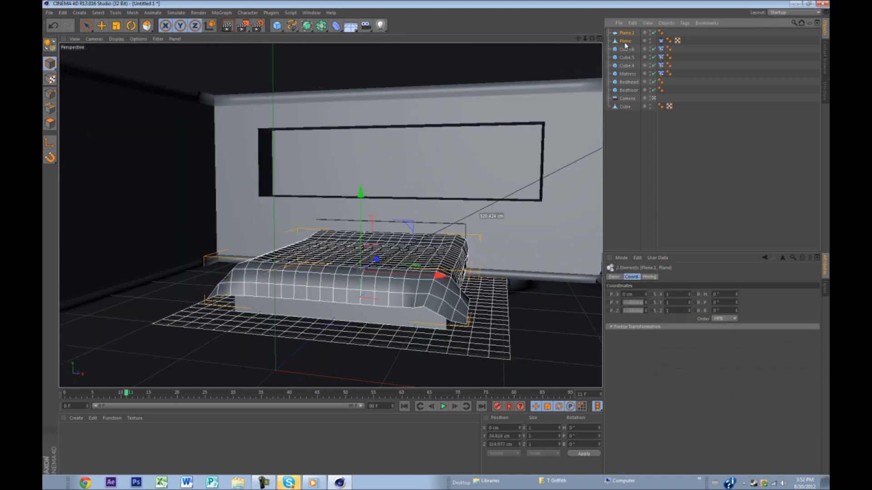
left_click(627, 50, "ctrl")
left_click(627, 65, "ctrl")
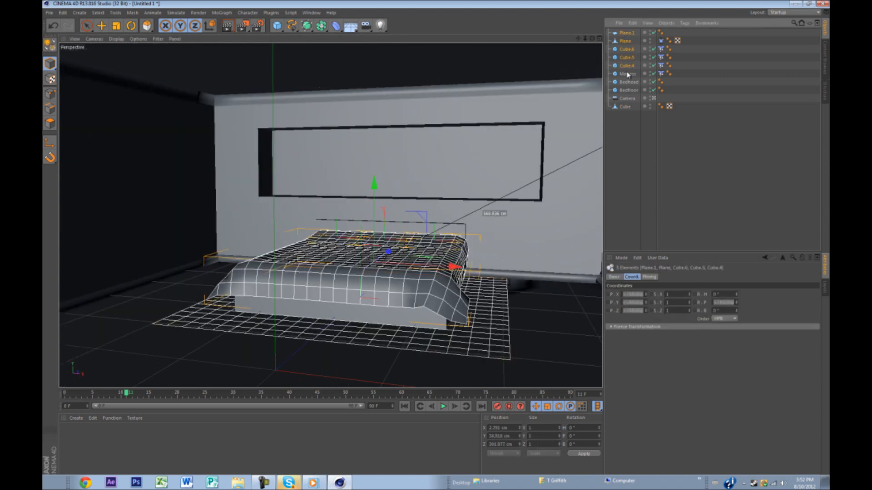
left_click(628, 74, "ctrl")
left_click(628, 82, "ctrl")
left_click(628, 90, "ctrl")
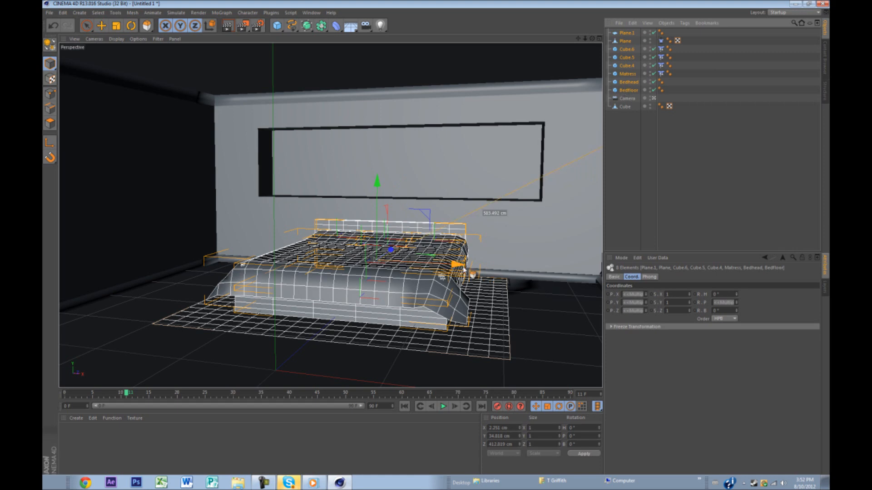
left_click_drag(470, 265, 501, 272)
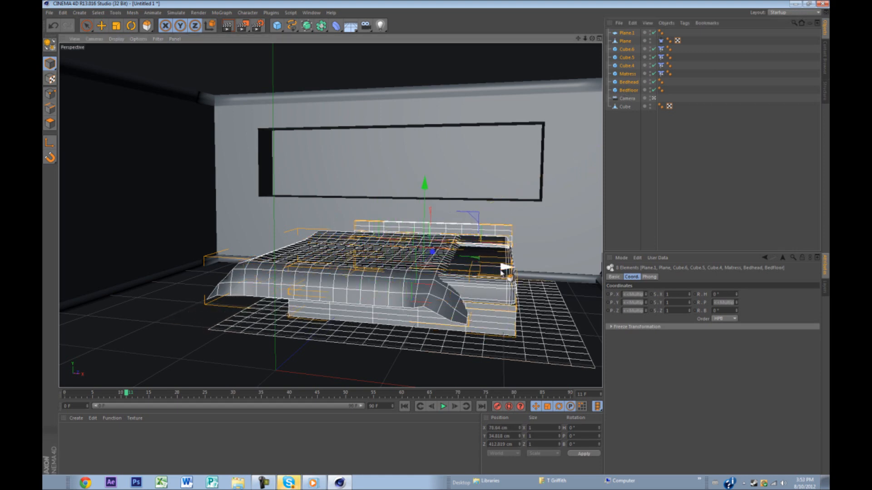
key("ctrl+z")
mouse_move(501, 273)
left_mouse_down("alt")
mouse_move(509, 274)
mouse_move(496, 274)
left_mouse_up("alt")
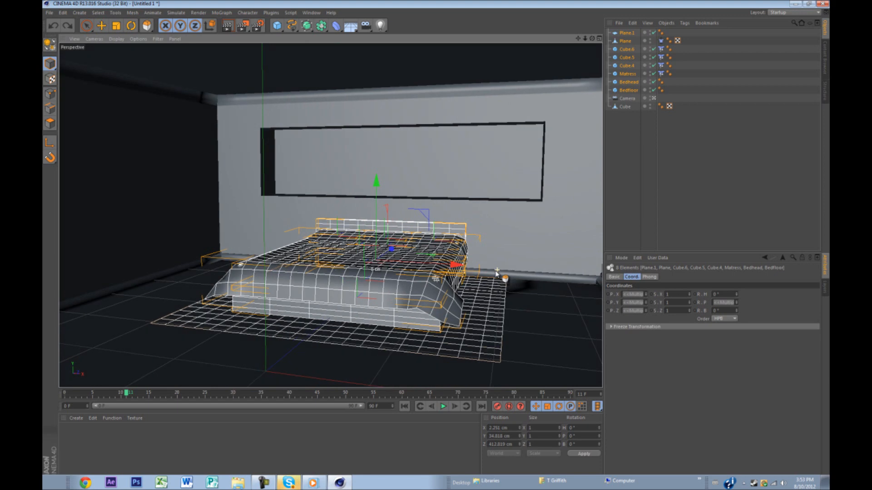
Step: Try Current State to Object on the blanket's Plane object, then delete that plane
left_click(624, 43)
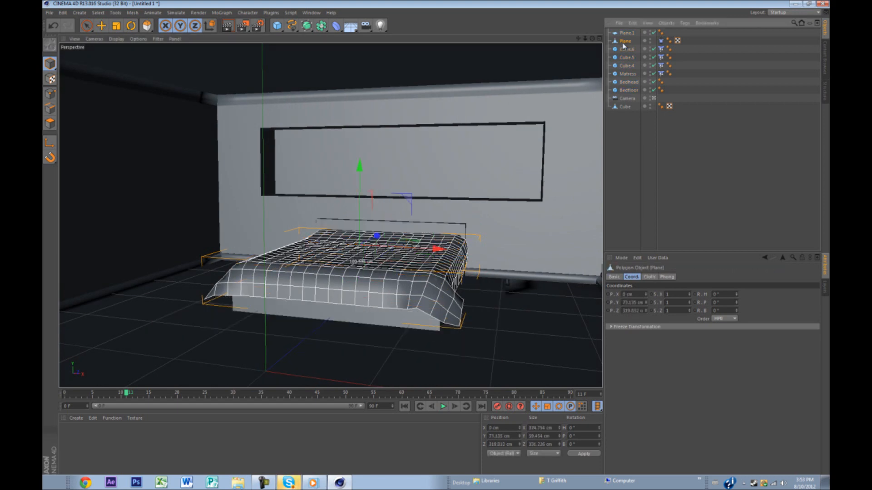
right_click(624, 46)
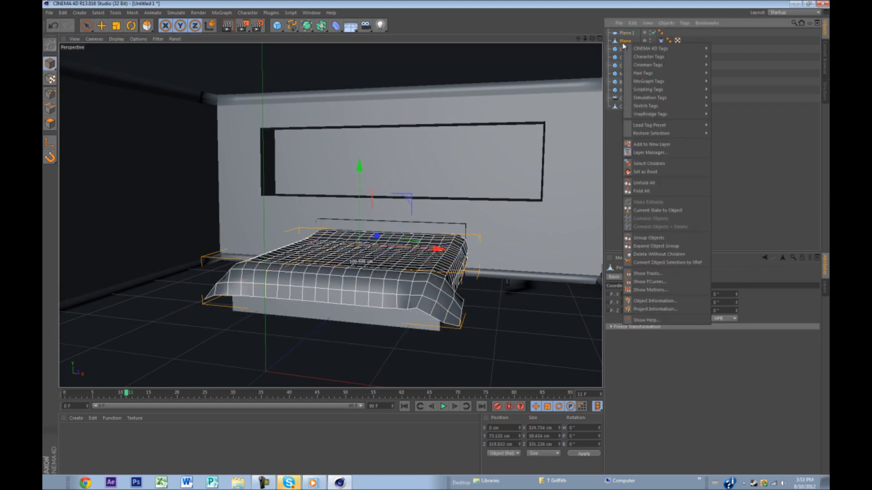
left_click(654, 211)
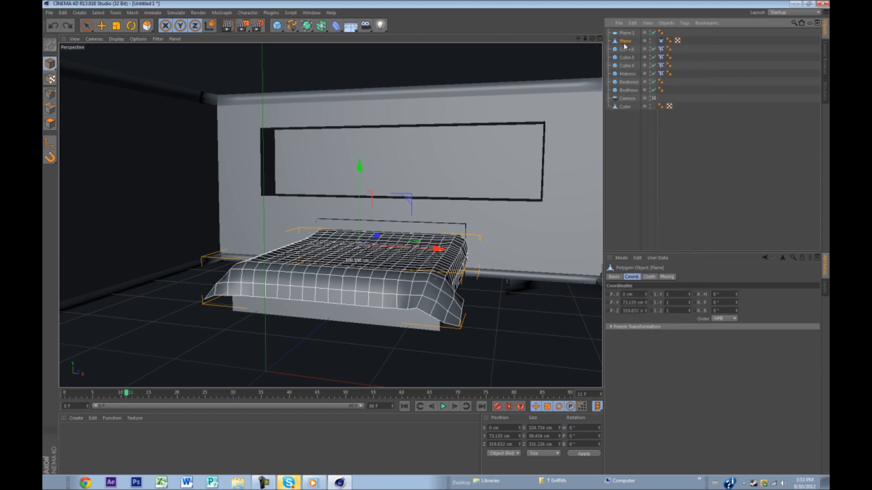
key("Delete")
Step: Select the remaining bed objects from Plane.1 to Bedfloor and move them along X to about 120 cm, fine-tuning in the top view
left_click(629, 83, "shift")
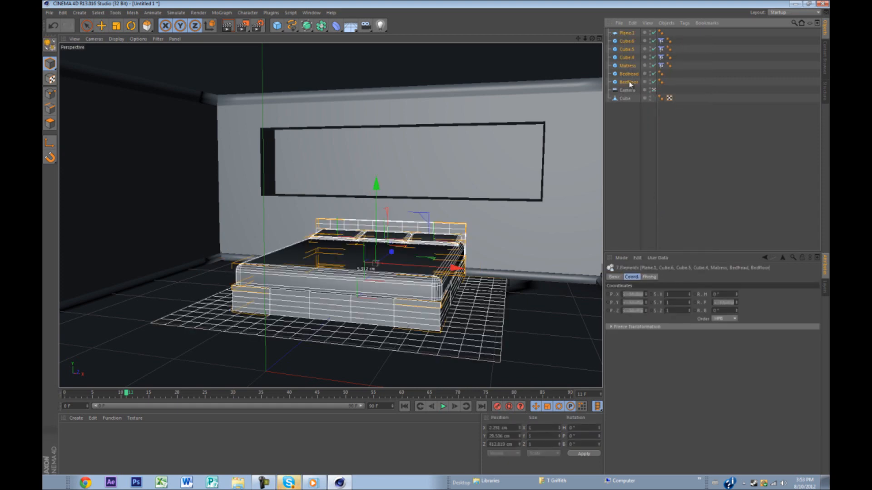
left_click_drag(456, 269, 521, 262)
middle_click(521, 261)
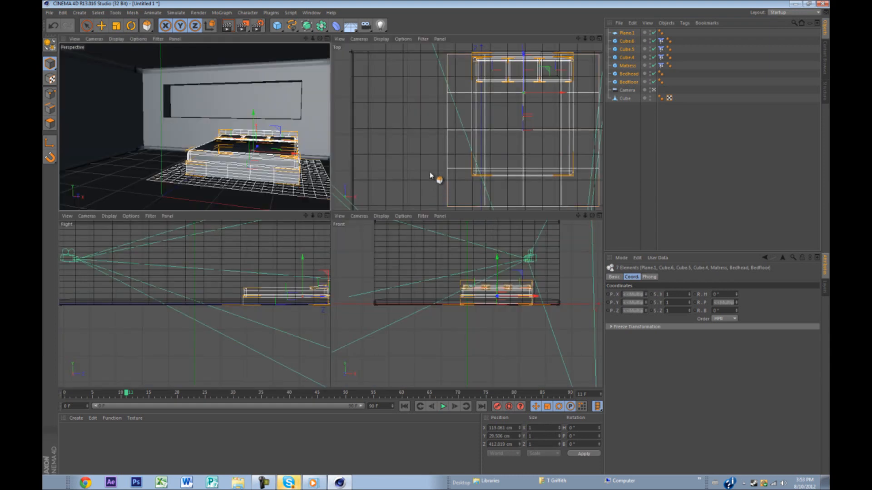
middle_click(432, 174)
scroll(437, 170, "up", 6)
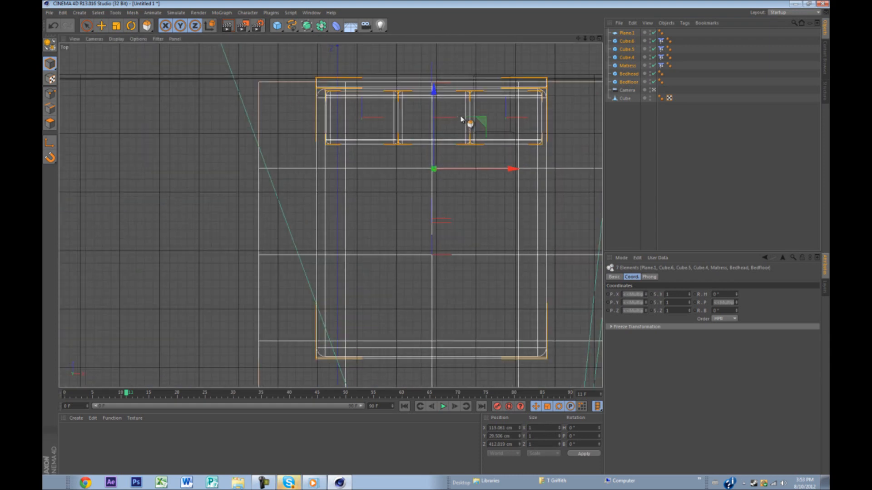
middle_click_drag(483, 175, 460, 186, "alt")
left_click_drag(478, 191, 484, 192)
scroll(467, 193, "down", 3)
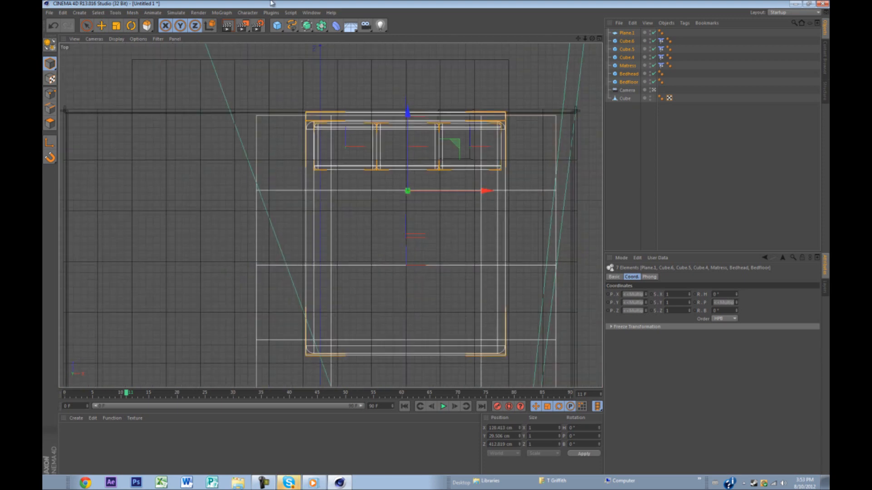
Step: Add a new plane for the blanket and move it over the bed to about X 118 cm, Z 315 cm
left_click(278, 29)
left_click(346, 48)
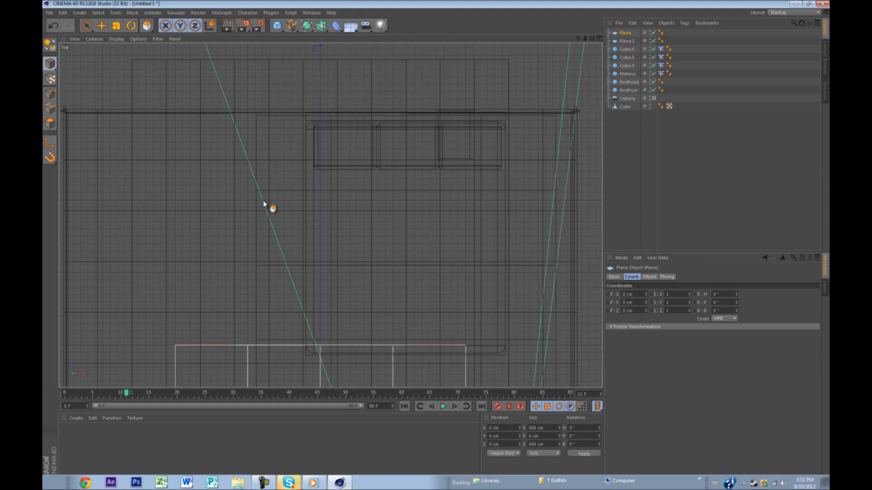
key("e")
mouse_move(330, 361)
left_mouse_down()
mouse_move(338, 264)
mouse_move(430, 154)
mouse_move(425, 137)
left_mouse_up()
right_click_drag(425, 137, 425, 150, "alt")
middle_click_drag(424, 150, 413, 147, "alt")
right_click_drag(406, 187, 427, 234, "alt")
left_click_drag(437, 235, 436, 238)
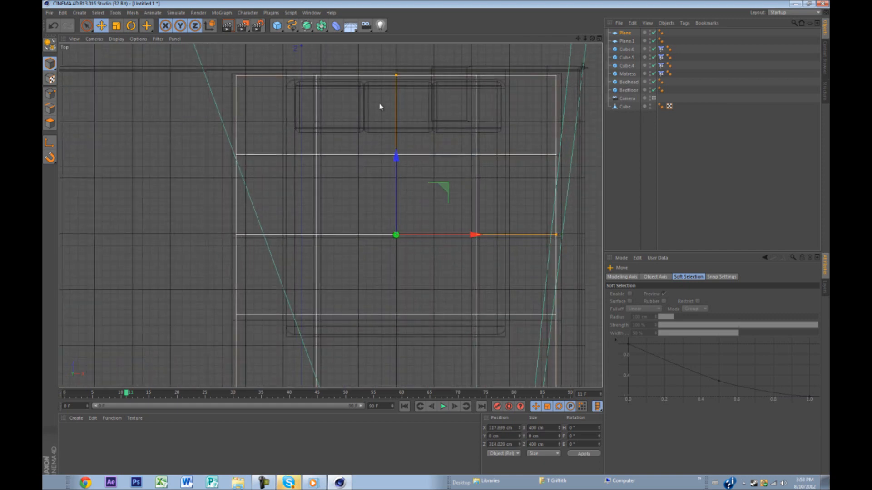
Step: Resize the blanket plane to about 344 by 330 cm and shift it slightly along Z over the bed
left_click_drag(396, 77, 396, 109)
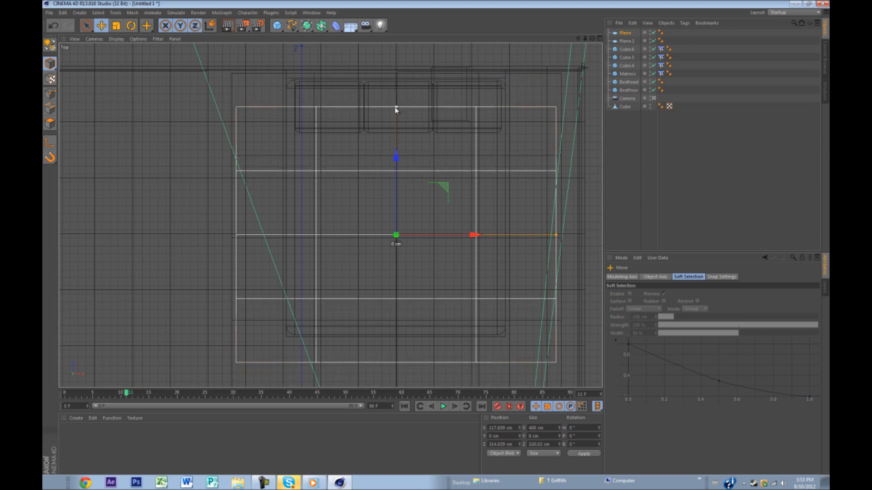
left_click_drag(396, 156, 395, 147)
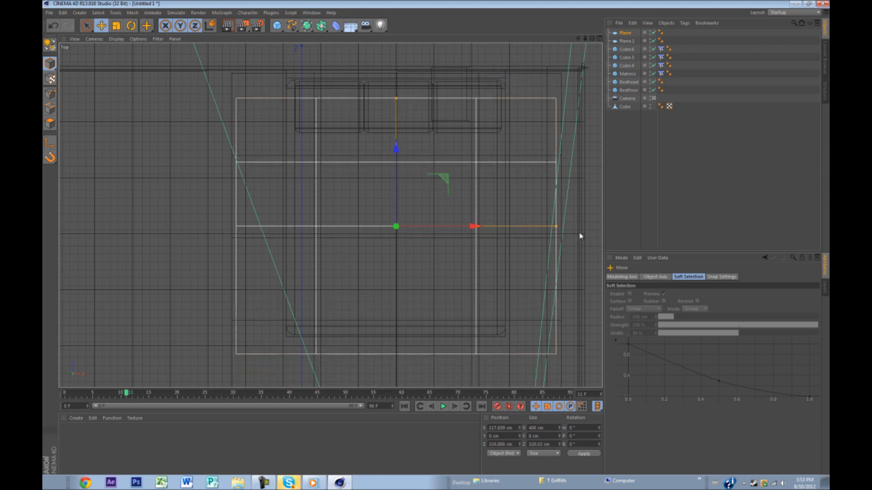
left_click_drag(557, 228, 535, 229)
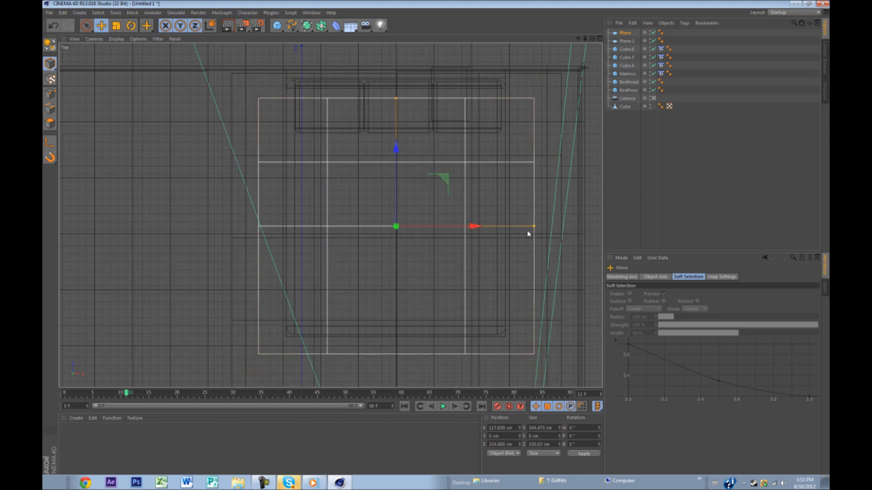
left_click_drag(397, 95, 400, 142)
Step: Raise the blanket plane above the mattress to about 73 cm in the perspective view
middle_click(406, 136)
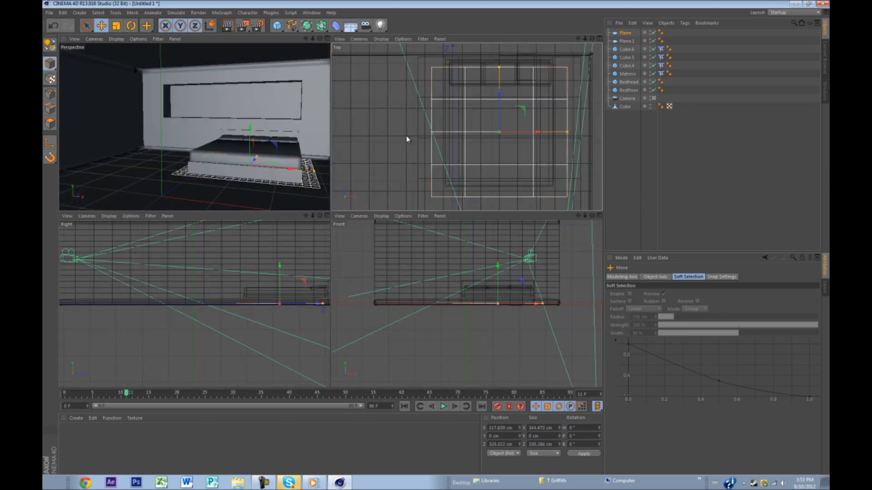
middle_click(251, 137)
left_click_drag(442, 239, 444, 189)
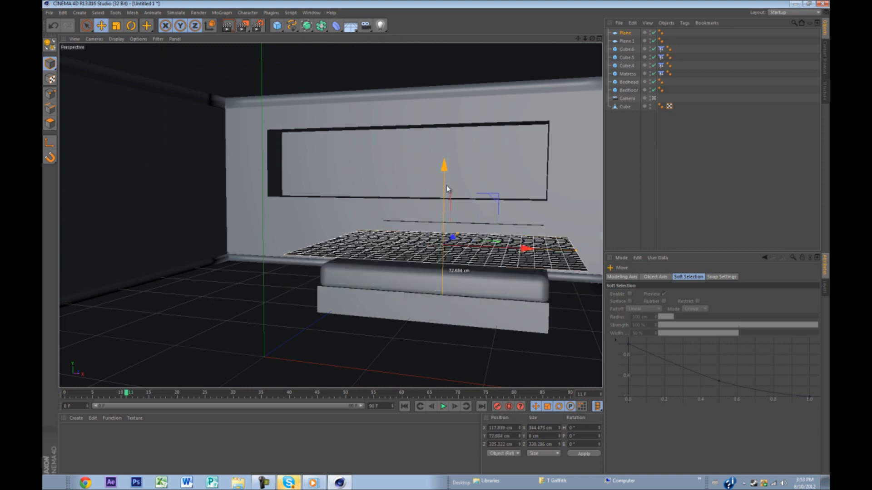
Step: Try giving the blanket plane a Cloth Collider tag and making it editable
right_click(626, 34)
mouse_move(645, 87)
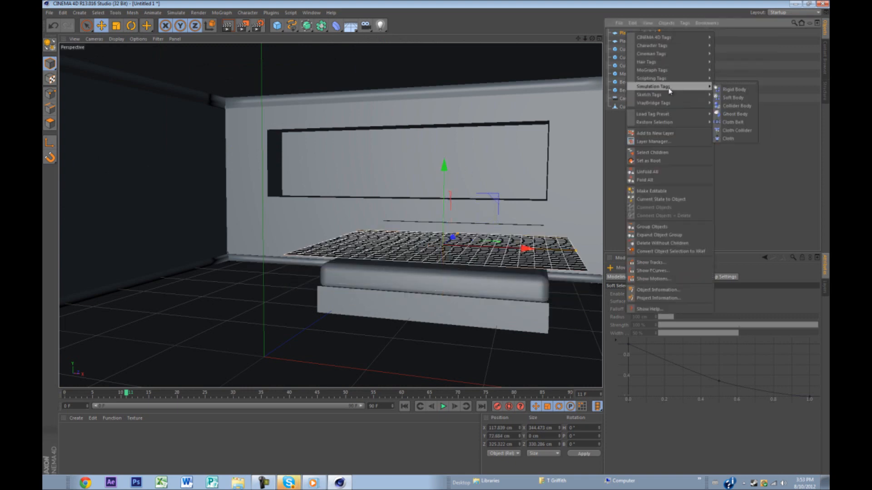
left_click(736, 130)
right_click(631, 35)
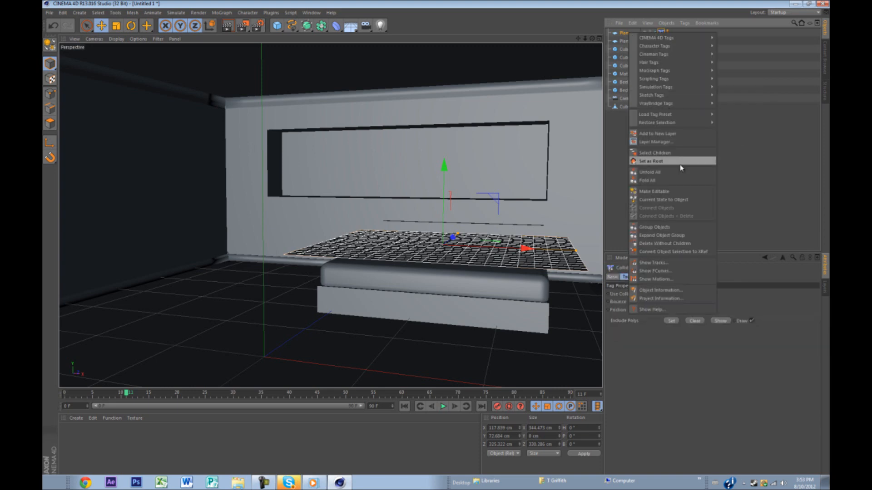
left_click(671, 190)
left_click(625, 41)
key("Delete")
key("ctrl+z")
left_click(625, 35)
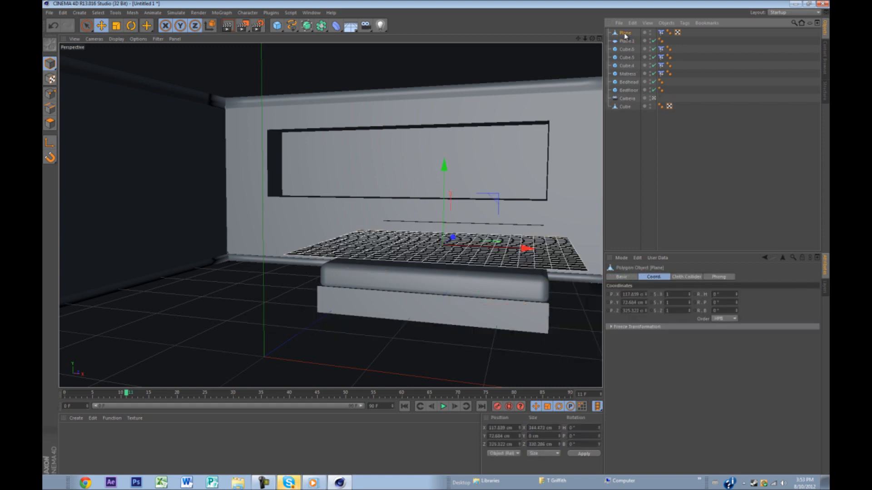
Step: Play the animation from frame 0 to test whether the blanket plane falls onto the bed
left_click(66, 394)
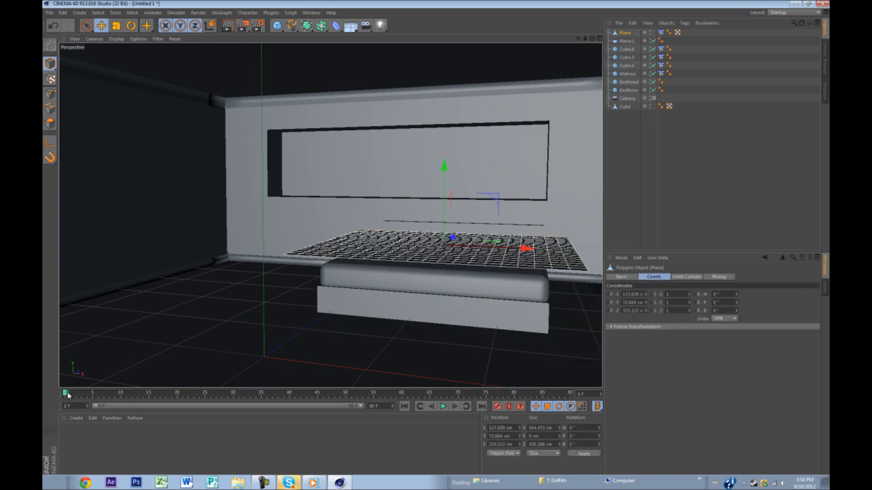
left_click_drag(75, 394, 82, 395)
left_click(69, 394)
left_click(443, 407)
left_click_drag(622, 42, 629, 34)
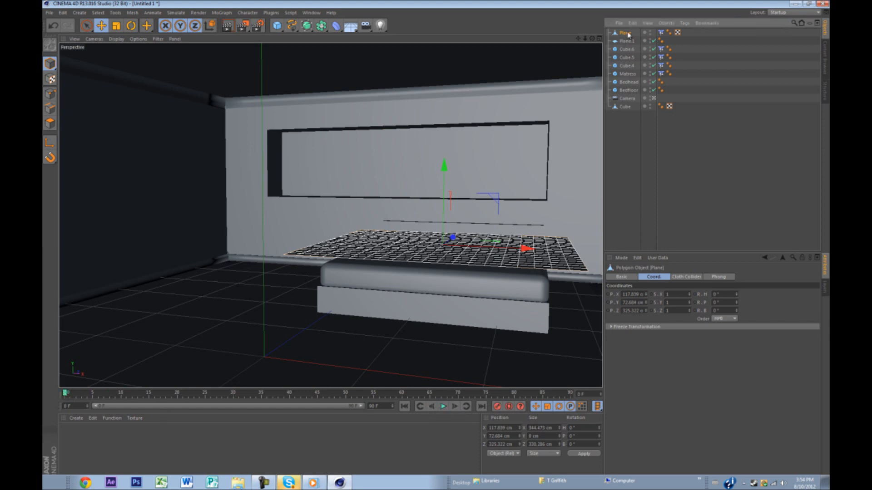
Step: Delete the blanket plane's UVW tag and replay the animation from the start
left_click(676, 34)
key("Delete")
left_click(626, 33)
left_click(442, 407)
left_click(62, 395)
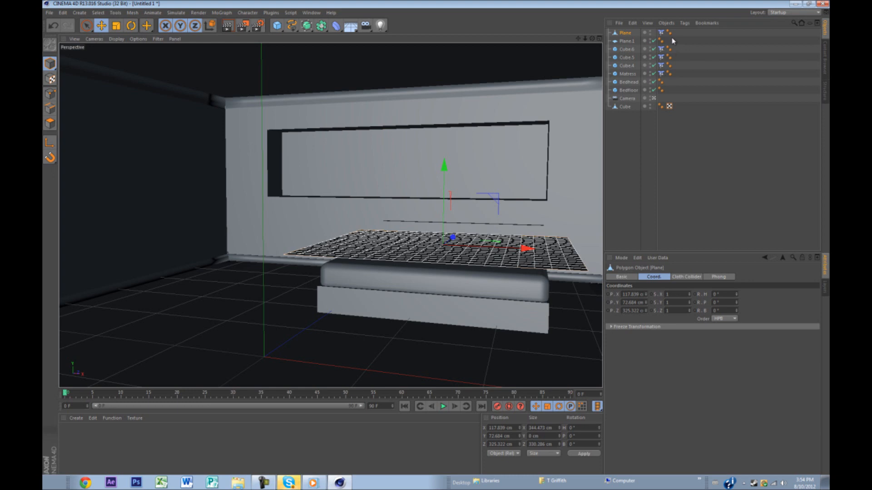
Step: Replace the blanket plane's Cloth Collider tag with a Cloth tag
right_click(648, 52)
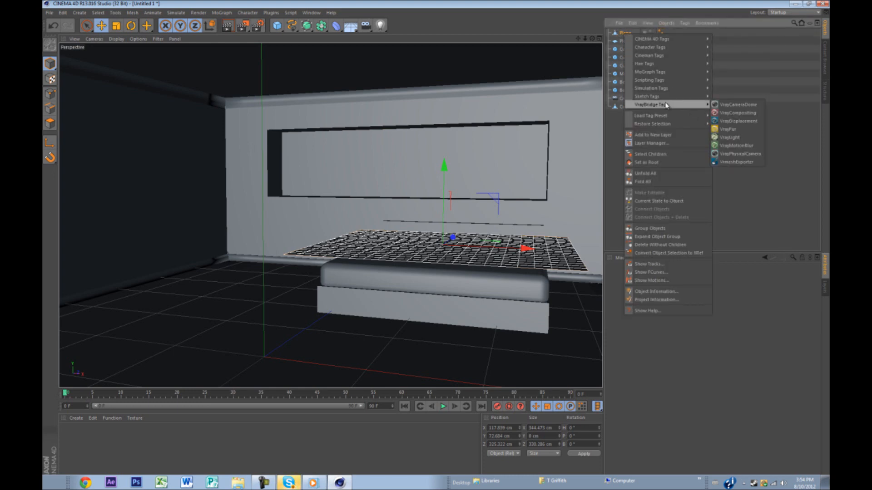
mouse_move(662, 89)
left_click(726, 140)
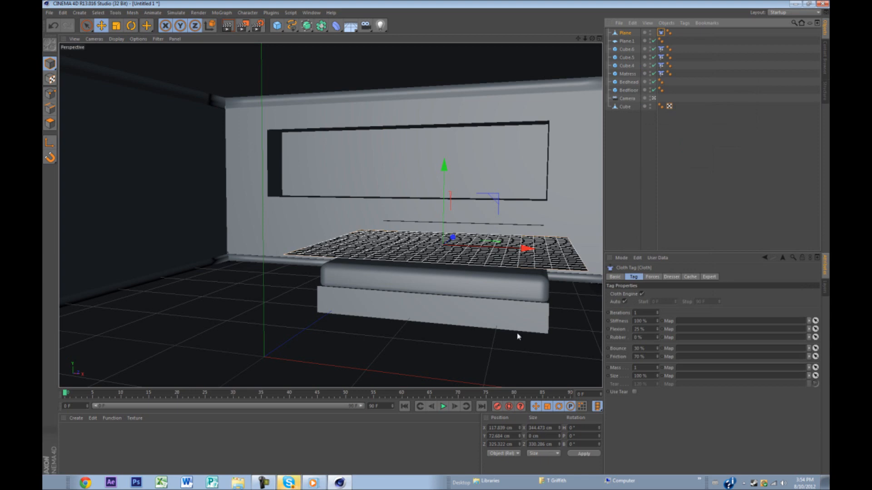
Step: Run the cloth simulation and advance it frame by frame to frame 11
left_click(443, 407)
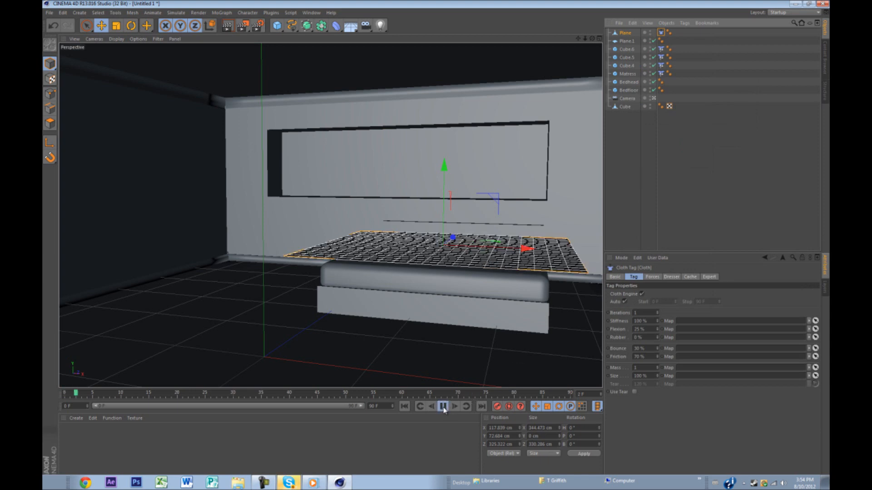
left_click(101, 394)
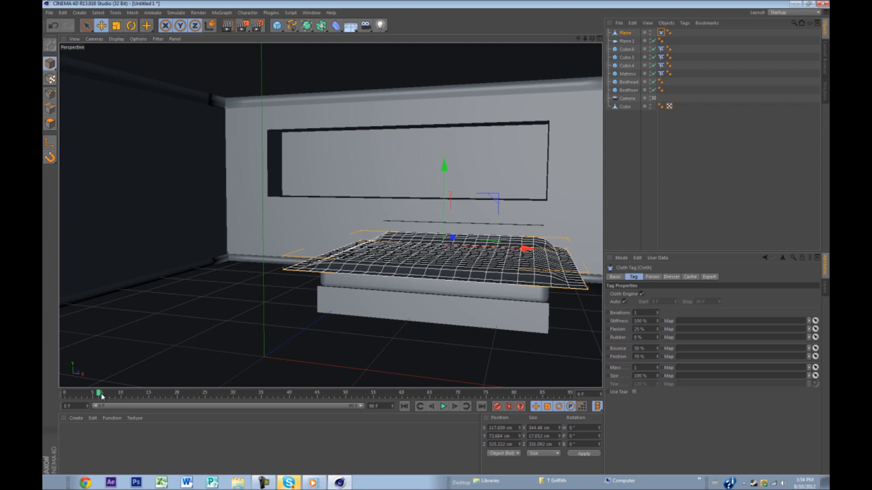
left_click_drag(101, 396, 104, 398)
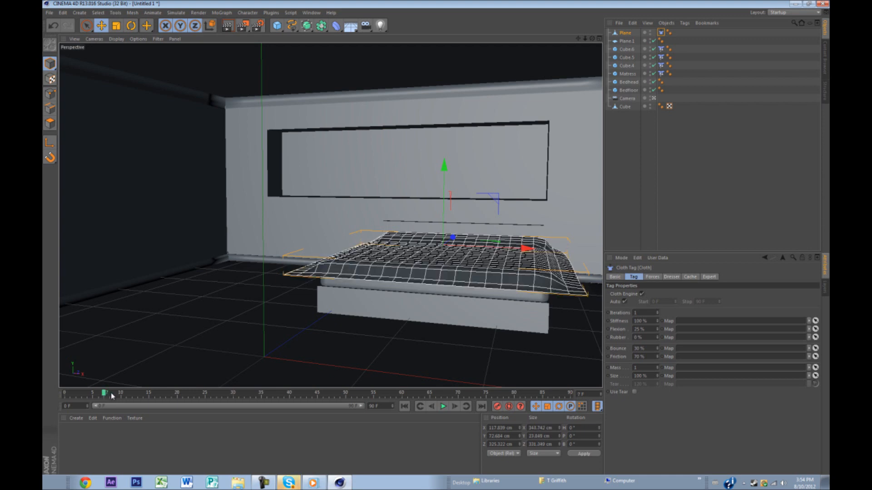
left_click_drag(108, 397, 115, 397)
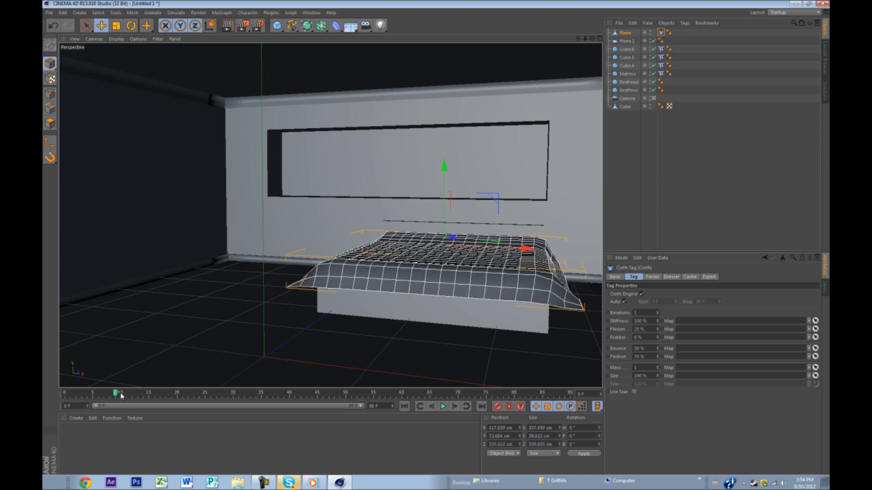
left_click_drag(120, 397, 127, 397)
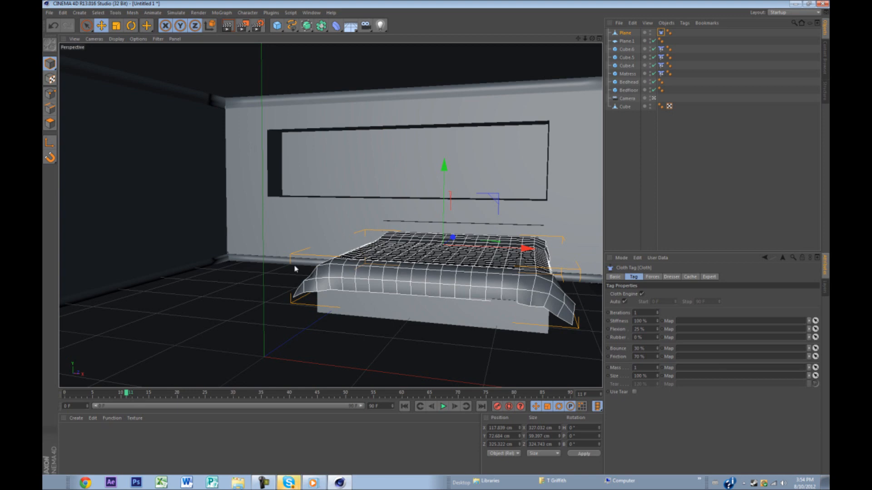
Step: Undo the tag changes and the polygon conversion to restore the parametric blanket plane
left_click(627, 33)
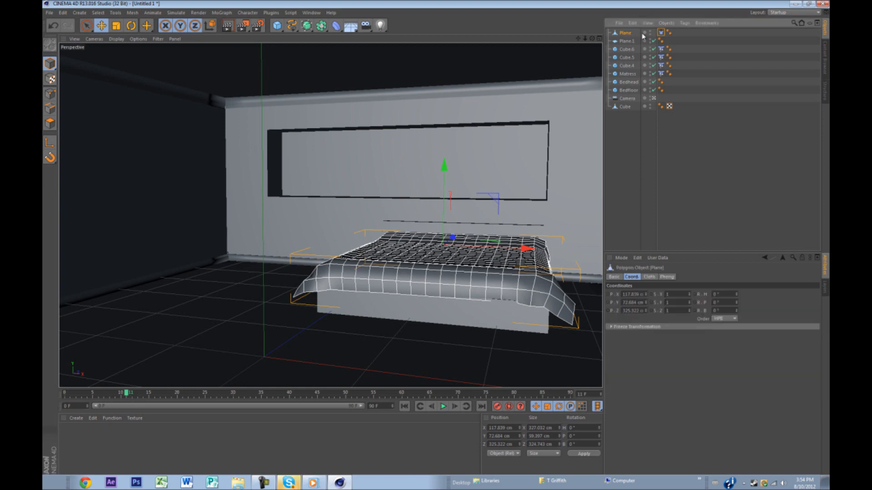
left_click(53, 26)
left_click(52, 26)
left_click(53, 26)
left_click(53, 26)
left_click(53, 26)
left_click(53, 26)
left_click(52, 26)
Step: Lengthen the blanket plane to about 356 cm along Z and move it to about Z 314 cm
middle_click(438, 274)
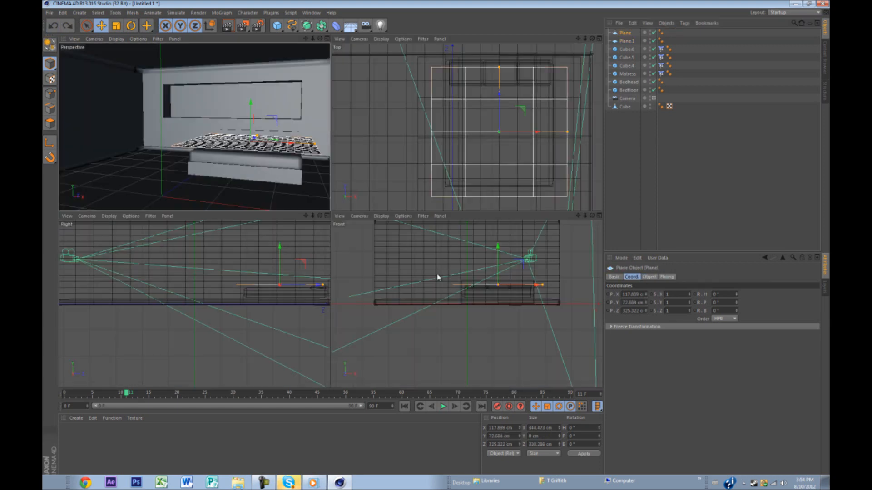
middle_click(517, 135)
left_click_drag(396, 94, 396, 83)
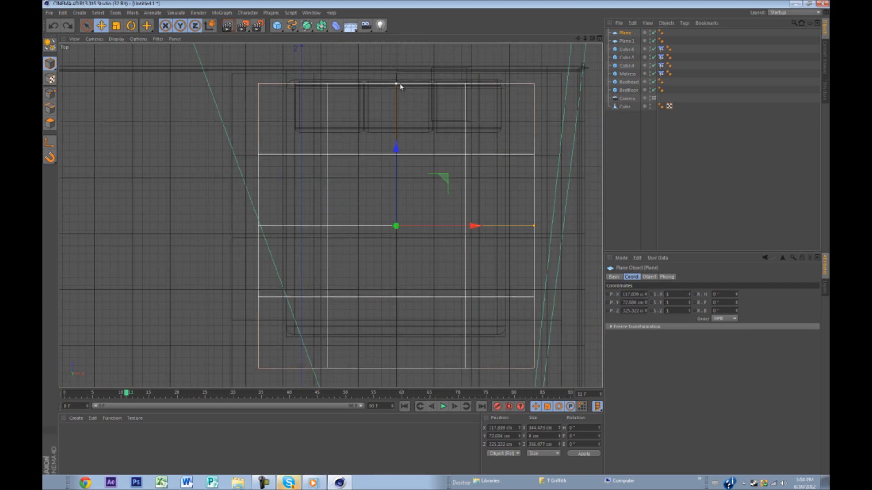
left_click_drag(395, 145, 397, 155)
middle_click(409, 171)
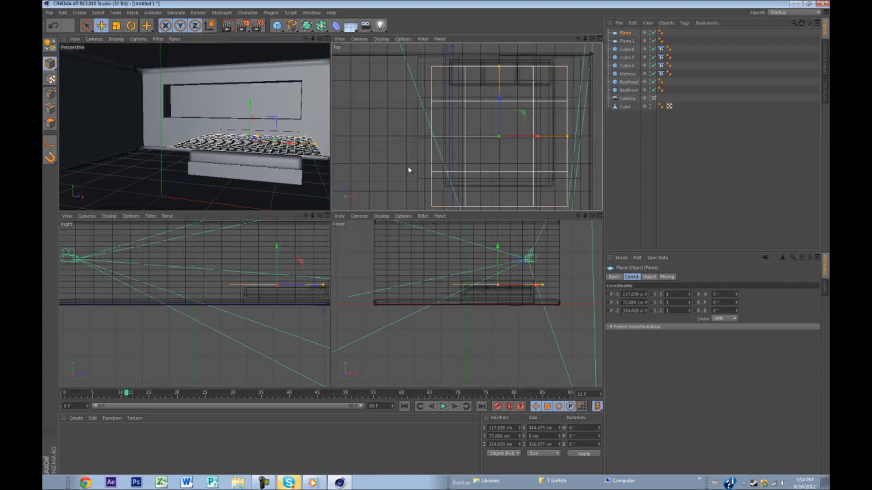
middle_click(296, 164)
Step: Add a Cloth tag to the blanket plane and make the plane editable
right_click(630, 35)
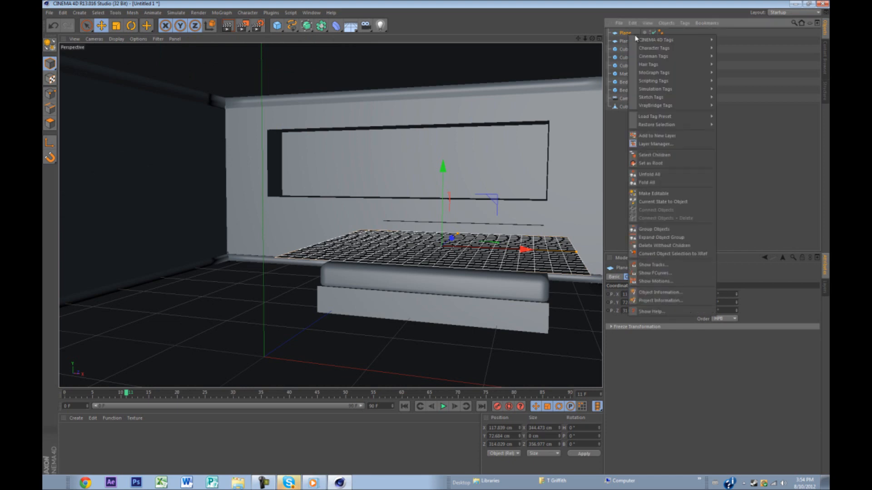
mouse_move(668, 89)
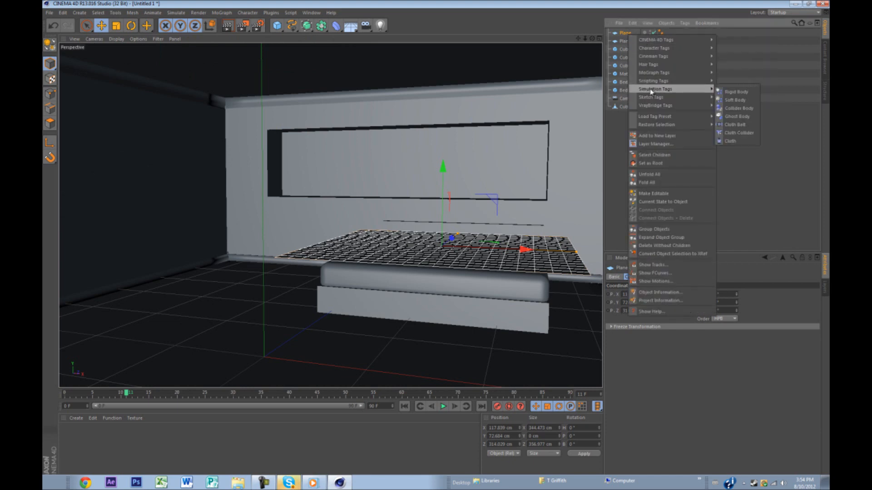
left_click(731, 140)
right_click(644, 28)
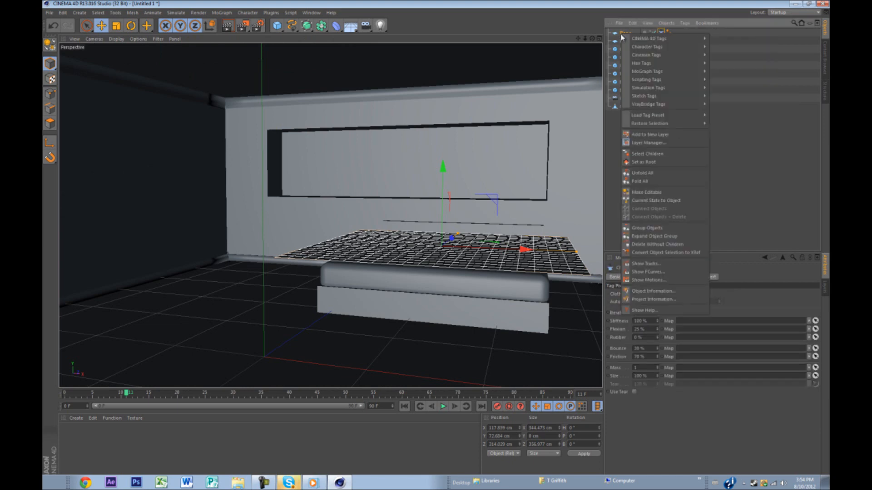
left_click(654, 195)
Step: Run the cloth simulation from frame 0 and stop it at frame 11 with the blanket draped over the bed
left_click(64, 394)
left_click(443, 406)
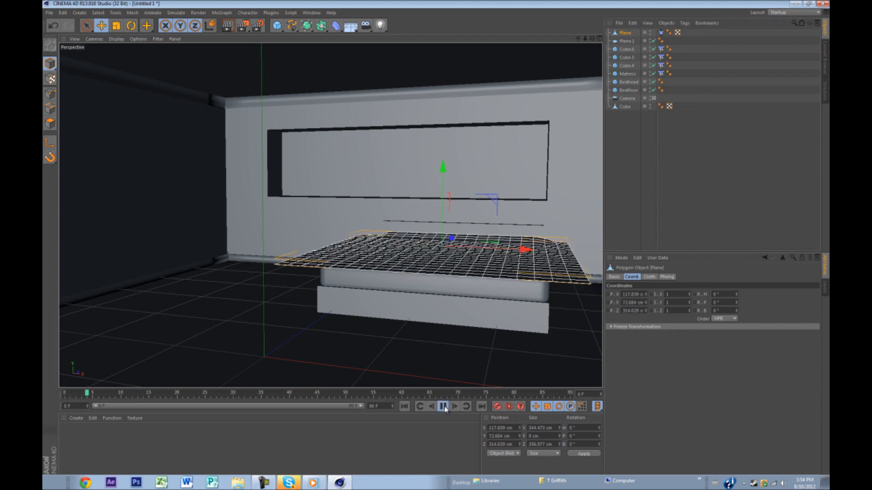
left_click(443, 407)
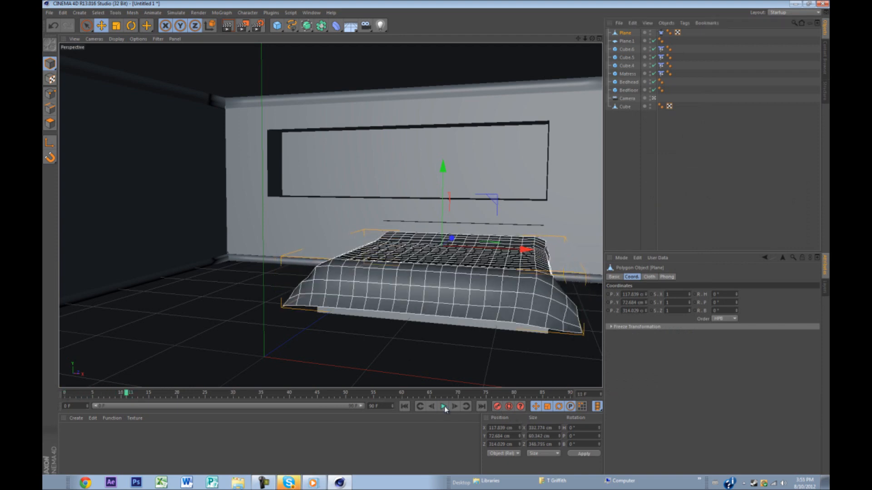
left_click(450, 368)
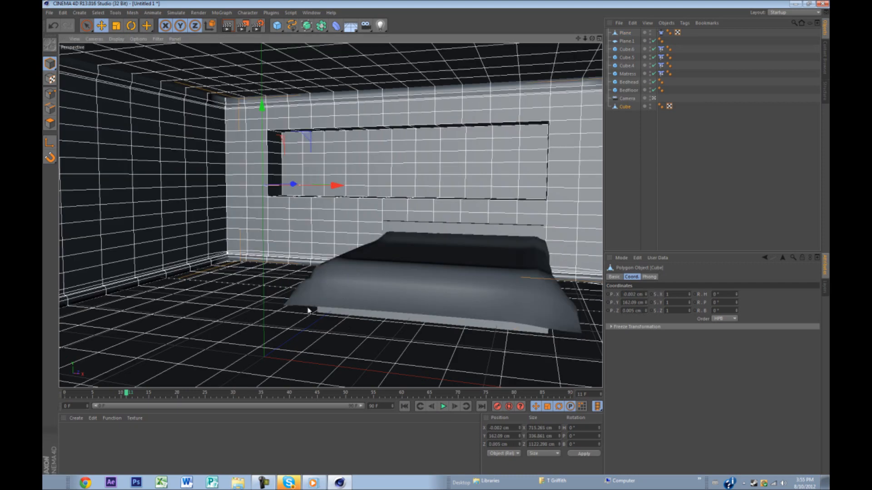
Step: Create a cube raised to about 114 cm and narrowed along X, with a duplicate beside it along Z
left_click_drag(293, 267, 303, 244, "alt")
left_click_drag(277, 30, 335, 34)
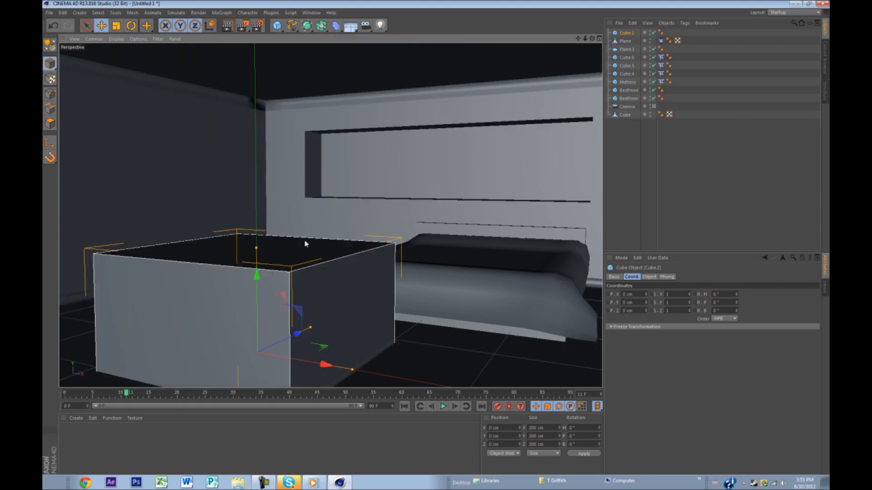
left_click_drag(256, 274, 256, 153)
left_click_drag(352, 239, 197, 248)
Step: Select both narrow cubes and move them into the room corner at about X -311 cm, Z 377 cm
left_click(630, 42, "shift")
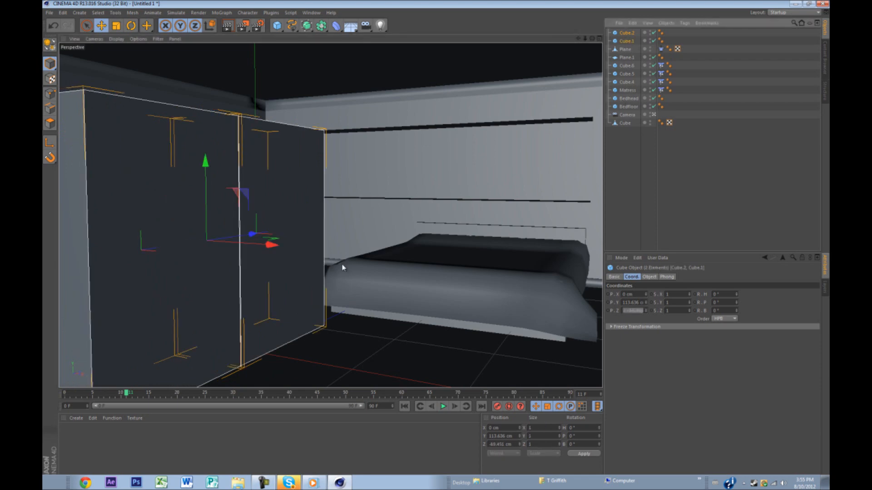
left_click_drag(271, 244, 233, 210)
middle_click(245, 209)
middle_click(449, 160)
scroll(449, 162, "down", 5)
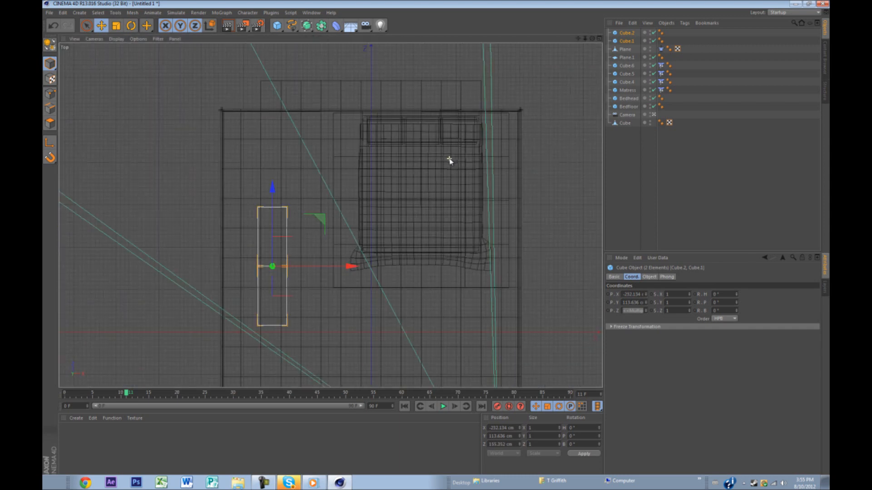
scroll(253, 200, "up", 1)
left_click_drag(326, 227, 330, 147)
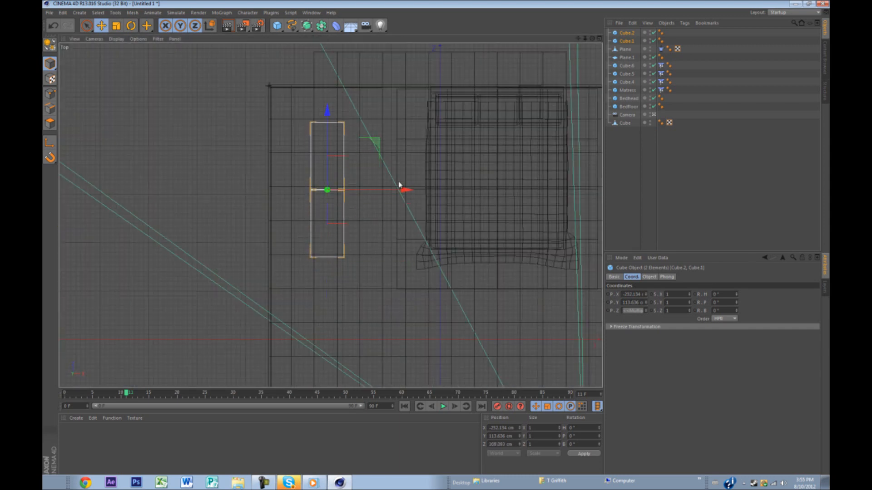
left_click_drag(402, 189, 363, 190)
scroll(292, 159, "up", 2)
left_click_drag(292, 158, 295, 109)
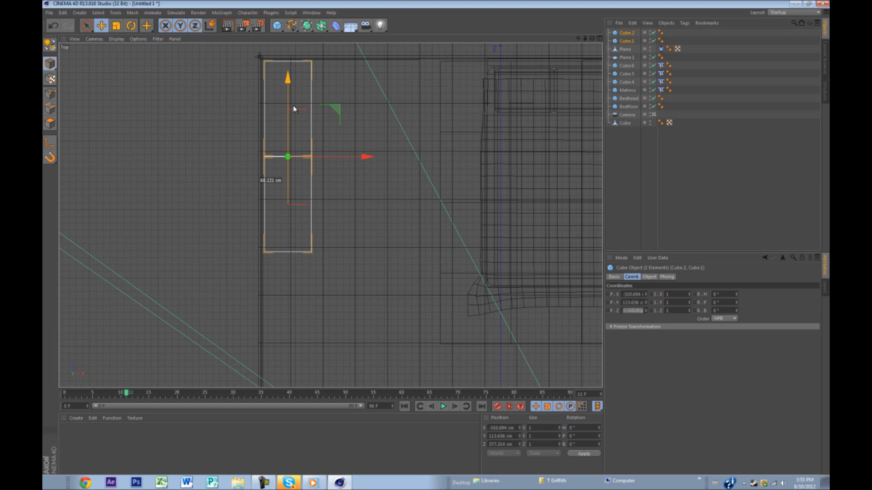
Step: Scale both wardrobe cubes to about 126% and reposition them along the wall at about Y 122 cm, Z 254 cm
key("F1")
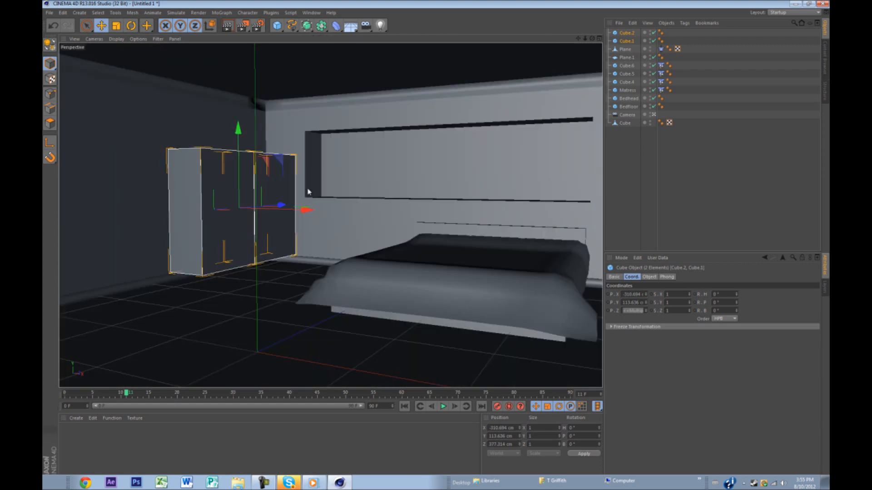
left_click_drag(238, 181, 239, 194)
left_click_drag(282, 216, 361, 202)
key("r")
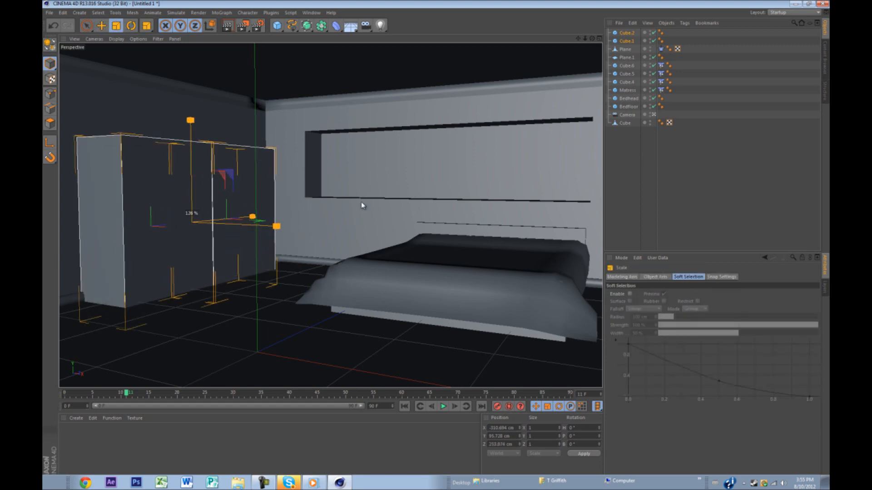
key("e")
left_click_drag(191, 190, 192, 173)
left_click(190, 102)
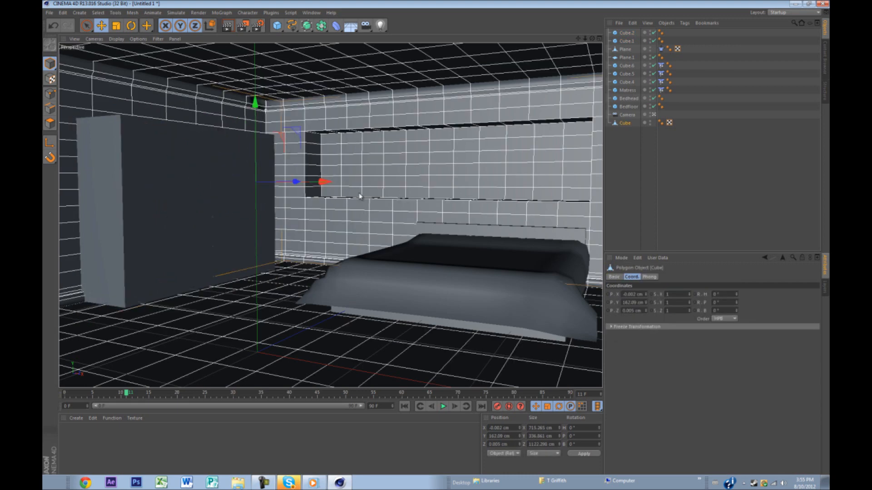
left_click_drag(272, 294, 274, 292)
key("ctrl+z")
left_click(610, 213)
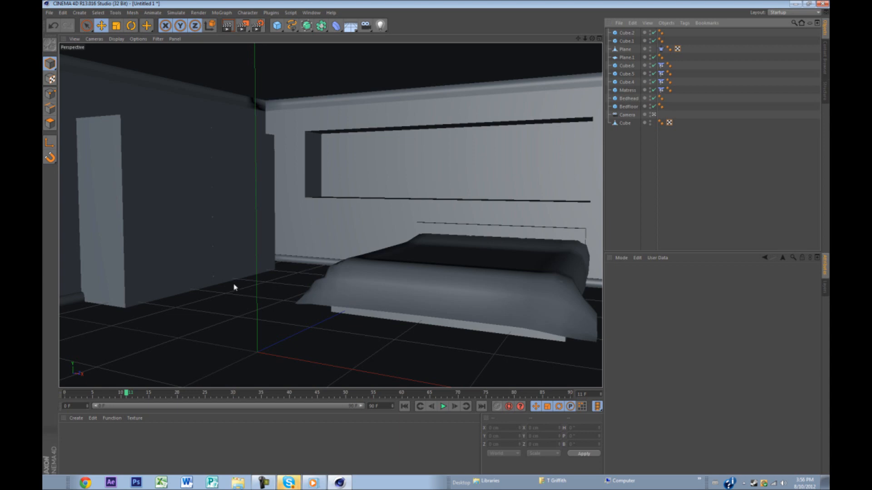
Step: Delete the nearer wardrobe cube and rotate the remaining one to a pitch of -90°
left_click(149, 197)
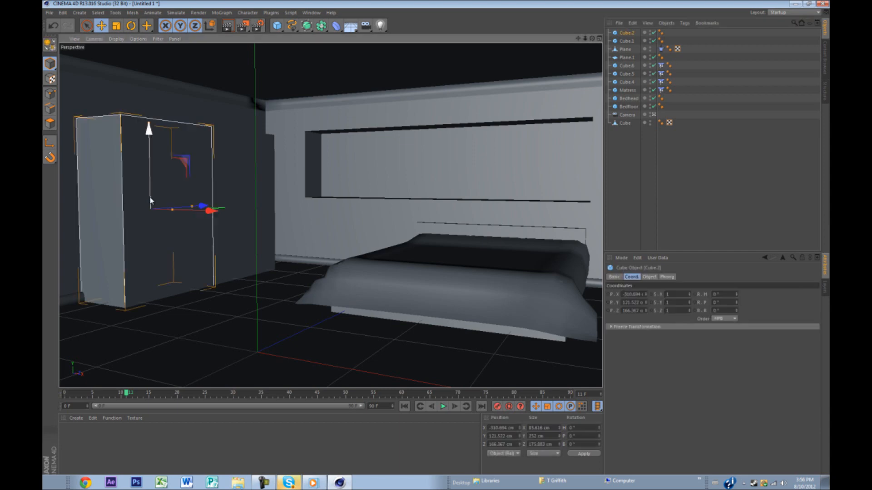
key("Delete")
left_click(218, 193)
key("r")
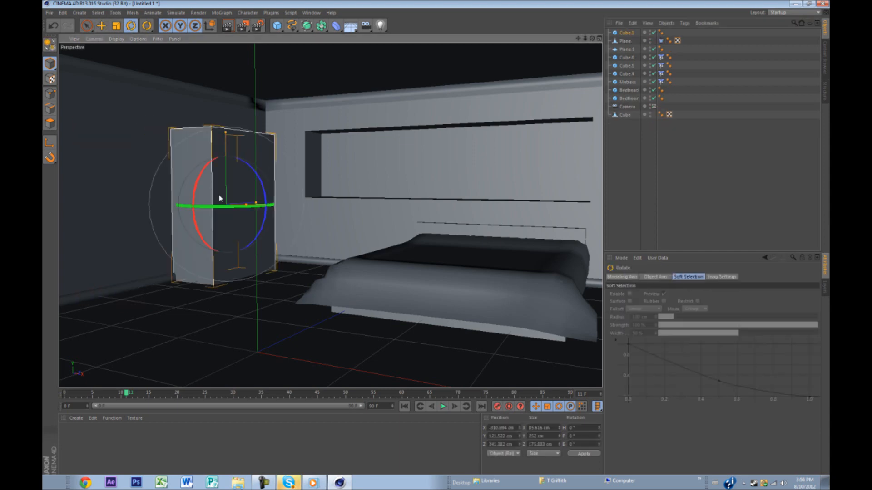
left_click_drag(184, 186, 239, 151)
Step: Lower the remaining cube to about Y 50 cm, bank it 90° and move it beside the bed
key("e")
left_click_drag(225, 256, 228, 298)
key("r")
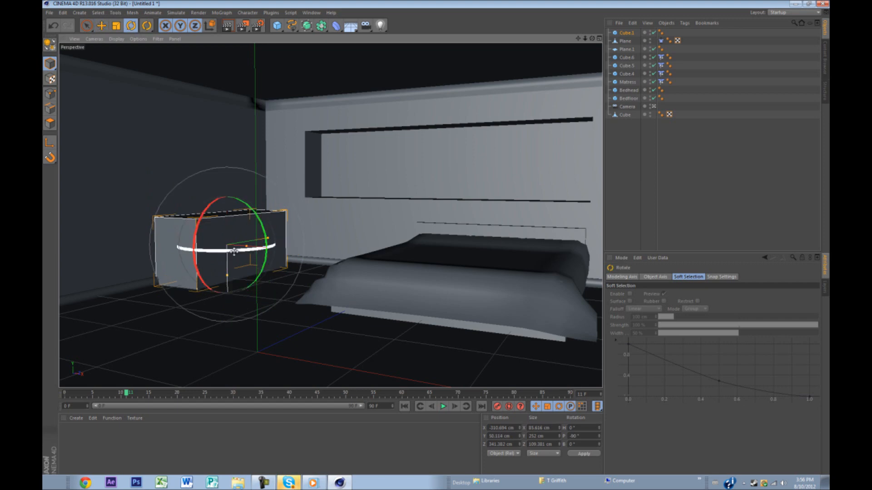
mouse_move(233, 249)
left_mouse_down()
mouse_move(138, 250)
mouse_move(225, 249)
mouse_move(254, 234)
mouse_move(242, 235)
left_mouse_up()
key("e")
mouse_move(339, 242)
left_mouse_down()
mouse_move(427, 260)
mouse_move(356, 247)
left_mouse_up()
Step: Delete the resized cube standing beside the bed
key("t")
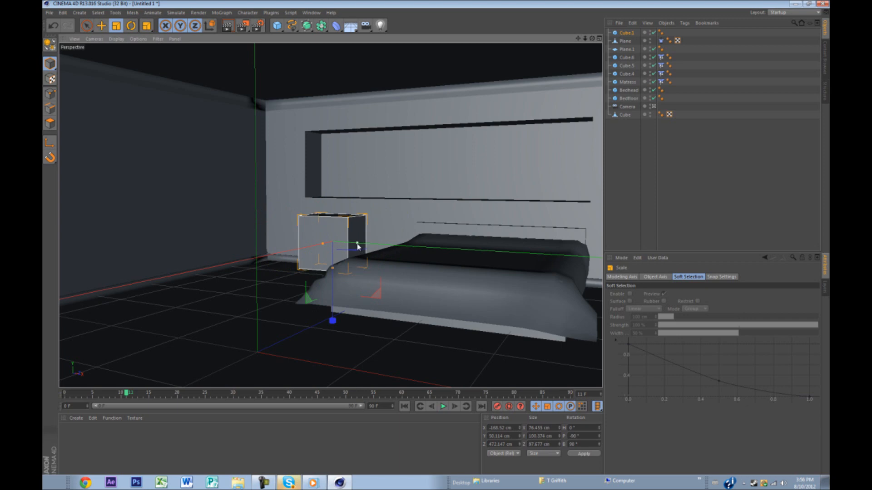
key("e")
left_click_drag(332, 278, 333, 282)
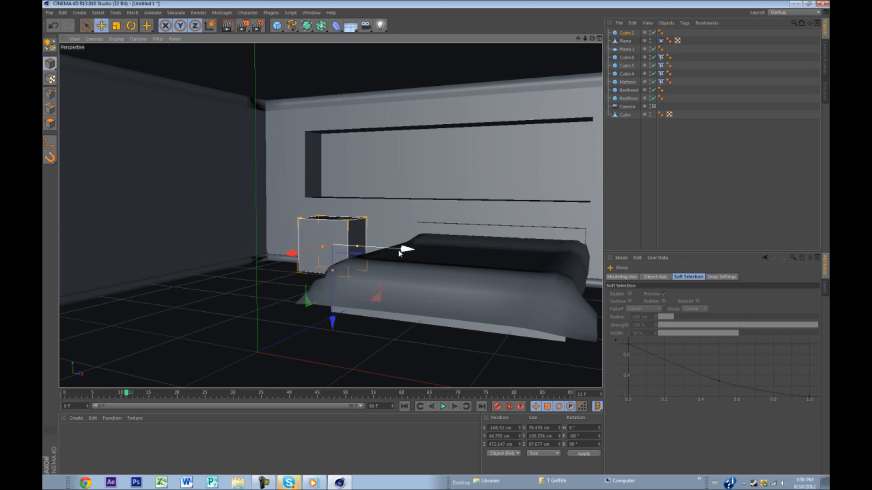
key("Delete")
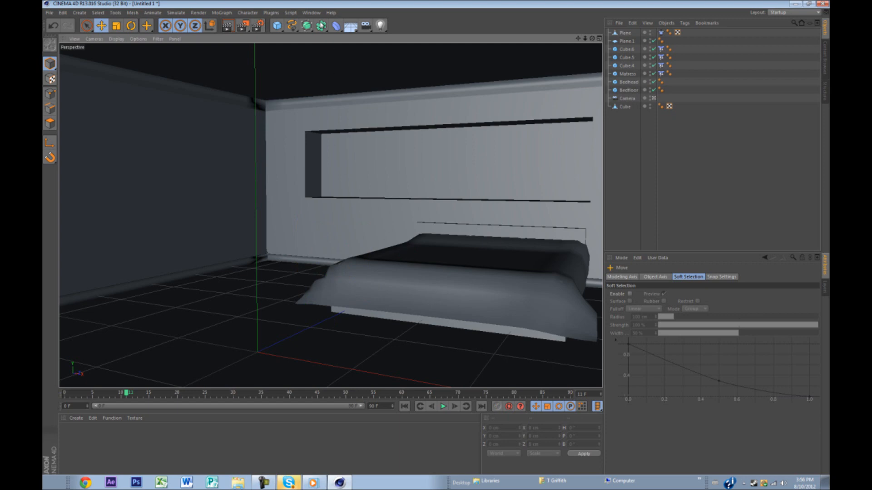
Step: Create a cylinder about 67 cm high and move it beside the head of the bed at about Y 38 cm
left_click_drag(277, 26, 444, 36)
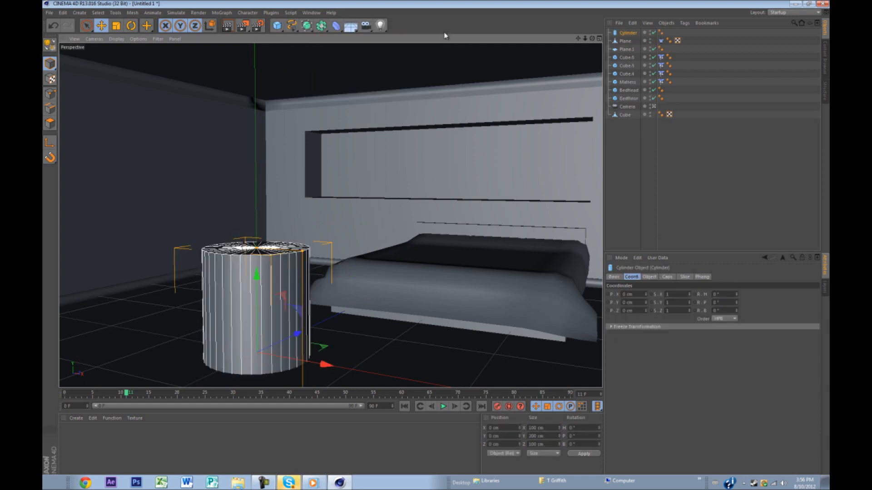
left_click_drag(259, 264, 355, 263)
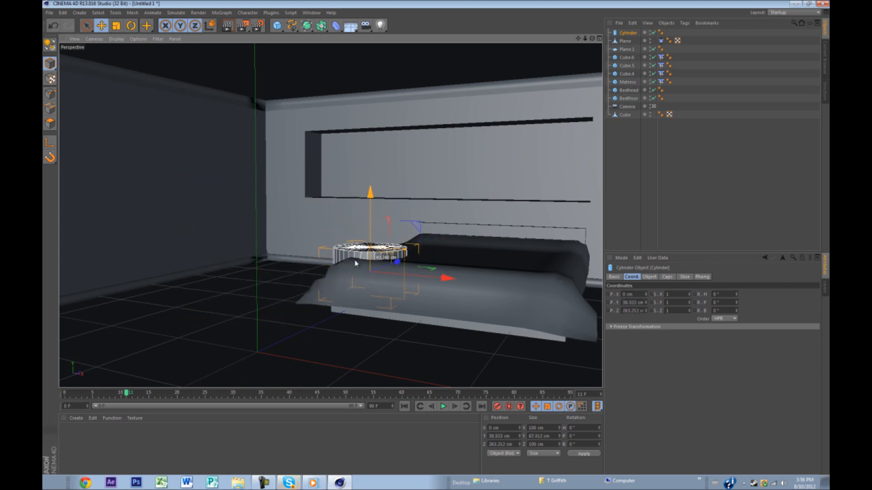
left_click_drag(411, 277, 384, 253)
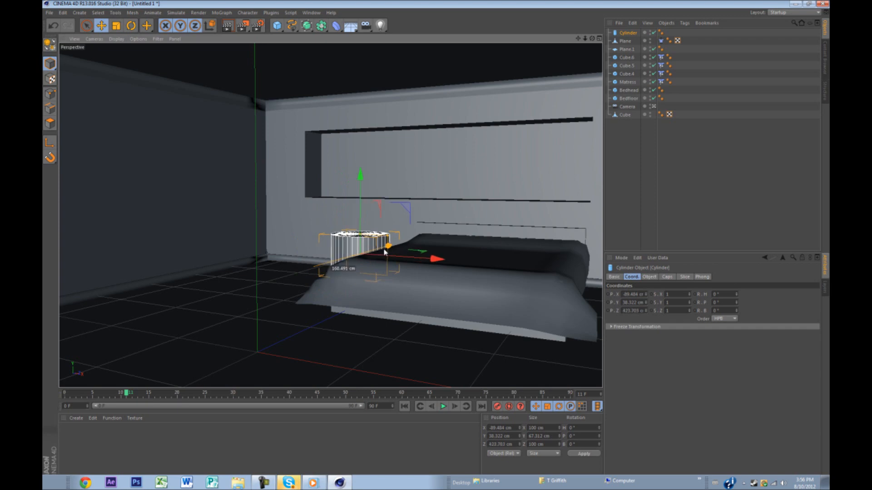
Step: Adjust the cylinder's position from above to about X -94 cm, Z 445 cm, between the bed and the back wall
middle_click(383, 252)
middle_click(463, 208)
left_click_drag(439, 102, 440, 80)
left_click_drag(508, 104, 505, 104)
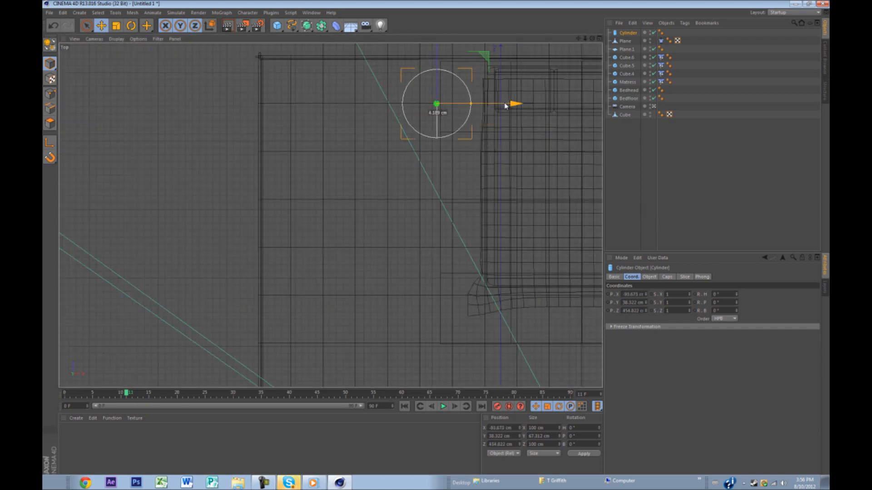
left_click_drag(437, 78, 437, 85)
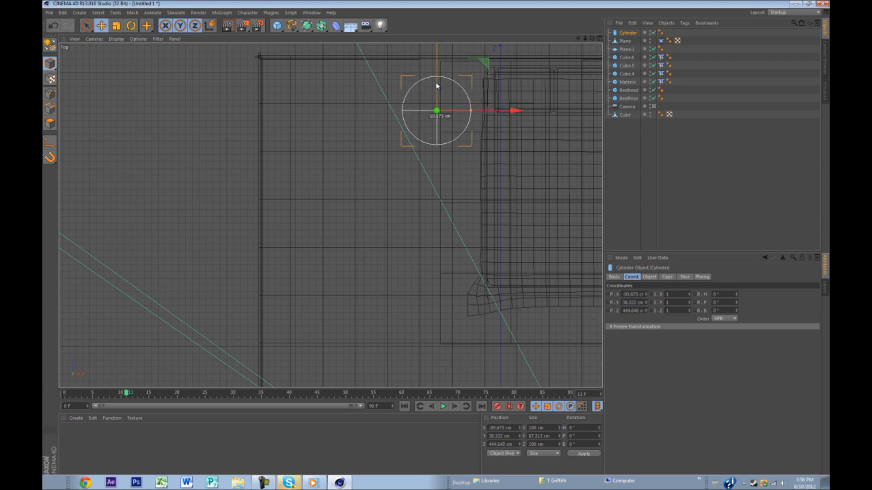
middle_click(513, 113)
middle_click(300, 173)
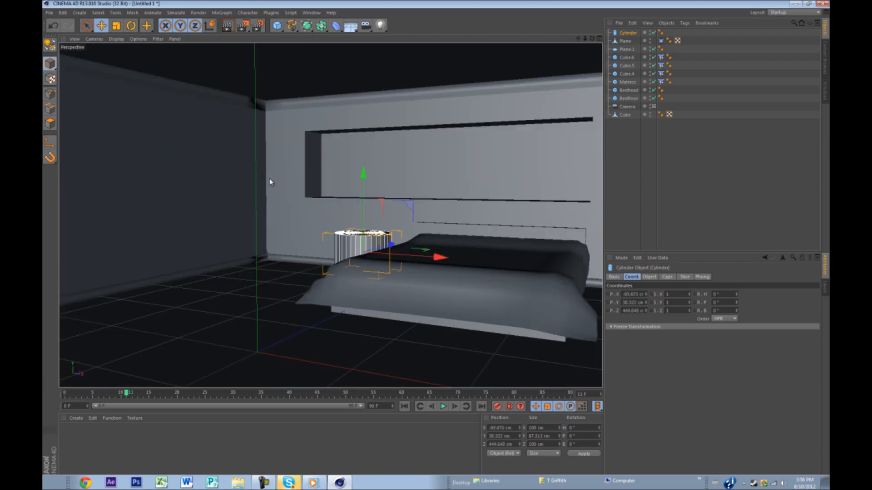
Step: Make the bedside cylinder editable
left_click(288, 228)
left_click_drag(287, 232, 348, 248, "alt")
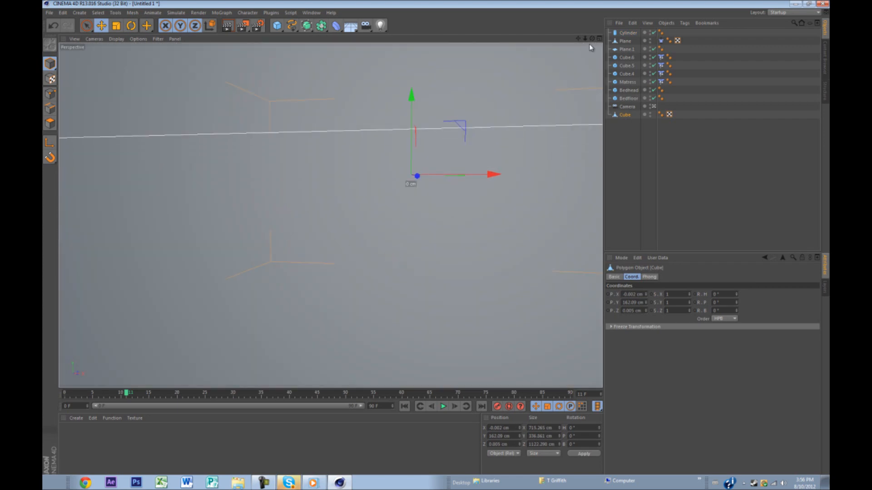
left_click_drag(585, 39, 437, 220)
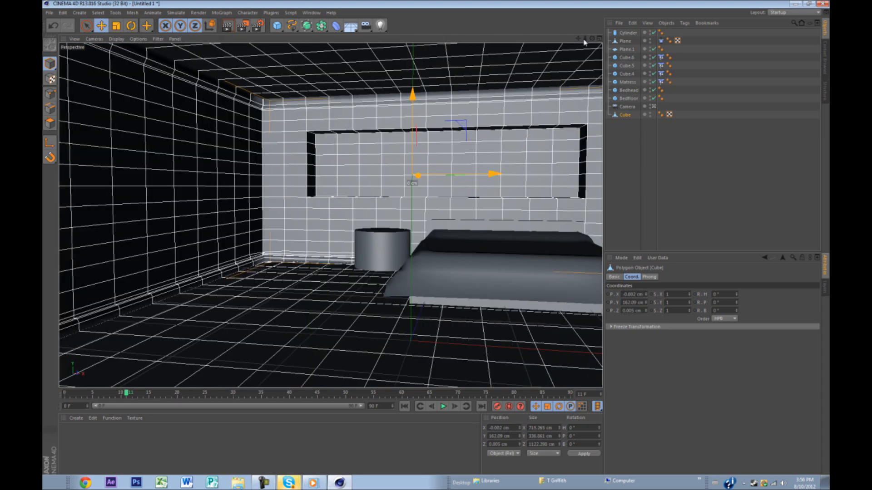
scroll(409, 312, "up", 5)
left_click_drag(398, 312, 409, 308, "alt")
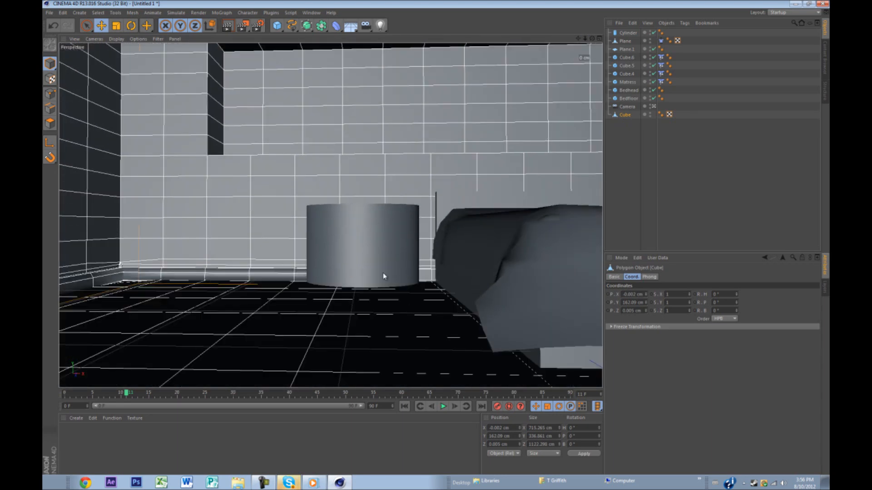
left_click(382, 273)
scroll(344, 274, "up", 3)
key("c")
key("ctrl+v")
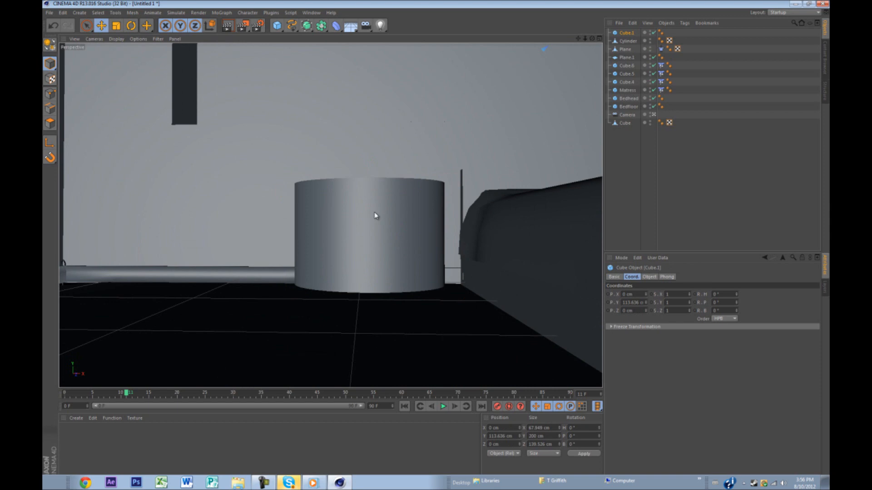
left_click(375, 212)
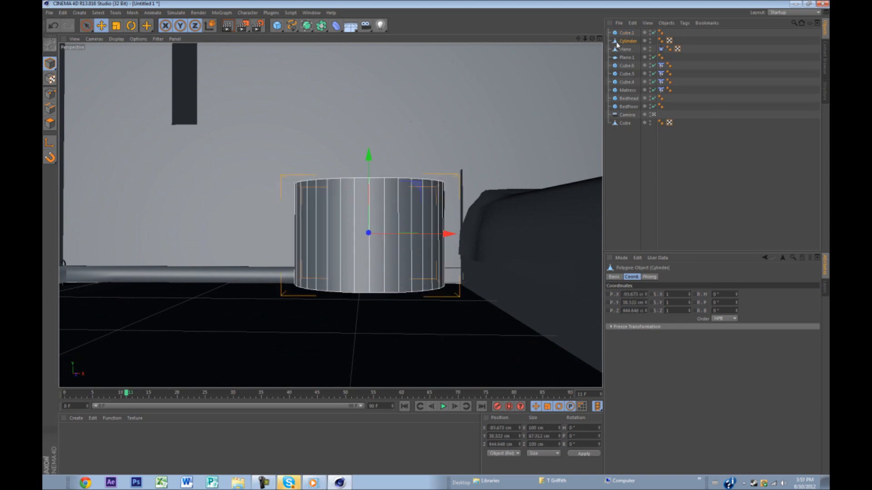
left_click(627, 33)
Step: Duplicate the bedside cylinder and move the copy straight down so it extends below the original
left_click(628, 33)
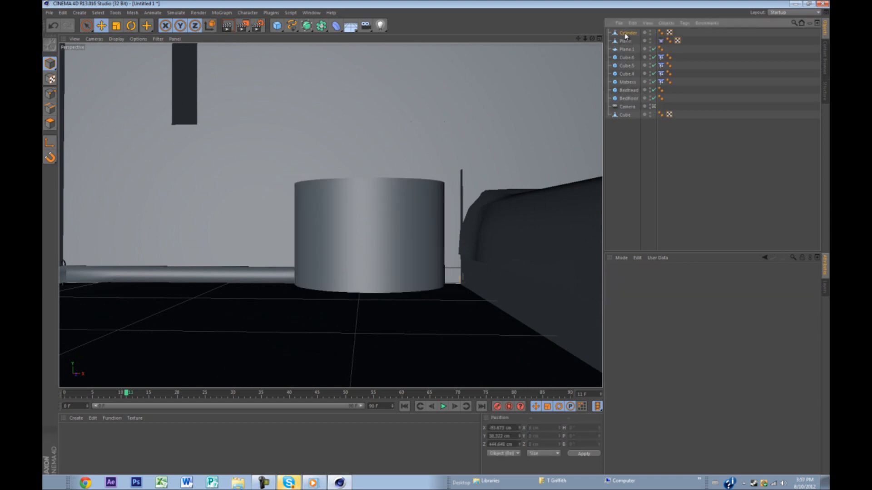
key("ctrl+c")
key("ctrl+v")
left_click_drag(369, 210, 369, 309)
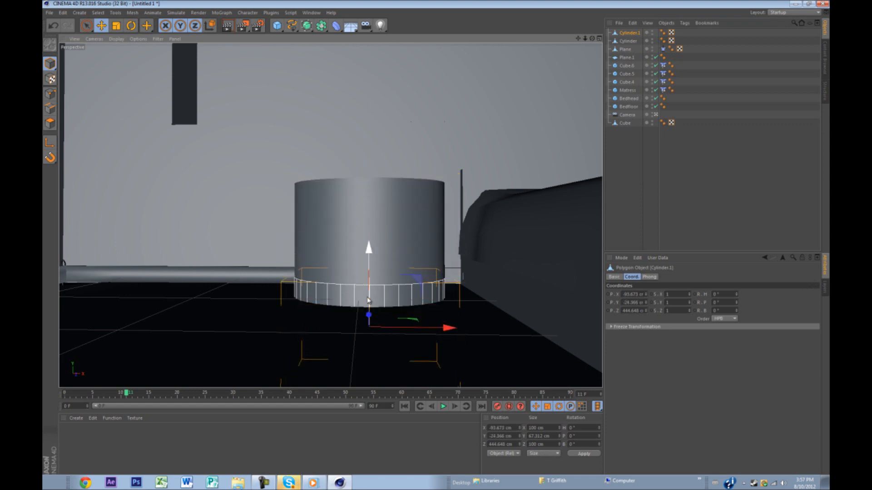
Step: Shrink the duplicate to a small foot about 7 cm across and 5 cm high, positioned under the large cylinder at about Y -1.5 cm
key("r")
left_click(472, 290)
key("e")
left_click(387, 319)
left_click(629, 33)
key("t")
left_click_drag(506, 238, 292, 356)
key("e")
left_click_drag(371, 305, 378, 268)
scroll(363, 297, "up", 3)
scroll(363, 298, "up", 5)
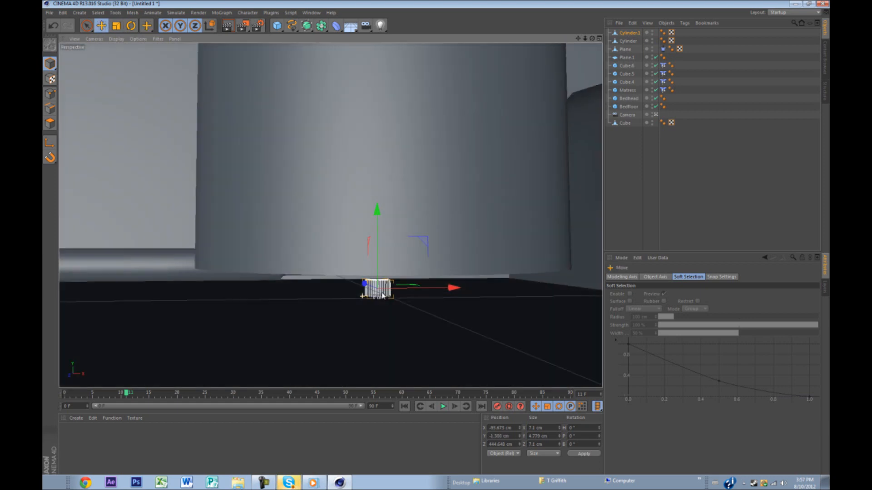
Step: Lower the large cylinder slightly toward the small foot
left_click(388, 236)
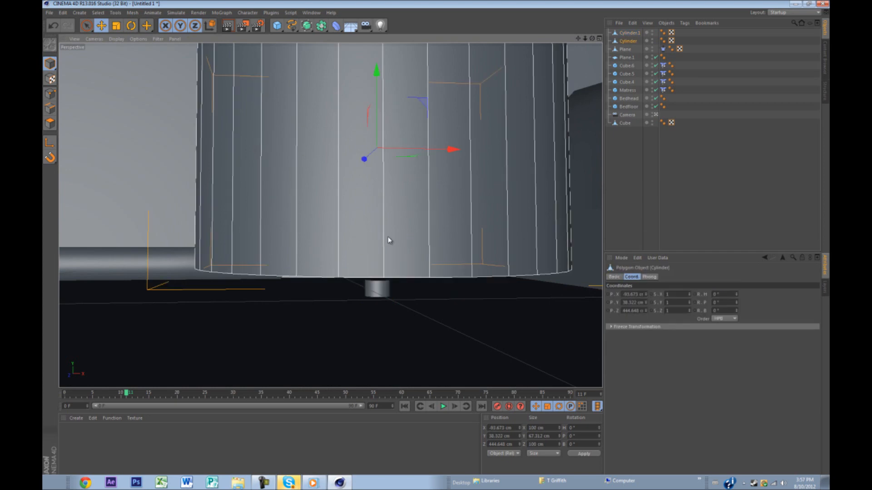
left_click_drag(384, 140, 381, 155)
mouse_move(387, 295)
left_mouse_down("alt")
mouse_move(387, 273)
mouse_move(385, 285)
left_mouse_up("alt")
Step: Enlarge the small foot cylinder uniformly to about 10.5 cm across and 7 cm high
left_click(379, 313)
key("r")
key("t")
left_click_drag(453, 308, 476, 307)
key("ctrl+z")
left_click_drag(423, 272, 531, 240)
key("r")
left_click_drag(446, 307, 457, 335, "alt")
key("e")
scroll(457, 335, "down", 2)
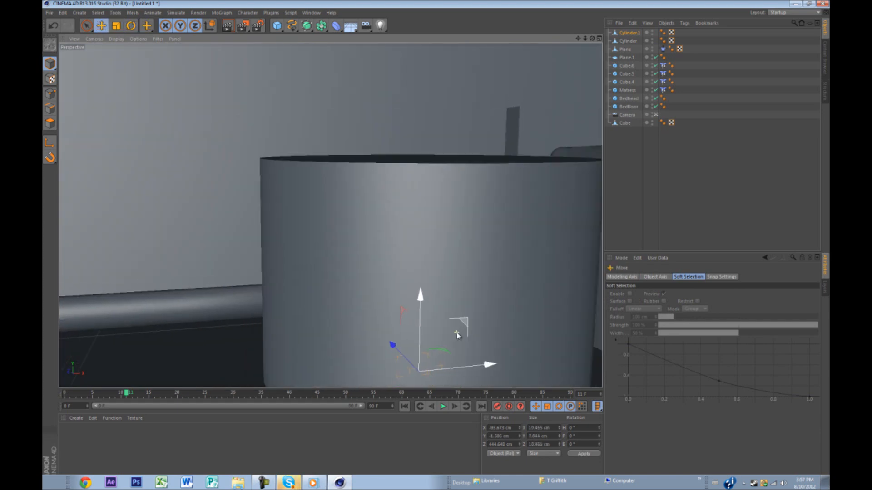
Step: Move the foot to the front edge of the large cylinder, at about X -95 cm, Z 401 cm
middle_click_drag(441, 304, 386, 207, "alt")
scroll(384, 207, "down", 2)
middle_click_drag(367, 260, 350, 247, "alt")
left_click_drag(361, 251, 405, 288)
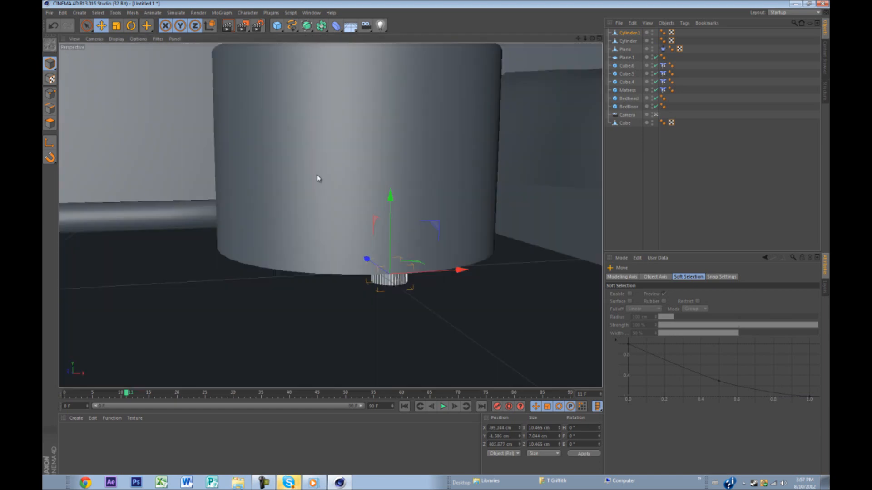
middle_click(369, 179)
middle_click(528, 176)
scroll(459, 117, "up", 6)
middle_click_drag(428, 200, 406, 238, "alt")
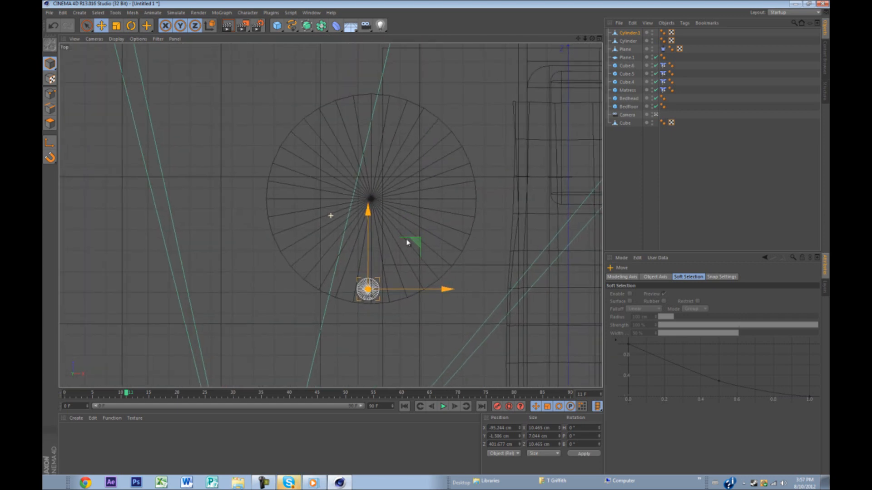
mouse_move(372, 252)
left_mouse_down()
mouse_move(372, 177)
mouse_move(370, 252)
left_mouse_up()
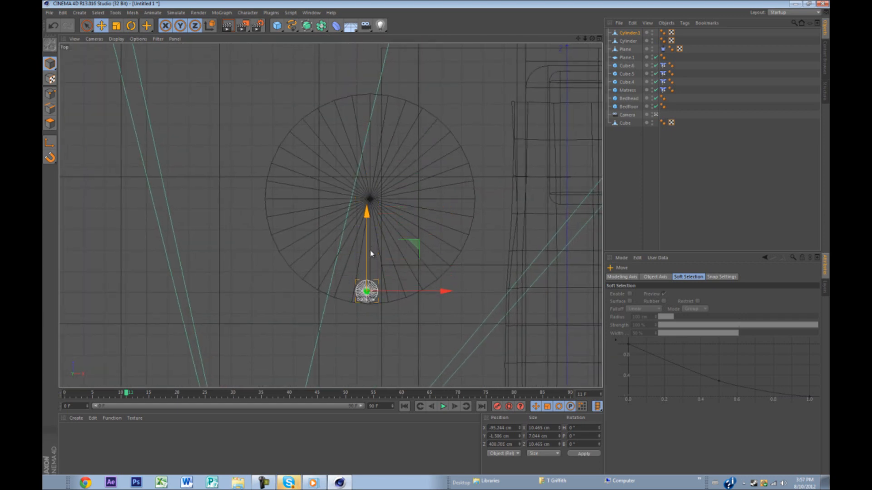
Step: Add a MoGraph Cloner and make the foot cylinder its child
left_click(629, 32)
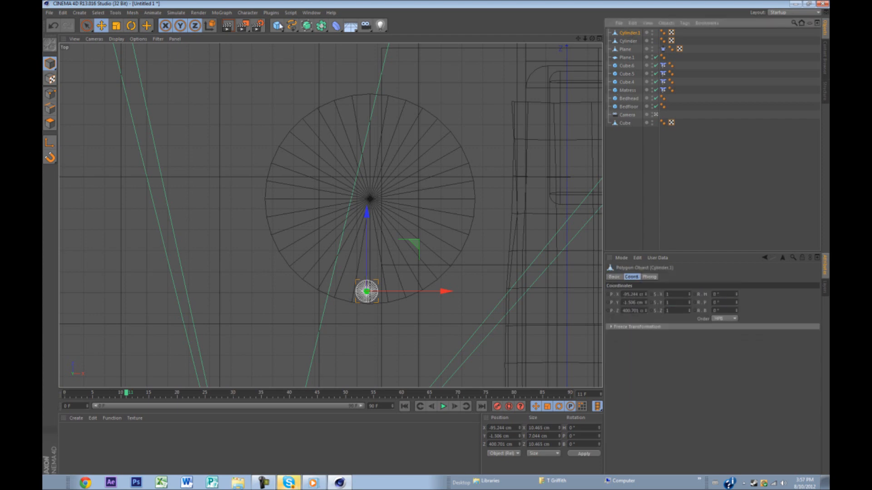
left_click(249, 13)
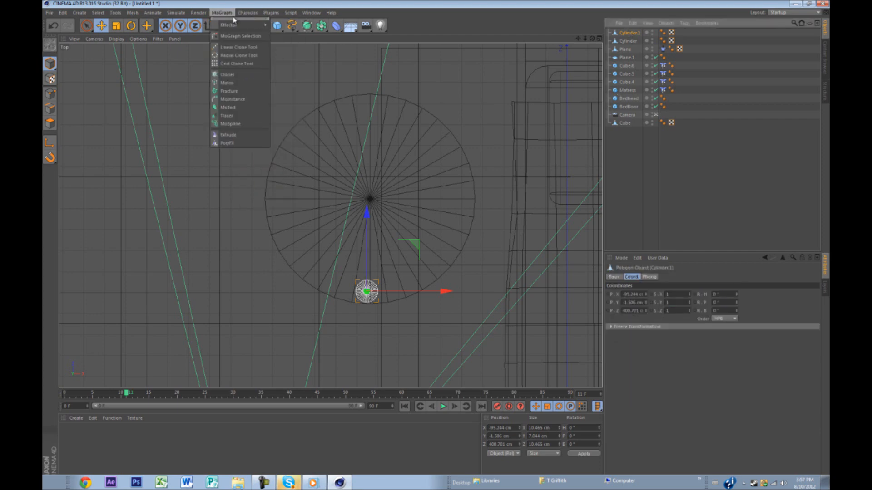
mouse_move(245, 27)
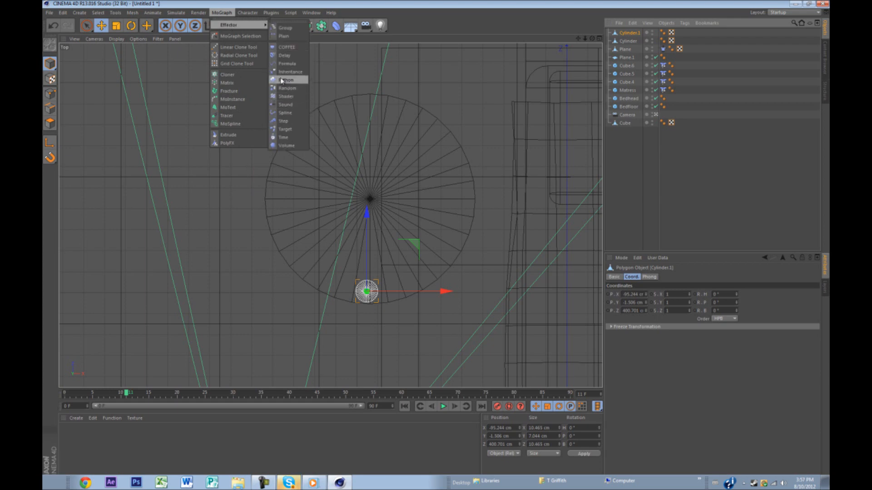
left_click(227, 74)
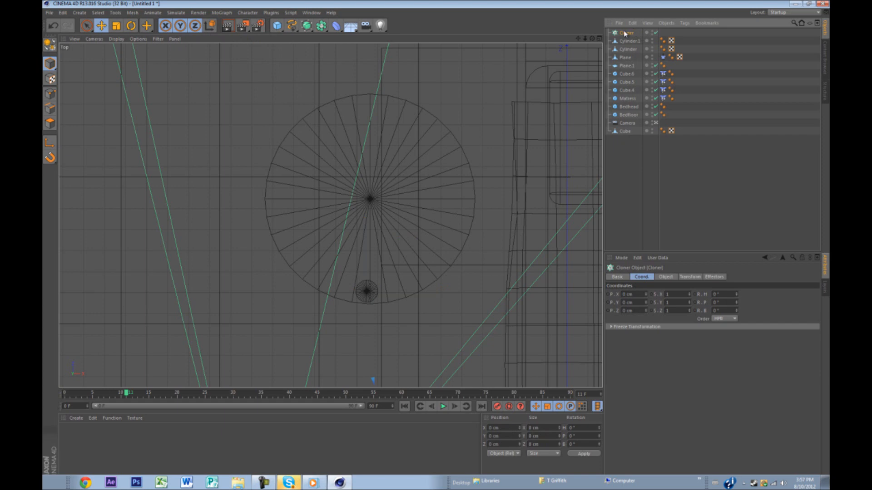
left_click_drag(627, 35, 626, 33)
Step: Switch the Cloner to Radial mode and set its clone count to 8
left_click(666, 277)
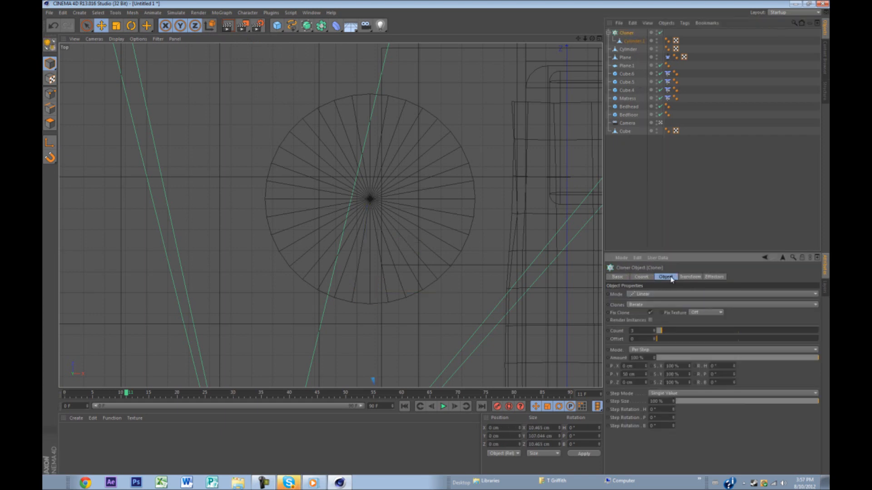
left_click(648, 294)
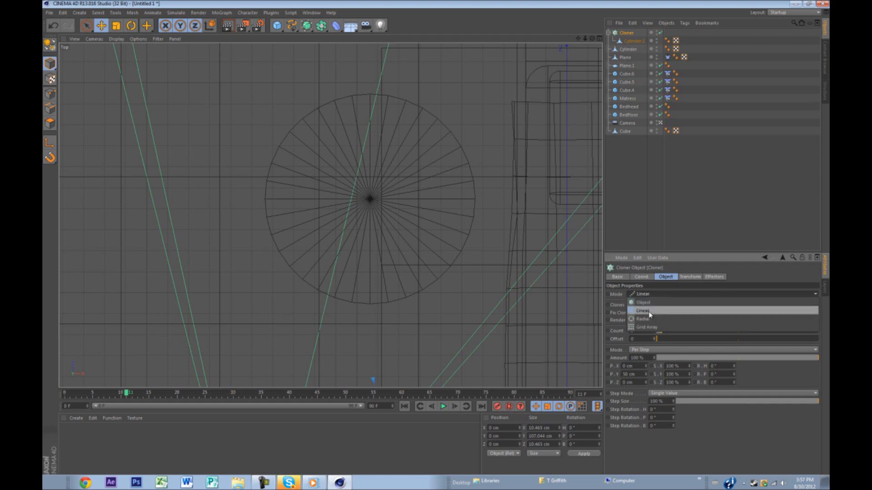
left_click(649, 319)
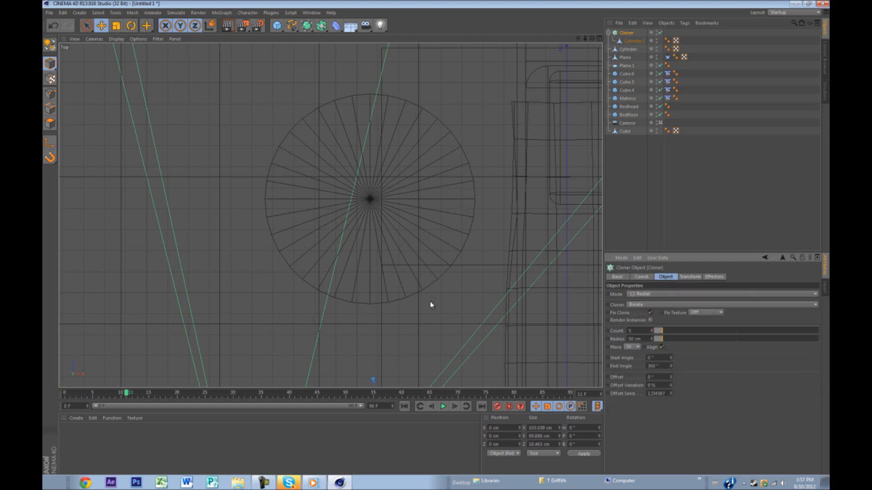
middle_click_drag(430, 302, 424, 126, "alt")
scroll(424, 125, "down", 5)
middle_click_drag(427, 240, 358, 108, "alt")
scroll(451, 307, "up", 3)
mouse_move(671, 333)
left_mouse_down()
mouse_move(683, 331)
mouse_move(668, 333)
left_mouse_up()
Step: Rotate the Cloner to a pitch of 90° so the ring of feet lies flat on the floor plane
key("r")
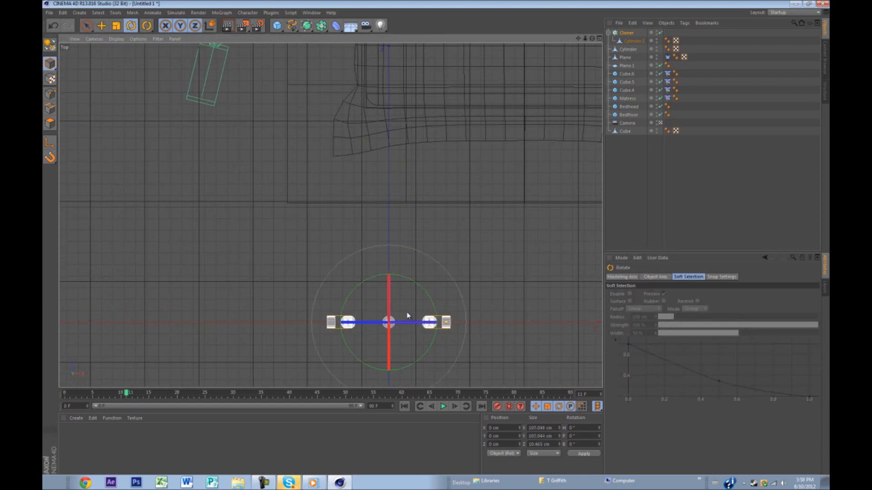
left_click_drag(389, 304, 436, 245)
middle_click_drag(448, 284, 449, 256, "alt")
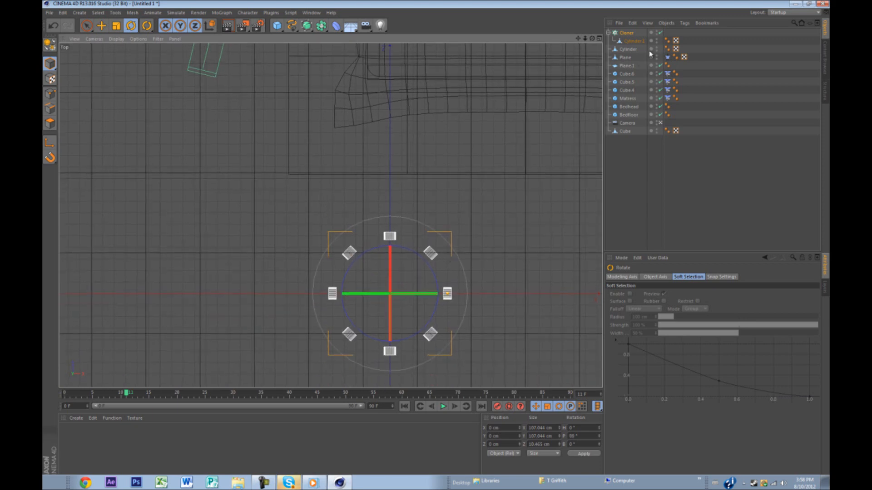
Step: Try to rotate the foot cylinder inside the Cloner, and undo the rotation
left_click(637, 41)
left_click_drag(306, 292, 358, 294)
key("ctrl+z")
left_click_drag(276, 271, 278, 358)
left_click(381, 304)
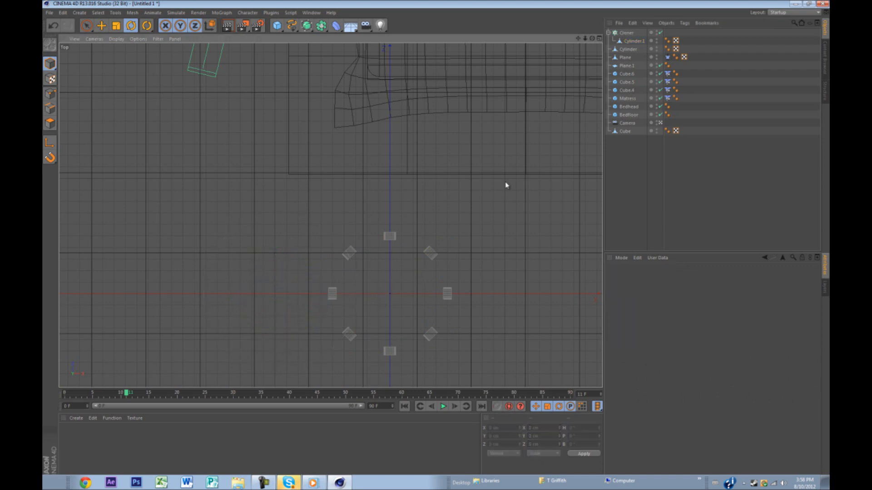
Step: Take the foot cylinder out of the Cloner, rotate it to a pitch of 90°, and make it the Cloner's child again
left_click(626, 33)
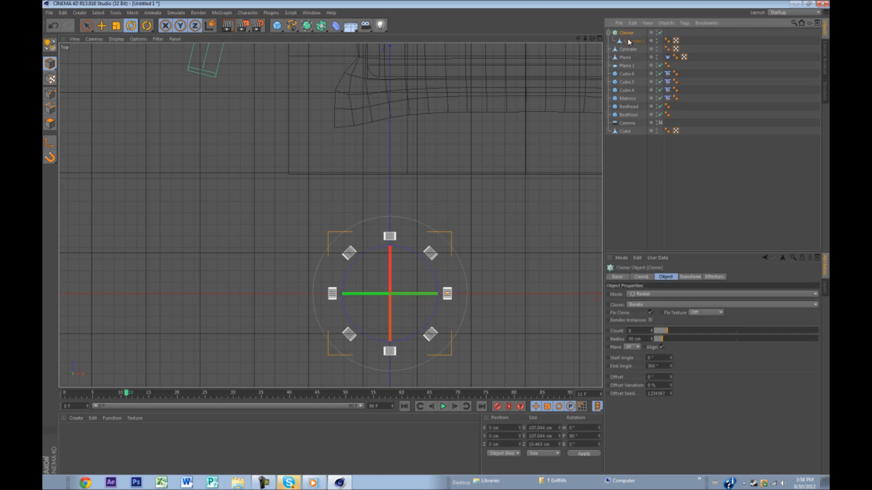
left_click_drag(627, 44, 629, 49)
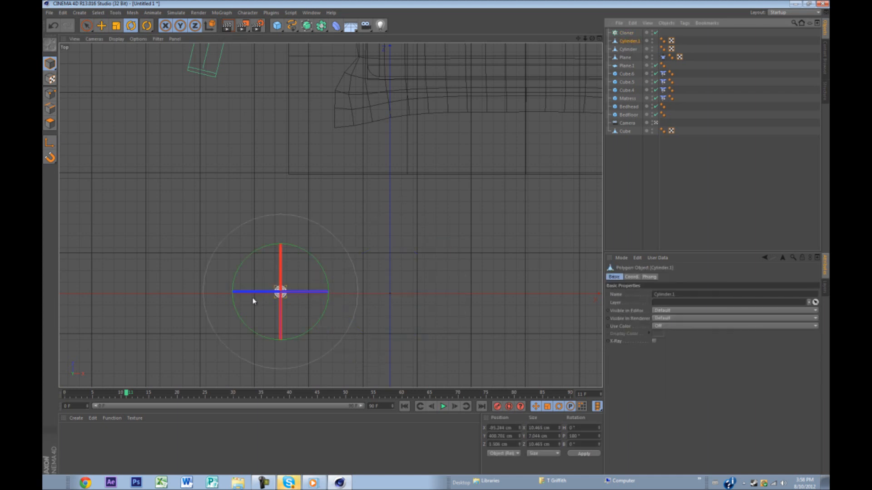
left_click_drag(280, 275, 285, 179)
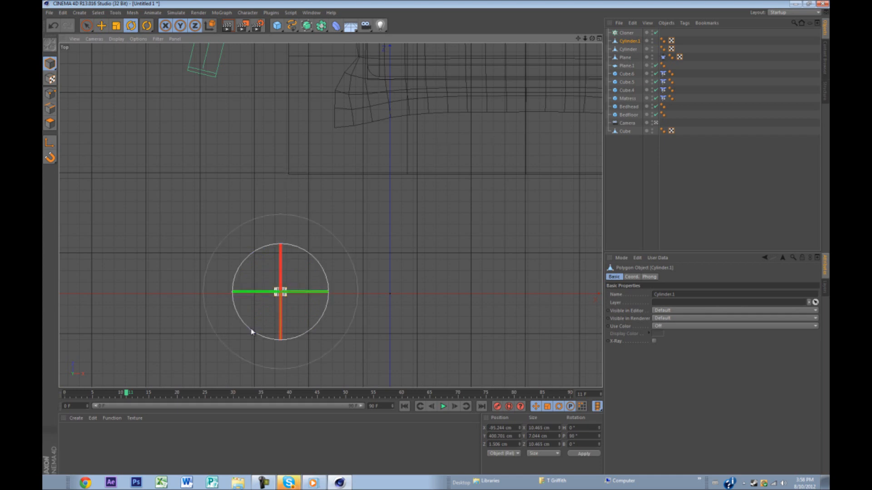
left_click_drag(624, 35, 625, 34)
left_click(625, 33)
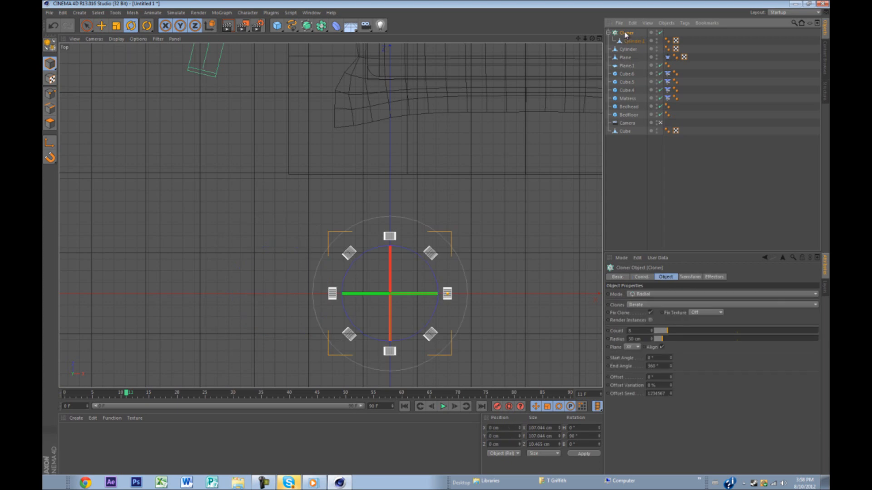
Step: Try the Random clone order on the Cloner, and restore Iterate
left_click(653, 307)
left_click(645, 321)
left_click(636, 303)
left_click(640, 312)
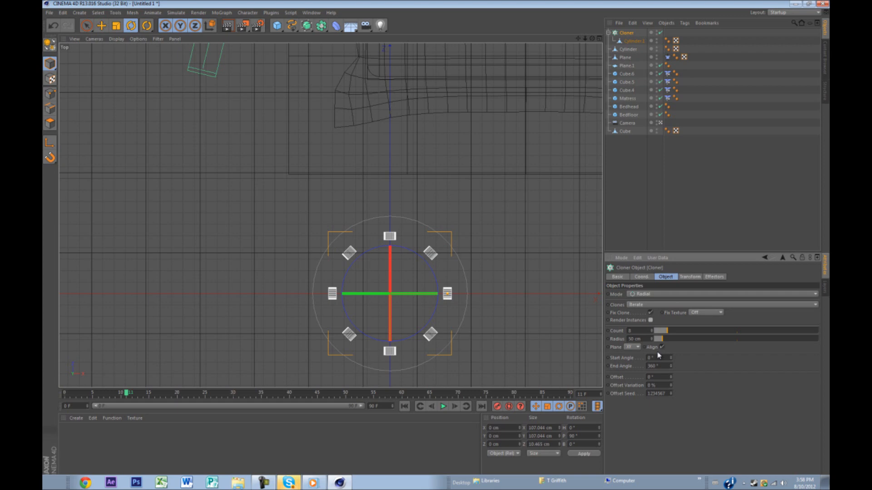
Step: Set the Cloner's start angle to 1° and change its offset seed to 1234589
left_click_drag(670, 359, 672, 389)
key("Return")
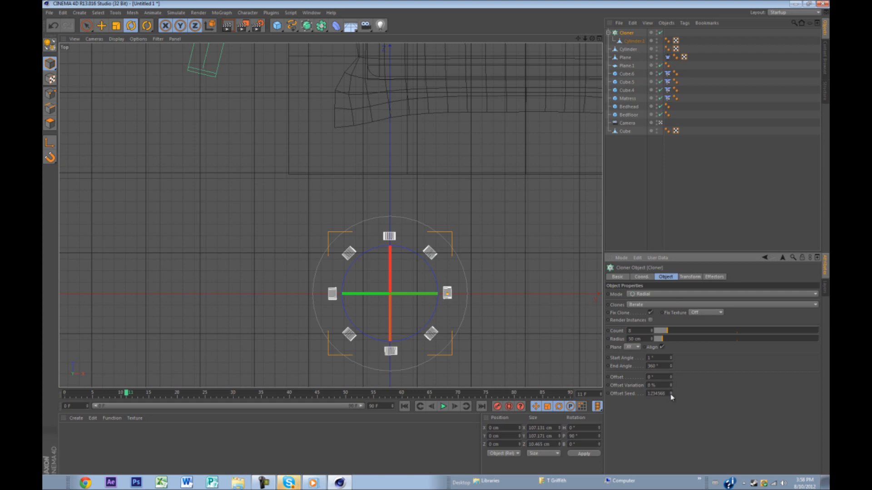
Step: Try the XZ plane for the radial clones, and return the plane to XY
left_click(629, 364)
left_click(631, 347)
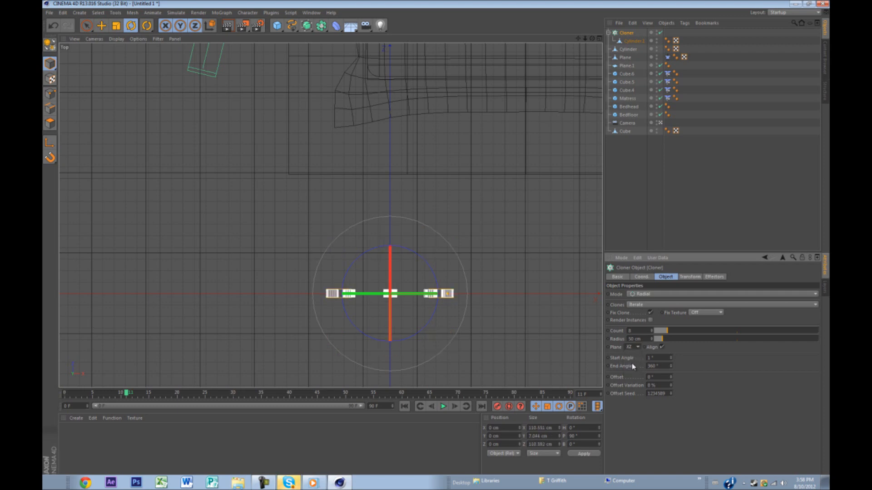
left_click(631, 355)
Step: Turn off Align for the radial clones and set the Cloner's transform pitch to 90° so the feet stand upright
left_click(661, 347)
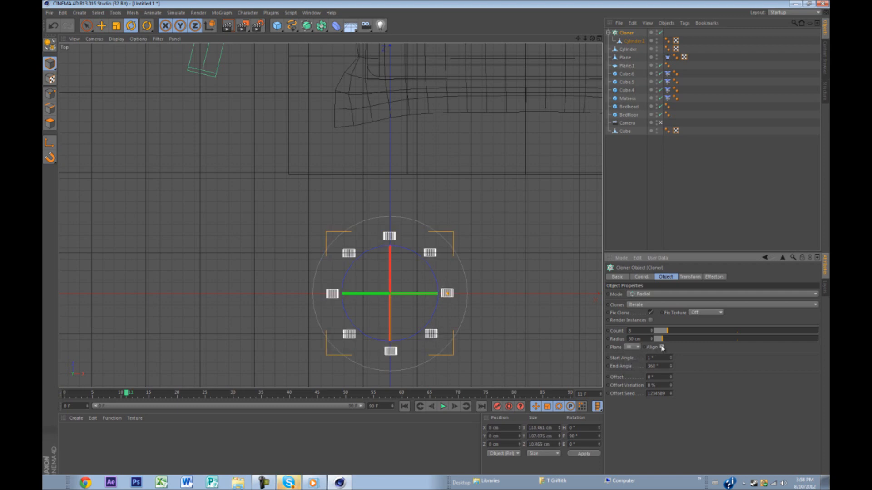
left_click_drag(390, 279, 418, 177)
key("ctrl+z")
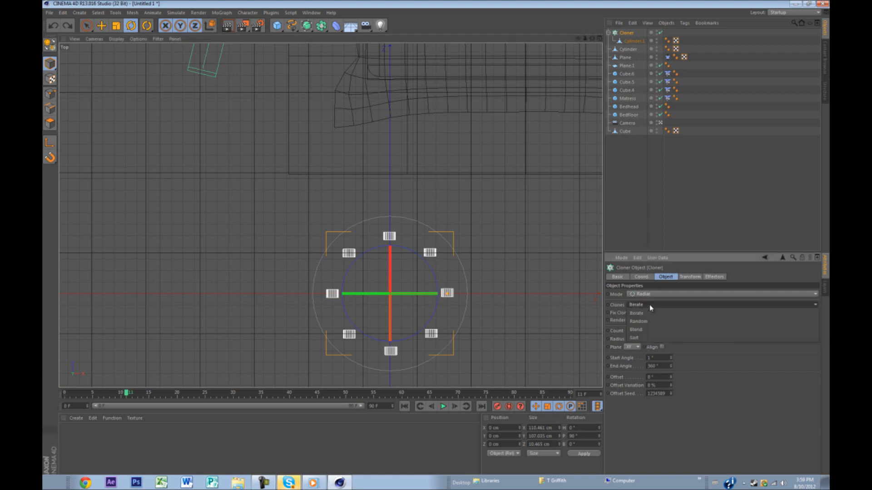
left_click(688, 276)
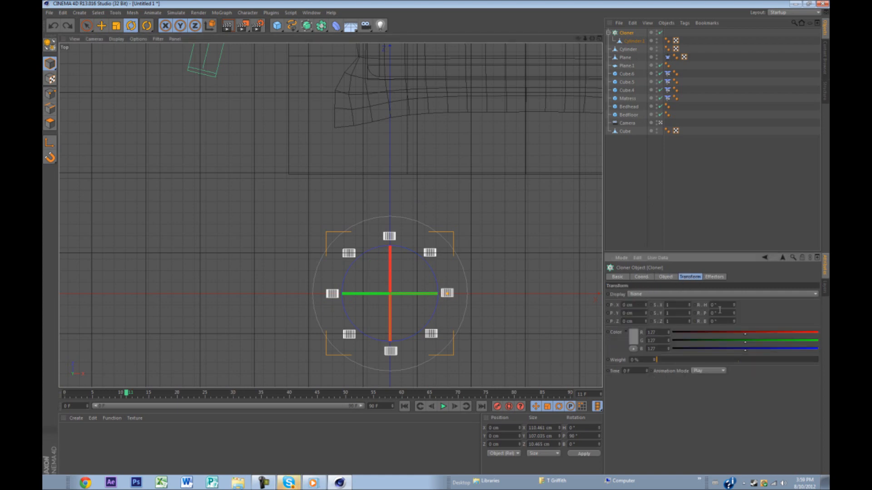
left_click_drag(735, 316, 734, 316)
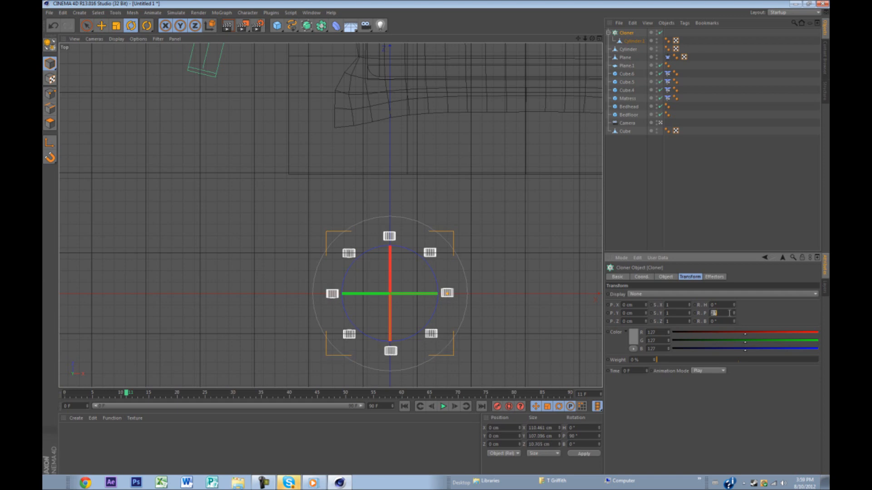
key("Return")
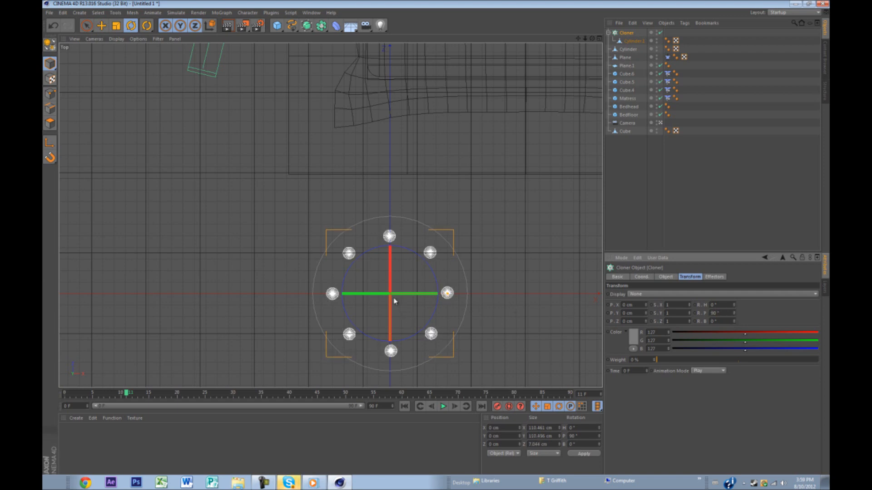
Step: Move the Cloner under the large table cylinder, to about X -94 cm, Z 445 cm
key("e")
left_click_drag(389, 325, 389, 194)
middle_click_drag(390, 193, 461, 345, "alt")
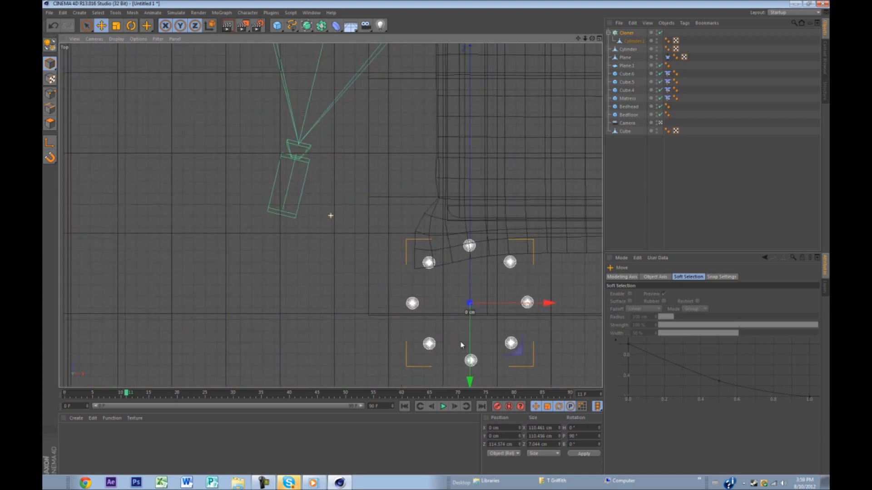
left_click_drag(472, 343, 469, 154)
middle_click_drag(470, 155, 494, 370, "alt")
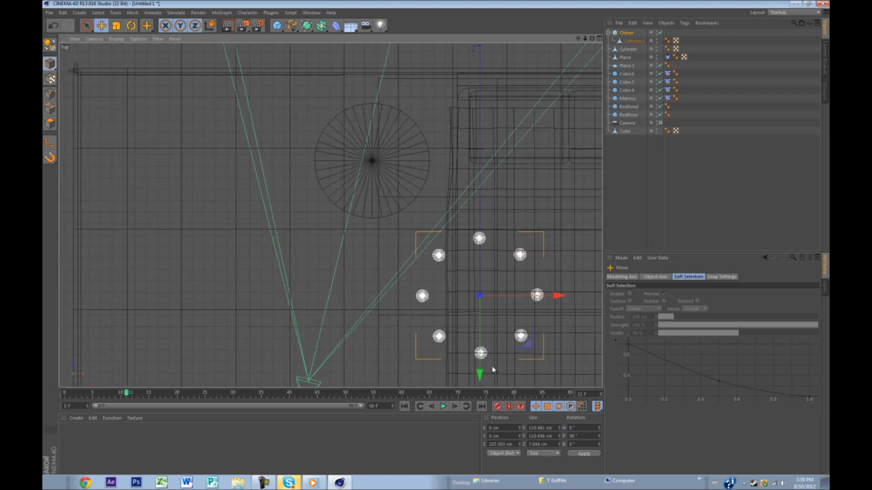
left_click_drag(482, 364, 480, 226)
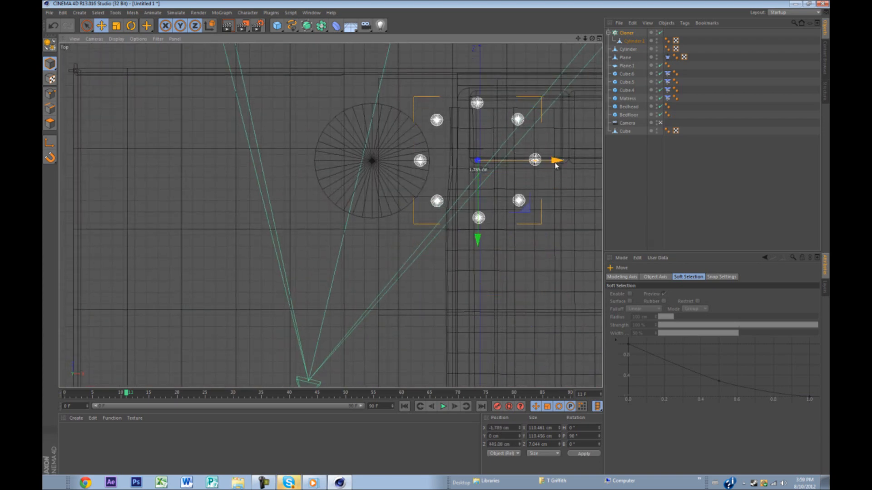
left_click_drag(556, 160, 452, 162)
Step: Scale the Cloner down to about 98 cm across so the feet fit inside the table's rim
key("t")
left_click_drag(516, 164, 485, 173)
key("e")
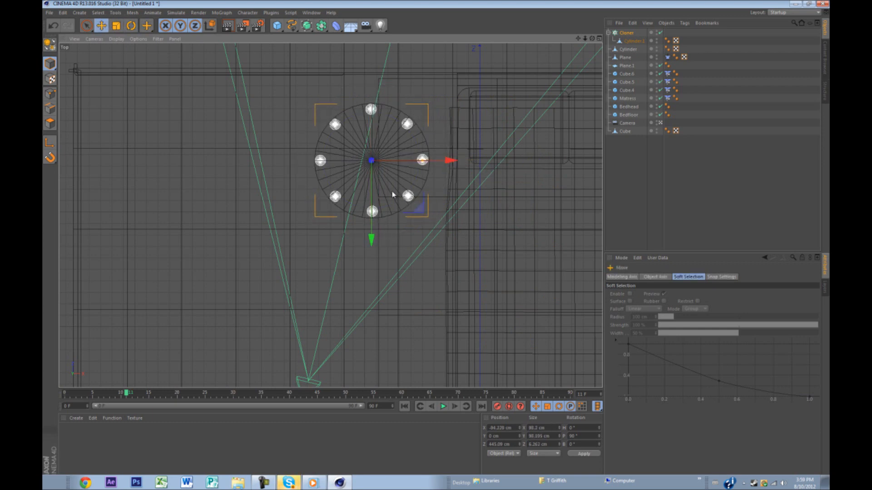
Step: Examine in perspective how the cloned feet sit beneath the table cylinder and on the floor
middle_click(437, 166)
key("F1")
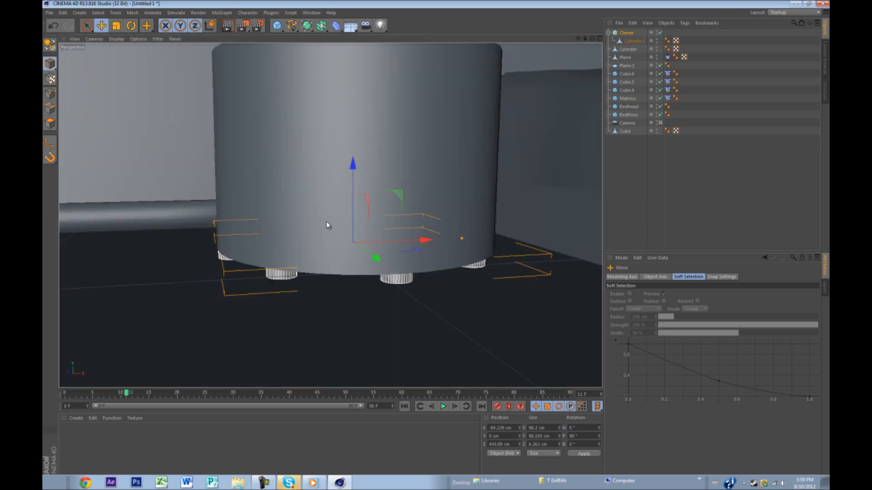
left_click(413, 294)
scroll(437, 325, "up", 10)
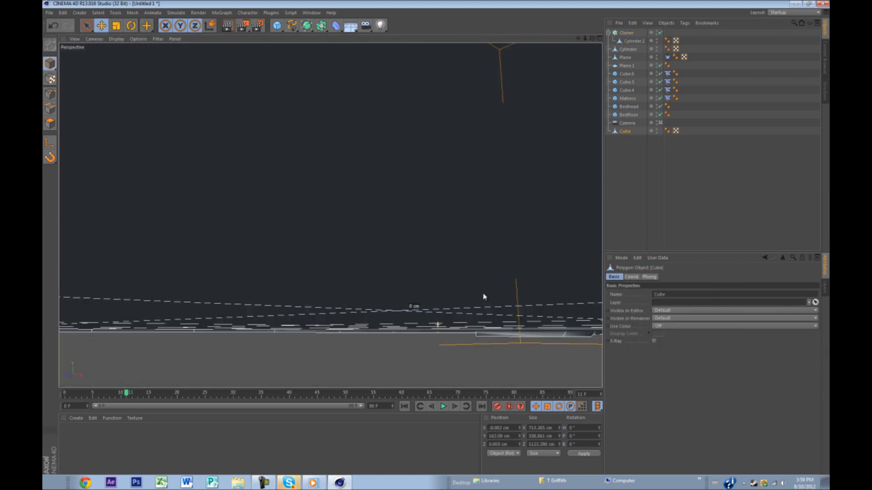
scroll(479, 298, "down", 3)
left_click(352, 318)
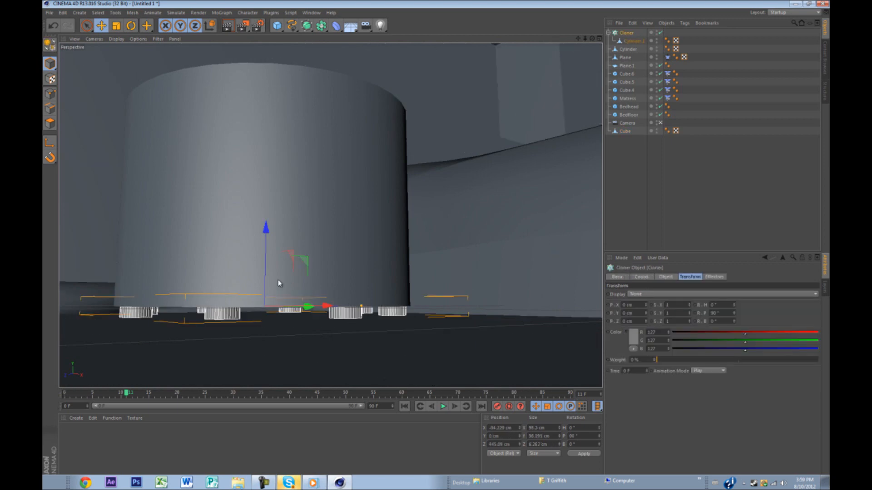
left_click(418, 300)
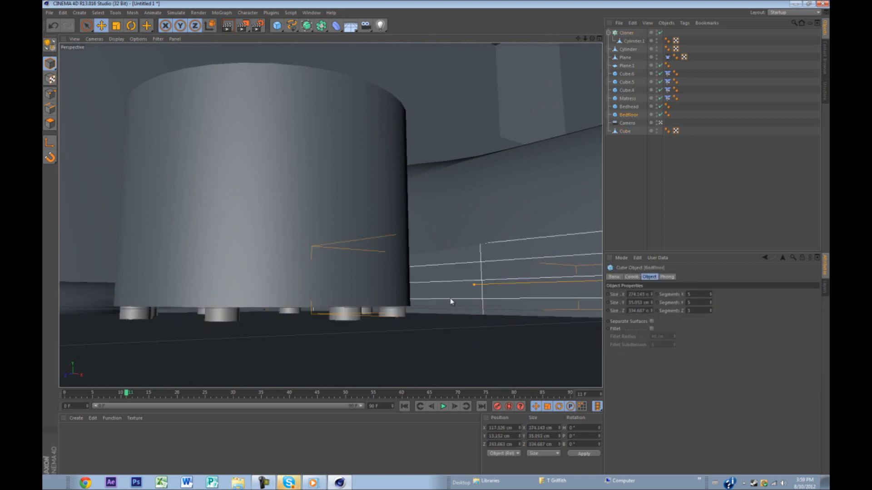
scroll(451, 302, "down", 10)
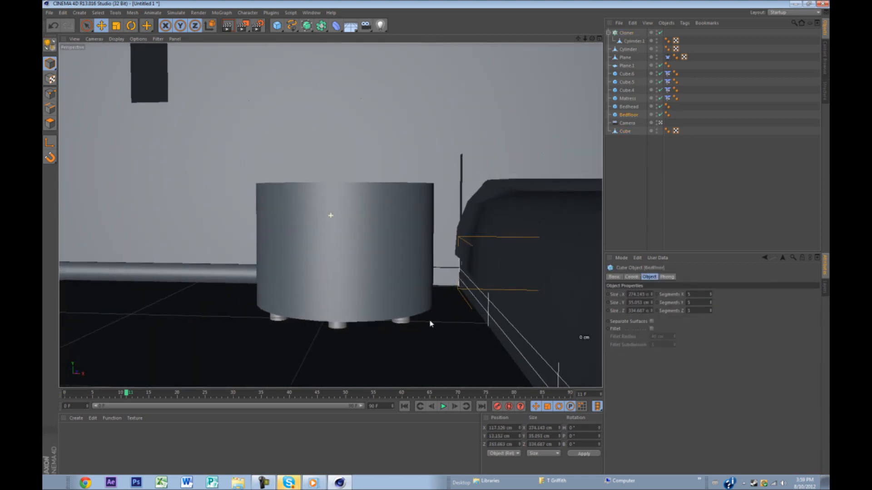
Step: Delete the large table cylinder above the feet
left_click(302, 223)
scroll(365, 237, "up", 2)
left_click_drag(356, 237, 349, 257, "alt")
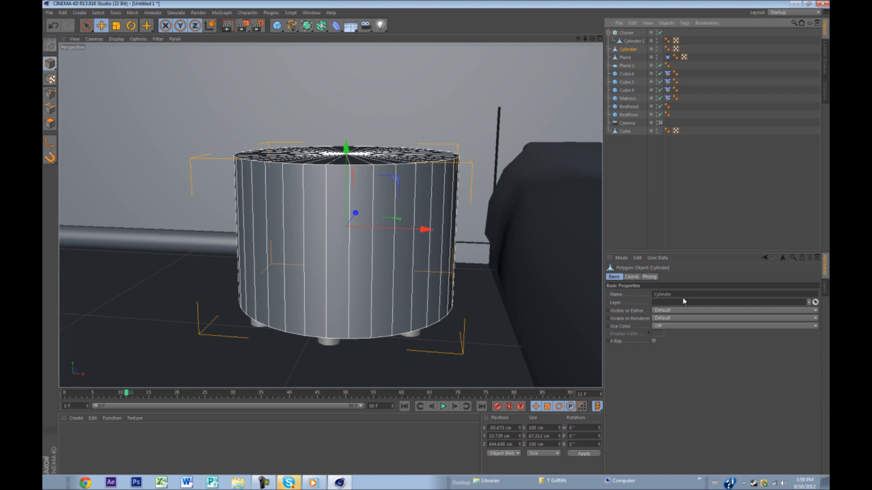
left_click(632, 277)
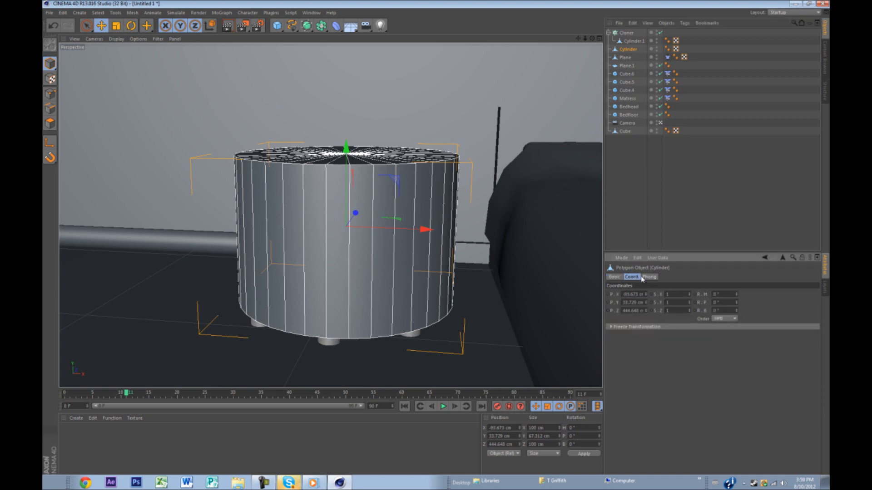
left_click(648, 277)
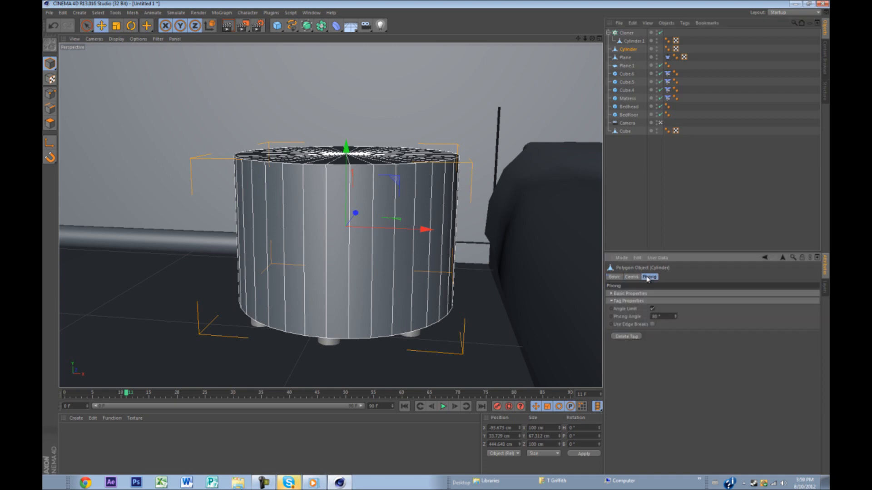
left_click(629, 49)
key("Delete")
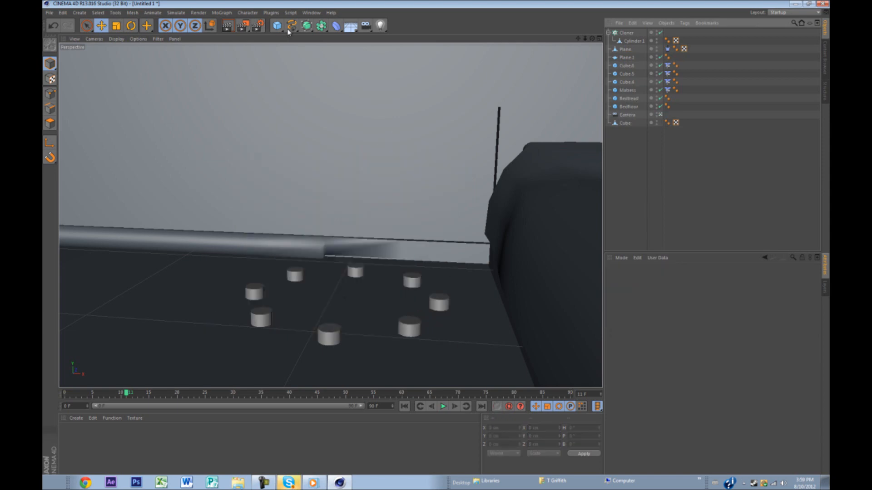
Step: Add a new Cylinder primitive to the scene as the replacement table body
left_click_drag(276, 26, 443, 32)
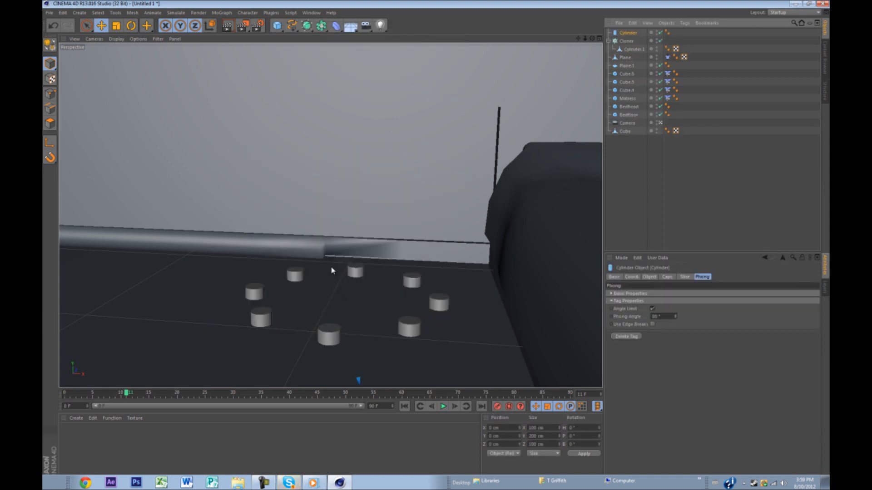
scroll(353, 312, "down", 8)
middle_click_drag(353, 307, 331, 160, "alt")
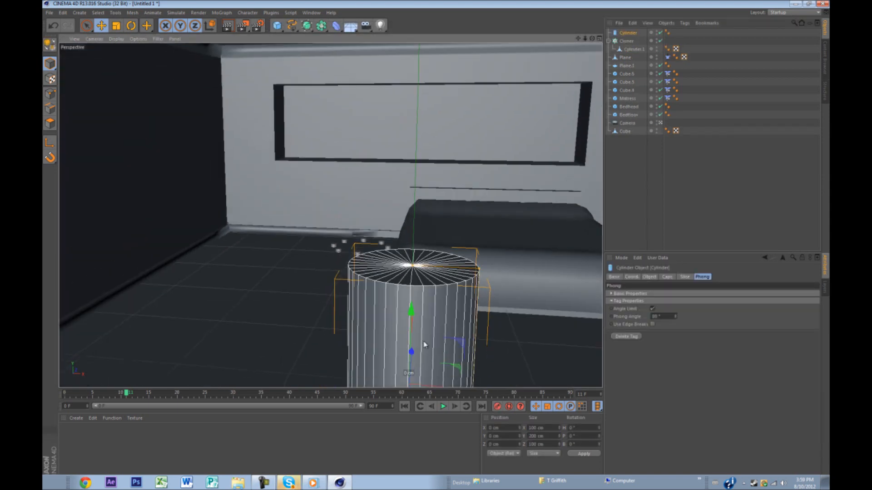
Step: In the top view, move the new cylinder until it is centred over the ring of cloned feet
middle_click(411, 330)
middle_click(408, 182)
scroll(417, 213, "down", 4)
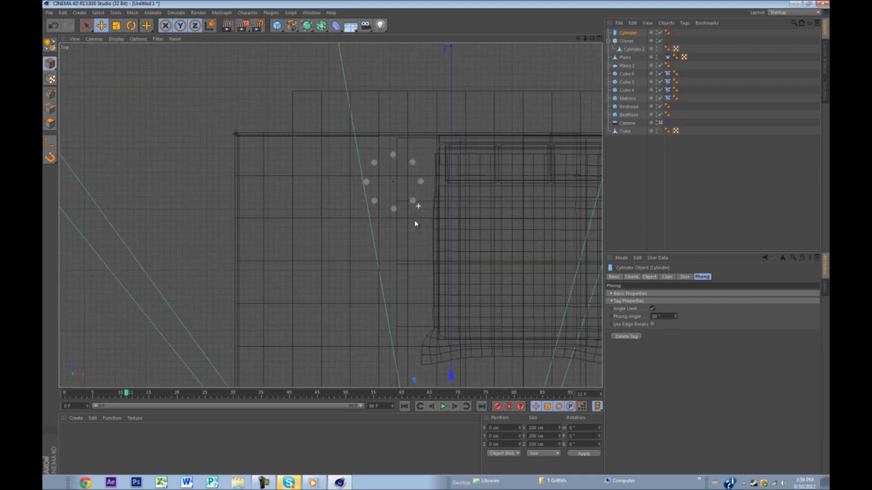
middle_click_drag(422, 331, 372, 250, "alt")
left_click_drag(402, 327, 401, 87)
scroll(412, 157, "up", 5)
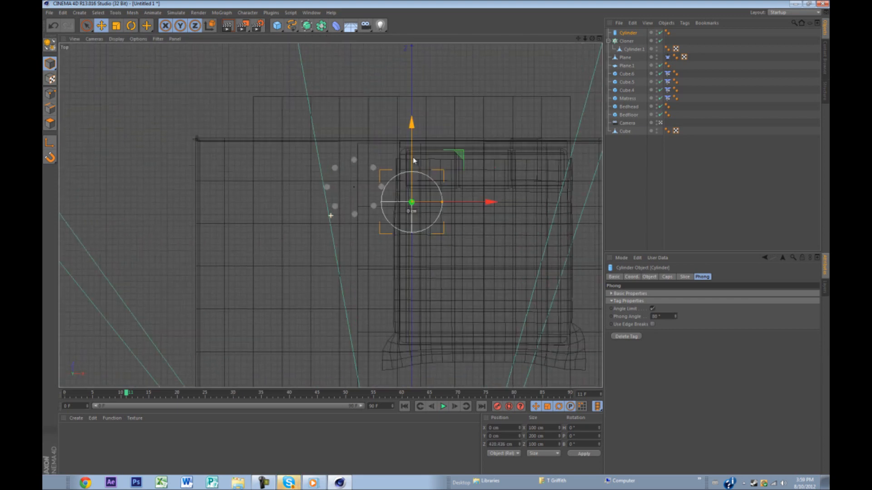
left_click_drag(439, 223, 445, 190)
left_click_drag(517, 219, 389, 217)
left_click_drag(317, 201, 317, 202)
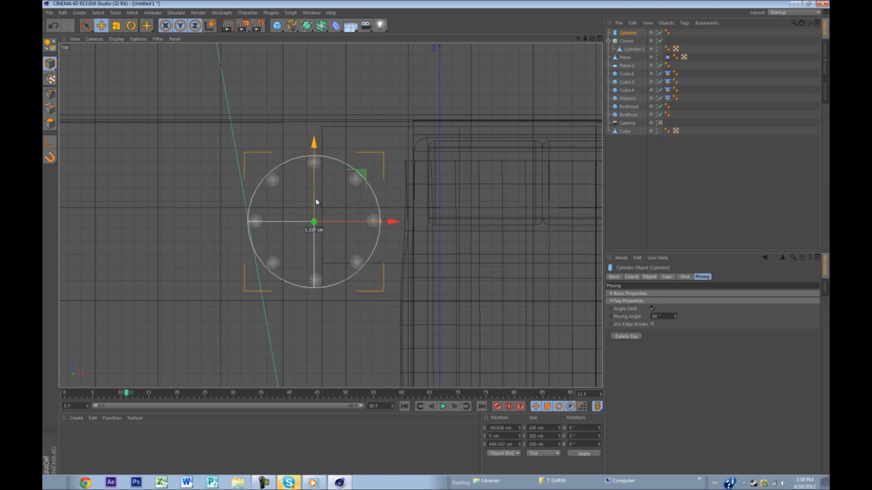
left_click_drag(389, 221, 389, 220)
middle_click(386, 220)
middle_click(270, 171)
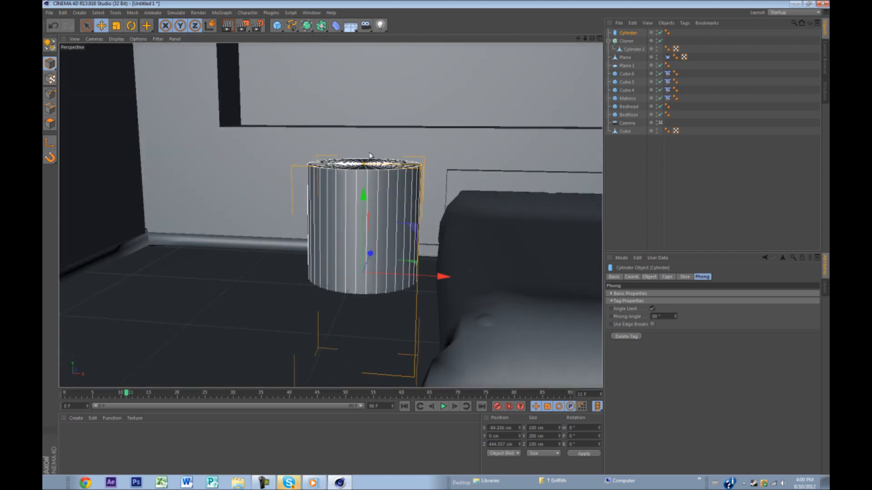
Step: Shorten the cylinder to about 73 cm tall and position it to rest on the feet
mouse_move(364, 166)
left_mouse_down()
mouse_move(366, 212)
mouse_move(374, 156)
left_mouse_up()
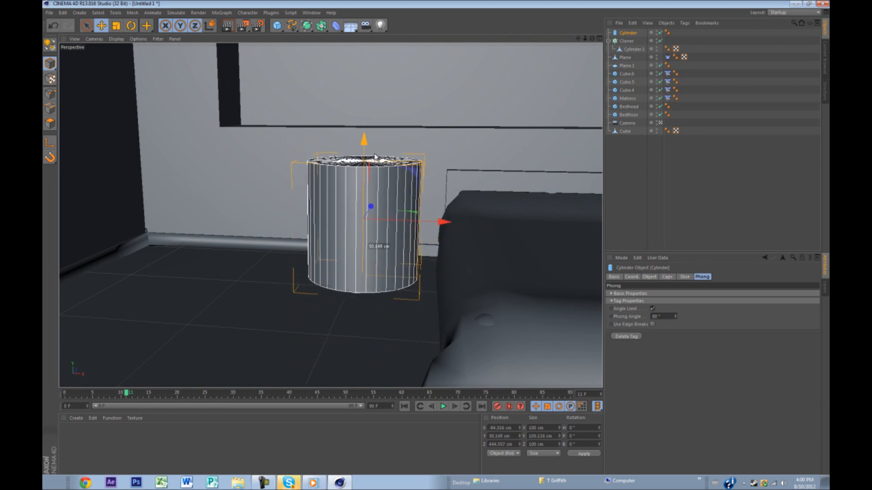
left_click_drag(364, 327, 367, 299, "alt")
left_click_drag(339, 267, 339, 293)
left_click_drag(349, 192, 343, 228)
left_click_drag(350, 264, 358, 283, "alt")
Step: Move the cylinder and the Cloner together about 10 cm along X toward the bed, then reselect only the cylinder
left_click(624, 41, "ctrl")
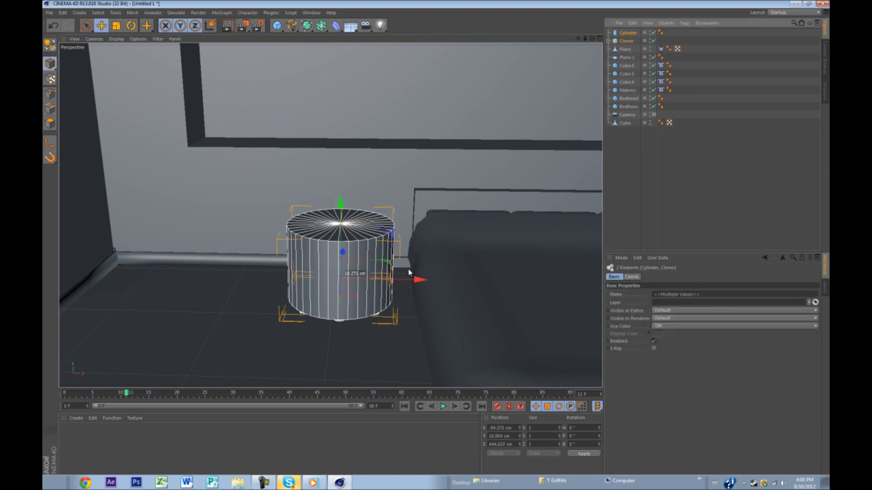
left_click_drag(419, 278, 428, 283)
left_click_drag(366, 274, 340, 254, "alt")
left_click(388, 286)
left_click_drag(388, 286, 367, 249, "alt")
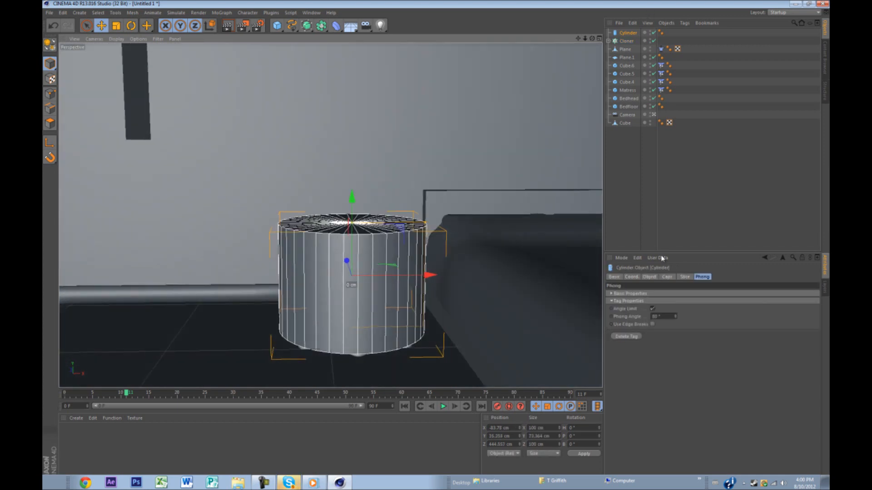
Step: Set the cylinder's height segments to 20
left_click(649, 277)
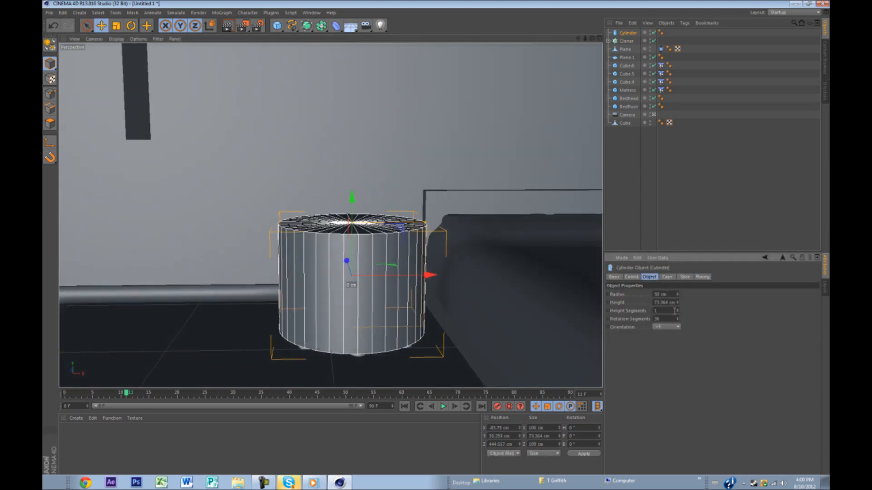
key("Return")
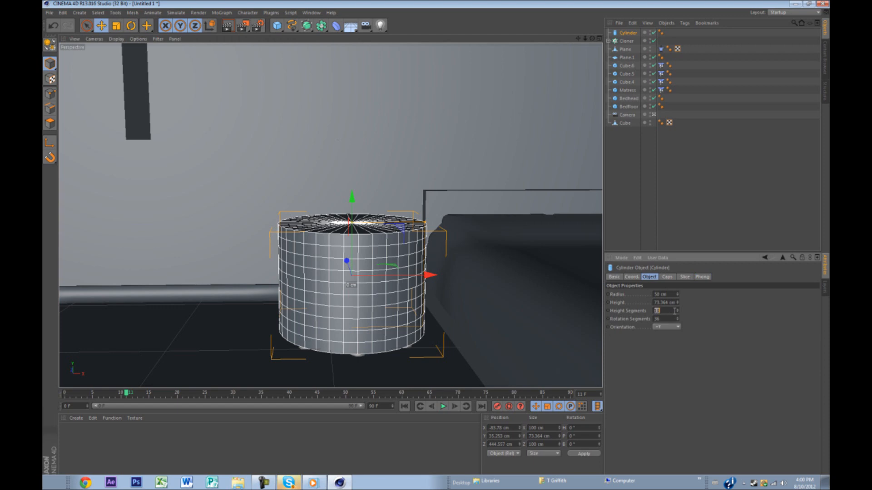
type("20")
key("Return")
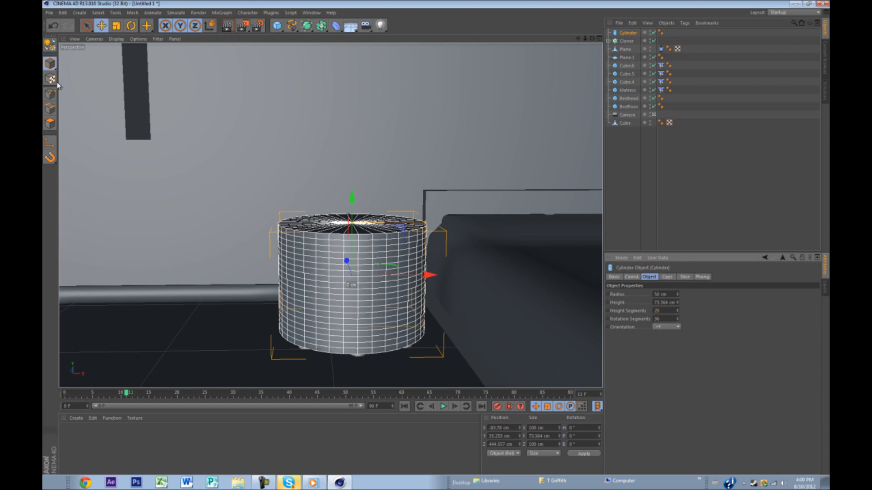
Step: Make the cylinder editable and ring-select one polygon band near its upper edge and one near its lower edge
left_click(50, 44)
left_click(99, 13)
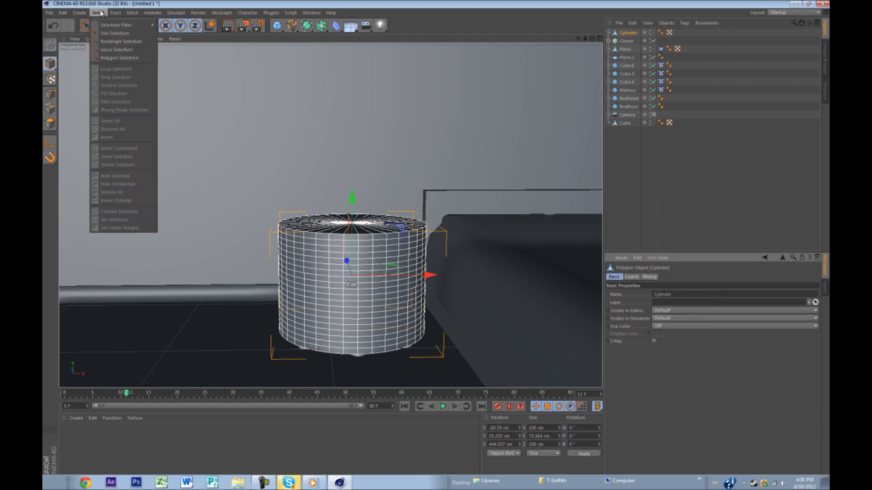
left_click(49, 123)
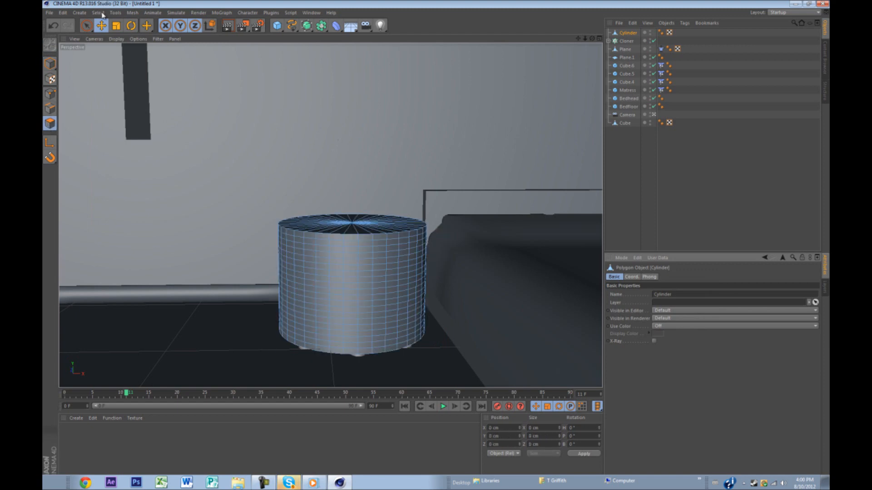
left_click(101, 13)
left_click(116, 77)
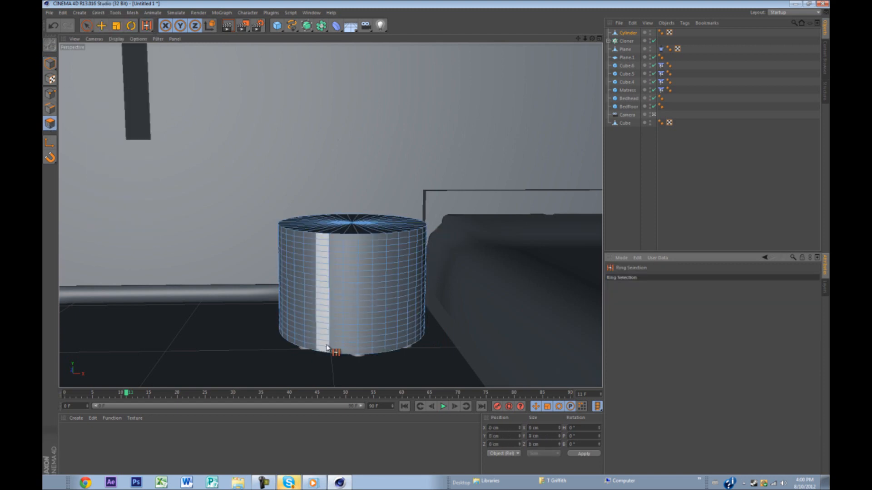
left_click(328, 336)
left_click(331, 240, "shift")
Step: Extrude the two selected polygon bands with an offset of -0.4 cm and return to whole-object editing
right_click(329, 246)
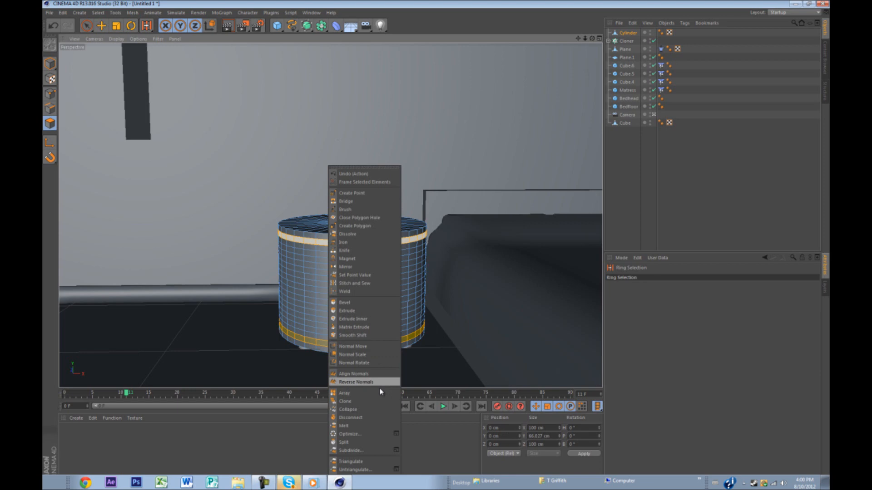
left_click(367, 319)
right_click(388, 313)
left_click(397, 313)
left_click_drag(397, 313, 444, 250)
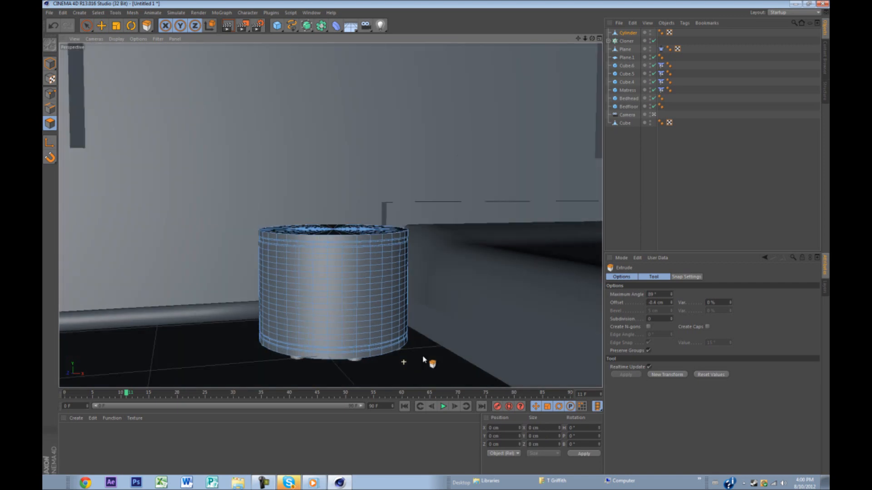
mouse_move(423, 360)
left_mouse_down("alt")
mouse_move(464, 342)
mouse_move(349, 365)
mouse_move(403, 385)
mouse_move(465, 371)
mouse_move(375, 386)
mouse_move(415, 351)
left_mouse_up("alt")
left_click_drag(586, 38, 435, 245)
middle_click_drag(516, 216, 445, 121, "alt")
left_click_drag(445, 121, 406, 211, "alt")
left_click(50, 64)
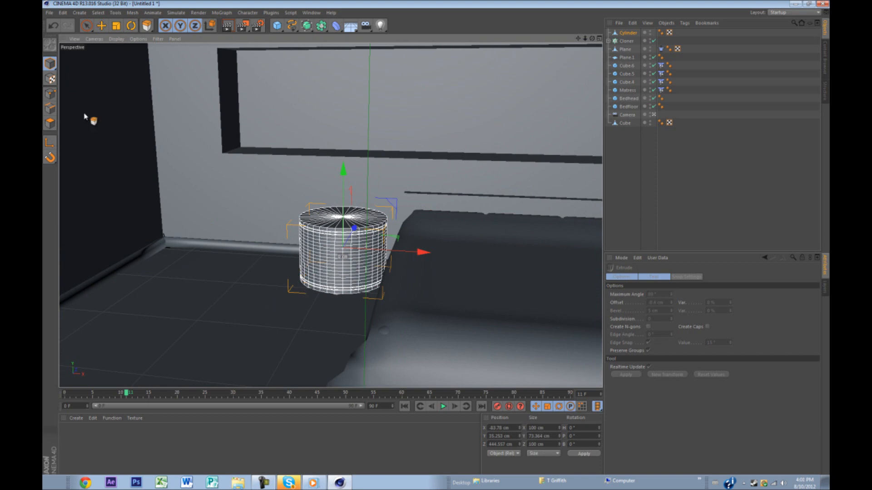
Step: Add a Torus primitive to the scene and raise it to about 51 cm above the floor
scroll(334, 253, "up", 5)
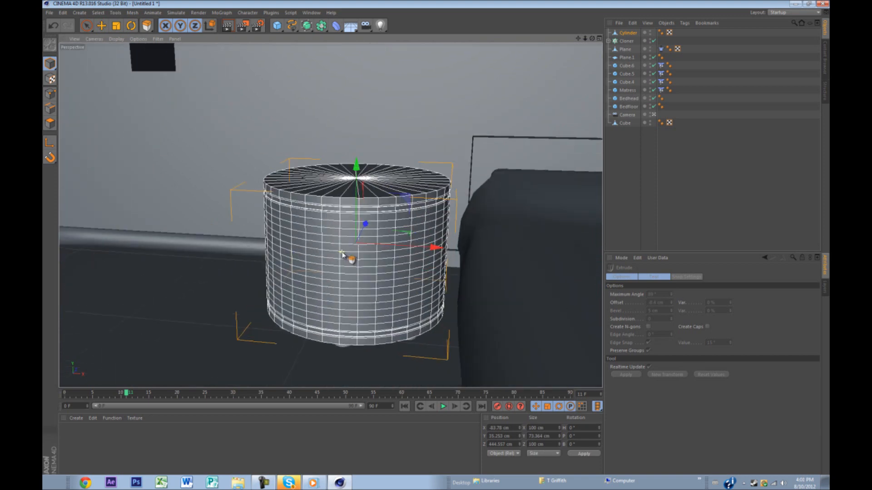
left_click(276, 28)
left_click(289, 63)
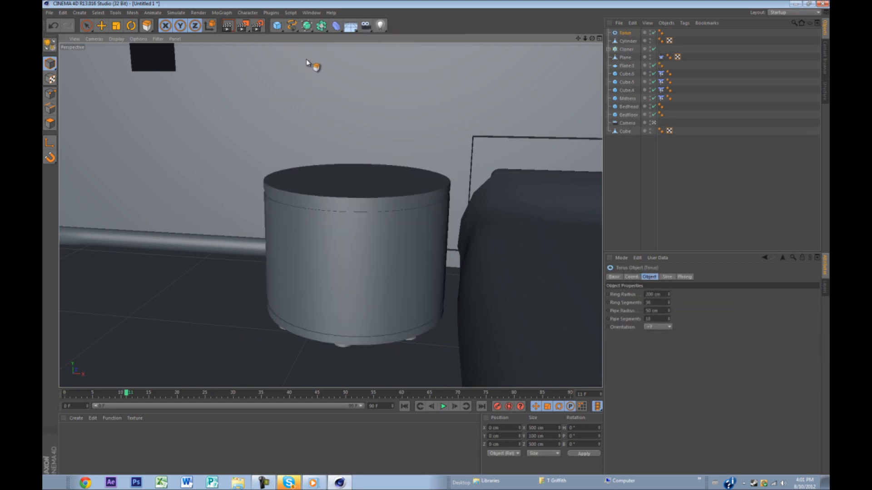
scroll(379, 227, "down", 3)
scroll(382, 236, "down", 3)
middle_click_drag(386, 241, 391, 217, "alt")
key("e")
left_click_drag(381, 315, 333, 180)
scroll(333, 180, "down", 4)
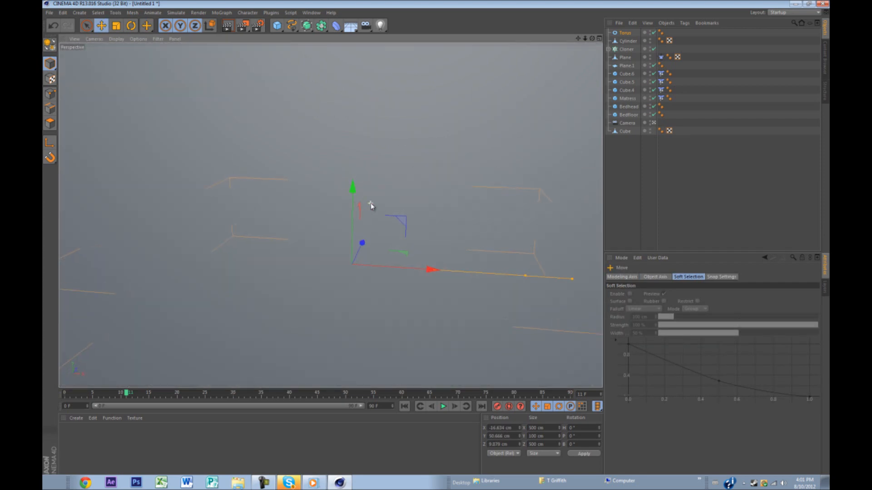
Step: Scale the torus down to about 41 cm across
key("t")
scroll(440, 239, "up", 5)
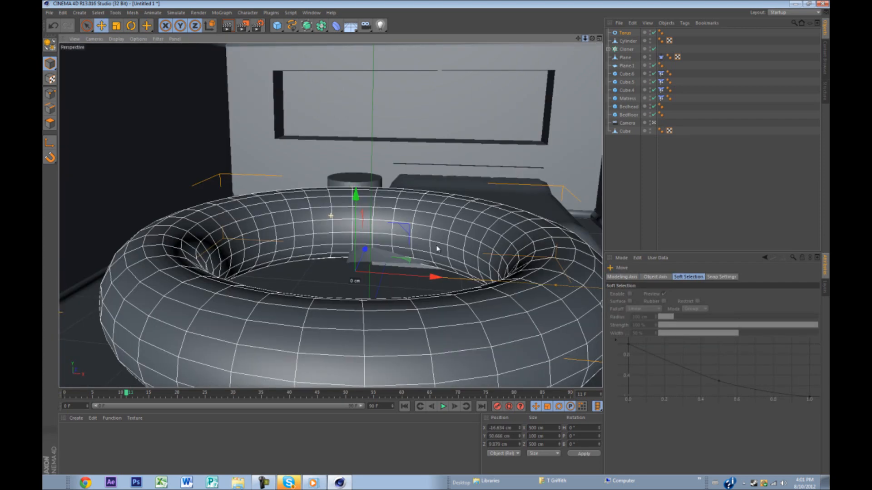
scroll(281, 307, "down", 5)
left_click_drag(282, 307, 331, 286)
Step: Move the torus to the front face of the bedside table, at about X -77 cm and Z 402 cm
key("e")
left_click_drag(364, 251, 338, 183)
scroll(359, 200, "up", 5)
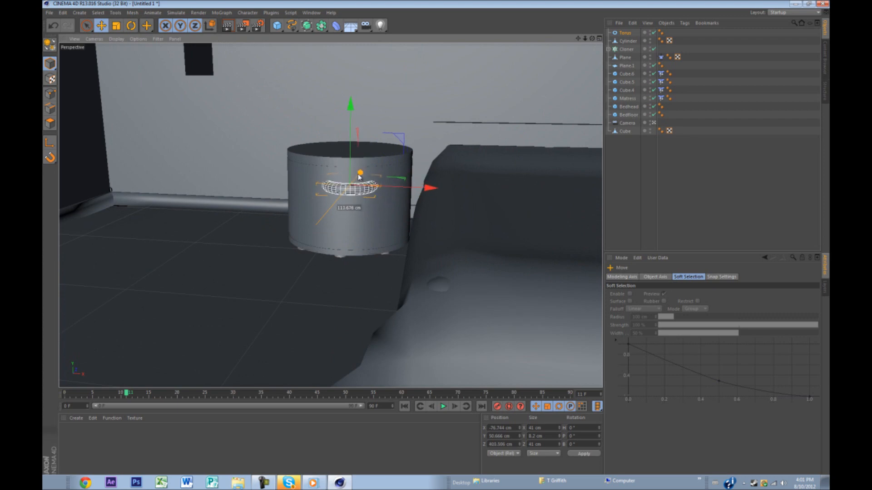
scroll(336, 182, "up", 4)
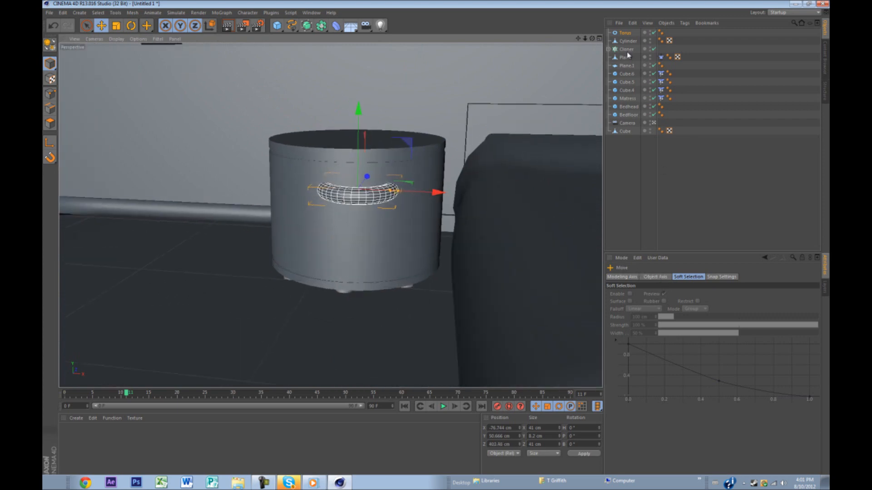
Step: Set the torus's ring radius to 50 cm
left_click(625, 32)
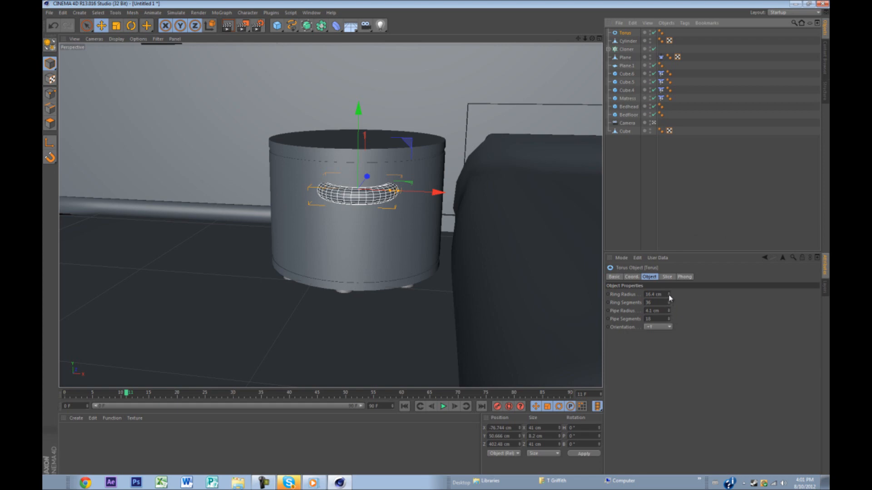
left_click_drag(669, 295, 669, 298)
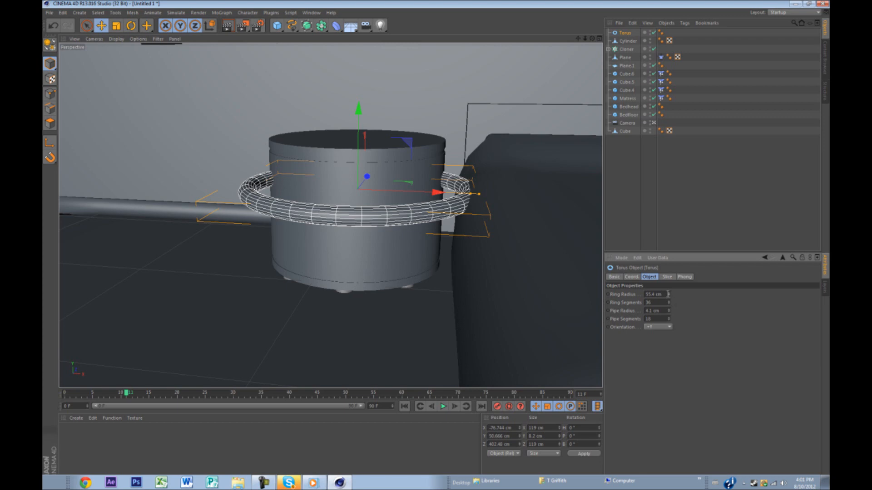
type("50")
key("Return")
Step: Set the torus's ring segments to 150 and its pipe radius to 1 cm
left_click_drag(670, 306, 668, 306)
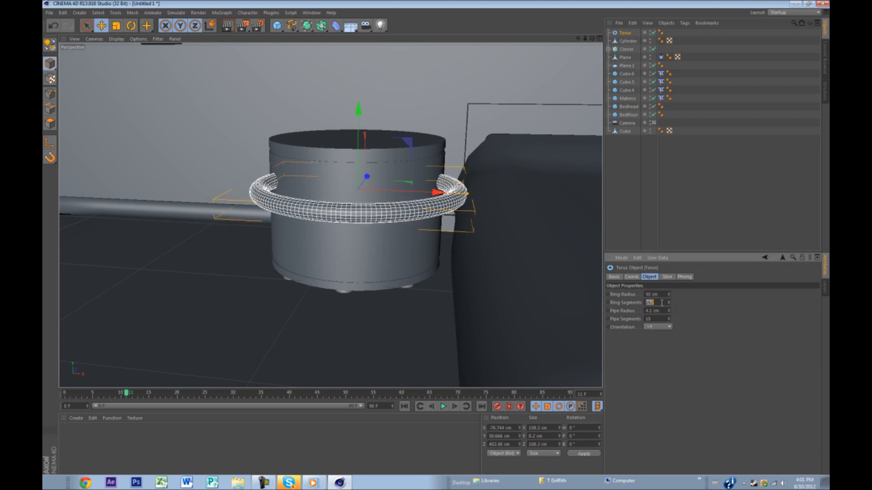
type("0")
key("Return")
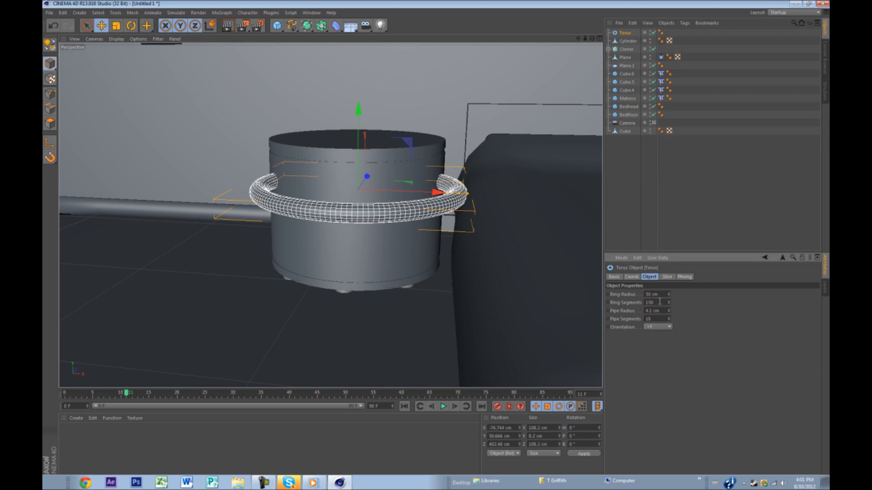
left_click_drag(668, 313, 670, 314)
left_click(669, 313)
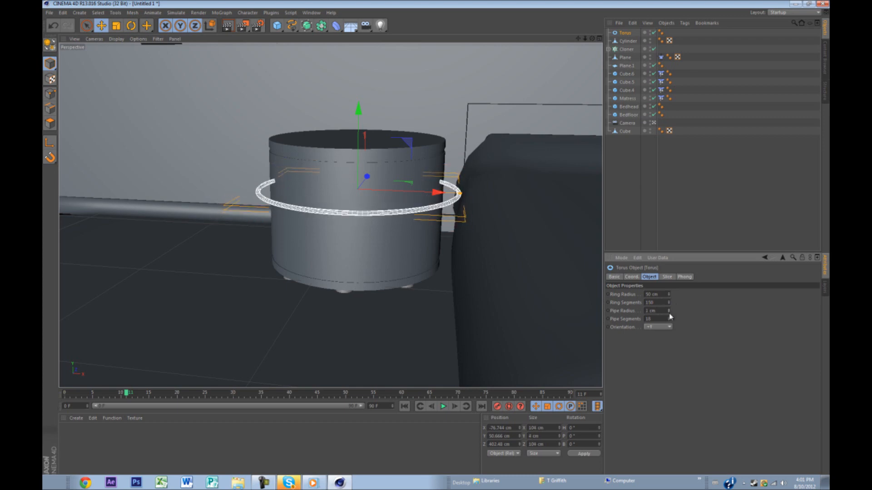
Step: Try ring radii of 20, 10 and 5 cm for the torus
left_click_drag(669, 294, 670, 298)
type("20")
key("Return")
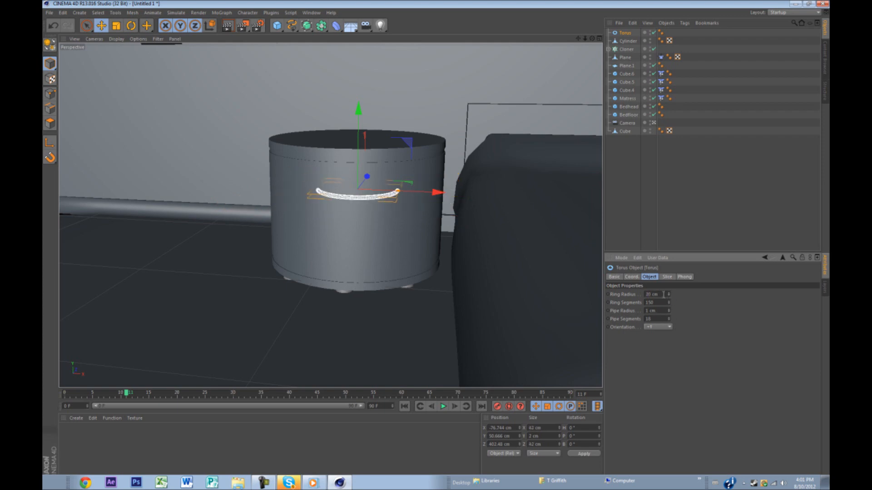
double_click(664, 294)
type("10")
key("Return")
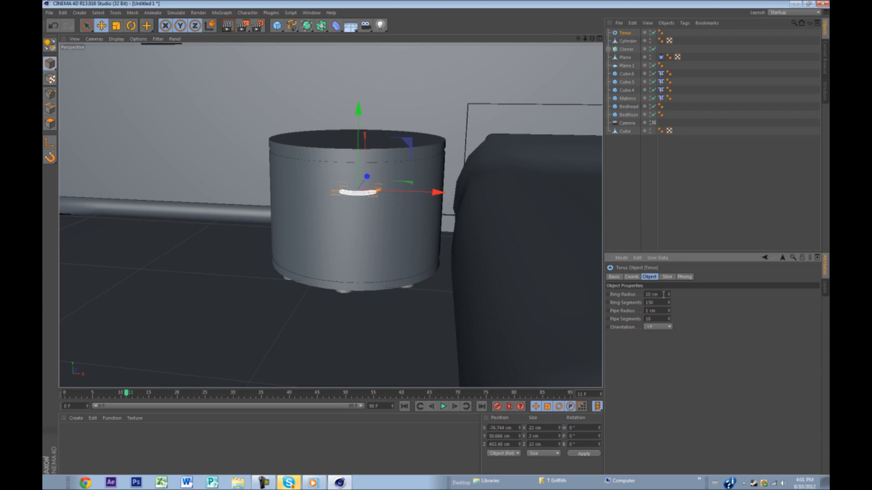
double_click(664, 294)
type("5")
key("Return")
Step: Shift the torus about 7 cm out from the table's front and set its pipe radius to 0.5 cm
left_click_drag(363, 181, 368, 183)
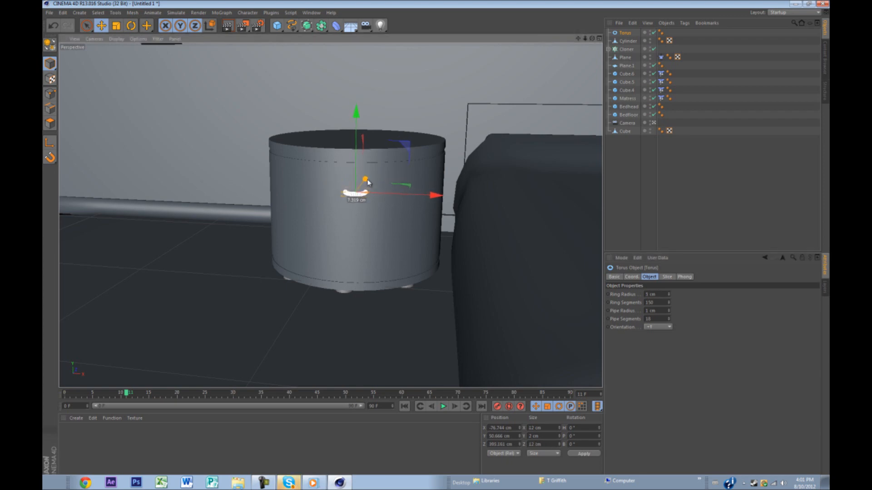
double_click(663, 311)
type("5")
key("Return")
type("0.5")
key("Return")
Step: Set the torus's ring radius to 10 cm
scroll(352, 199, "up", 5)
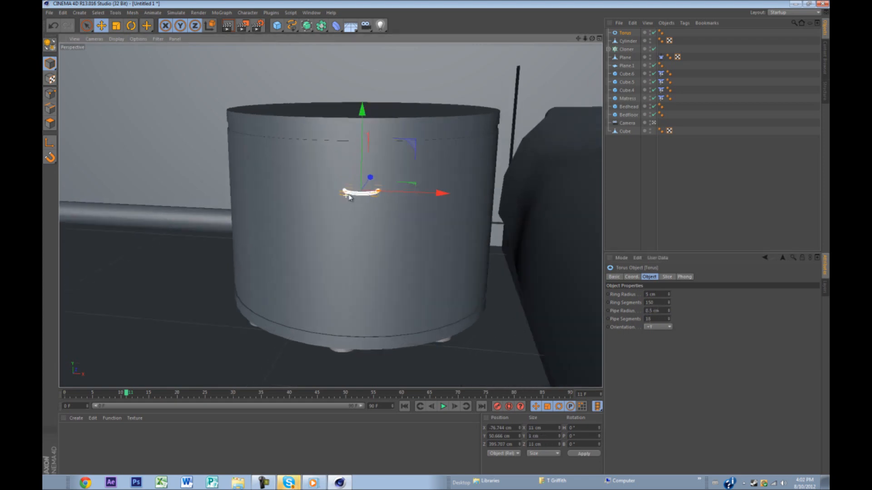
double_click(654, 294)
type("10")
key("Return")
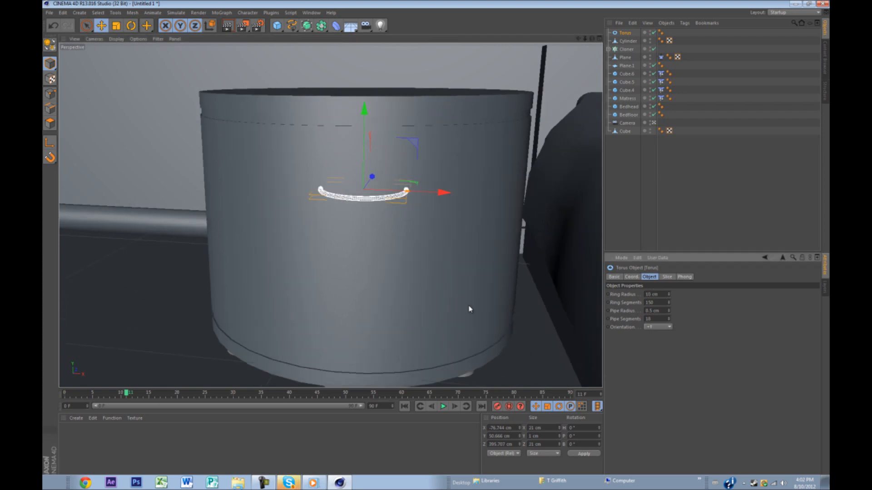
Step: Enable slicing on the torus to cut it to a half ring from 0° to 180°
scroll(467, 306, "down", 4)
left_click_drag(437, 314, 507, 332, "alt")
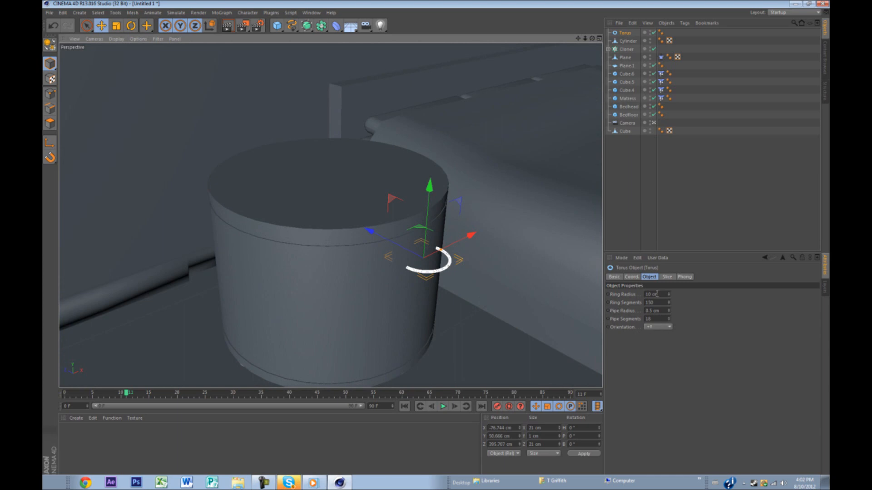
left_click(667, 276)
left_click(641, 294)
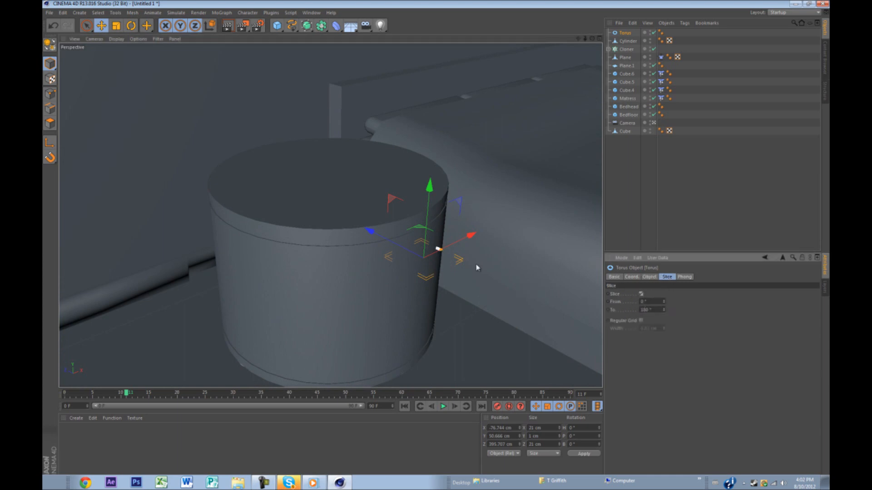
Step: Move the sliced torus clear of the table to about Z 358 cm and reopen its slice settings
left_click(646, 276)
left_click_drag(395, 248, 478, 291)
left_click(668, 277)
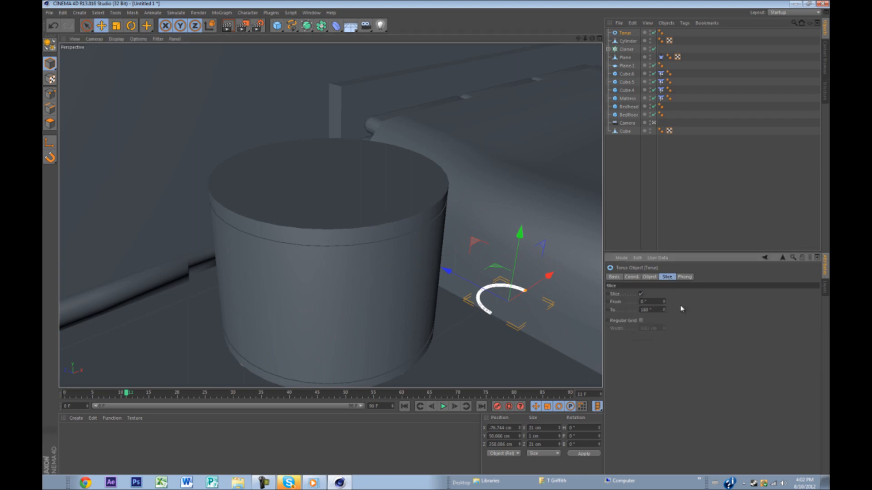
Step: Try a different slice end angle on the torus, and restore it to 180°
mouse_move(665, 310)
left_mouse_down()
mouse_move(660, 323)
mouse_move(670, 302)
left_mouse_up()
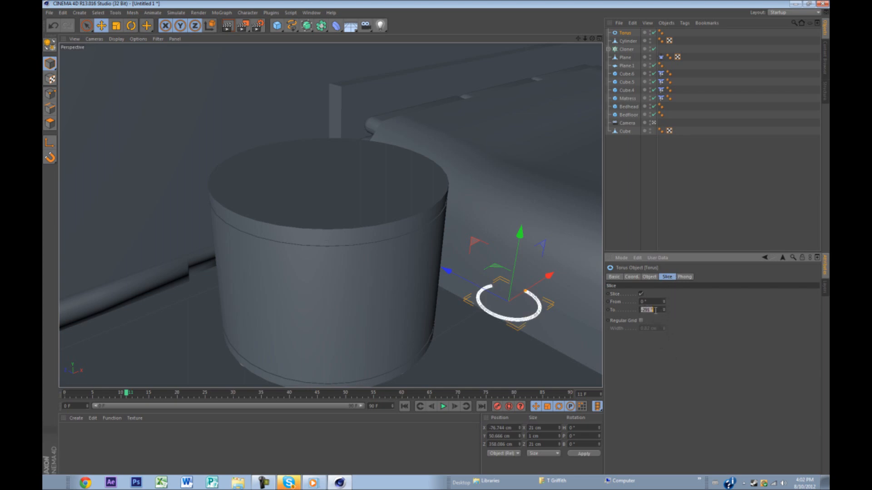
type("0")
key("Return")
Step: Rotate the half torus upright with its arc facing outward, at heading 180° and bank -90°
key("r")
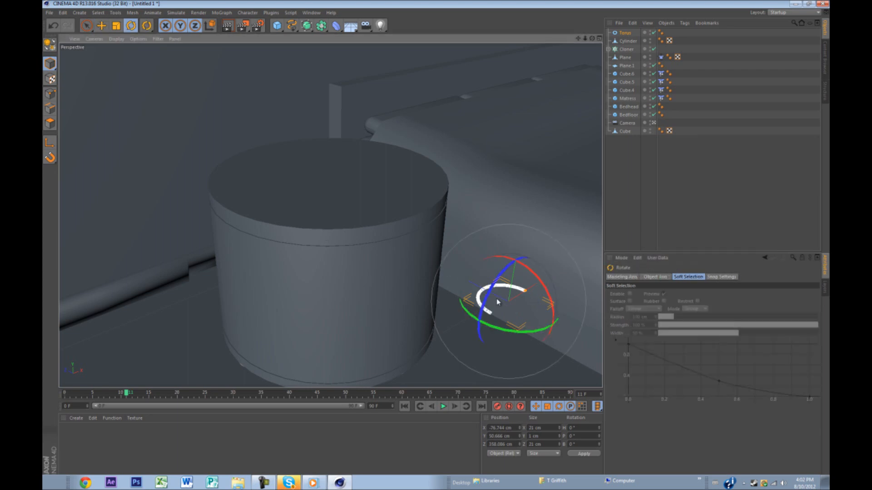
left_click_drag(529, 272, 582, 367)
left_click_drag(498, 278, 464, 362)
left_click_drag(495, 326, 443, 254)
Step: Move the half torus back against the table's front, to about Z 398 cm
key("e")
left_click_drag(499, 327, 402, 240, "alt")
left_click_drag(381, 208, 396, 232)
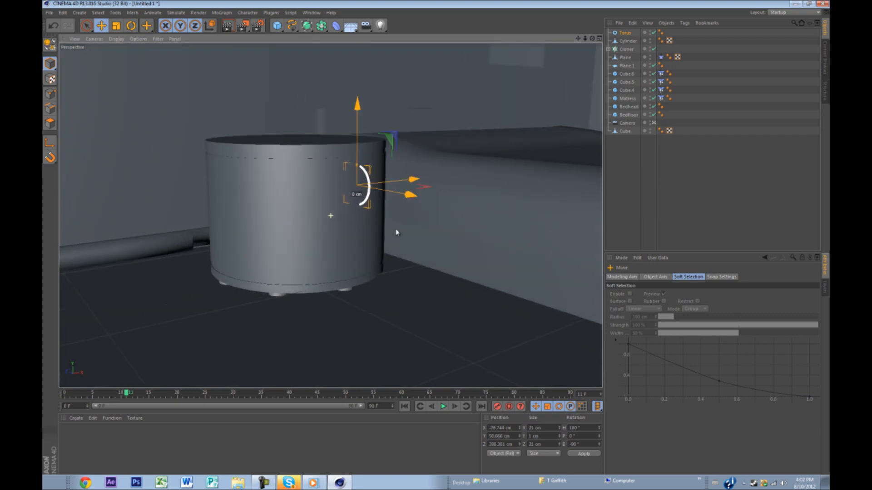
scroll(386, 213, "up", 2)
Step: Shift the half torus sideways to about X -79 cm so it is centred on a column of the cylinder's polygons
left_click(391, 198)
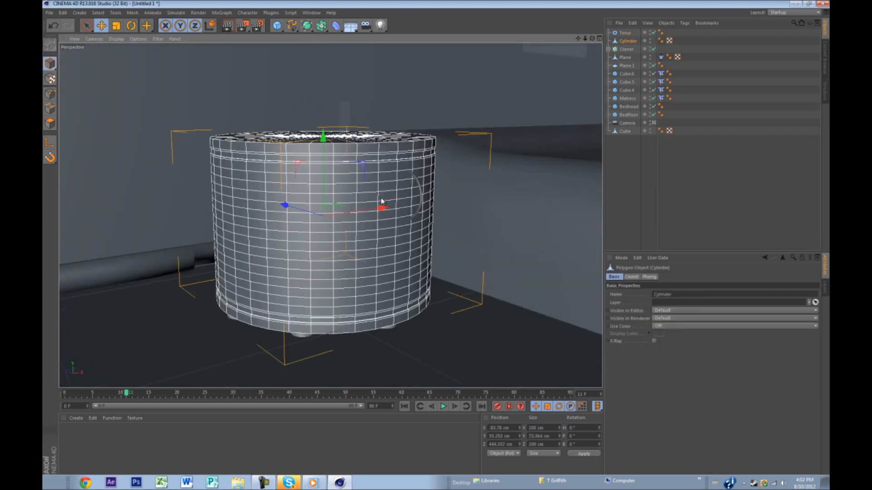
left_click_drag(404, 196, 322, 173, "alt")
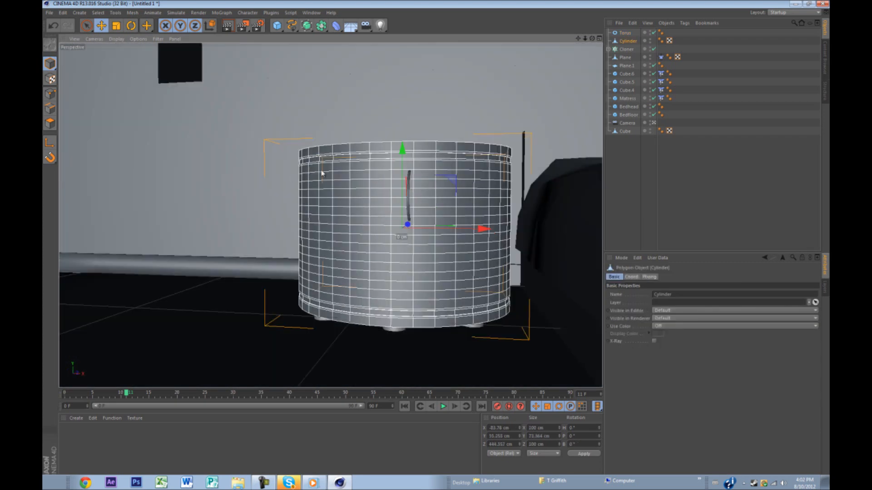
left_click(408, 191)
left_click_drag(440, 195, 427, 197)
left_click(436, 189)
left_click(404, 201)
Step: Select the vertical column of cylinder polygons behind the handle, between the upper and lower grooves
left_click(429, 190)
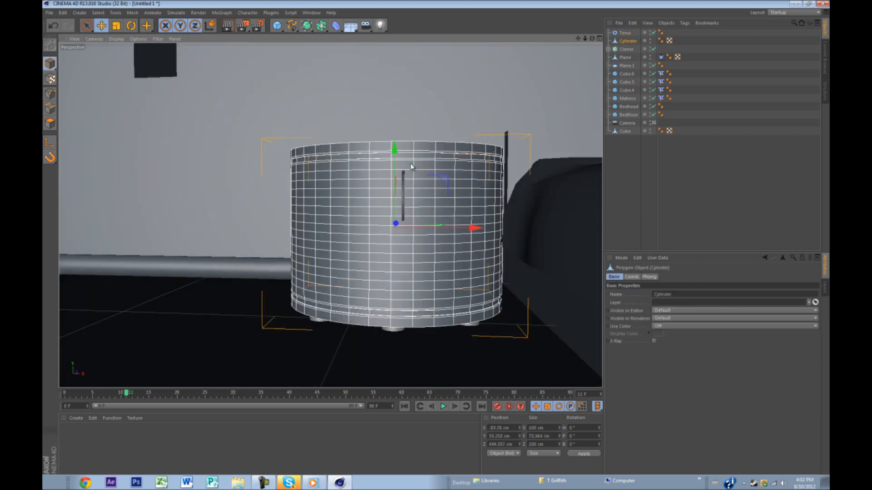
left_click(50, 123)
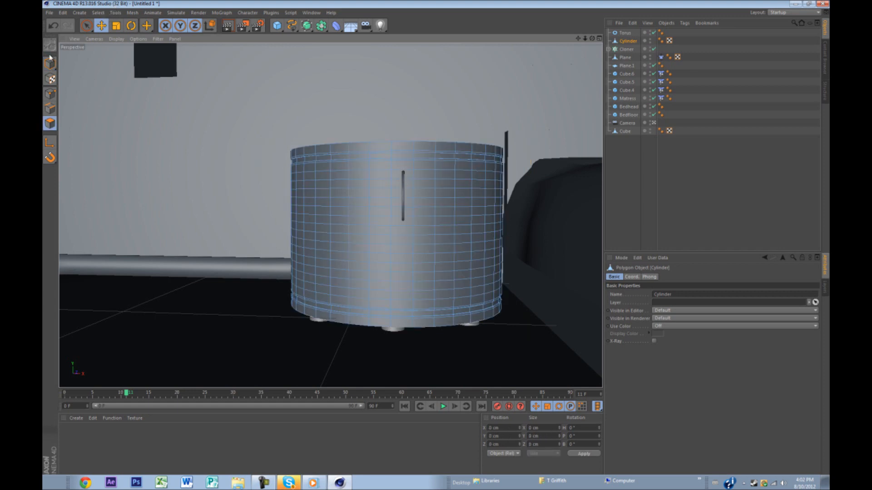
left_click(86, 27)
scroll(337, 130, "up", 3)
left_click_drag(439, 187, 439, 291)
middle_click_drag(442, 315, 442, 220, "alt")
left_click_drag(442, 221, 439, 289)
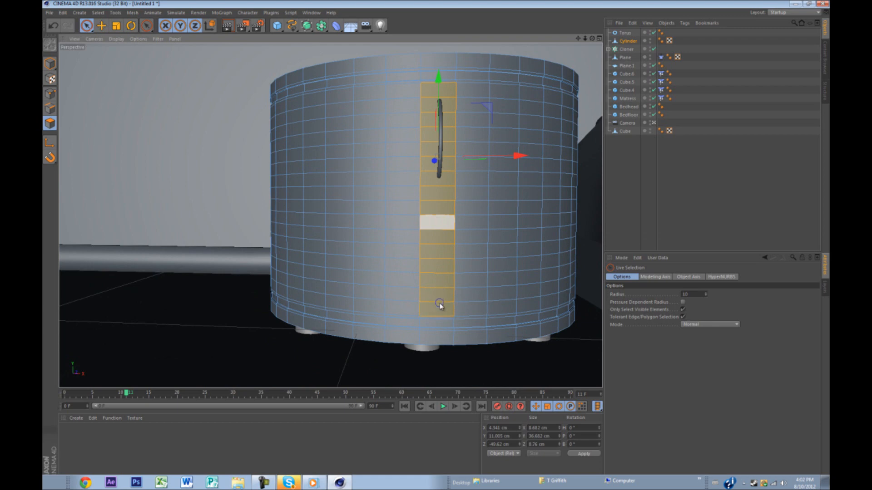
Step: Inset the selected polygon column with Extrude Inner to a strip about 1.7 cm wide
right_click(439, 306)
left_click(472, 318)
left_click_drag(472, 317, 437, 248)
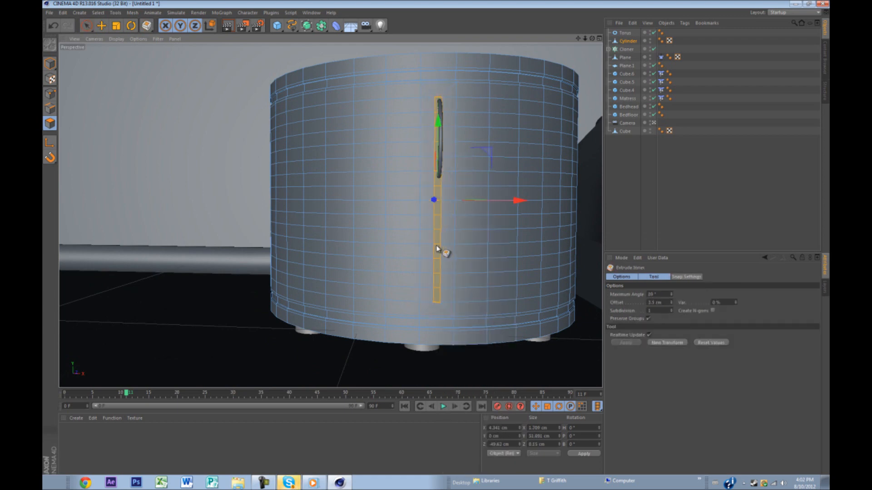
Step: Extrude the thin strip inward to cut a vertical door groove, and return to model mode
middle_click_drag(510, 315, 532, 313, "alt")
right_click(532, 313)
left_click(555, 316)
left_click_drag(445, 252, 543, 322)
left_click(50, 63)
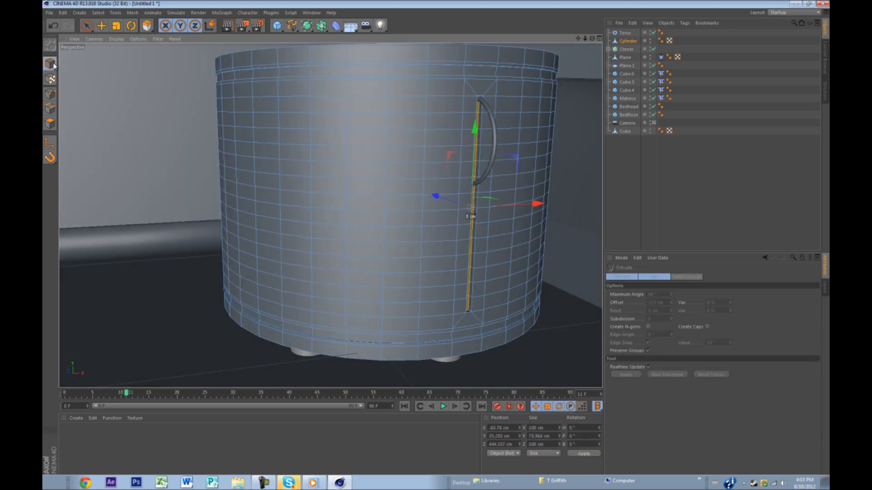
left_click(90, 22)
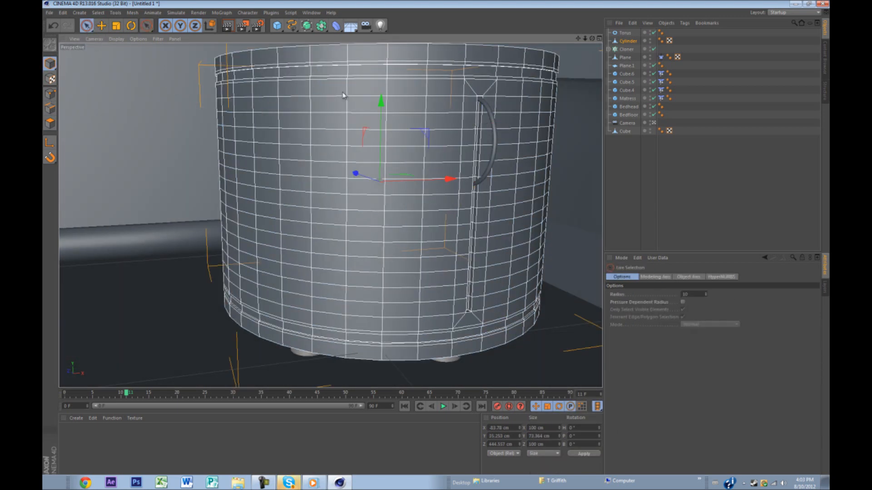
left_click(50, 123)
left_click_drag(513, 127, 494, 132)
left_click(57, 67)
Step: Set the half torus's ring radius to 5 cm
left_click(626, 34)
middle_click_drag(537, 150, 462, 151, "alt")
right_click_drag(415, 131, 444, 144, "alt")
mouse_move(444, 146)
left_mouse_down("alt")
mouse_move(401, 146)
mouse_move(443, 146)
left_mouse_up("alt")
left_click_drag(448, 176, 558, 203, "alt")
scroll(487, 180, "down", 7)
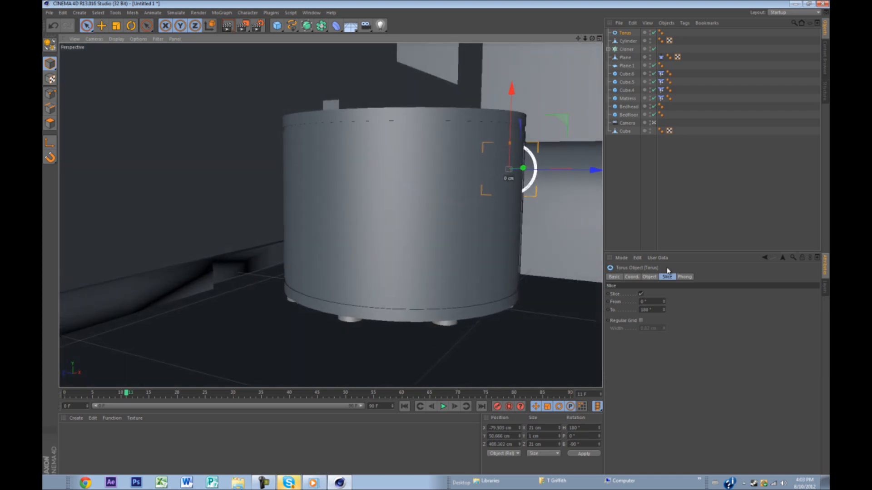
left_click(650, 276)
left_click_drag(669, 294, 668, 295)
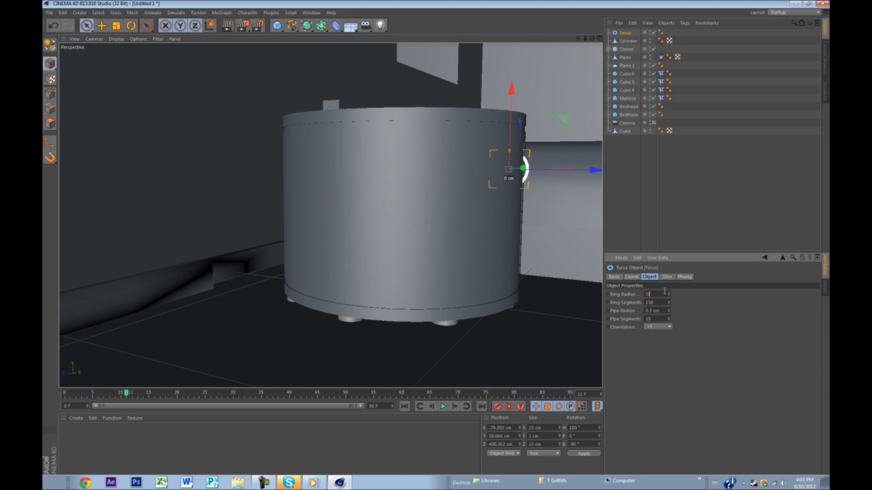
Step: Raise the half torus to about Y 56 cm and move it outward to about Z 398 cm
left_click_drag(510, 146, 511, 132)
left_click_drag(587, 159, 597, 159)
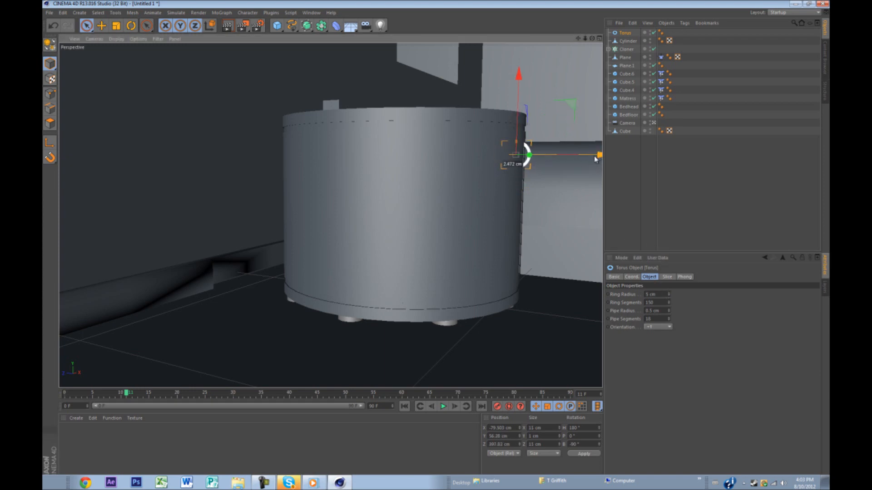
left_click_drag(546, 235, 500, 226, "alt")
scroll(462, 134, "up", 3)
left_click_drag(483, 189, 503, 184, "alt")
Step: Duplicate the half torus and lower the copy to about Y 15 cm, near the groove's lower end
key("ctrl+c")
key("ctrl+v")
left_click_drag(463, 134, 471, 257)
left_click_drag(559, 298, 507, 303, "alt")
Step: Rotate both the lower and upper half tori by 90° so they lie horizontally across the groove
key("r")
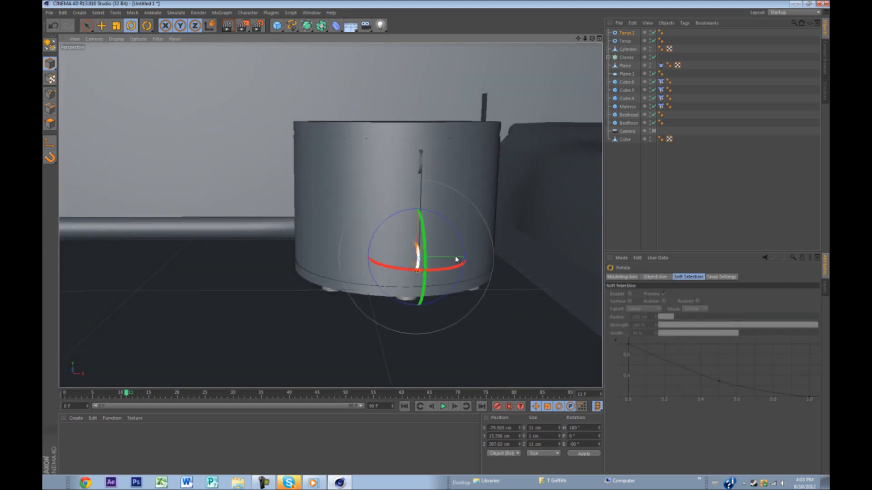
left_click_drag(459, 236, 472, 352)
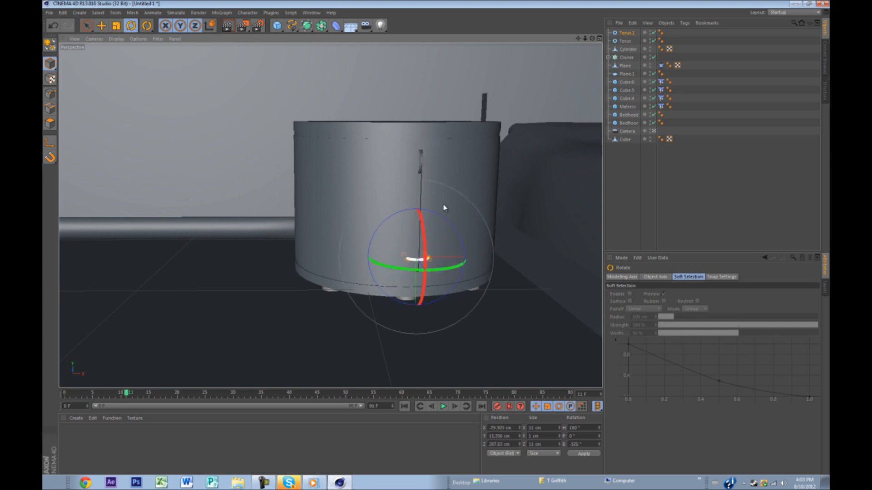
left_click(422, 161)
left_click_drag(467, 142, 461, 248)
key("e")
left_click(438, 303)
left_click_drag(438, 303, 485, 311, "alt")
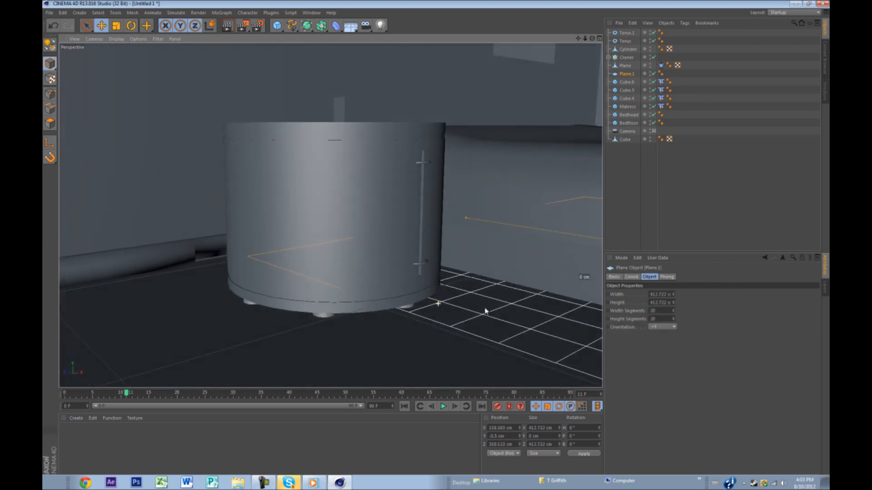
Step: Select a second vertical column of cylinder polygons further around the table, between the upper and lower grooves
left_click(329, 210)
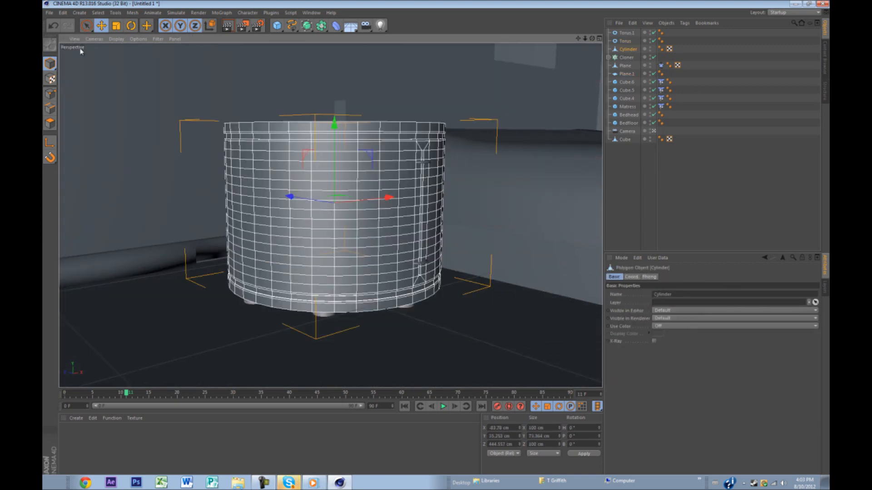
left_click(50, 124)
key("9")
scroll(301, 160, "up", 3)
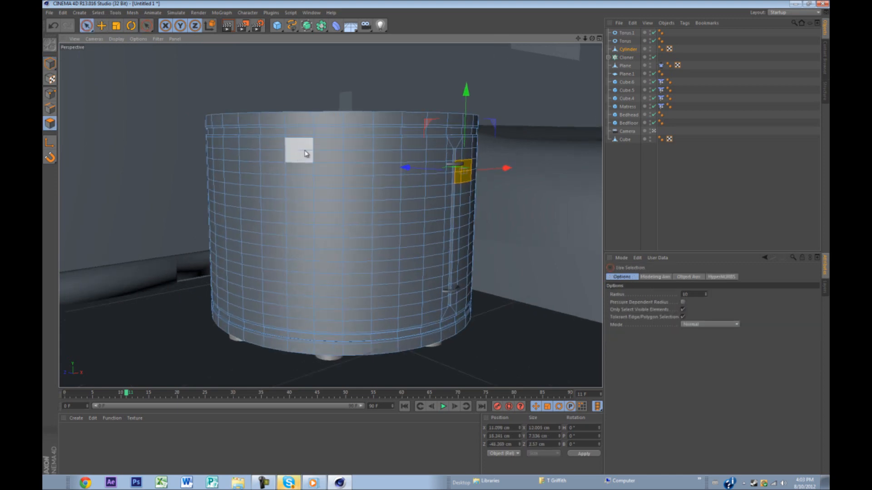
left_click_drag(328, 154, 331, 327)
left_click_drag(388, 316, 439, 250, "alt")
Step: Try to inset the second polygon column by about 3.7 cm, and undo the inset
right_click(384, 301)
left_click(421, 319)
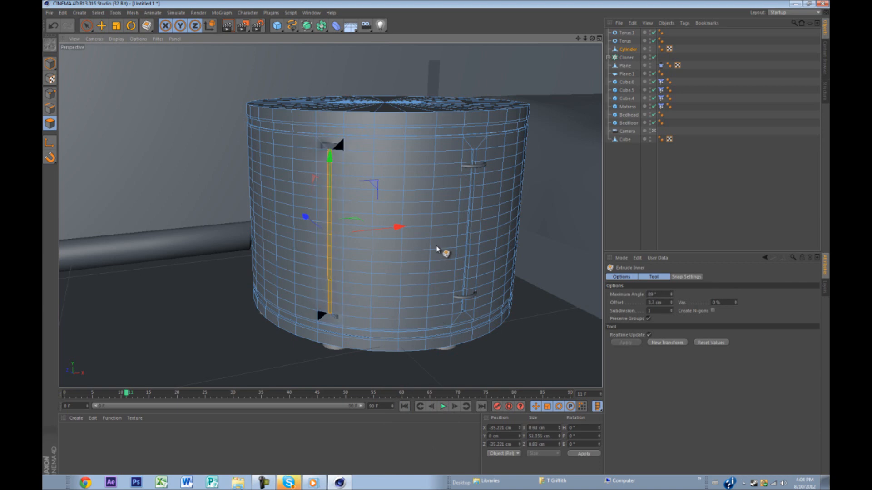
left_click(50, 63)
left_click_drag(241, 209, 252, 184, "alt")
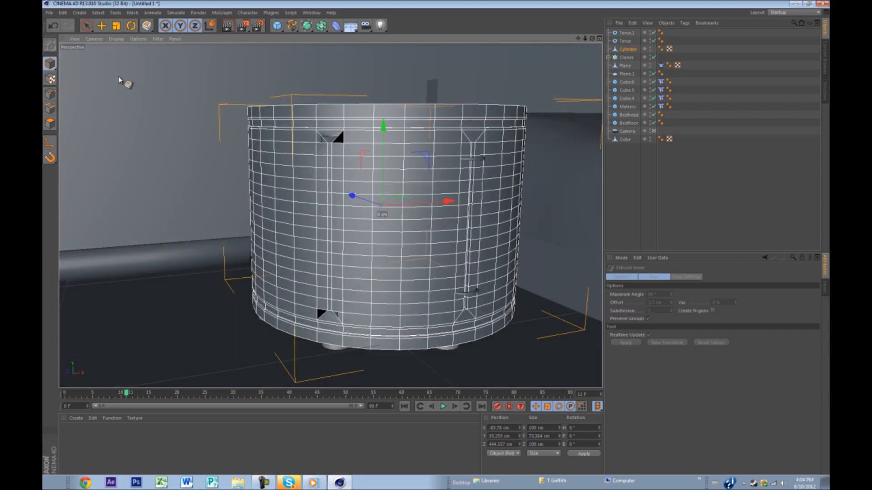
key("Return")
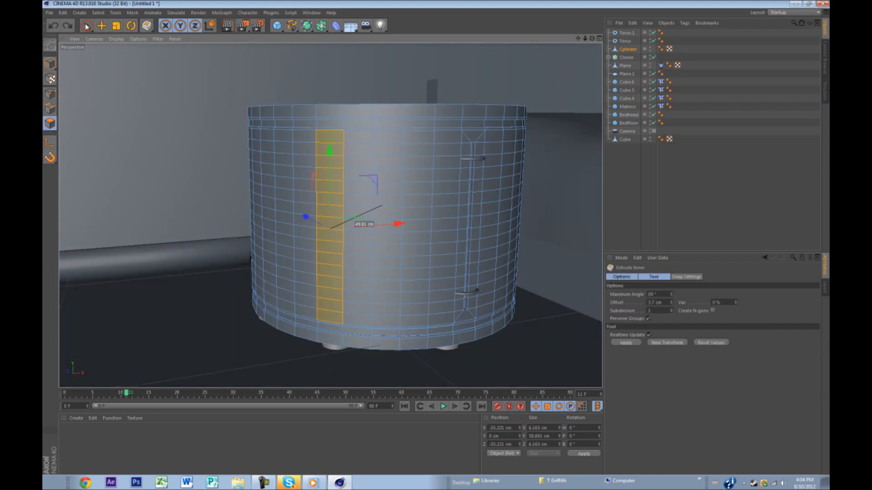
Step: Inset the second polygon column with Extrude Inner at an offset of 3.6 cm
right_click(411, 186)
left_click(429, 314)
left_click_drag(430, 310, 436, 249)
left_click_drag(370, 270, 436, 249, "alt")
key("ctrl+z")
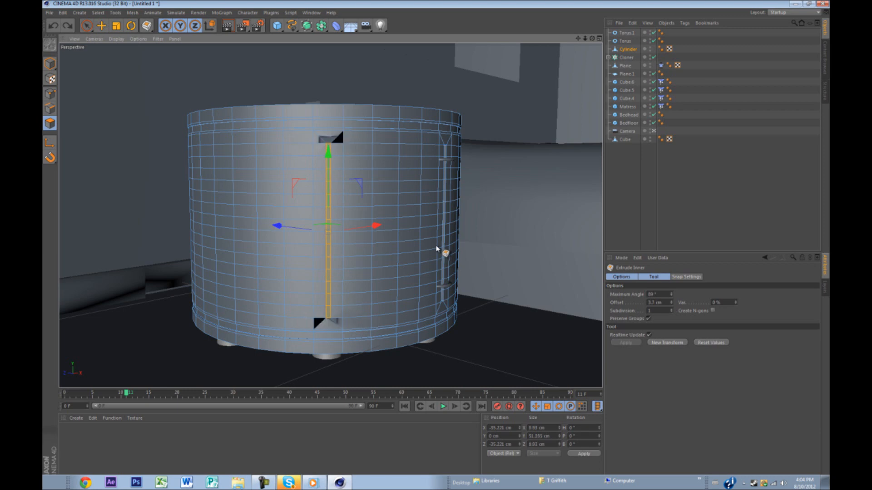
Step: Extrude the second strip inward to cut a matching vertical groove, and return to model mode
right_click(423, 254)
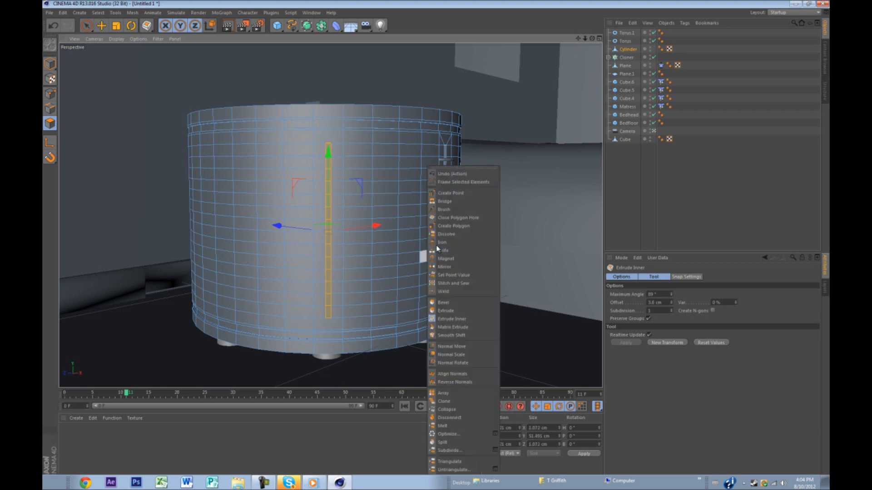
left_click(450, 302)
left_click_drag(451, 313, 443, 249)
left_click_drag(380, 229, 309, 208, "alt")
key("Return")
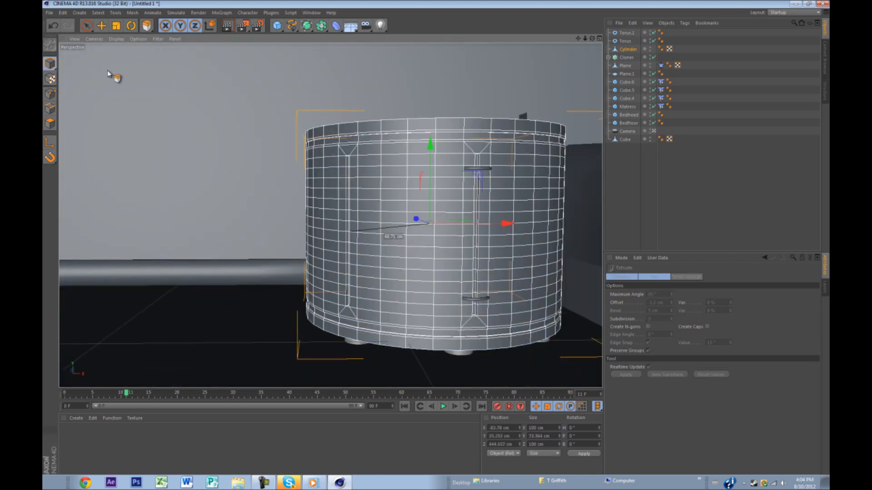
Step: Duplicate the two half tori together and move the copies sideways to about X -131 cm
left_click(627, 41, "shift")
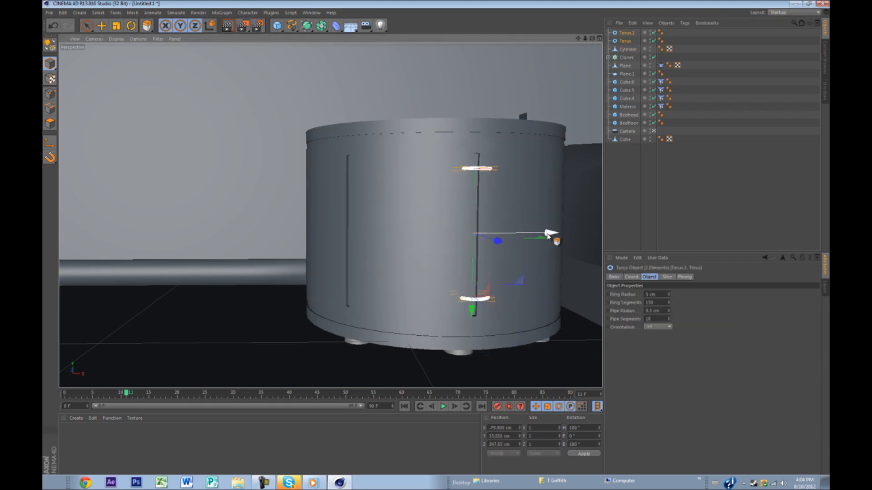
key("ctrl+c")
key("ctrl+v")
left_click_drag(551, 233, 420, 234)
Step: Rotate the duplicated pair of half tori by 45° to heading 135°
key("r")
left_click_drag(328, 272, 394, 315, "alt")
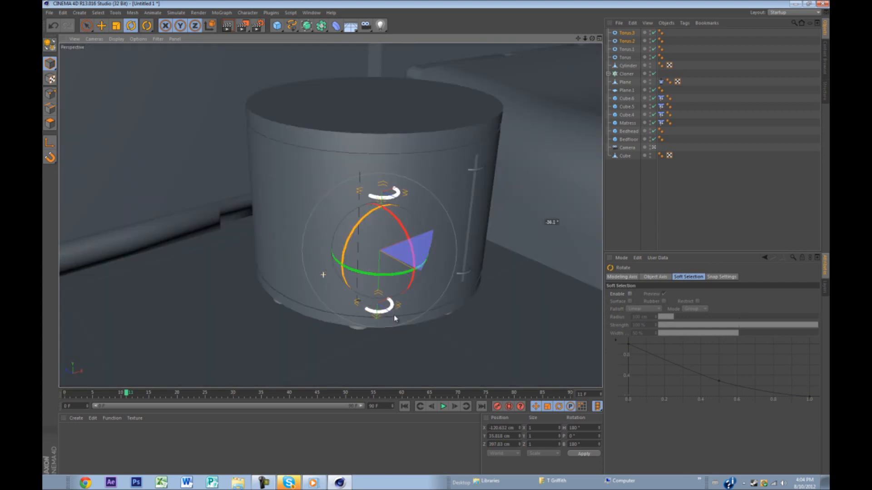
left_click_drag(395, 275, 373, 274)
Step: Move the duplicated pair onto the second groove at about X -118 cm, Z 410 cm, checking the fit from above
key("e")
left_click_drag(425, 234, 416, 234)
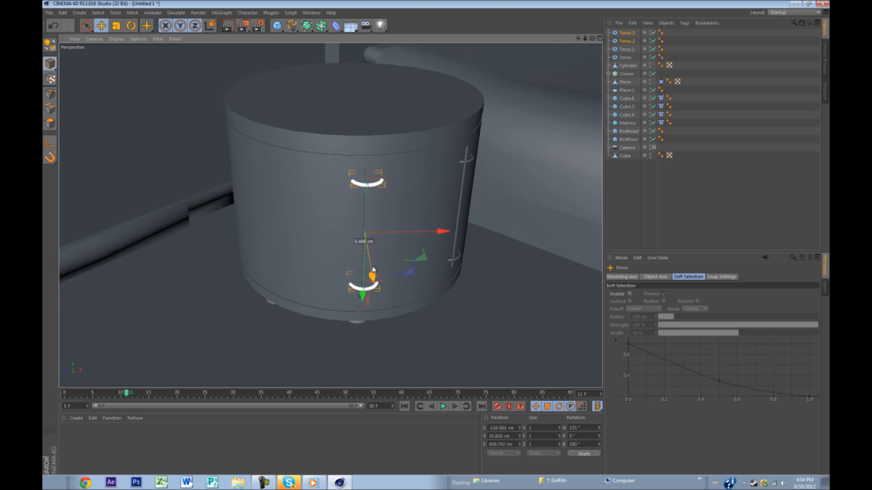
middle_click(419, 233)
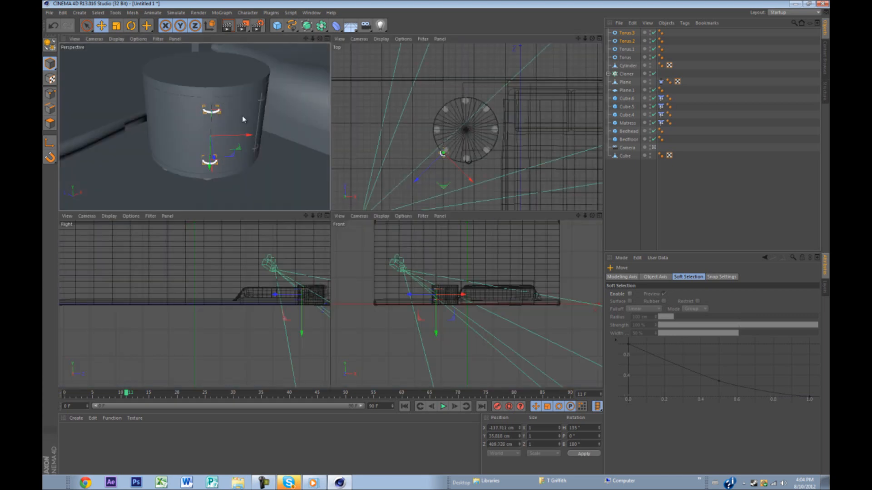
middle_click(484, 139)
scroll(327, 241, "up", 8)
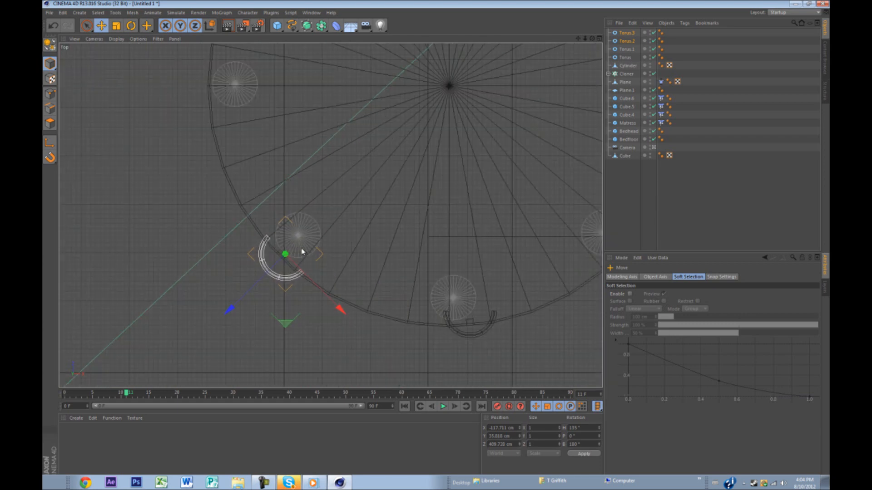
Step: Rotate the original front half tori to heading 190° and nudge them to follow the table's curved edge
scroll(302, 251, "down", 6)
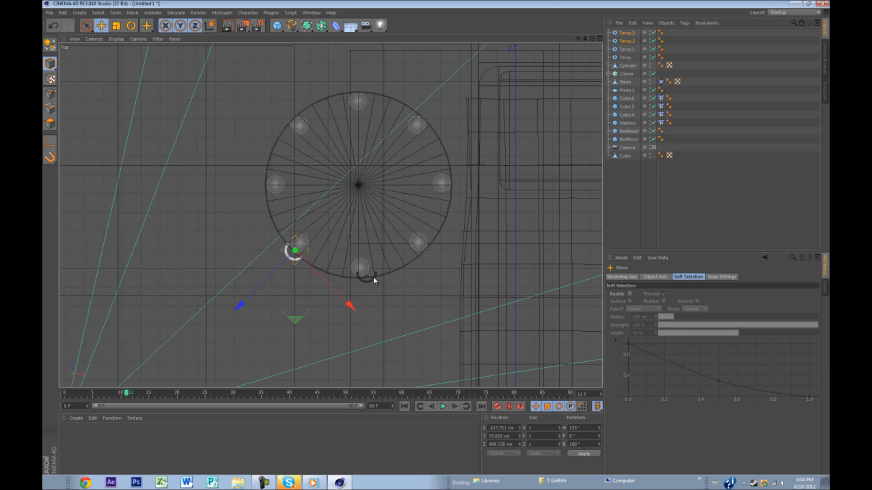
scroll(367, 285, "up", 5)
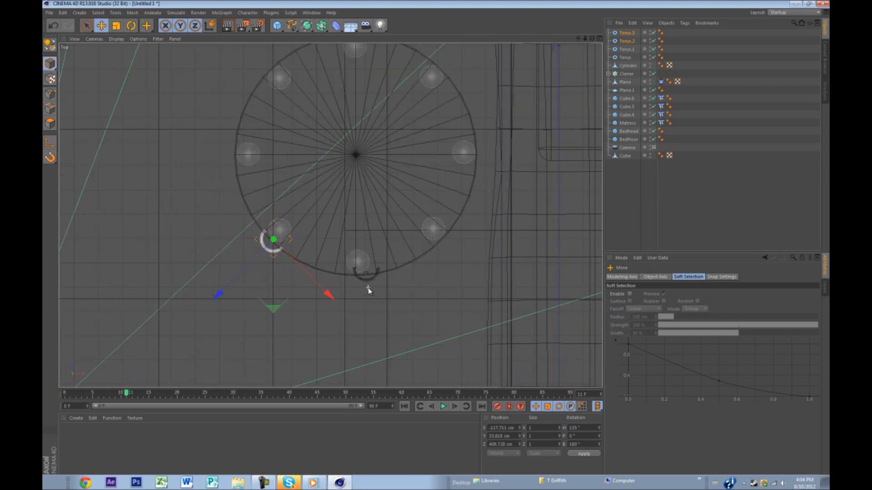
left_click(625, 57)
key("r")
left_click_drag(343, 301, 370, 287)
key("e")
left_click_drag(403, 252, 401, 249)
key("r")
left_click(404, 263)
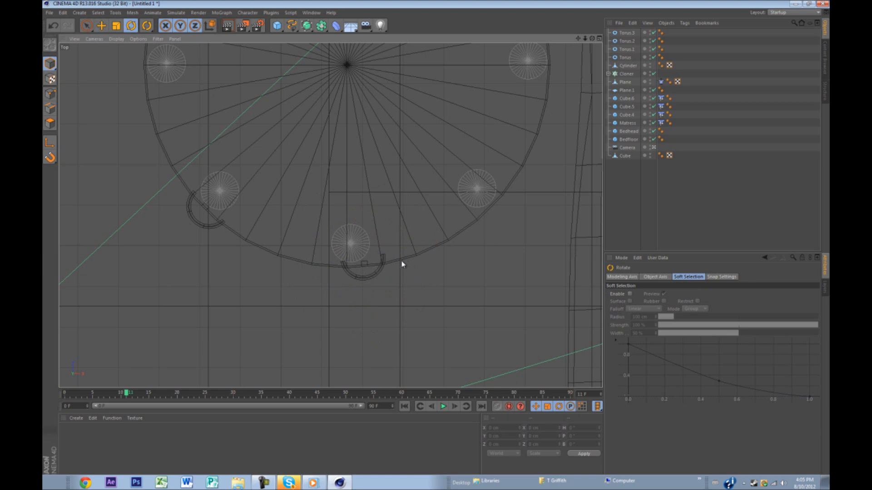
Step: Fine-tune the rotation of the two front half tori and shift them slightly outward from the table
left_click(627, 49)
left_click(625, 57, "shift")
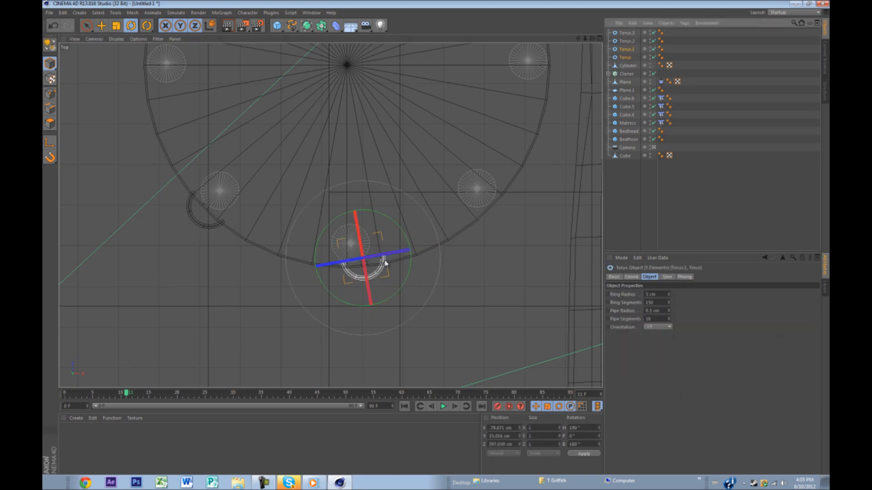
left_click_drag(410, 262, 409, 258)
key("e")
left_click_drag(365, 278, 366, 282)
left_click(413, 287)
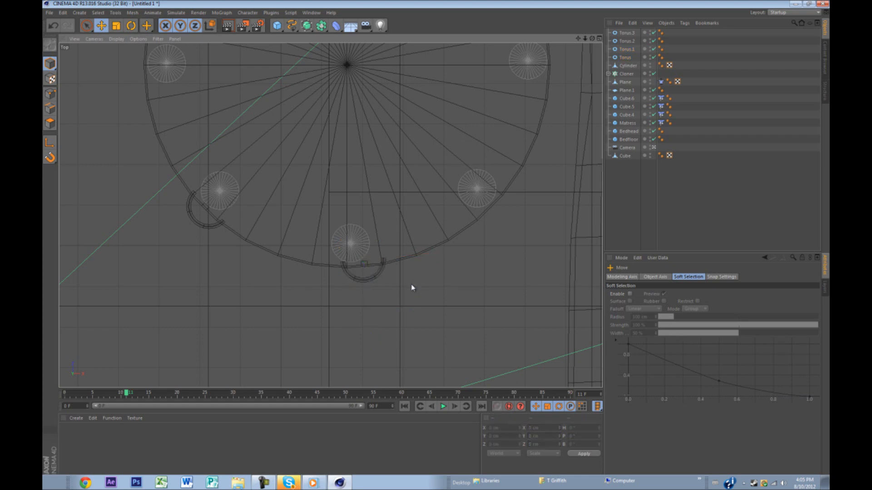
Step: Examine the bedside table and its half-torus fittings beside the bed in the perspective view
middle_click(412, 288)
middle_click(247, 192)
mouse_move(420, 296)
left_mouse_down("alt")
mouse_move(483, 336)
mouse_move(421, 299)
left_mouse_up("alt")
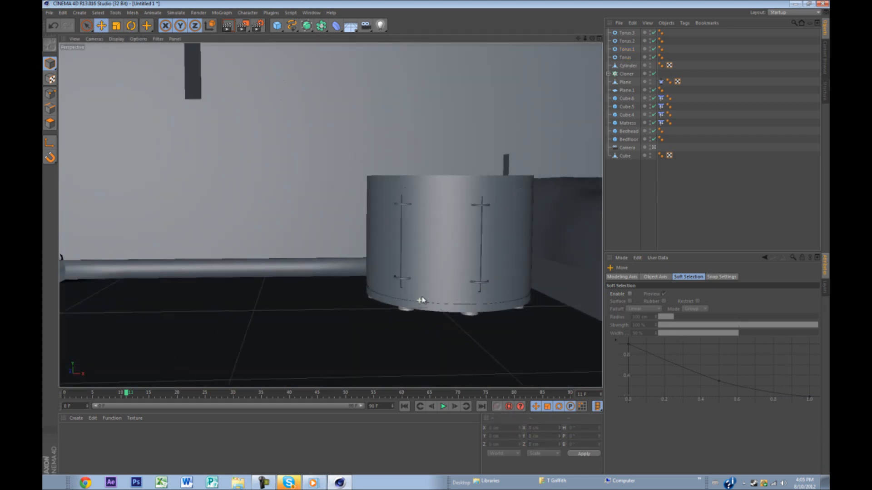
scroll(423, 298, "down", 5)
middle_click_drag(447, 290, 294, 274, "alt")
left_click_drag(294, 275, 311, 288, "alt")
Step: Switch to Skype to check the recent unread conversations, including the Make Chat group, and return to Cinema 4D
left_click(289, 483)
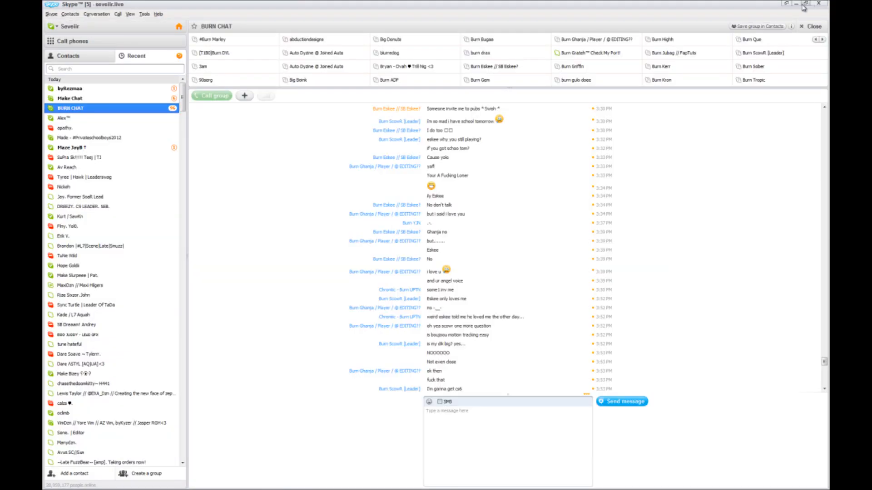
left_click(802, 5)
key("alt+Tab")
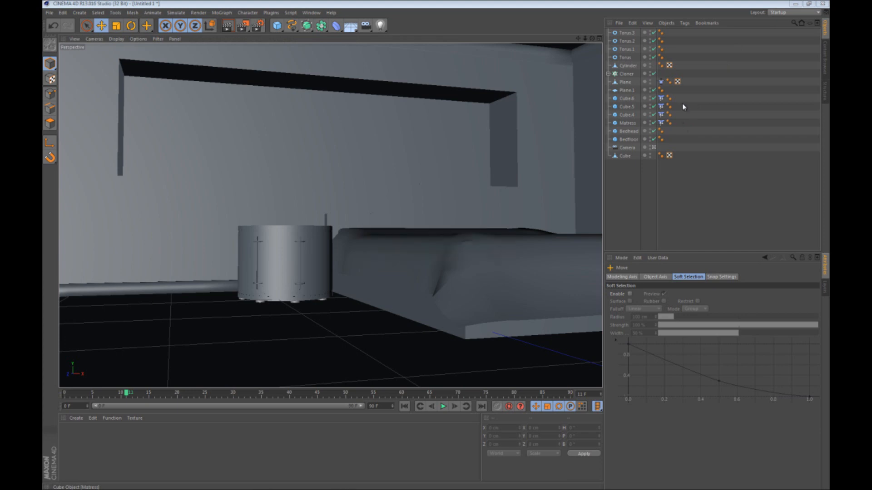
left_click(84, 89)
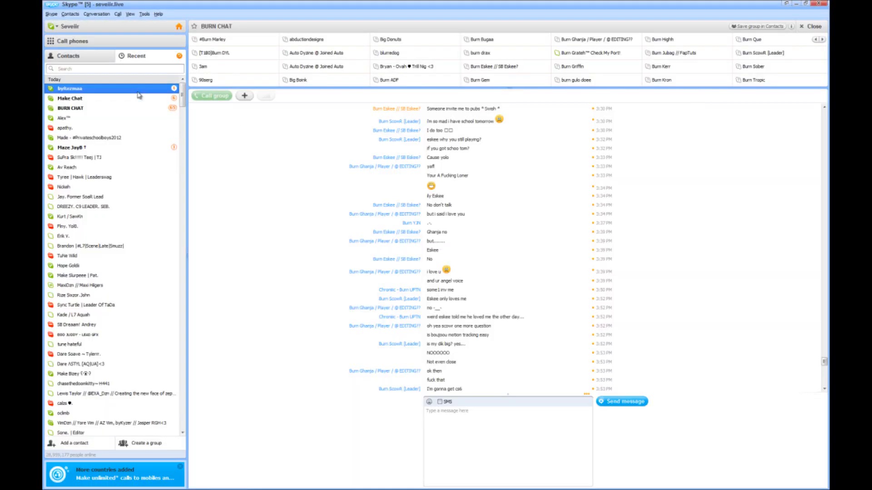
left_click(96, 98)
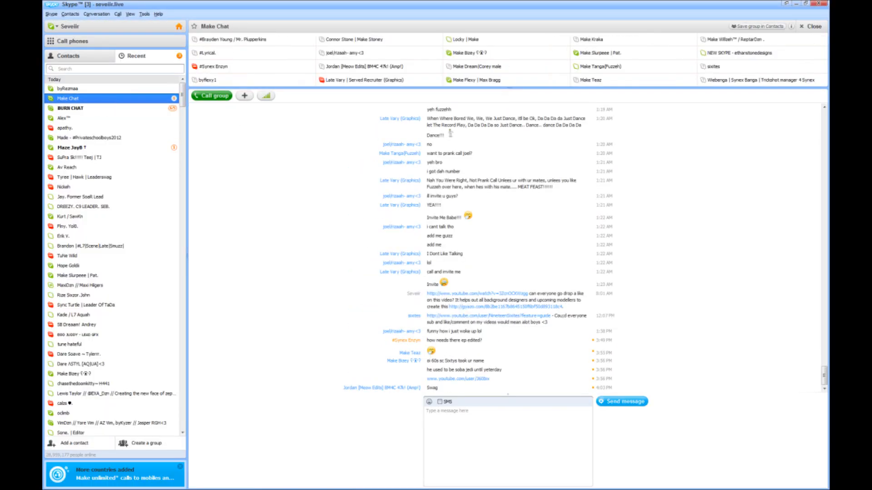
left_click(797, 4)
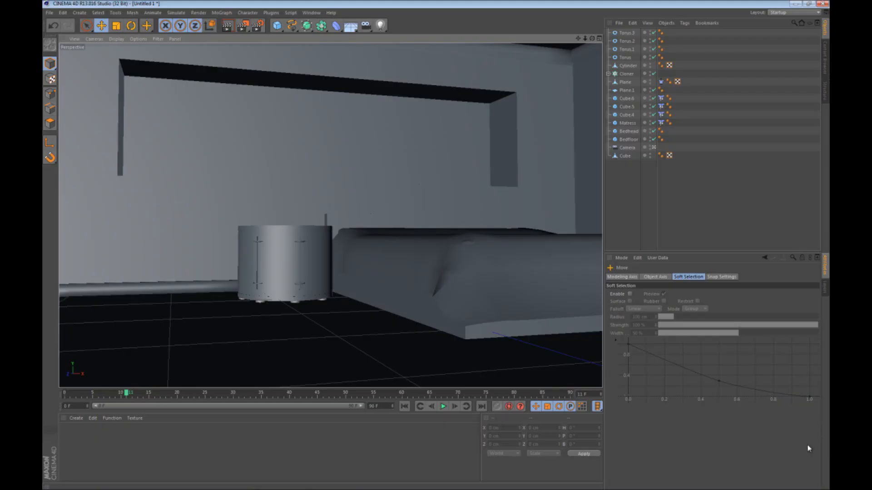